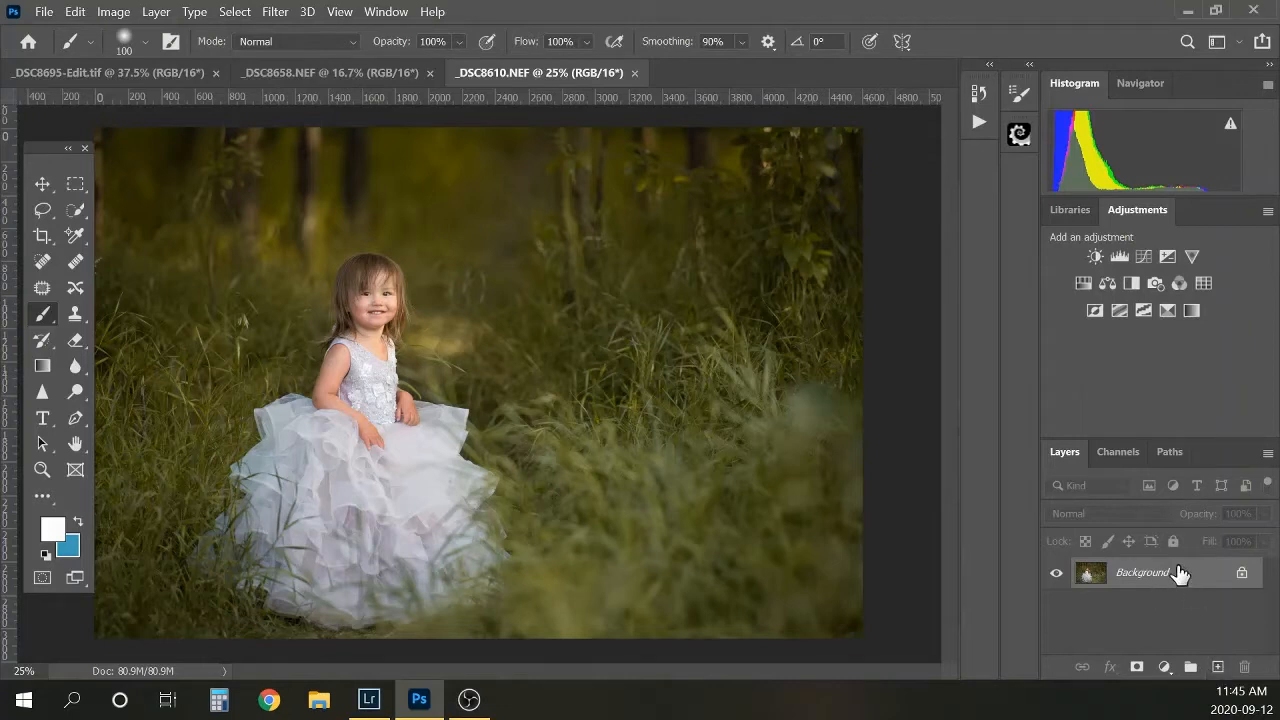
Step: Duplicate the Background layer and open the Camera Raw Filter on the copy
left_click_drag(1179, 573, 1218, 667)
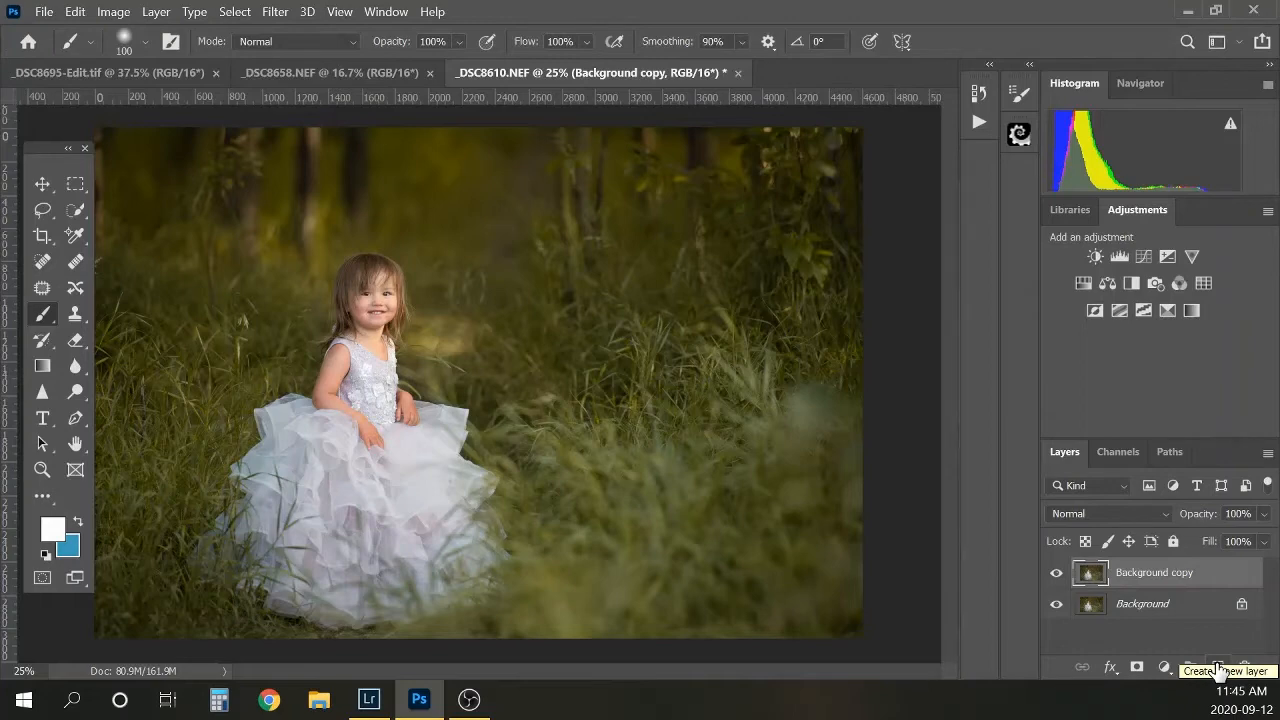
left_click(276, 12)
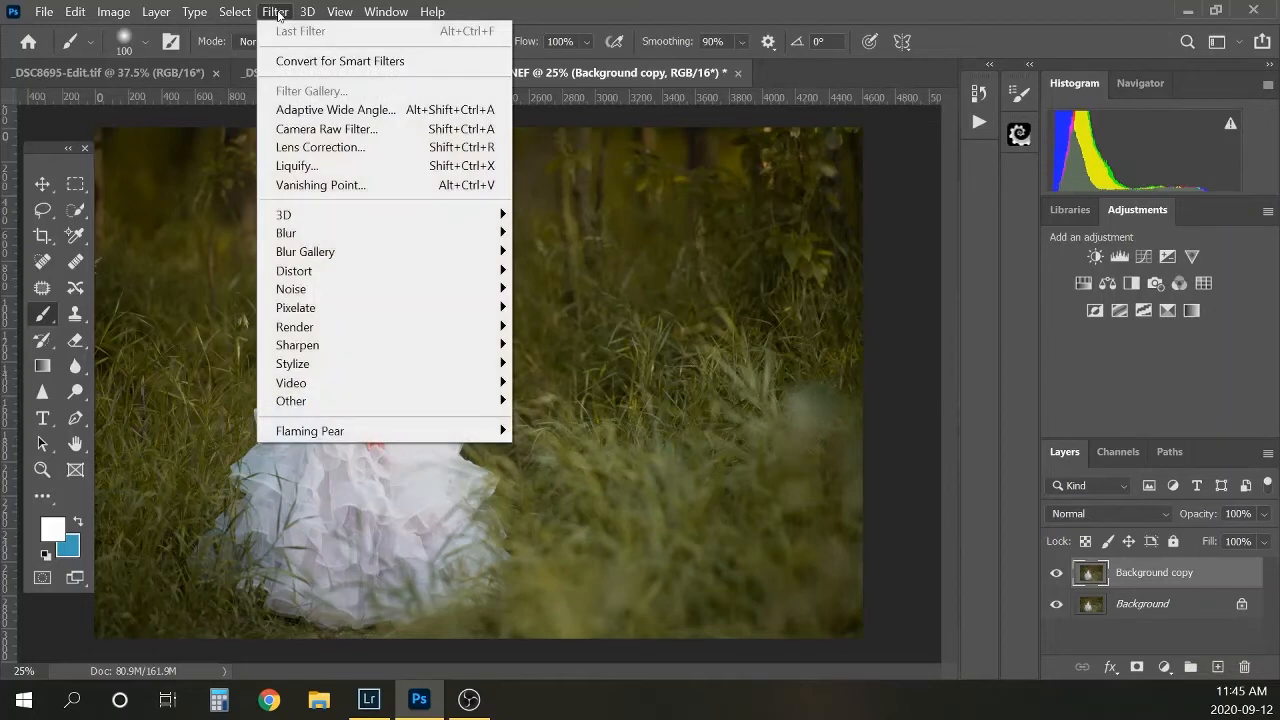
left_click(358, 129)
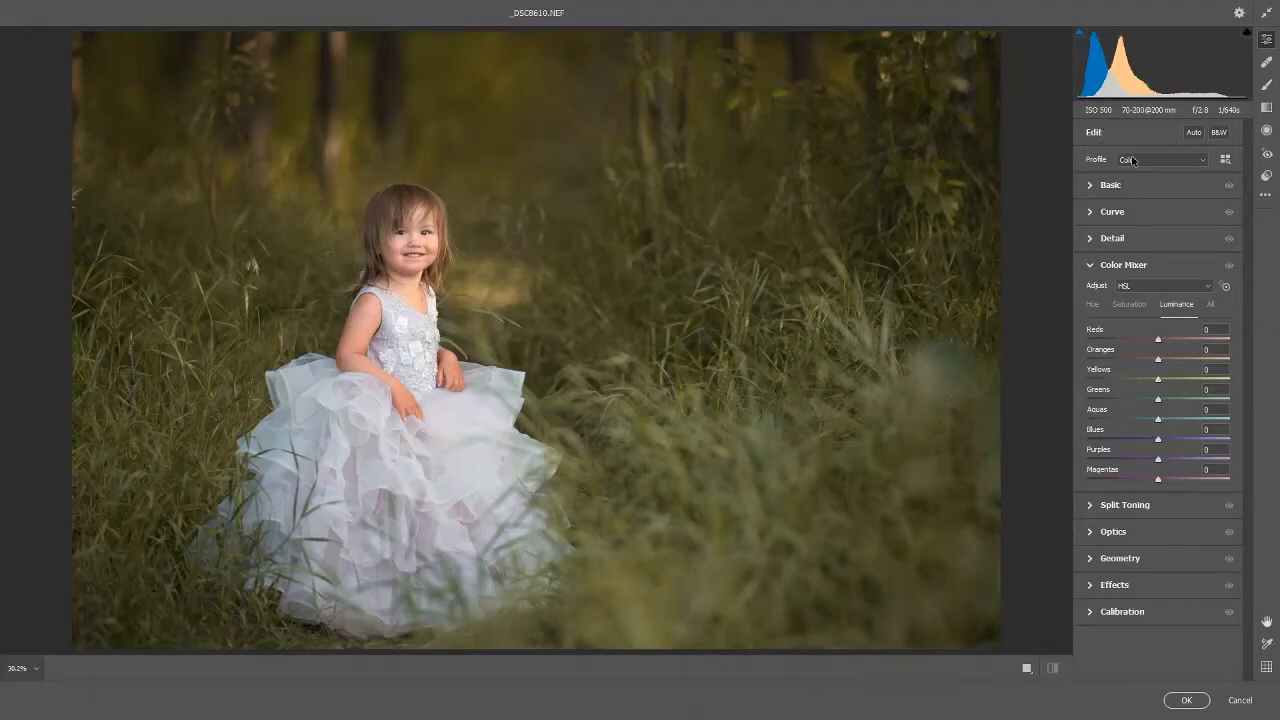
Step: Look through the Basic, Curve and Detail settings of the Camera Raw filter
left_click(1090, 187)
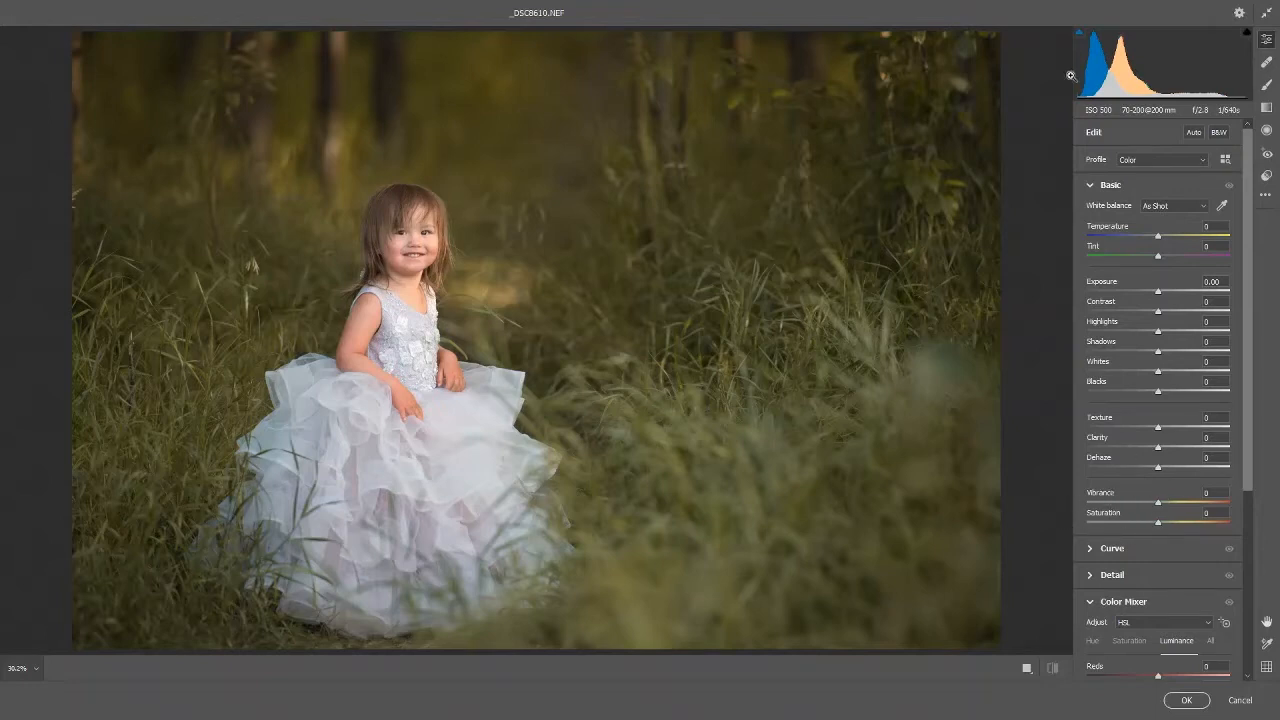
left_click(1090, 186)
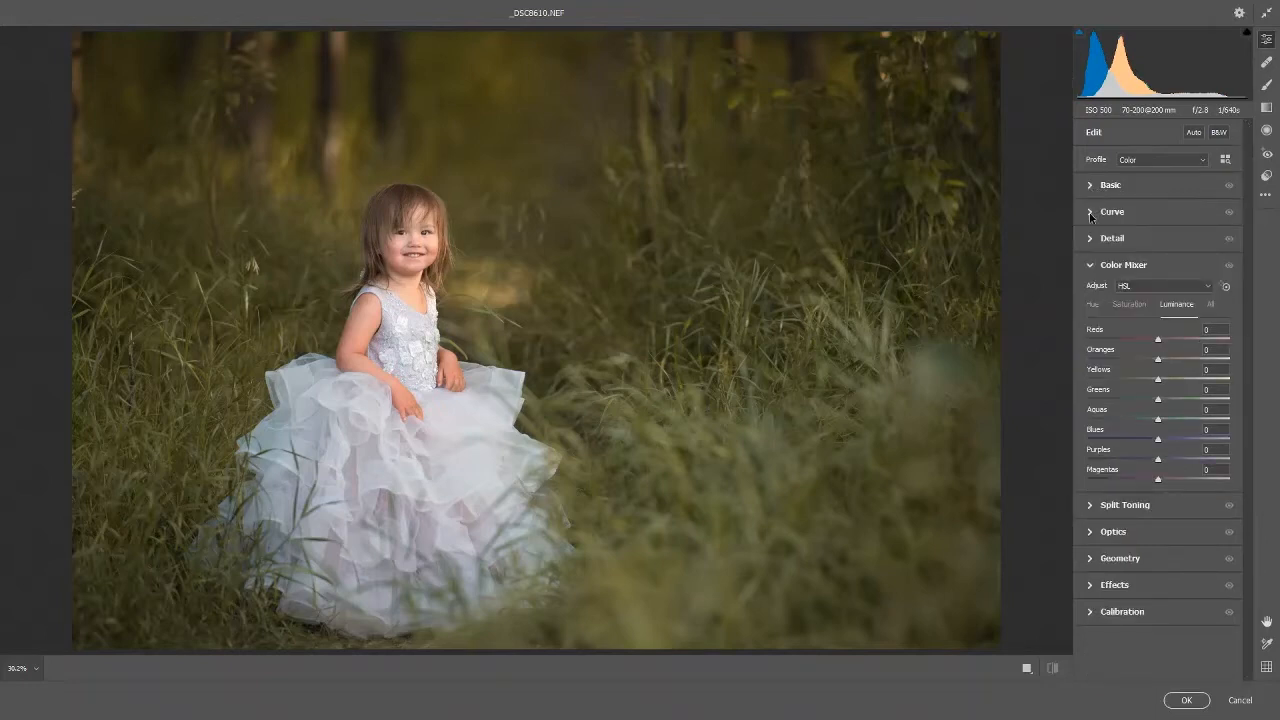
left_click(1091, 211)
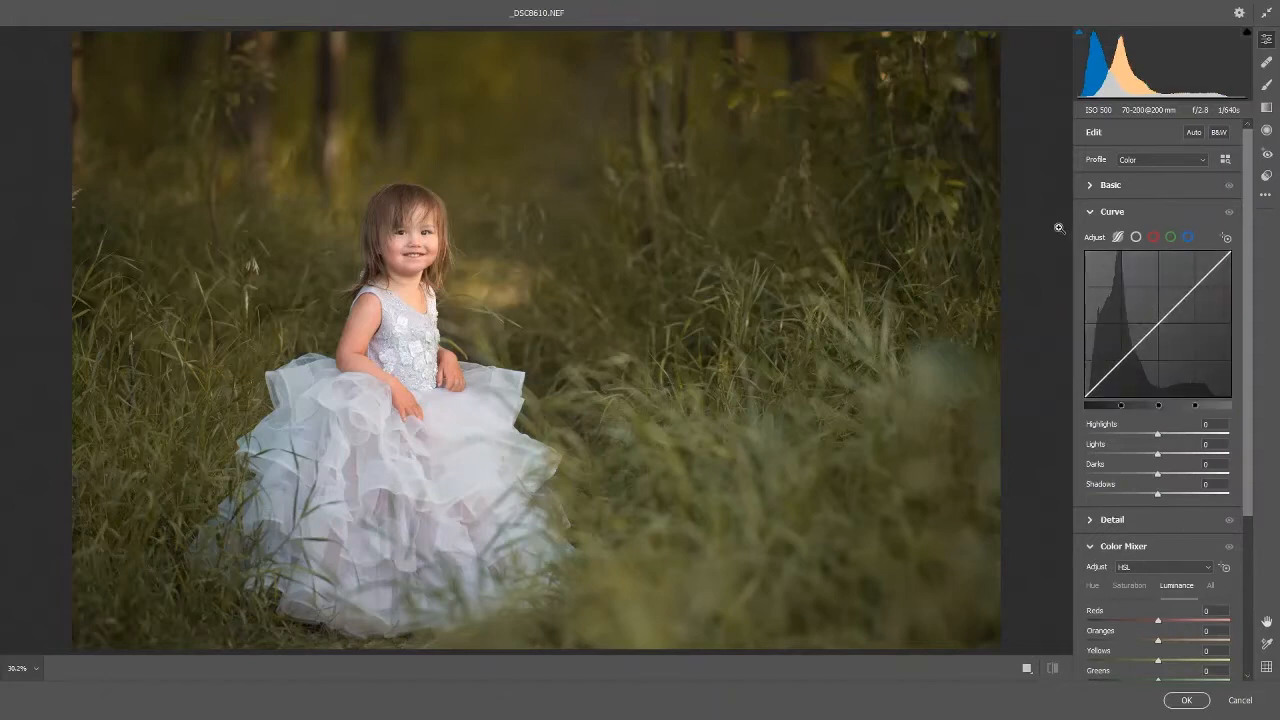
left_click(1090, 210)
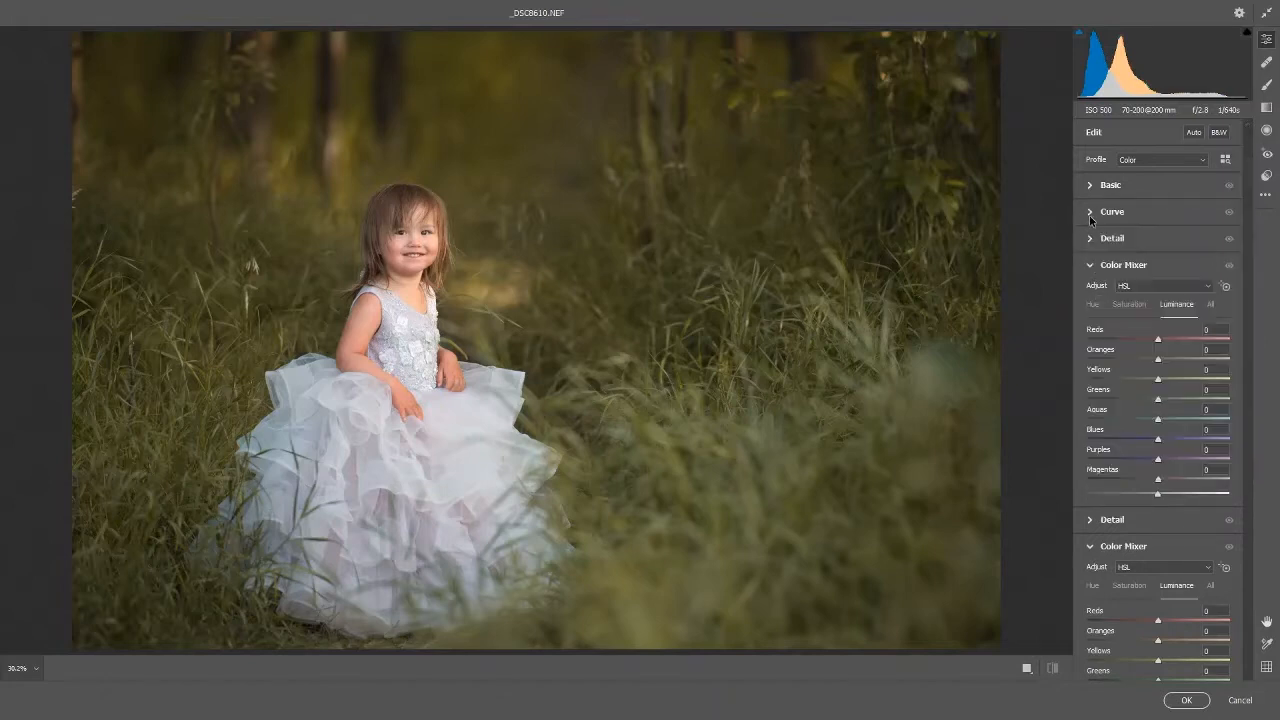
left_click(1091, 240)
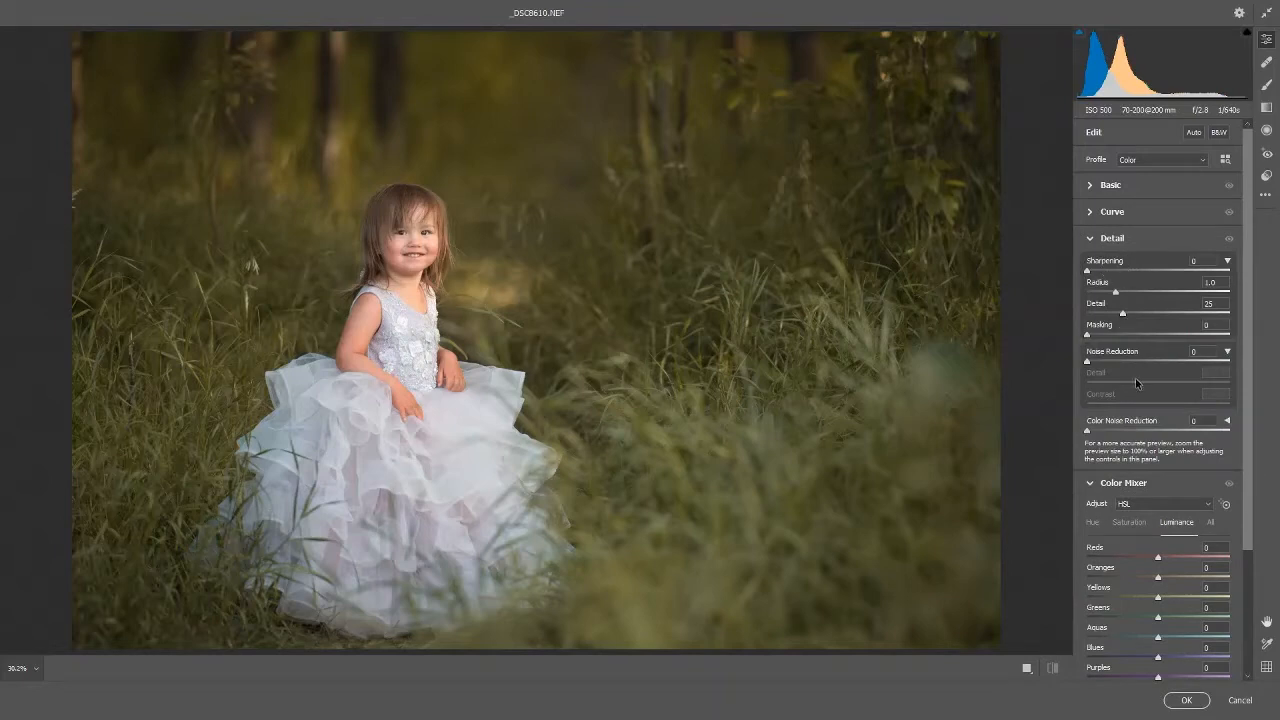
left_click(1099, 240)
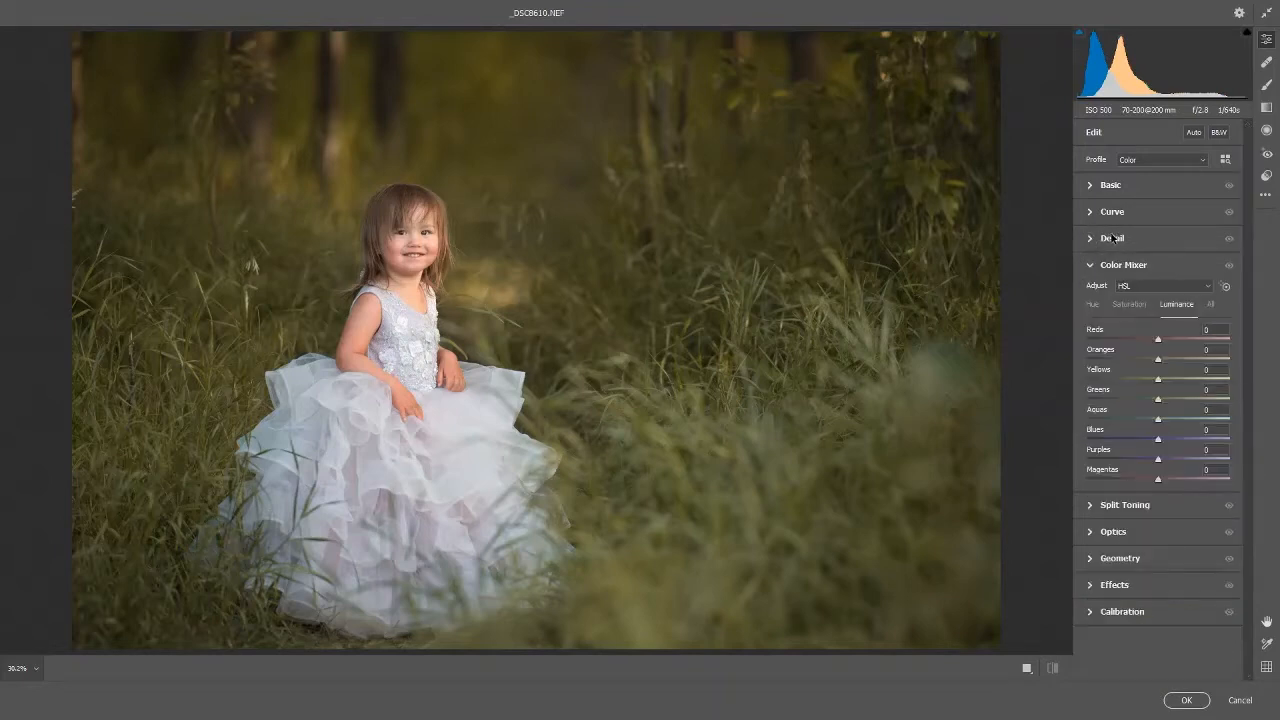
Step: Shift the Greens hue to -91 in the HSL Color Mixer
left_click(1149, 285)
left_click(1149, 284)
left_click(1095, 304)
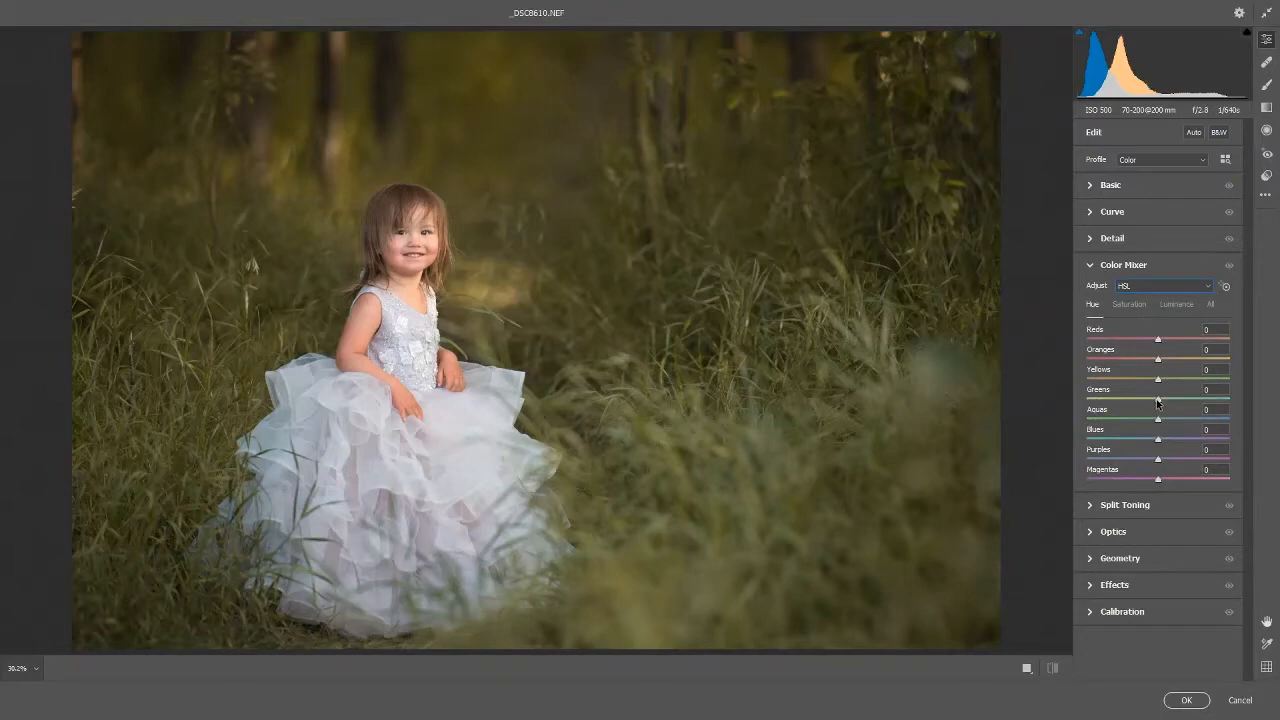
left_click_drag(1158, 403, 1096, 397)
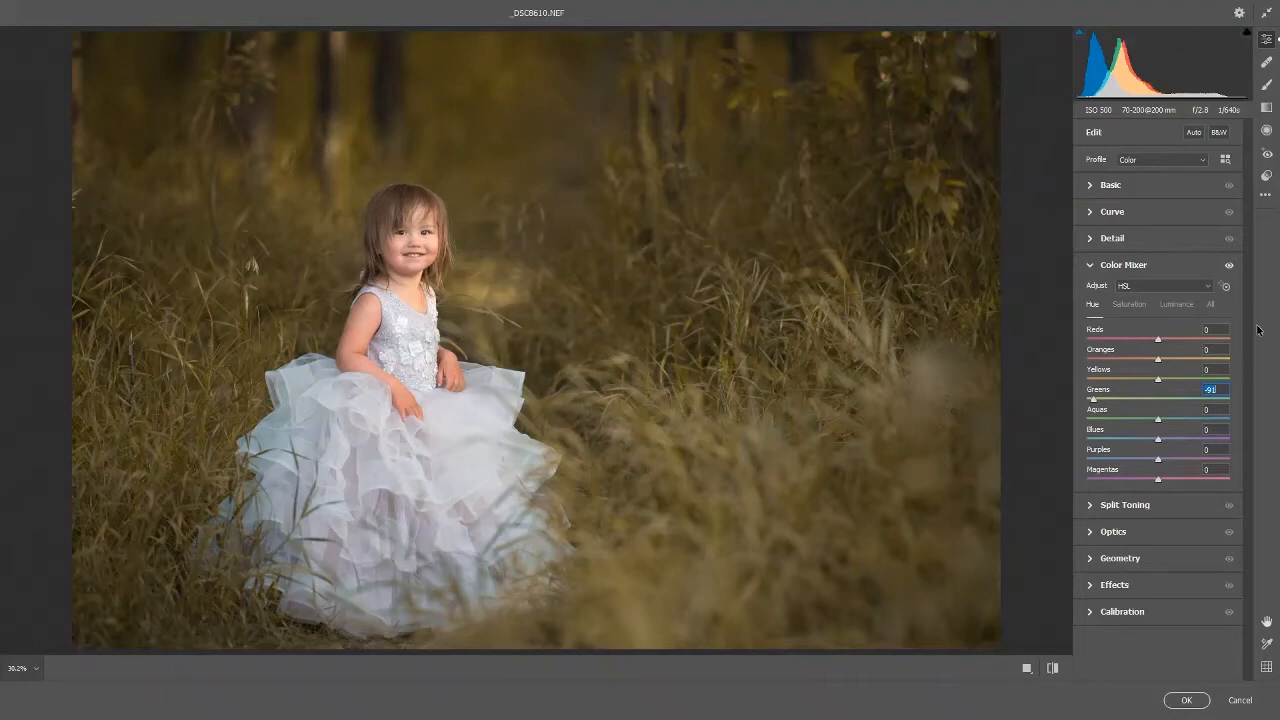
Step: Raise the Oranges luminance to +7 in the HSL Color Mixer
left_click(1129, 304)
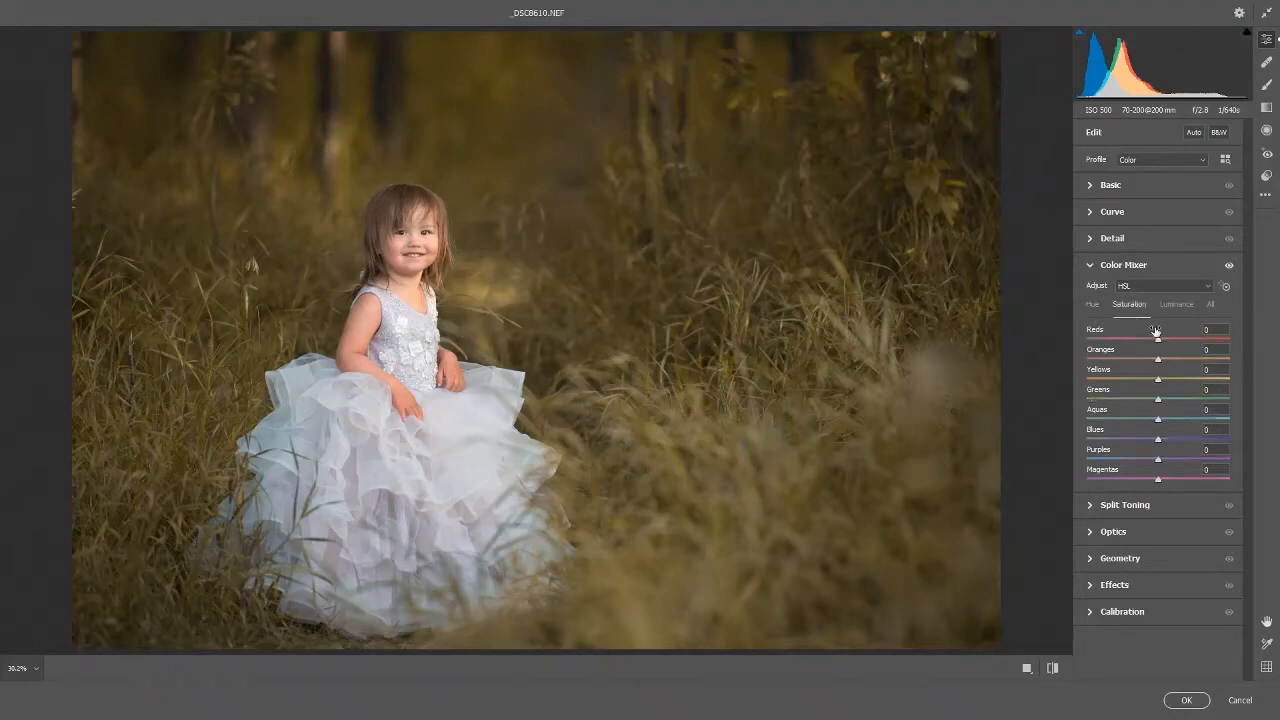
left_click(1175, 305)
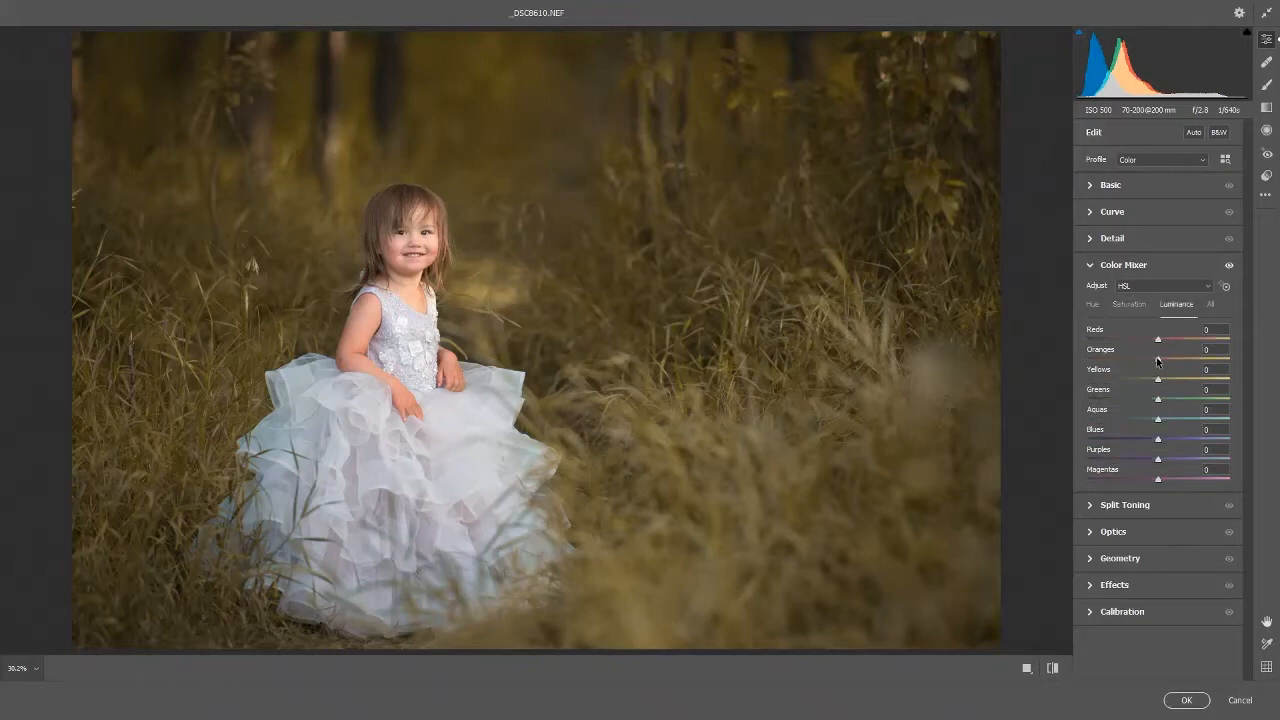
left_click_drag(1158, 361, 1163, 362)
Step: Set the Effects vignetting to -11 and apply the Camera Raw filter
left_click(1092, 585)
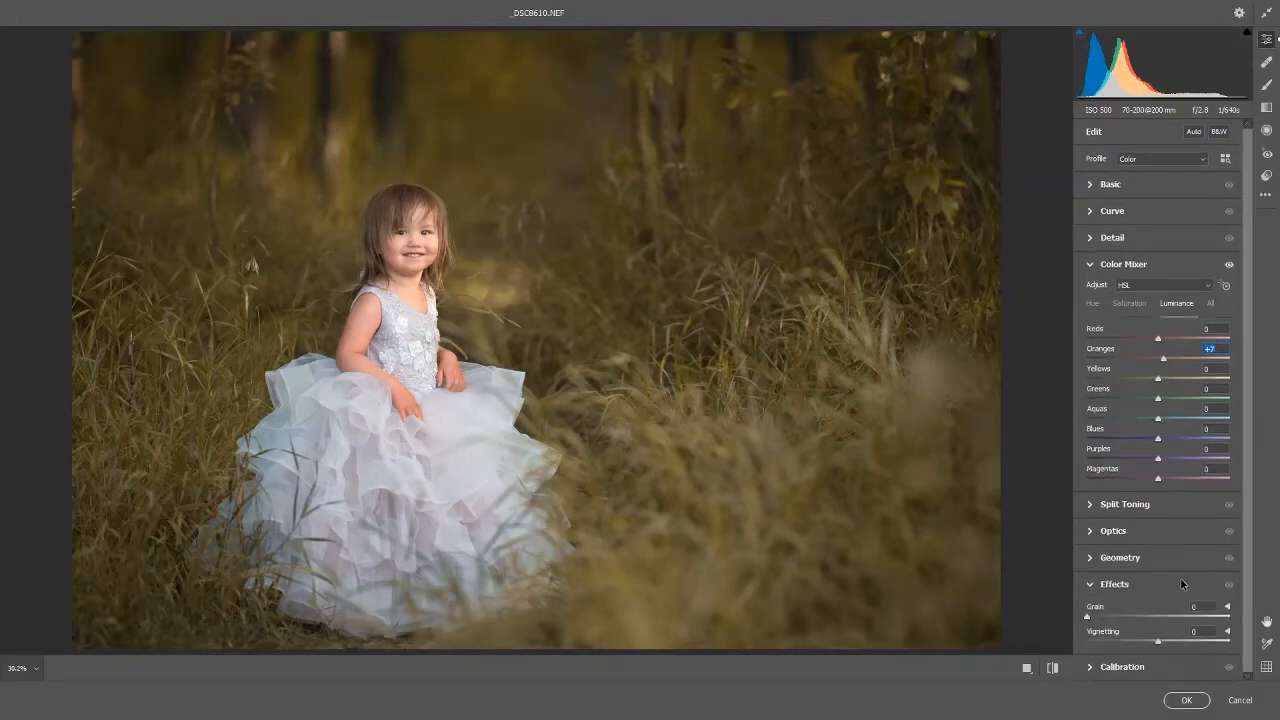
left_click_drag(1158, 641, 1147, 641)
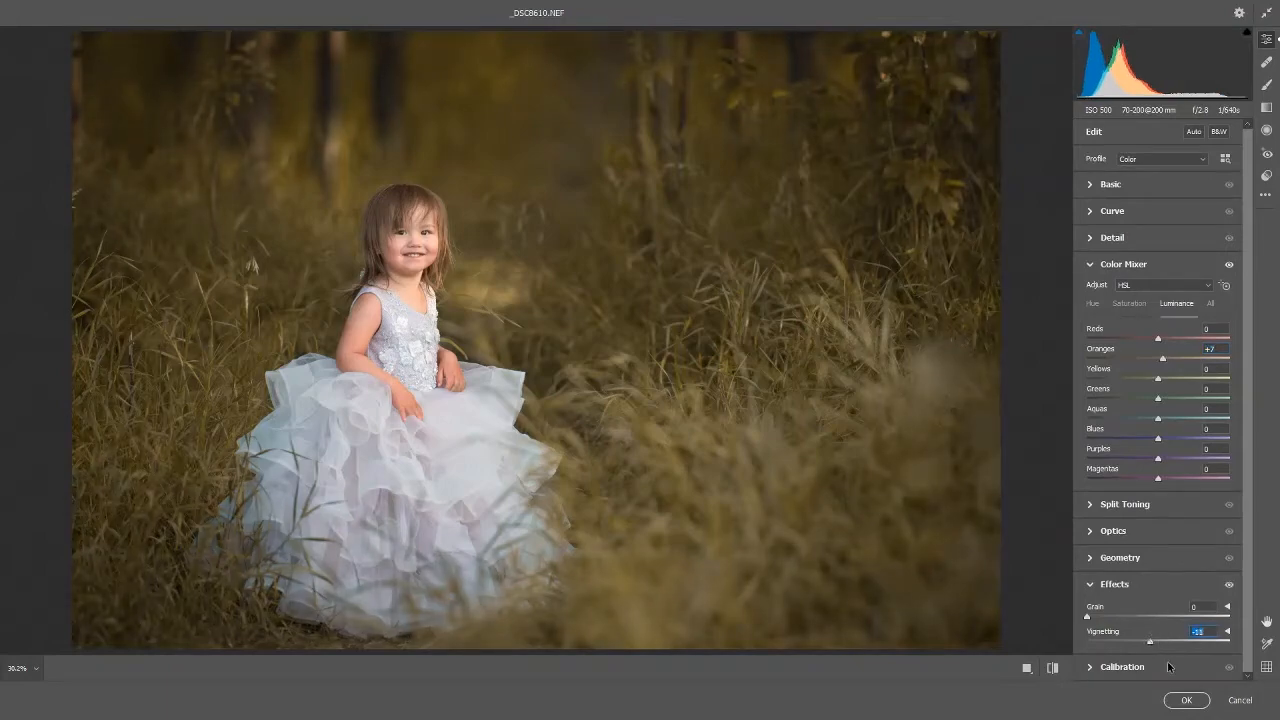
left_click(1186, 700)
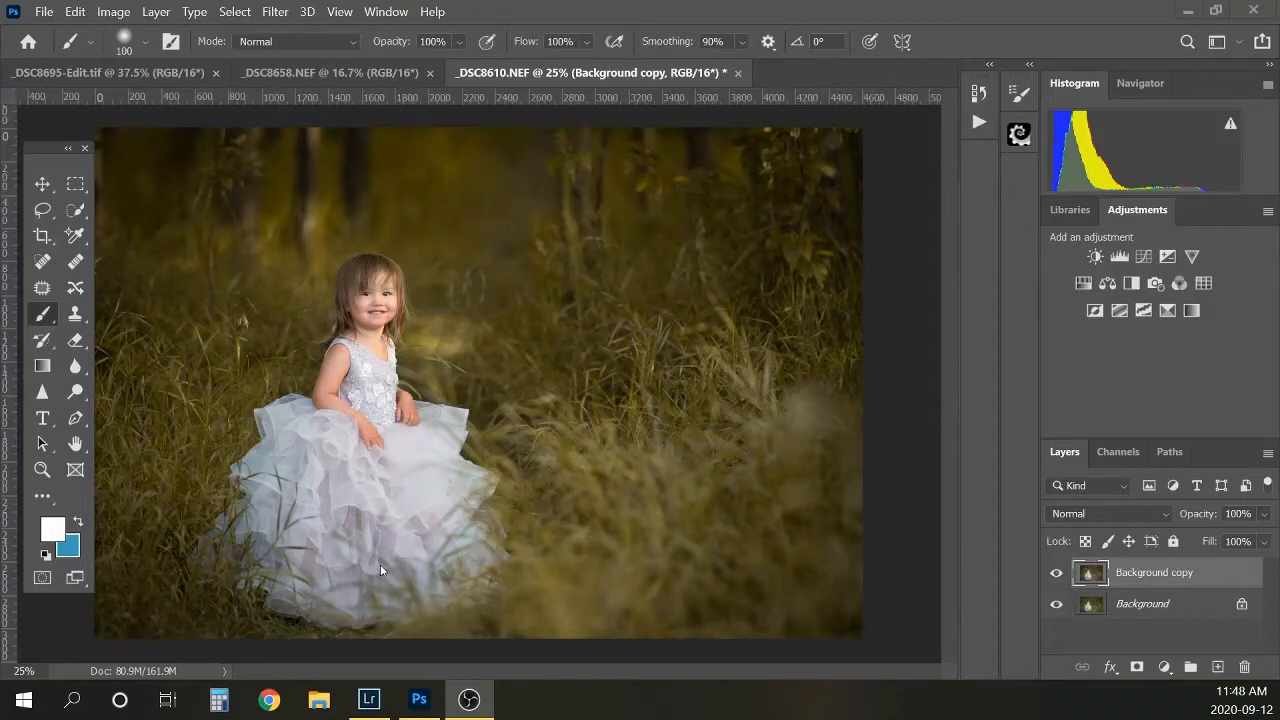
Step: Compare the photo before and after the colour edit by toggling the Background copy layer's visibility
left_click(1058, 575)
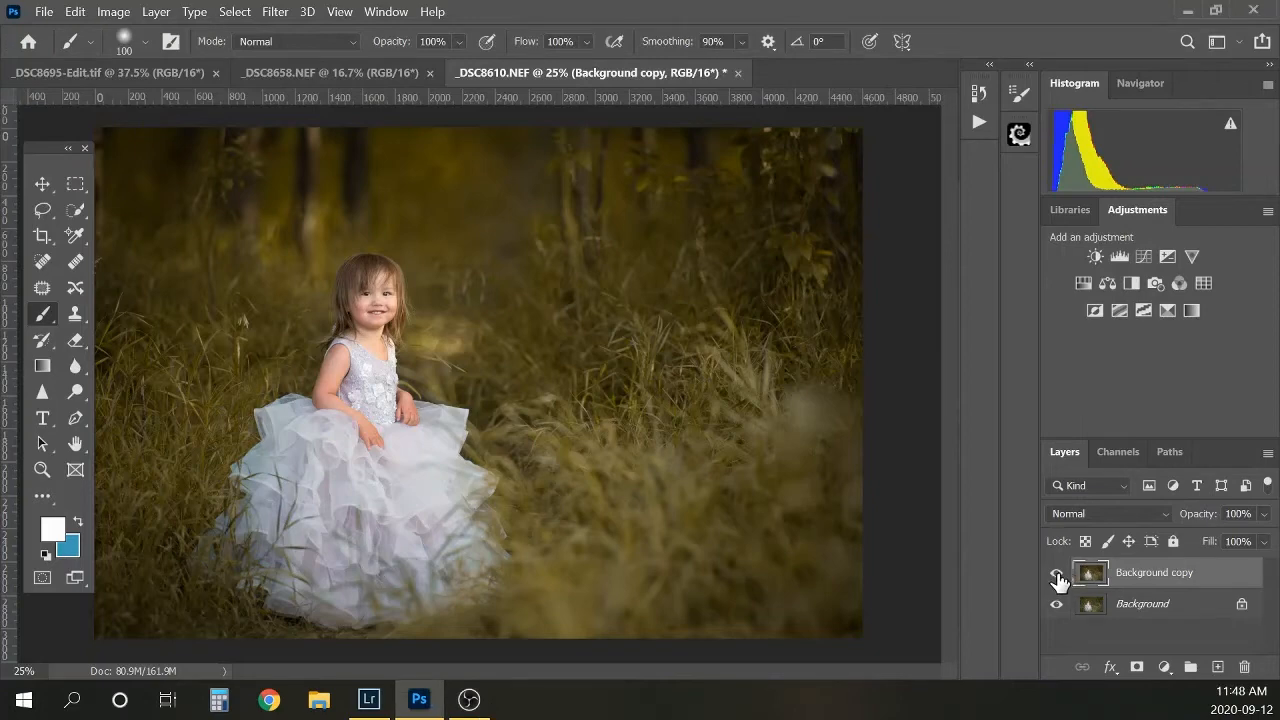
left_click(1057, 574)
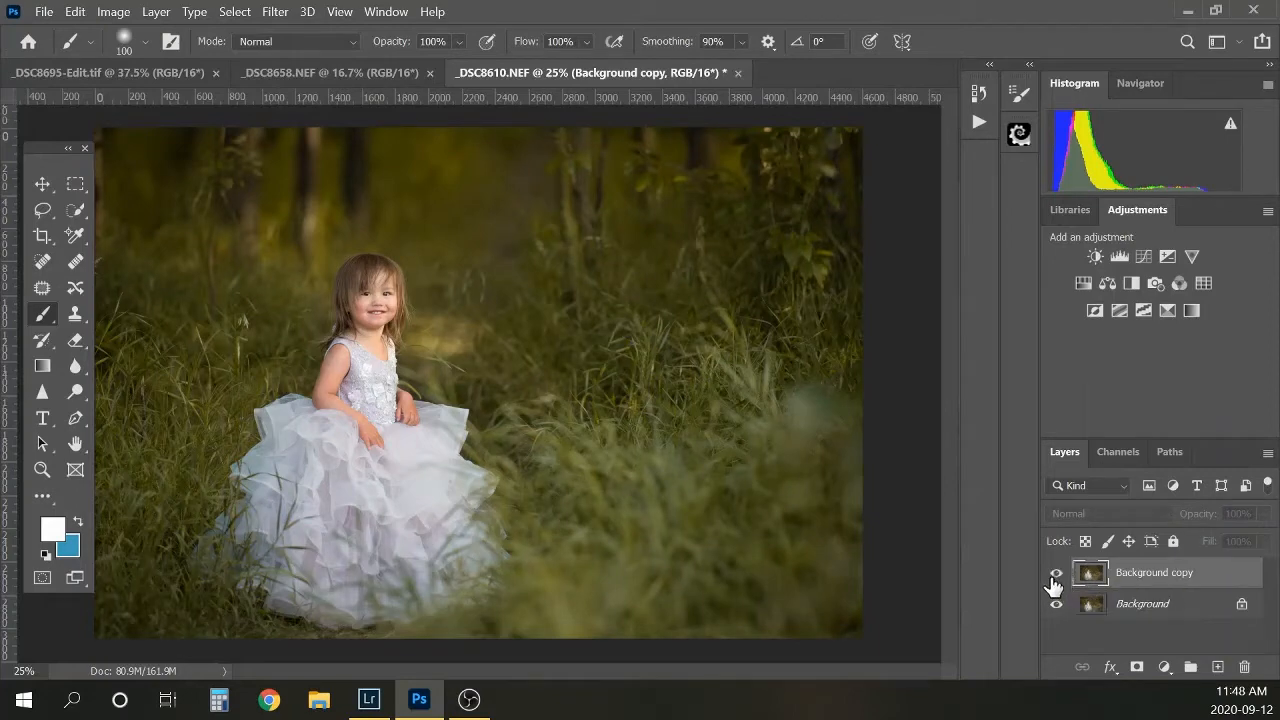
left_click(1056, 574)
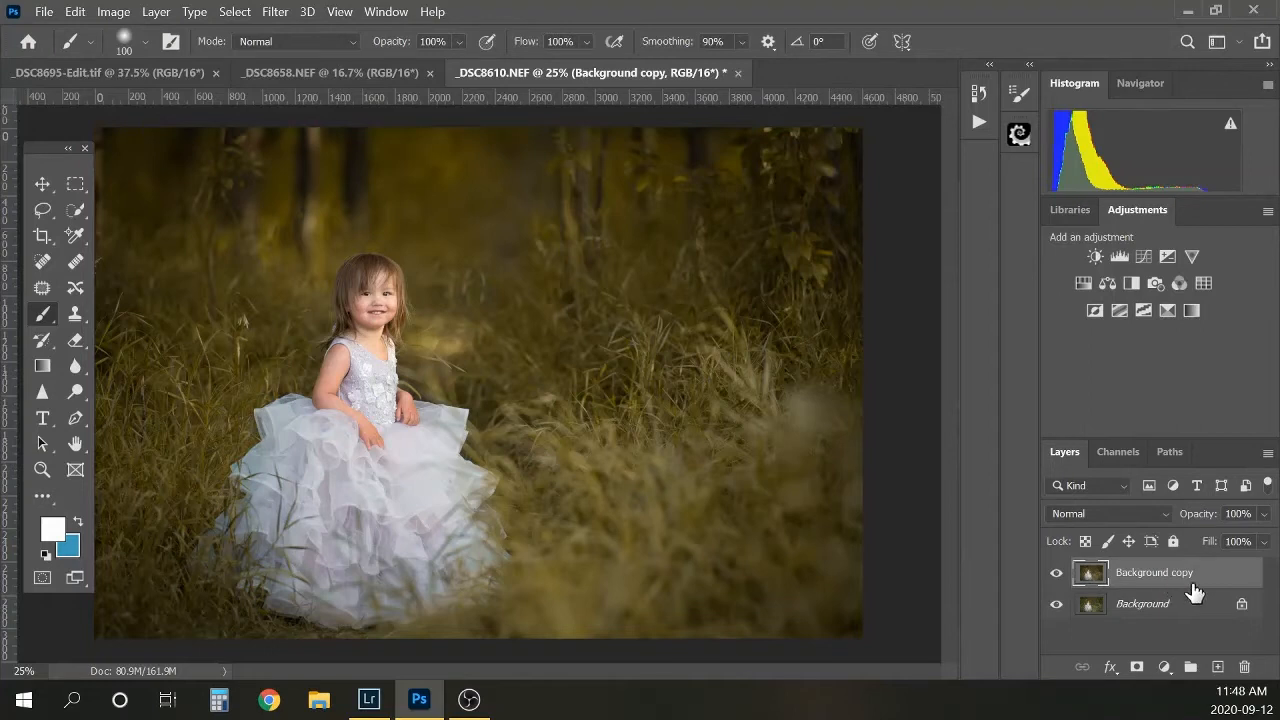
Step: Duplicate the Background copy layer and rename the lower of the two copies "camera raw"
left_click_drag(1187, 580, 1219, 666)
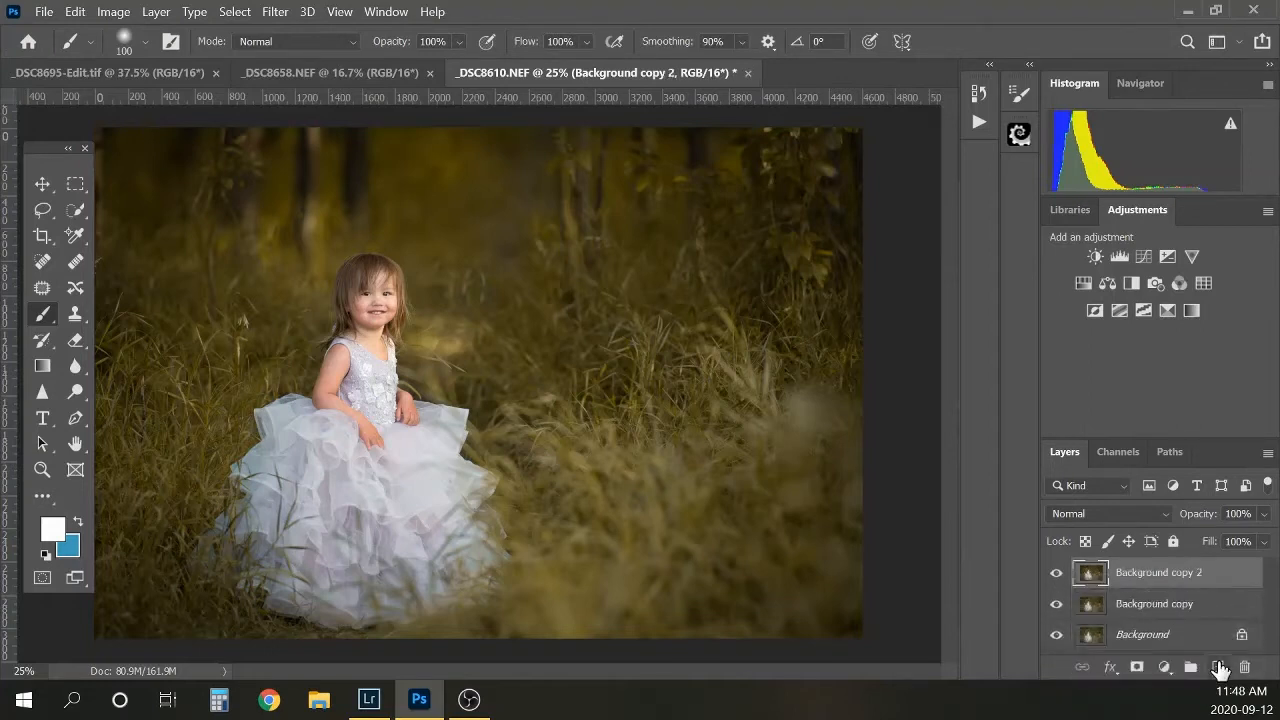
double_click(1148, 605)
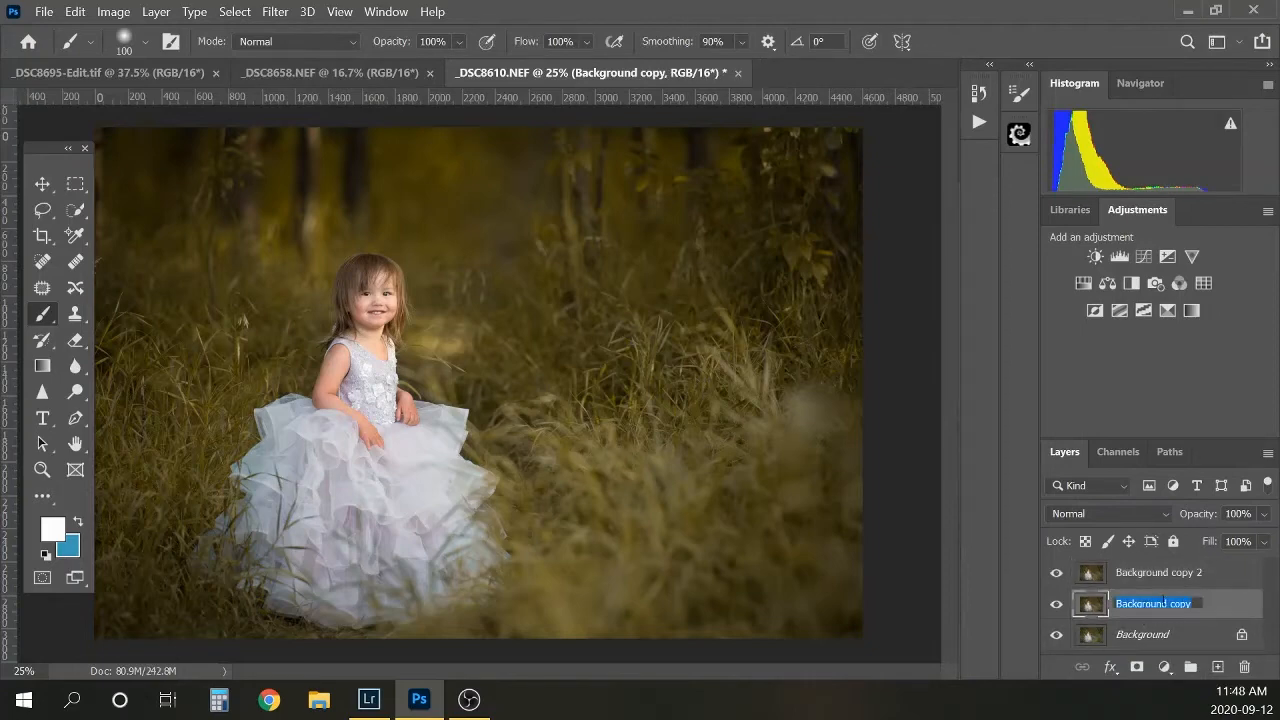
type("G")
key("Return")
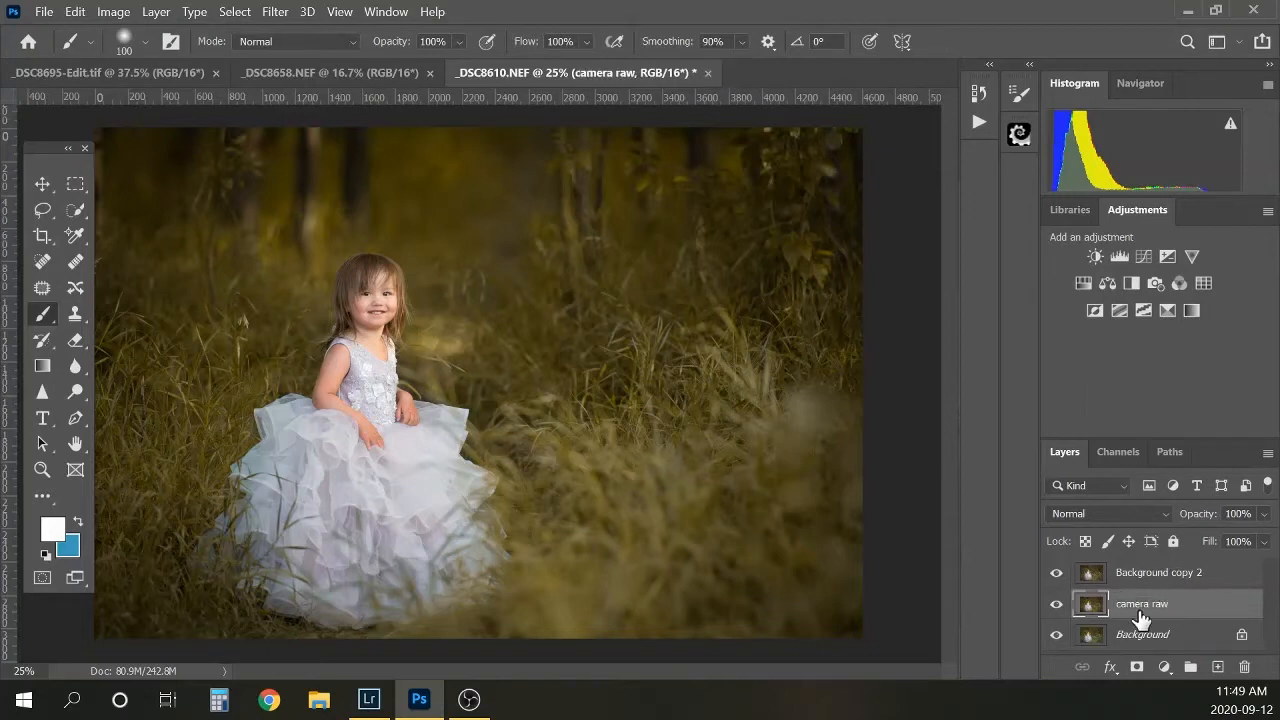
Step: Rename the topmost layer "liquify" and open the Liquify filter on it
double_click(1145, 578)
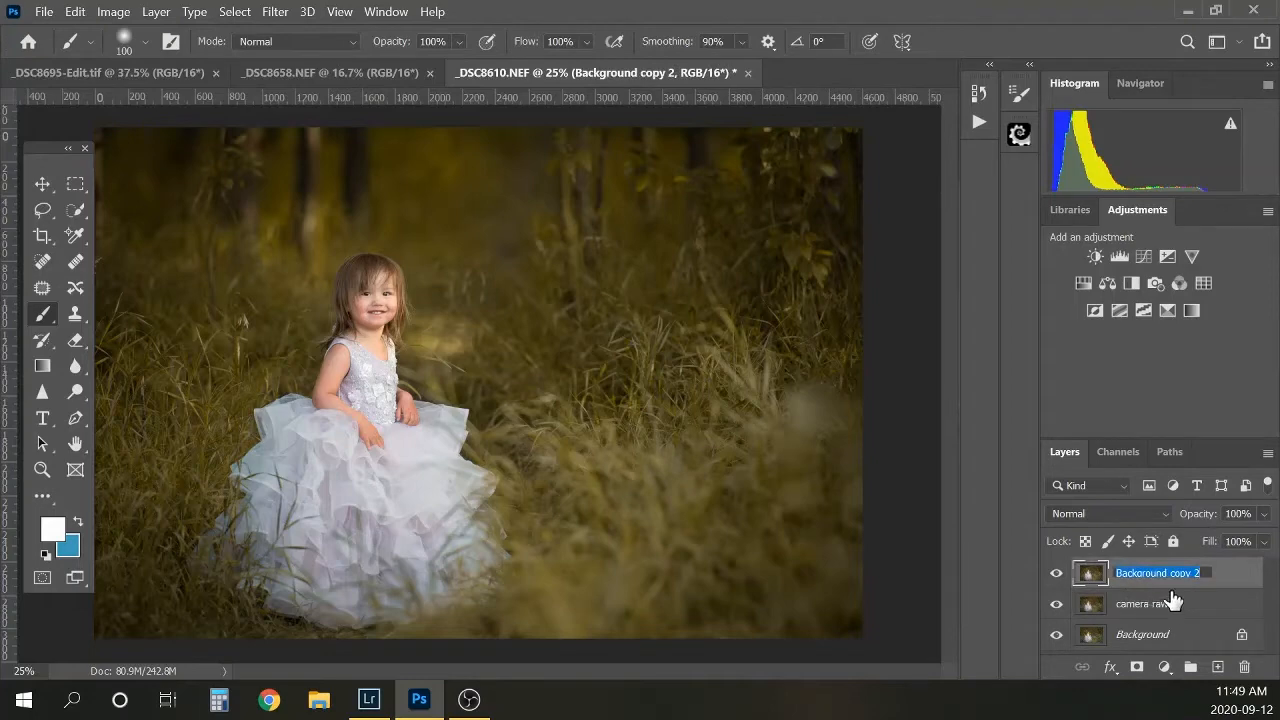
key("BackSpace")
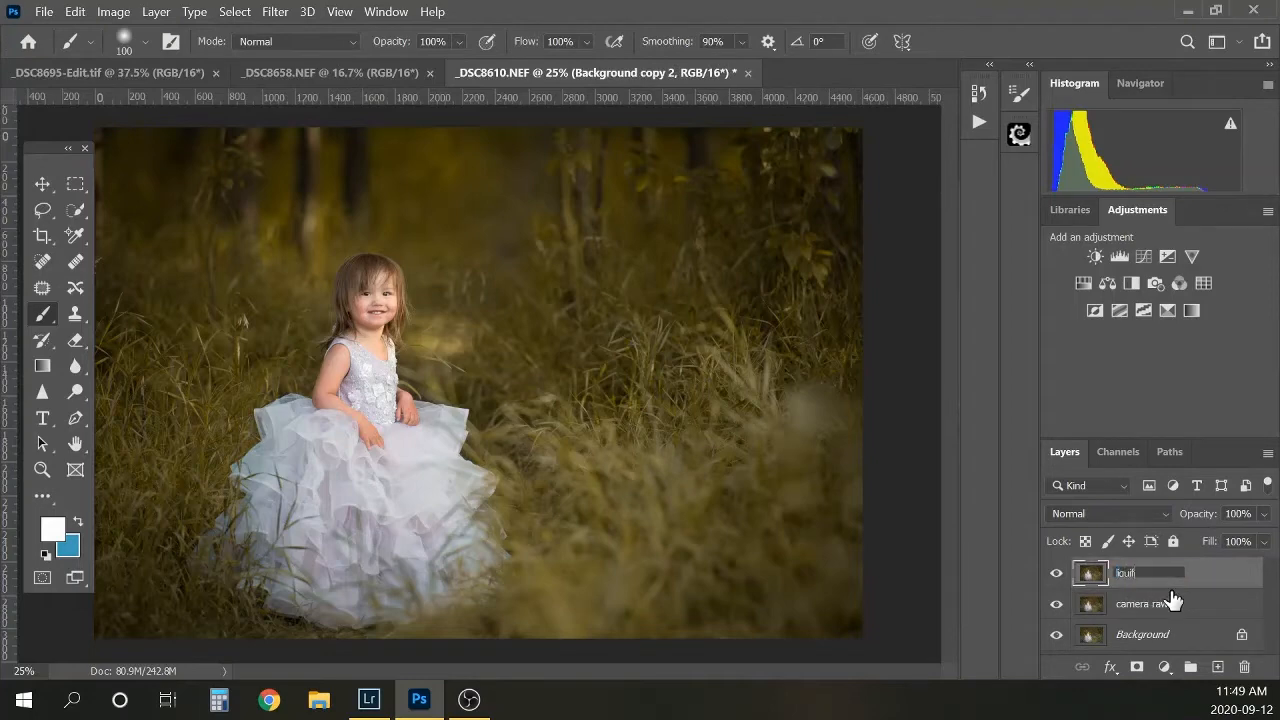
type("liquify")
key("Return")
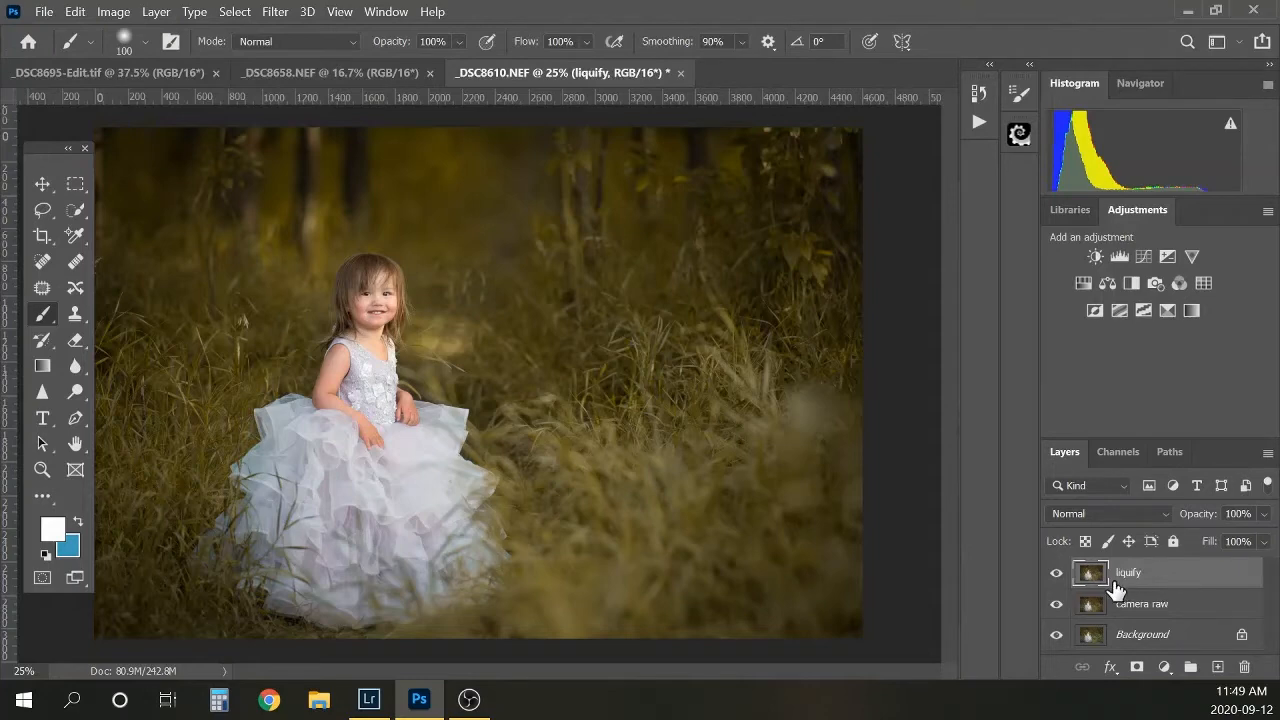
left_click(276, 12)
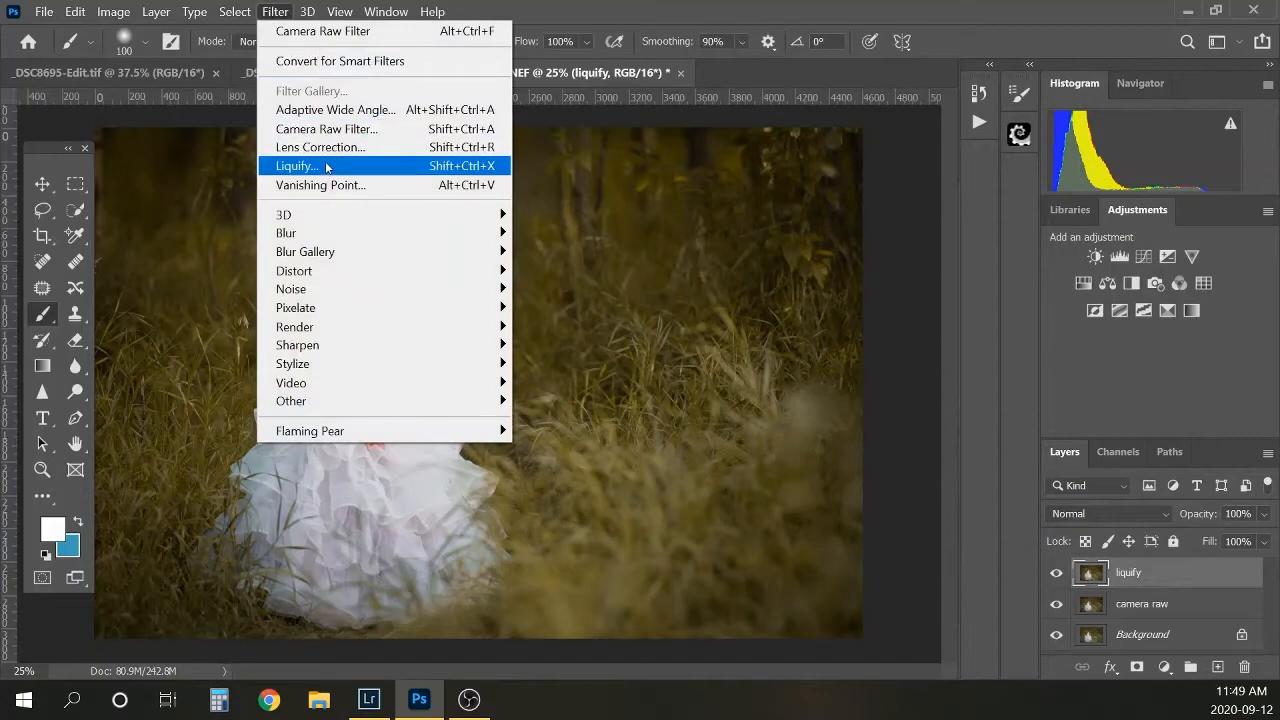
left_click(326, 167)
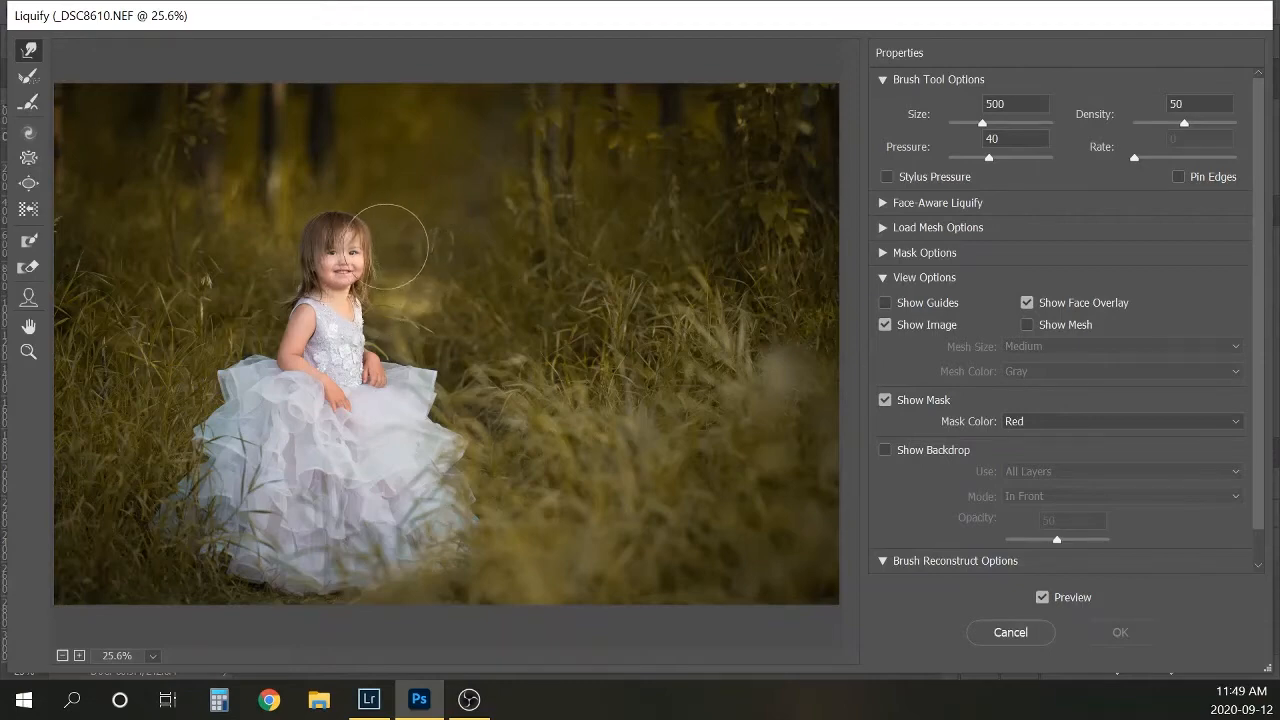
Step: Push the hair outward on the left side of the girl's head with a size 200 Forward Warp brush
key("ctrl+alt+space")
left_click(294, 287, "ctrl")
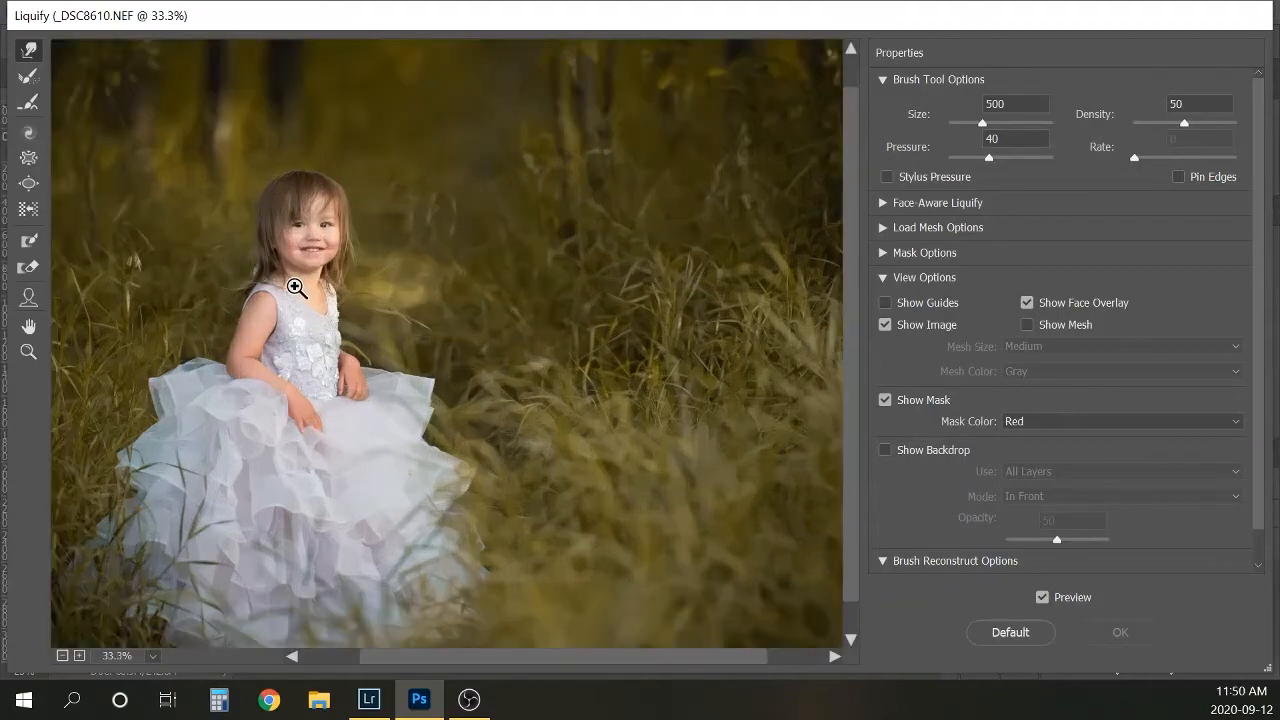
left_click(294, 287, "ctrl")
left_click(295, 287, "ctrl")
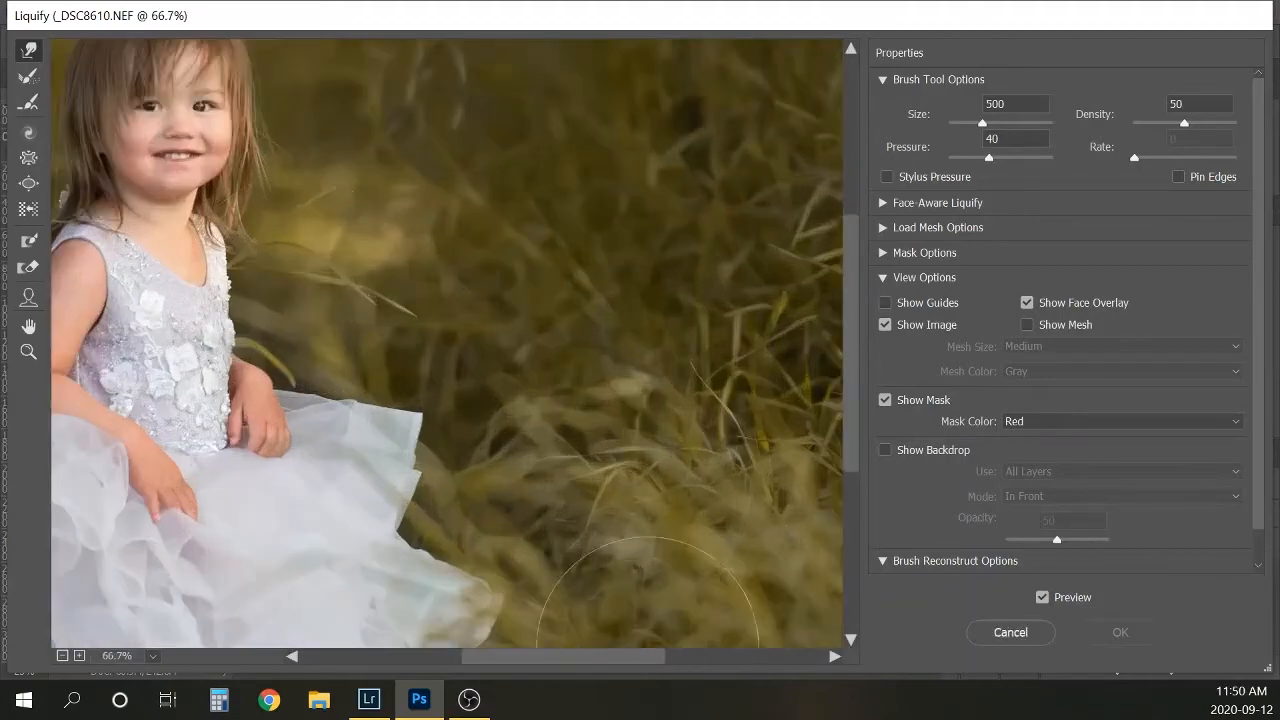
left_click_drag(634, 660, 571, 662)
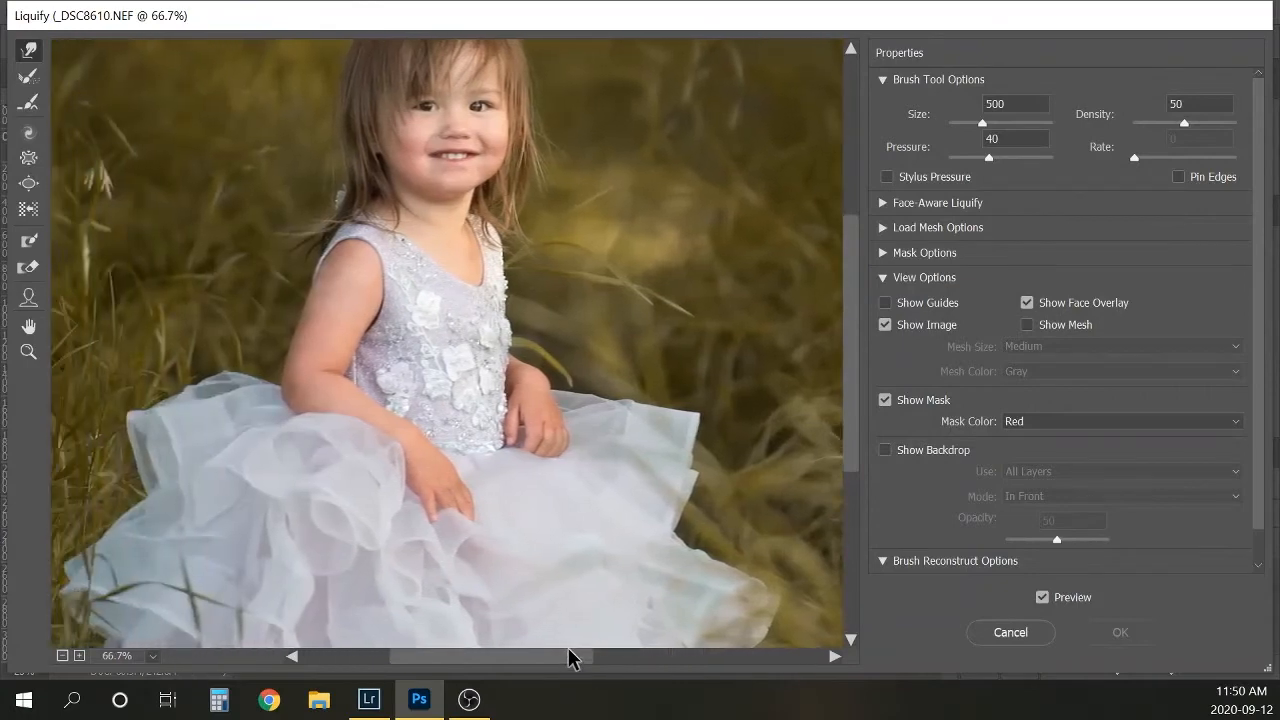
left_click_drag(847, 352, 842, 290)
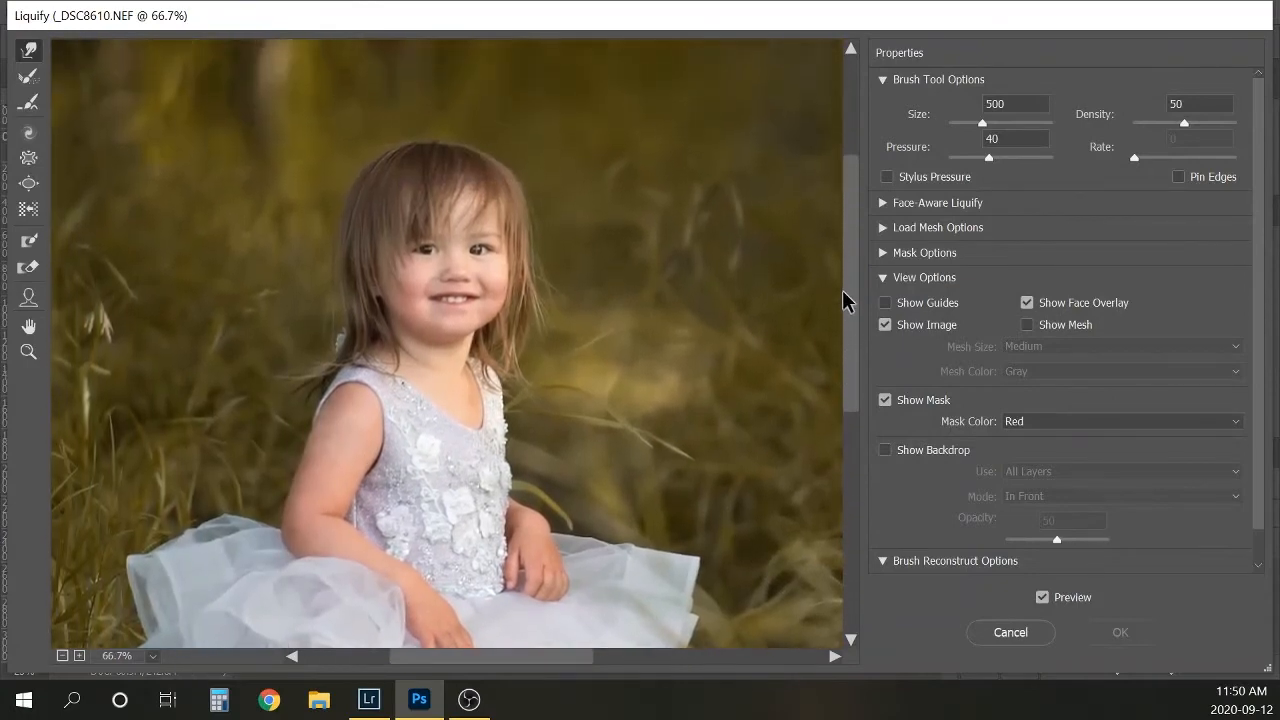
key("bracketleft")
key("bracketleft")
key("bracketleft")
key("bracketleft")
key("bracketleft")
key("bracketleft")
key("bracketright")
left_click(355, 215)
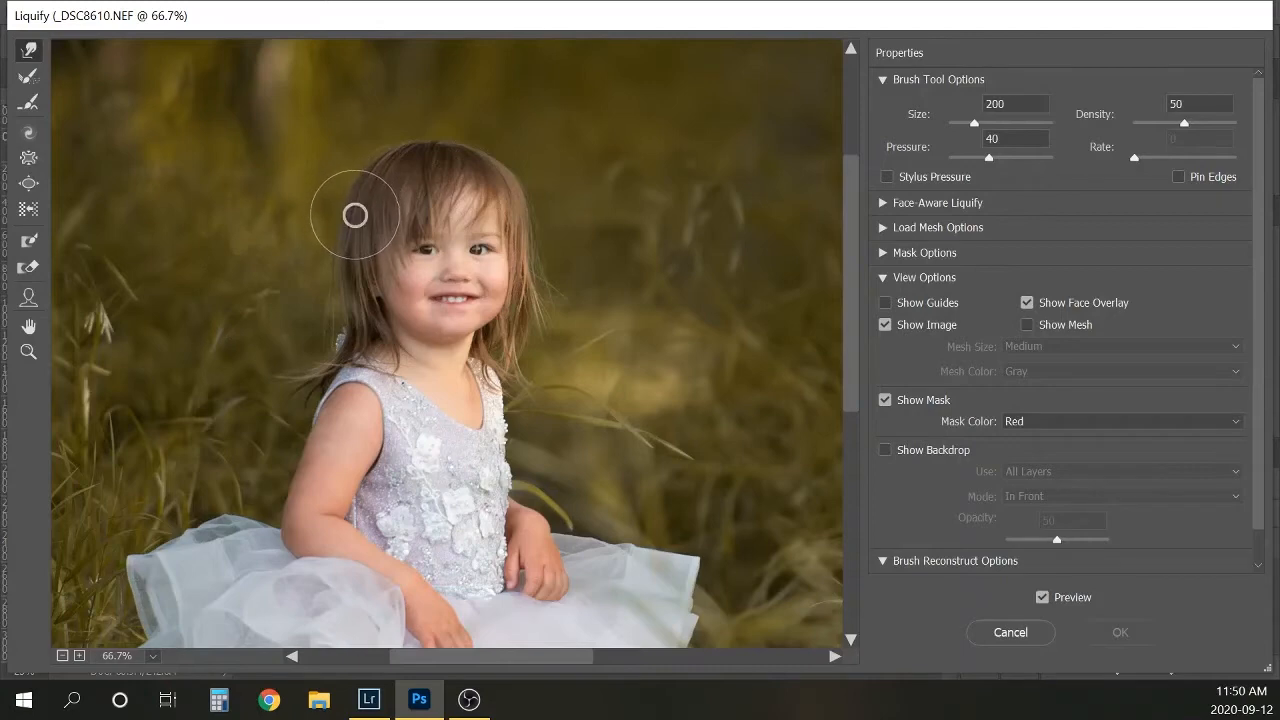
left_click_drag(355, 215, 350, 256)
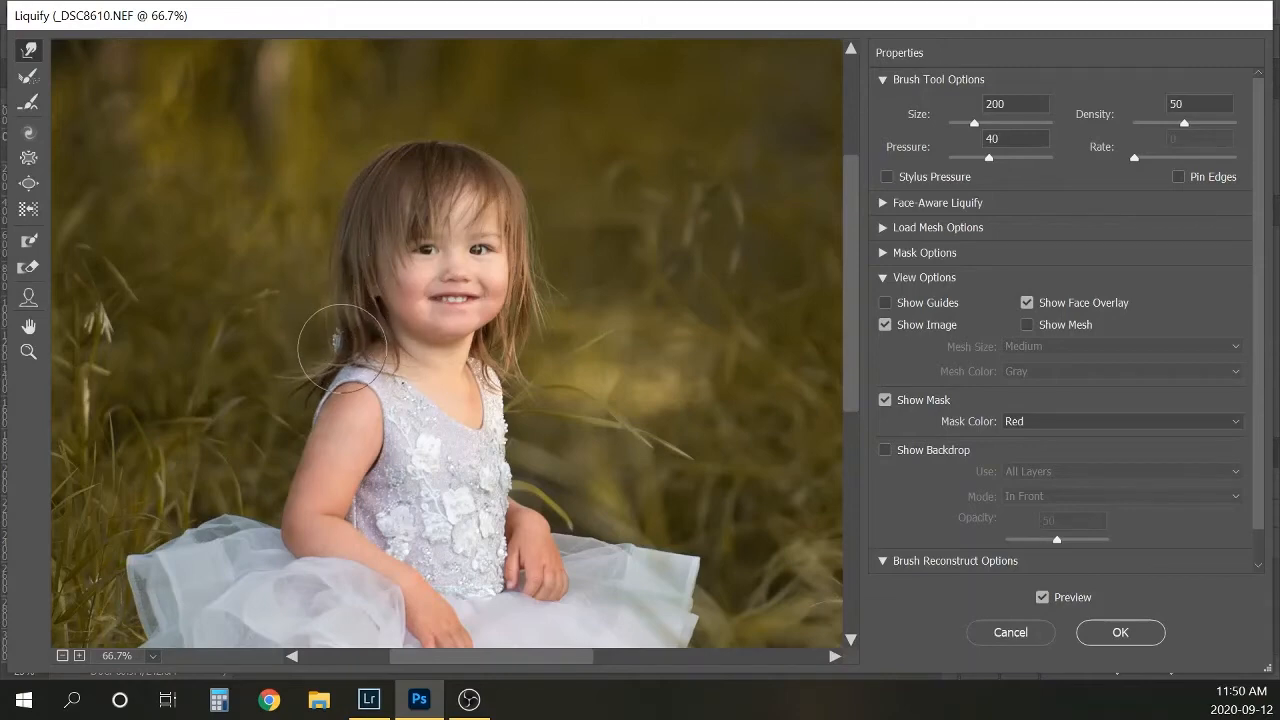
Step: Nudge the hair outward on the right side of the girl's head with Forward Warp, reducing the brush size to 100
key("bracketleft")
key("bracketleft")
key("bracketleft")
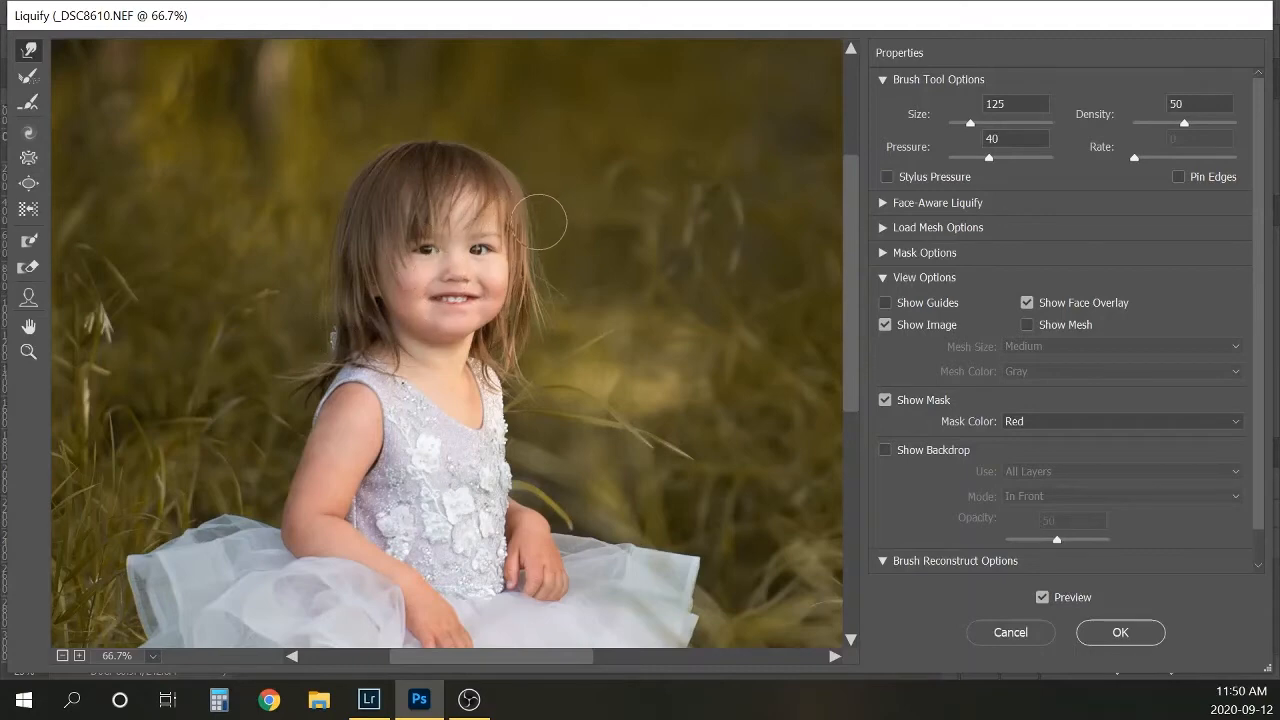
key("bracketright")
key("bracketright")
key("bracketright")
key("bracketright")
key("bracketright")
key("bracketright")
key("bracketright")
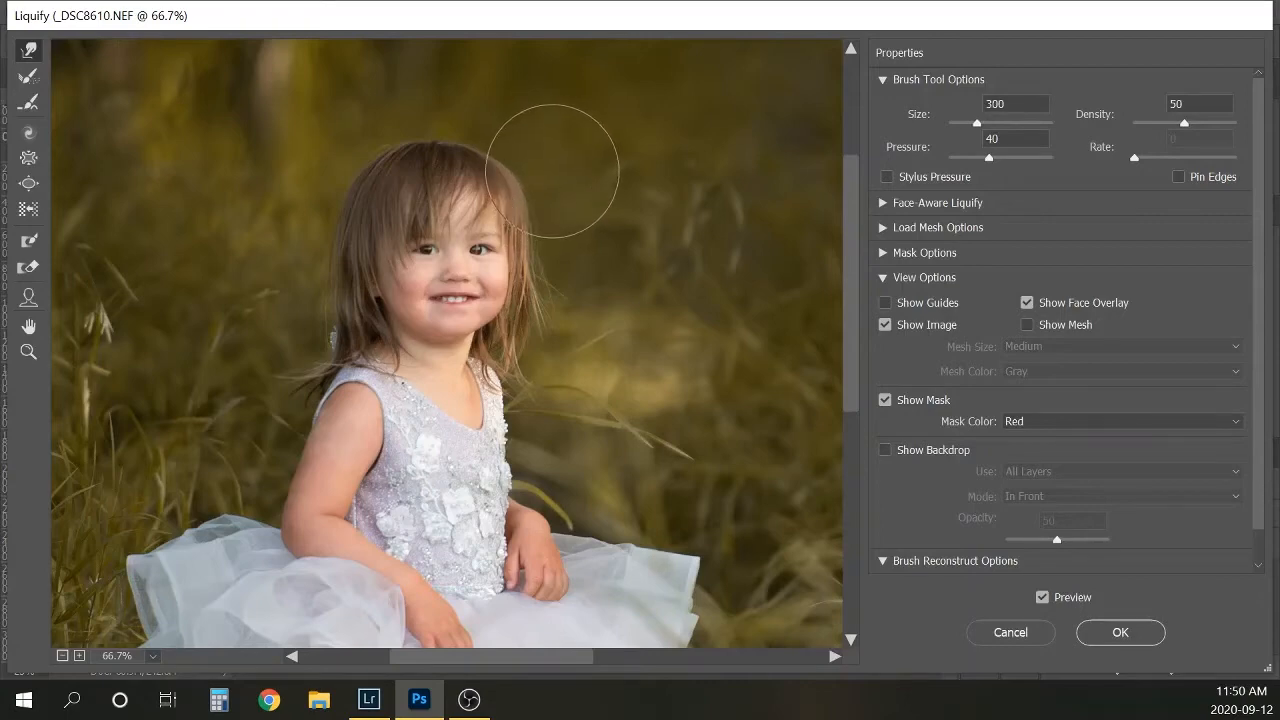
key("bracketleft")
key("bracketleft")
key("bracketleft")
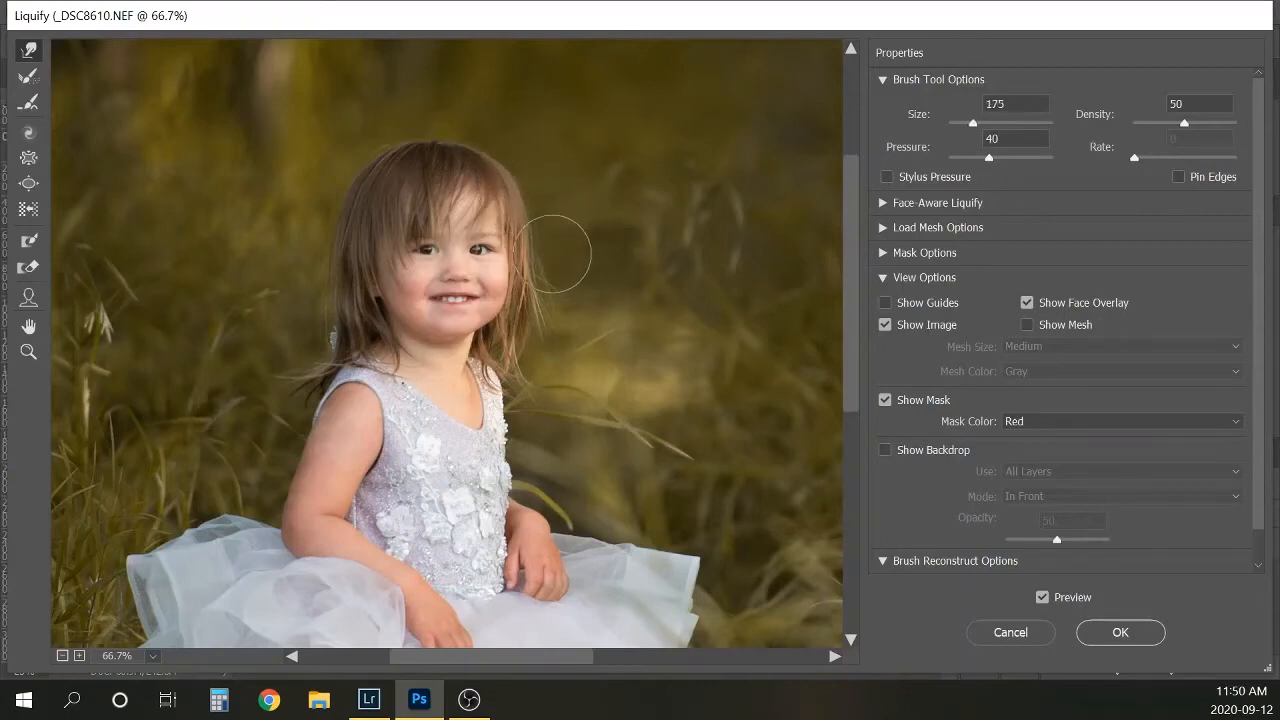
key("bracketleft")
key("bracketleft")
key("bracketleft")
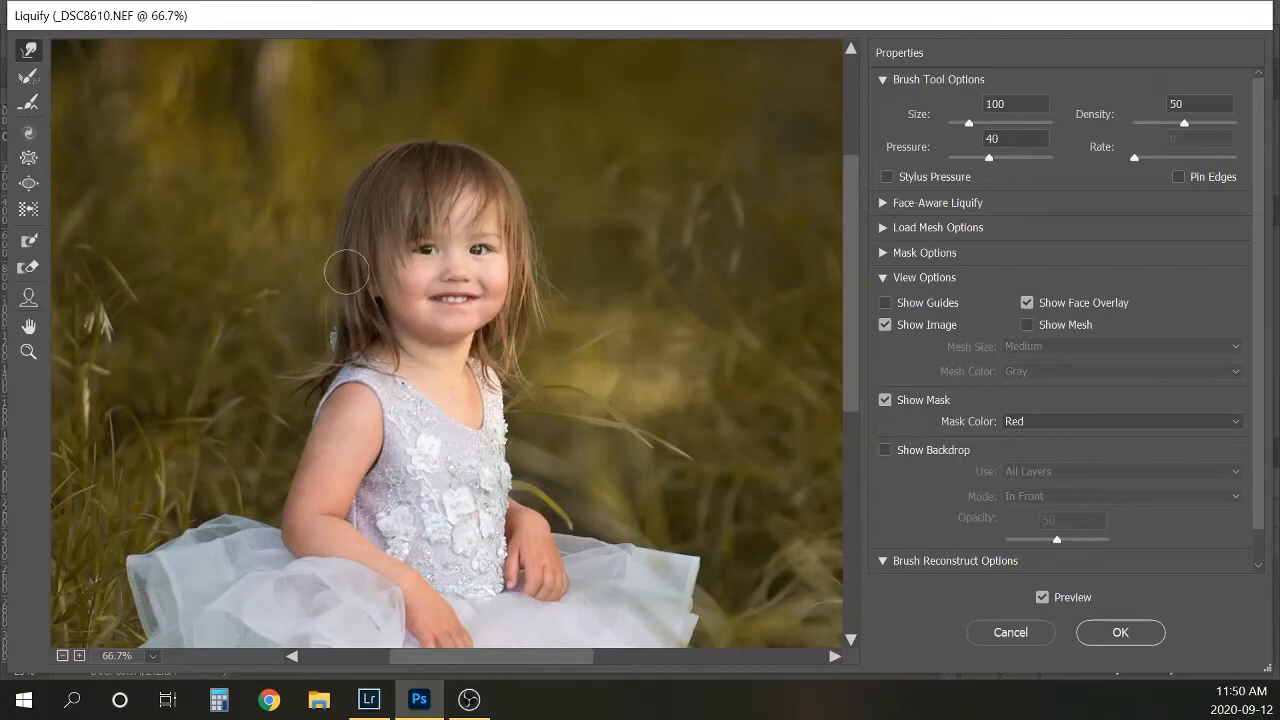
Step: Reduce the brush size to 80 and compare the hair before and after the warp using the Liquify preview
key("bracketleft")
key("bracketleft")
key("p")
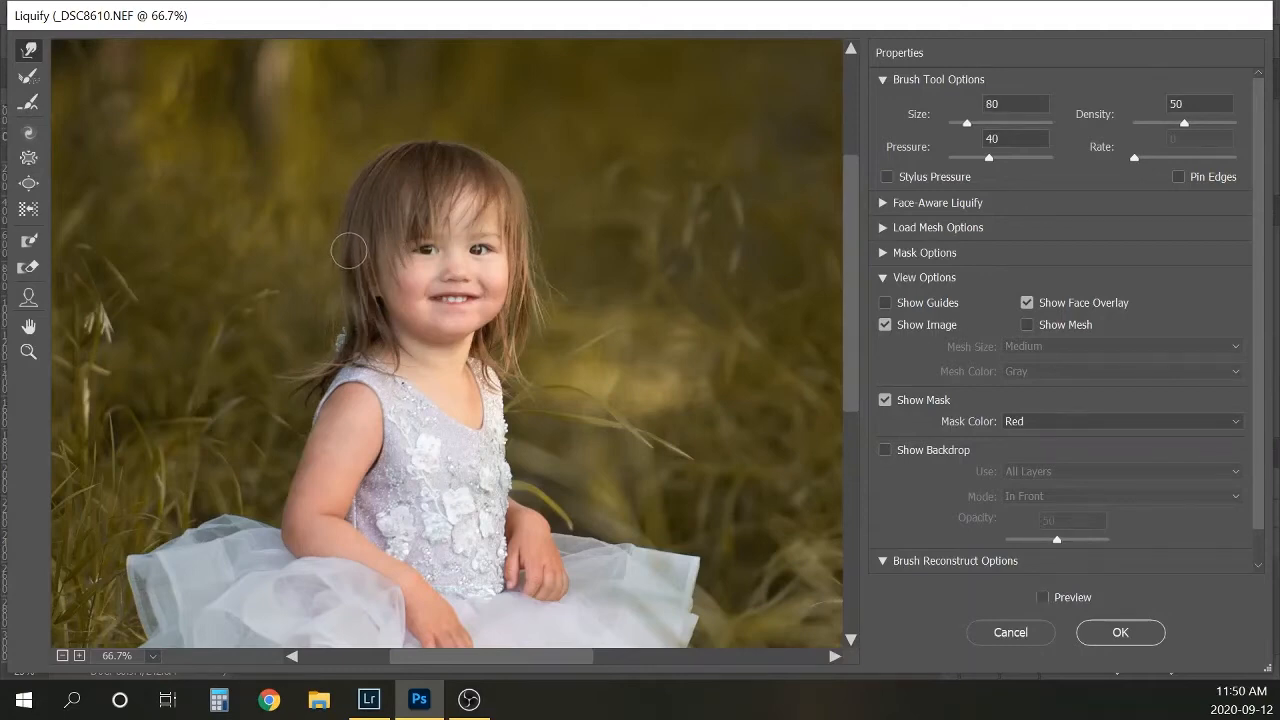
key("p")
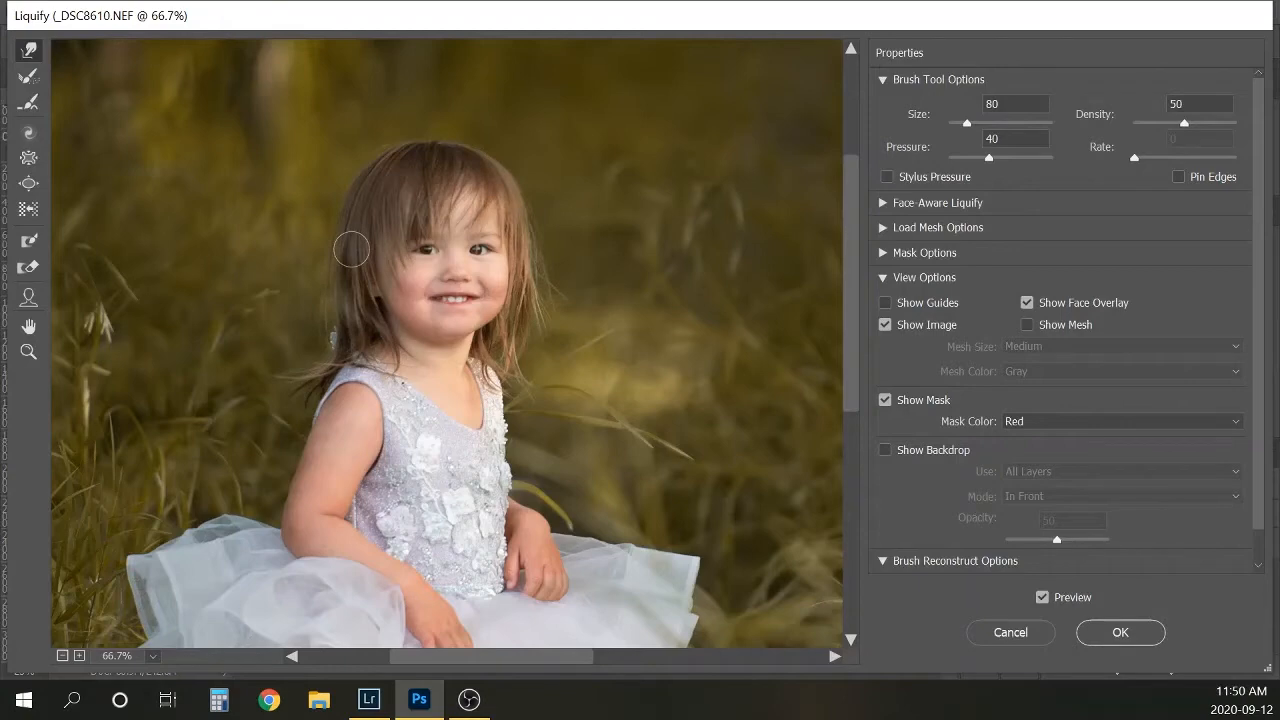
Step: Push the hair outward on both sides of the girl's head with a size 200 Forward Warp brush
key("bracketright")
key("bracketright")
key("bracketright")
key("bracketright")
key("bracketright")
key("bracketright")
key("bracketright")
key("bracketleft")
key("bracketleft")
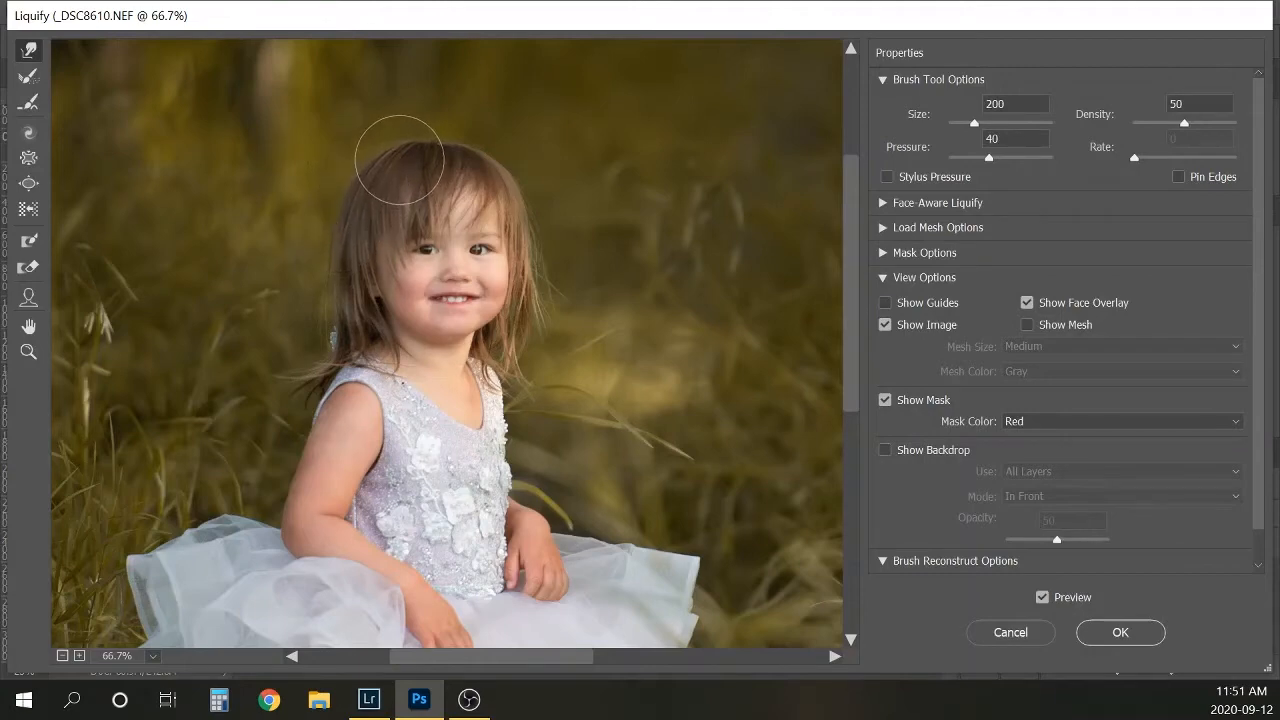
left_click_drag(345, 271, 335, 268)
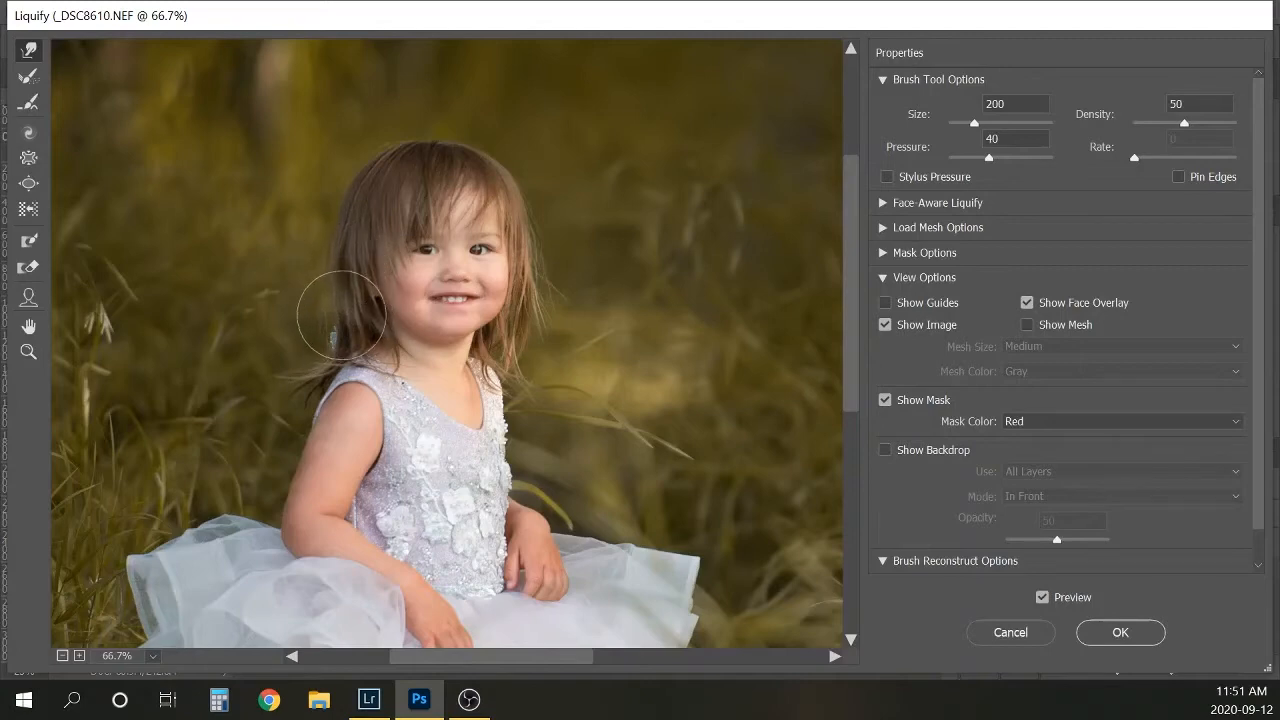
left_click_drag(348, 317, 338, 314)
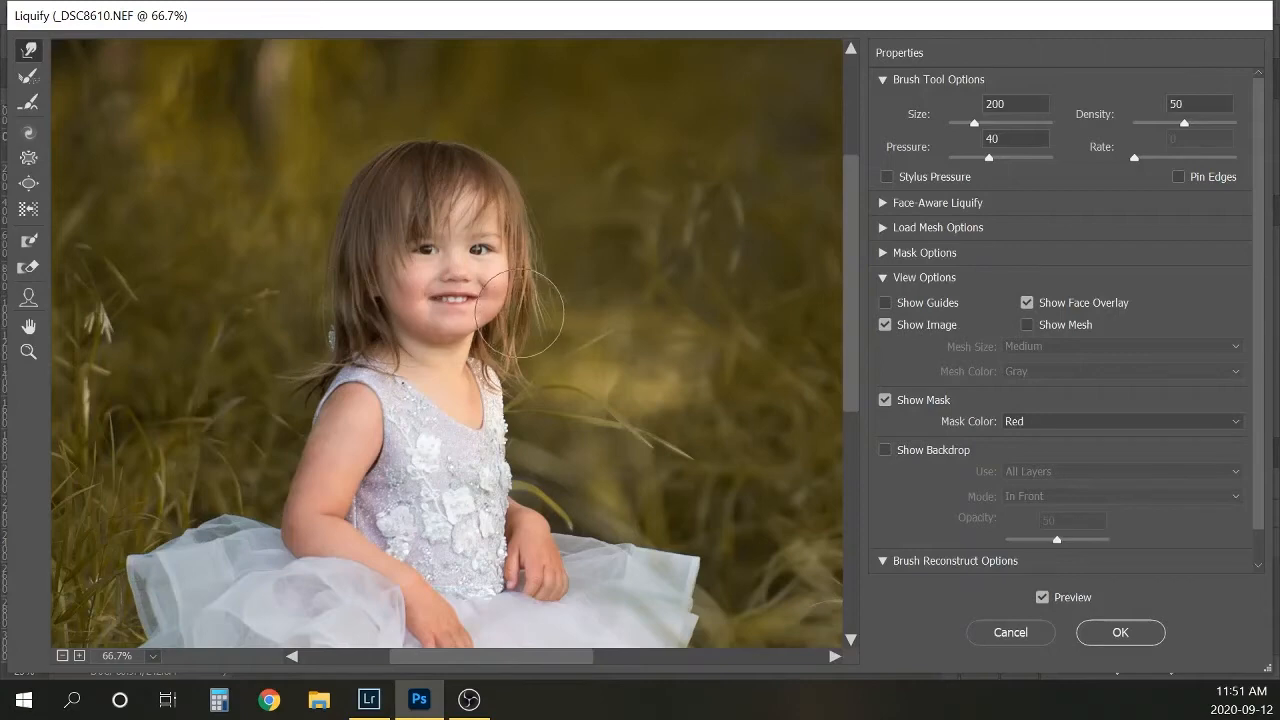
left_click_drag(519, 331, 534, 328)
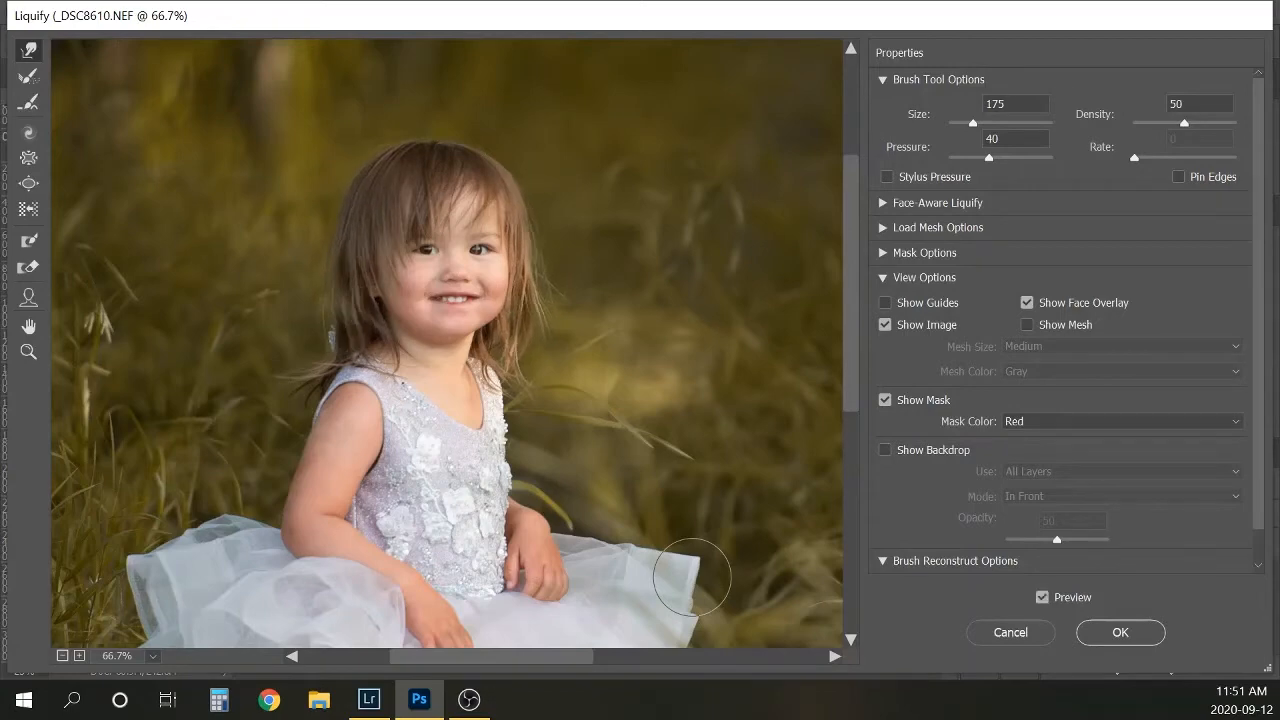
Step: Compare the girl's hair before and after the warping by toggling the Liquify preview with more of the photo in view
scroll(693, 578, "down", 2)
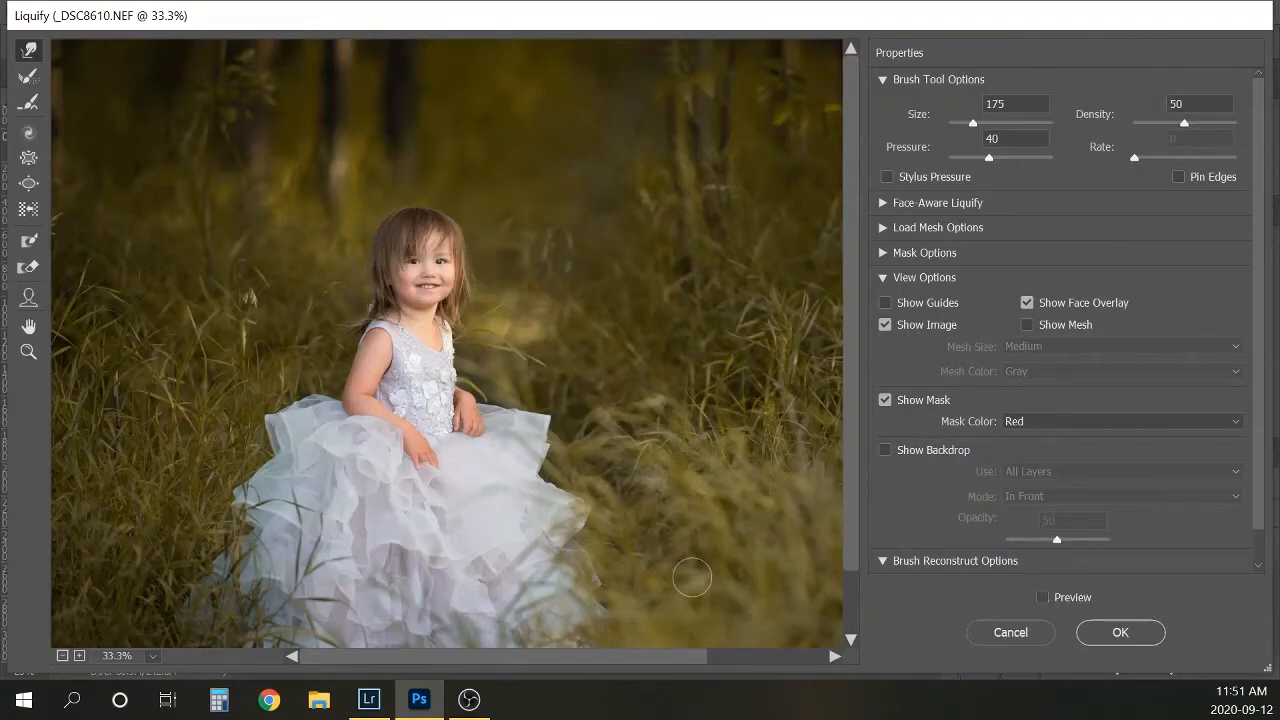
key("p")
key("p")
key("p")
key("p")
key("p")
key("p")
key("p")
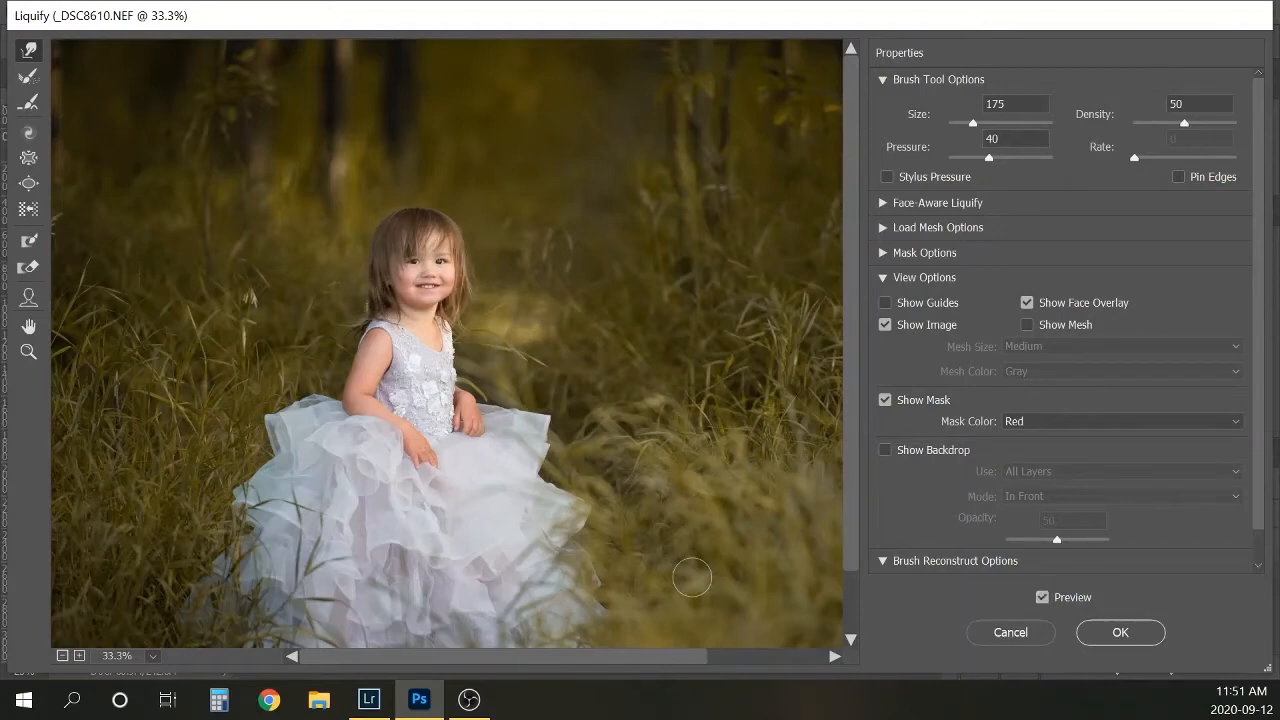
Step: Widen the tulle skirt on both sides by pushing its edges outward with a size 800 Forward Warp brush
key("ctrl+space")
left_click(671, 440, "ctrl+alt")
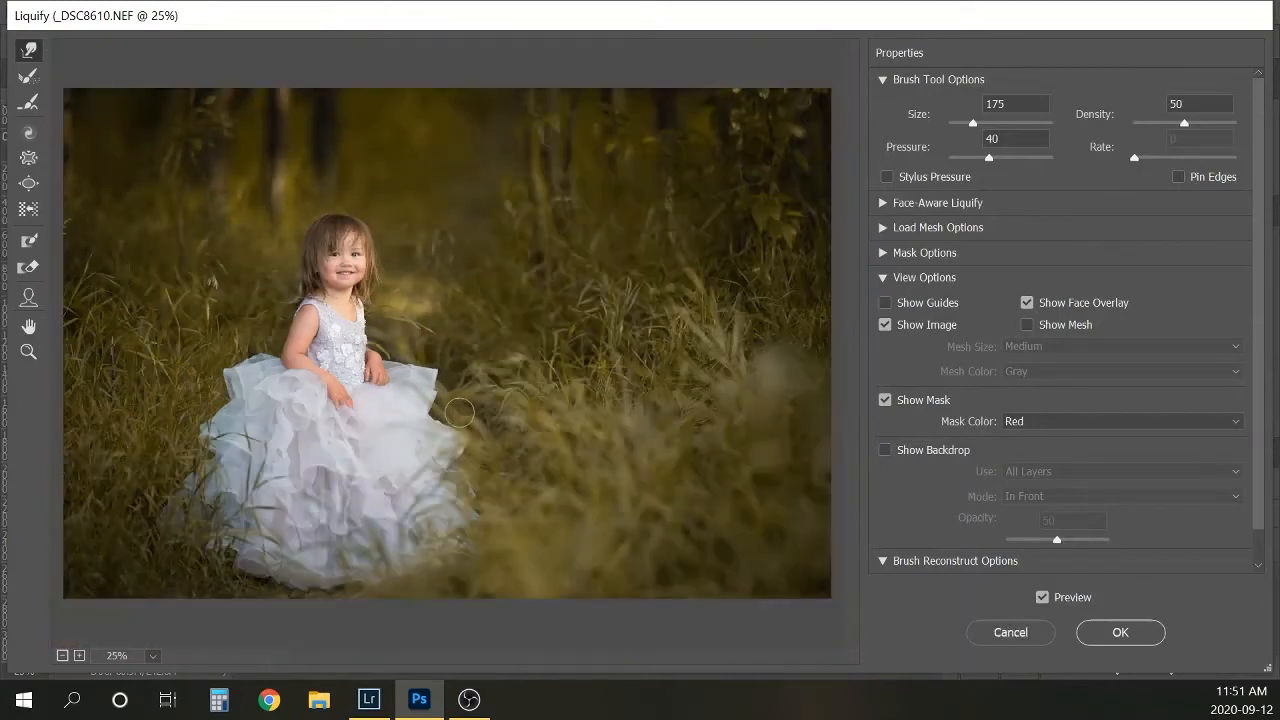
key("bracketright")
key("bracketright")
key("bracketright")
key("bracketright")
key("bracketright")
key("bracketright")
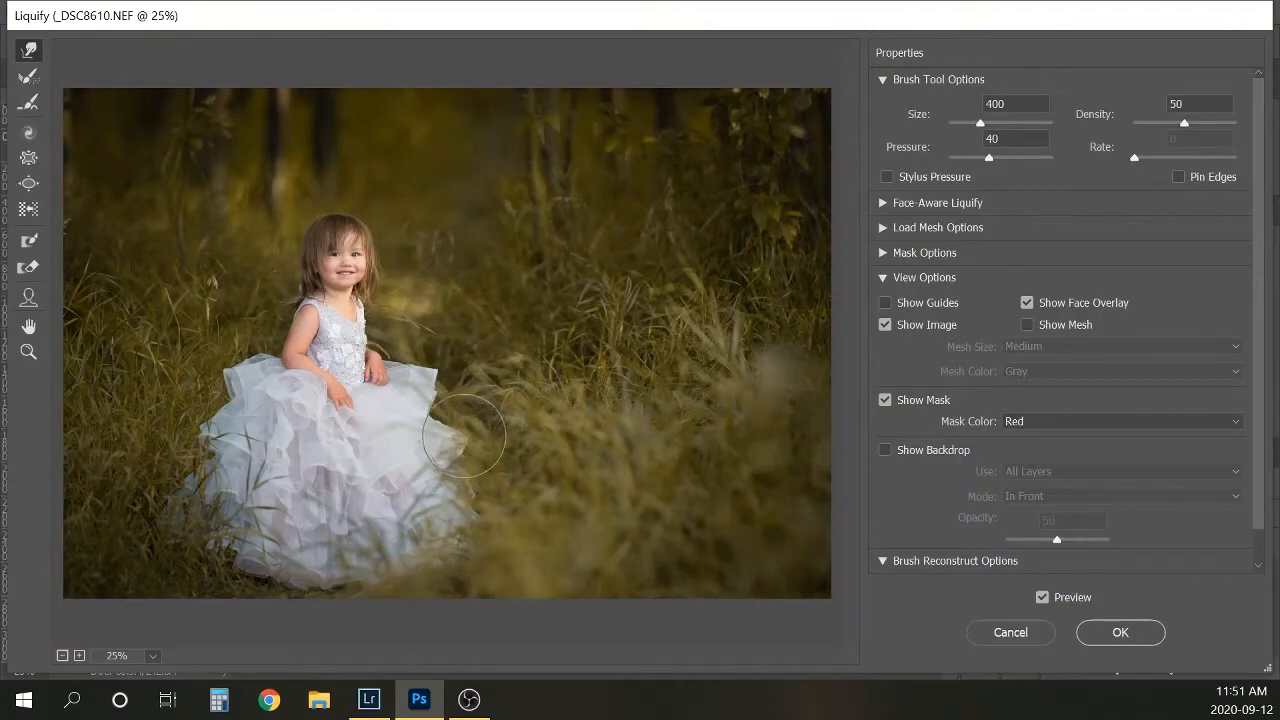
key("bracketright")
key("bracketright")
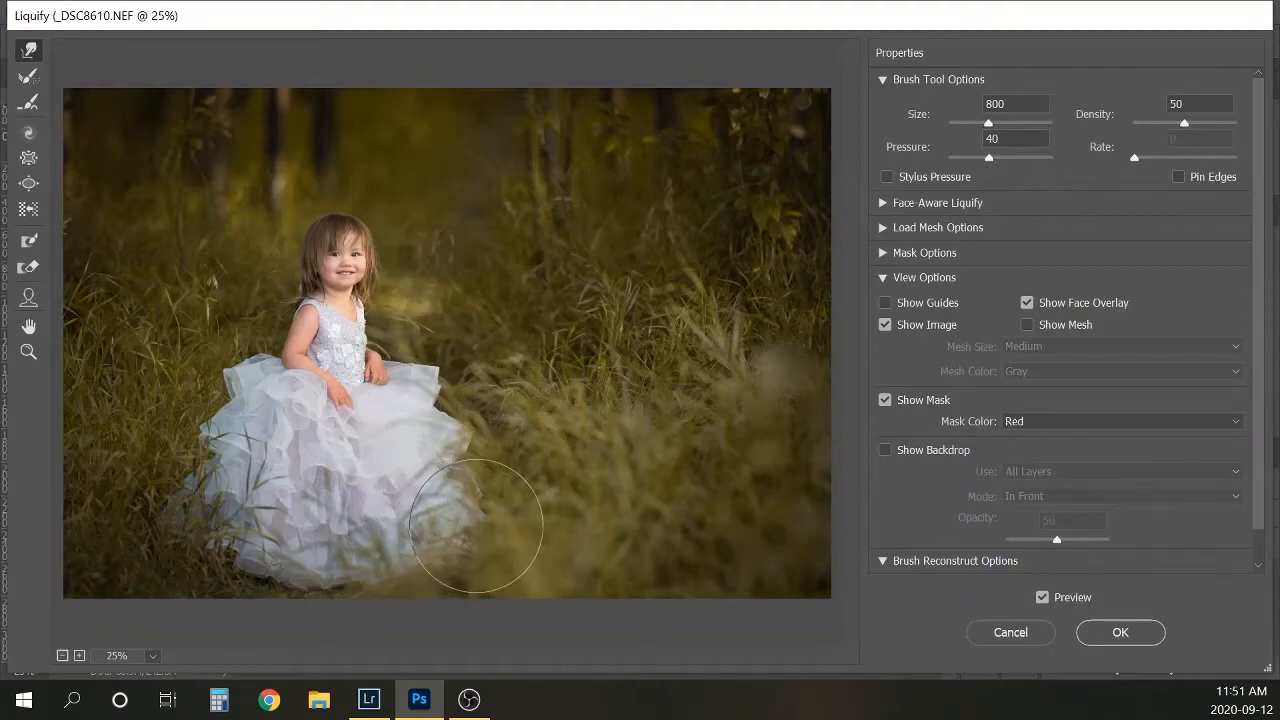
left_click_drag(206, 484, 194, 473)
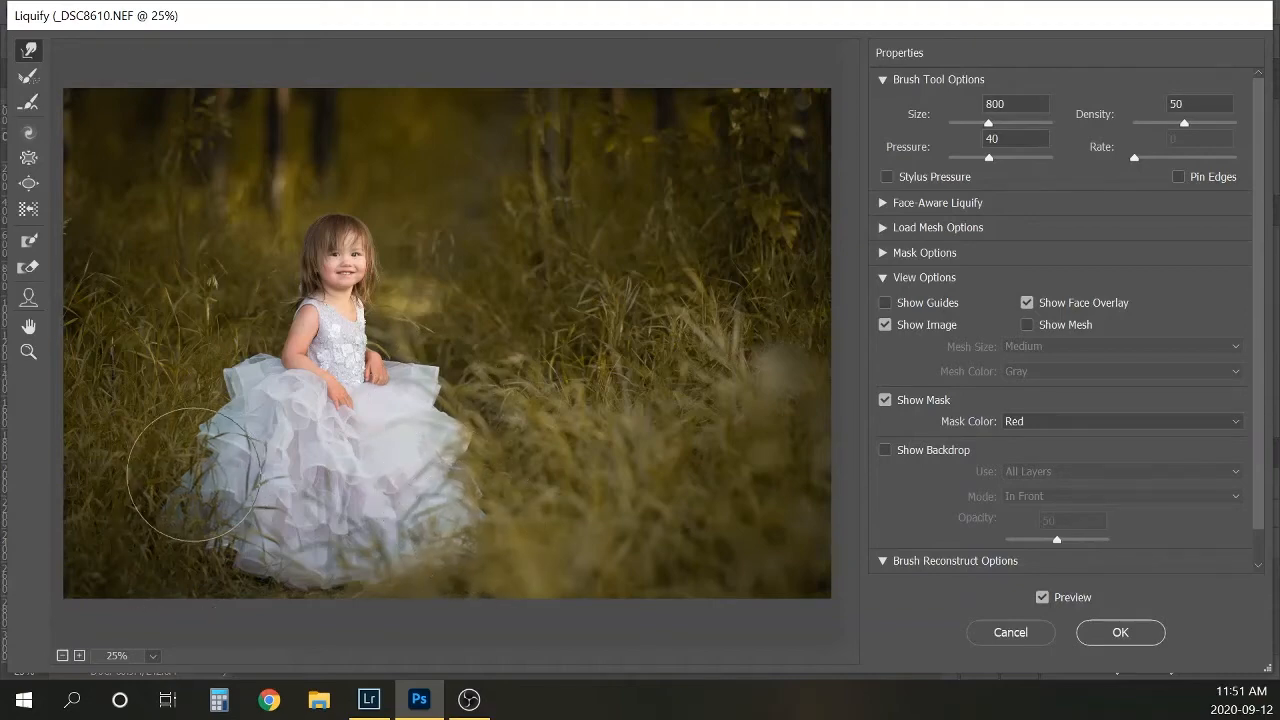
left_click_drag(224, 427, 217, 423)
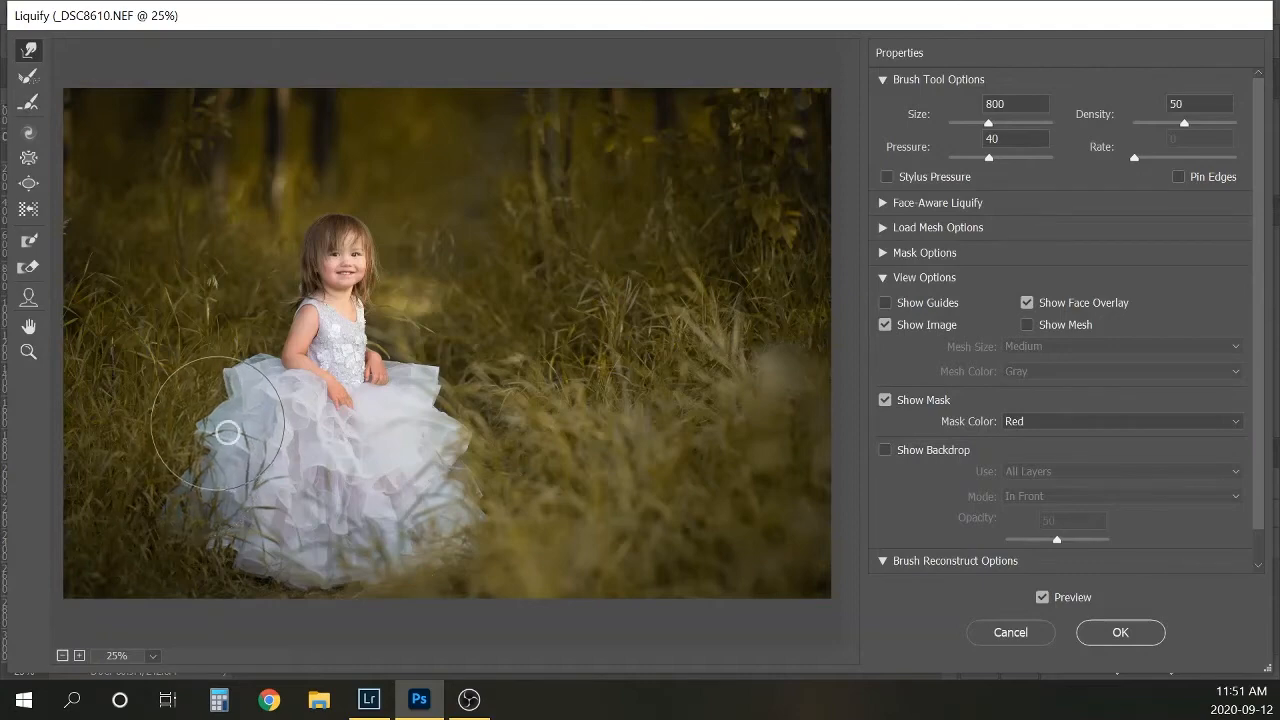
Step: Push the skirt's upper left edge upward with a size 700 Forward Warp brush
key("bracketleft")
key("bracketleft")
key("bracketleft")
key("bracketleft")
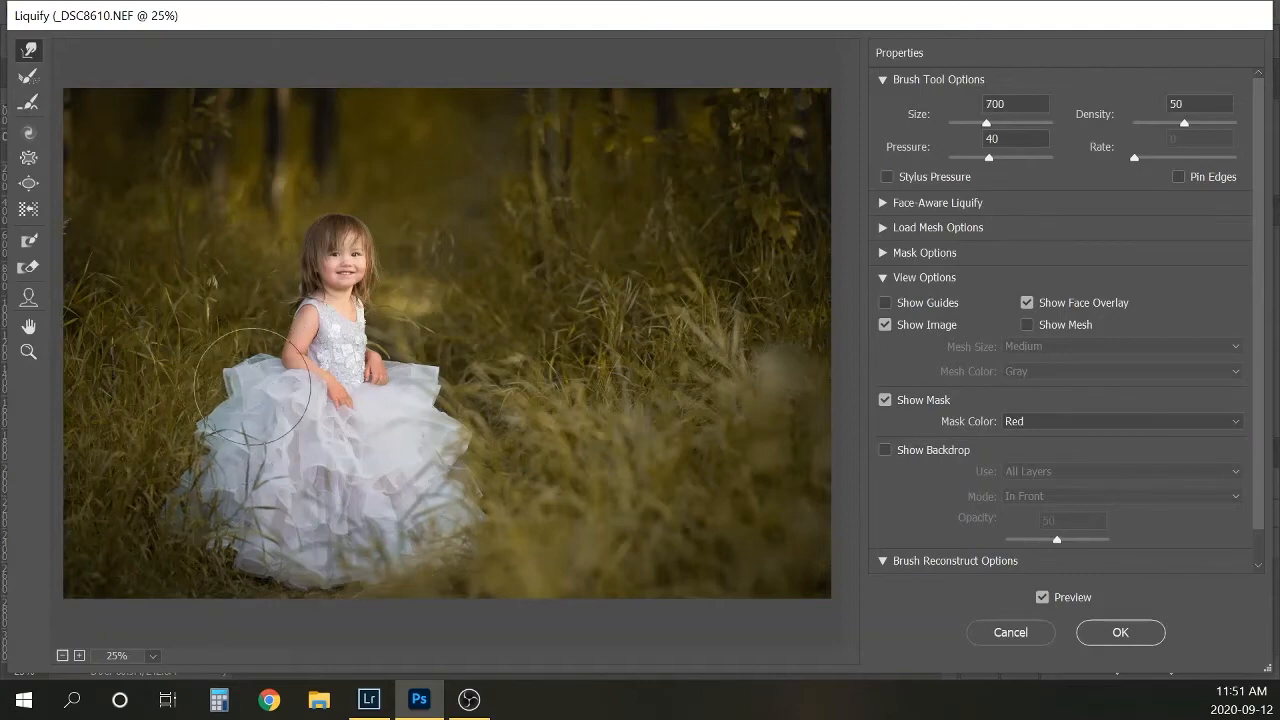
left_click_drag(248, 387, 250, 358)
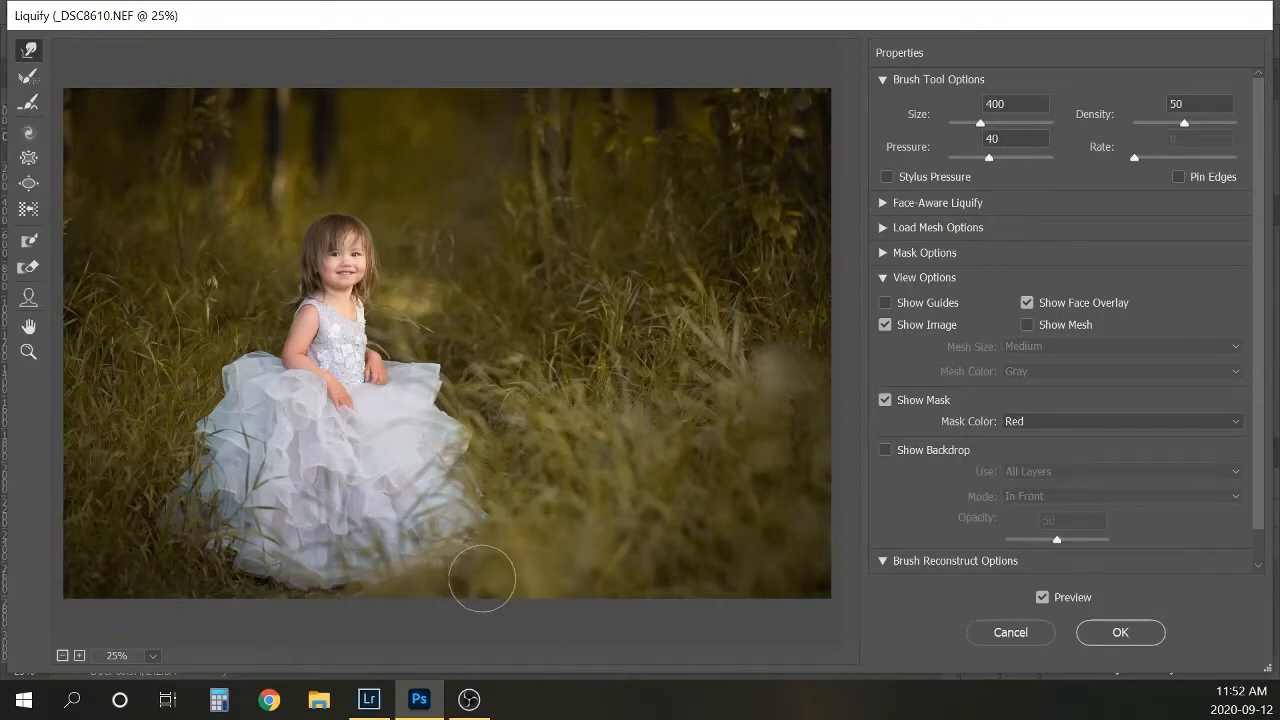
Step: Check the hair and skirt changes against the original with the preview, and apply the Liquify filter
left_click(1043, 597)
left_click(1043, 597)
left_click(1043, 597)
left_click(1043, 597)
left_click(1127, 636)
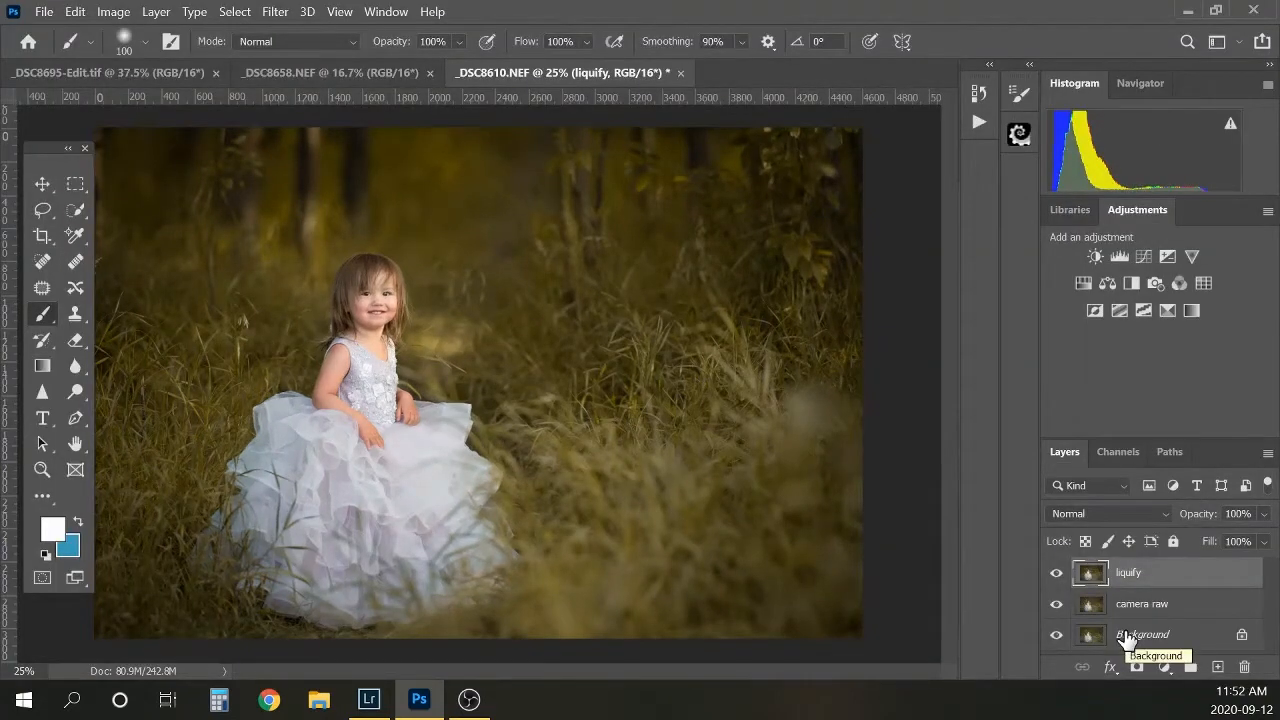
Step: Compare the photo with and without the liquify layer, and flatten the image into a single Background layer
left_click(1056, 573)
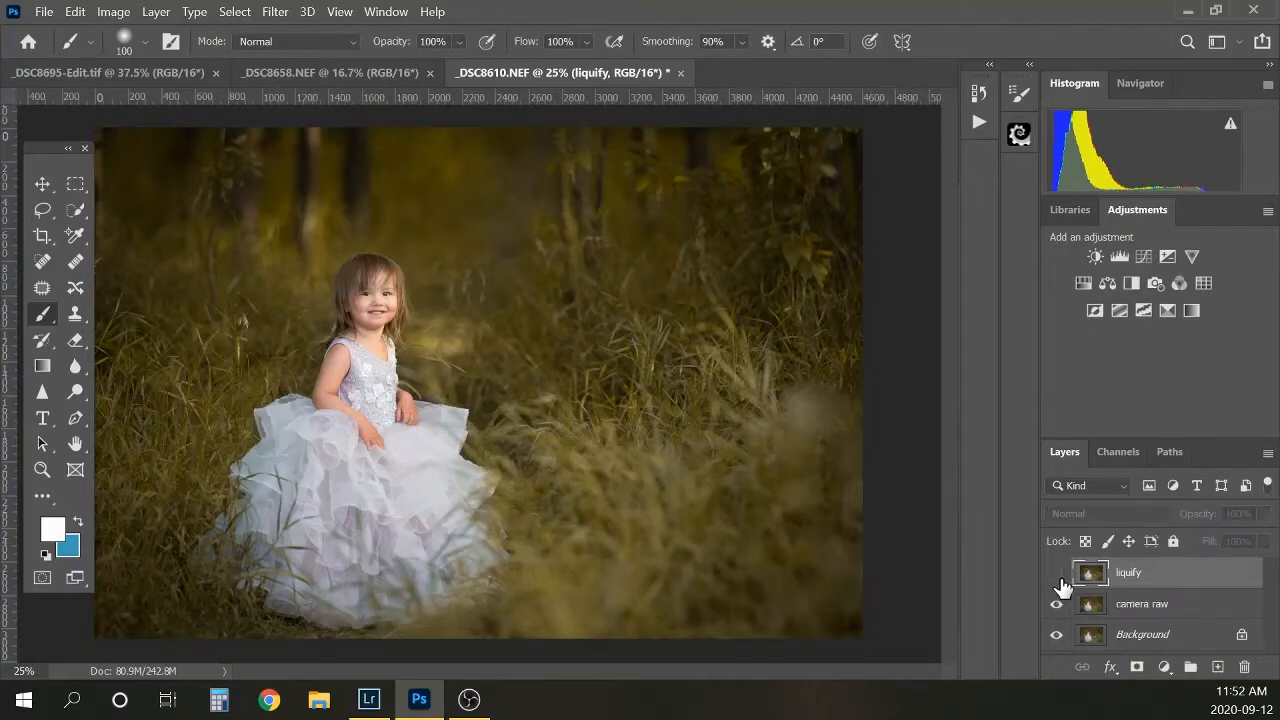
left_click(1057, 576)
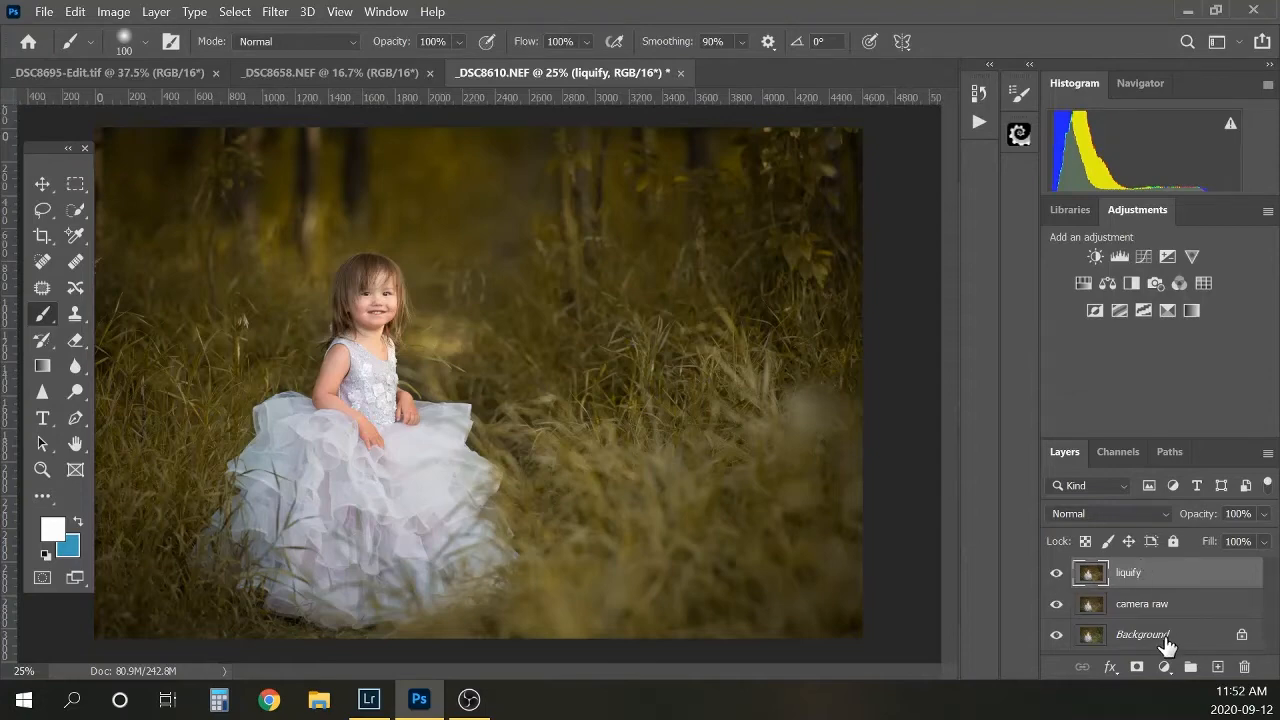
right_click(1160, 640)
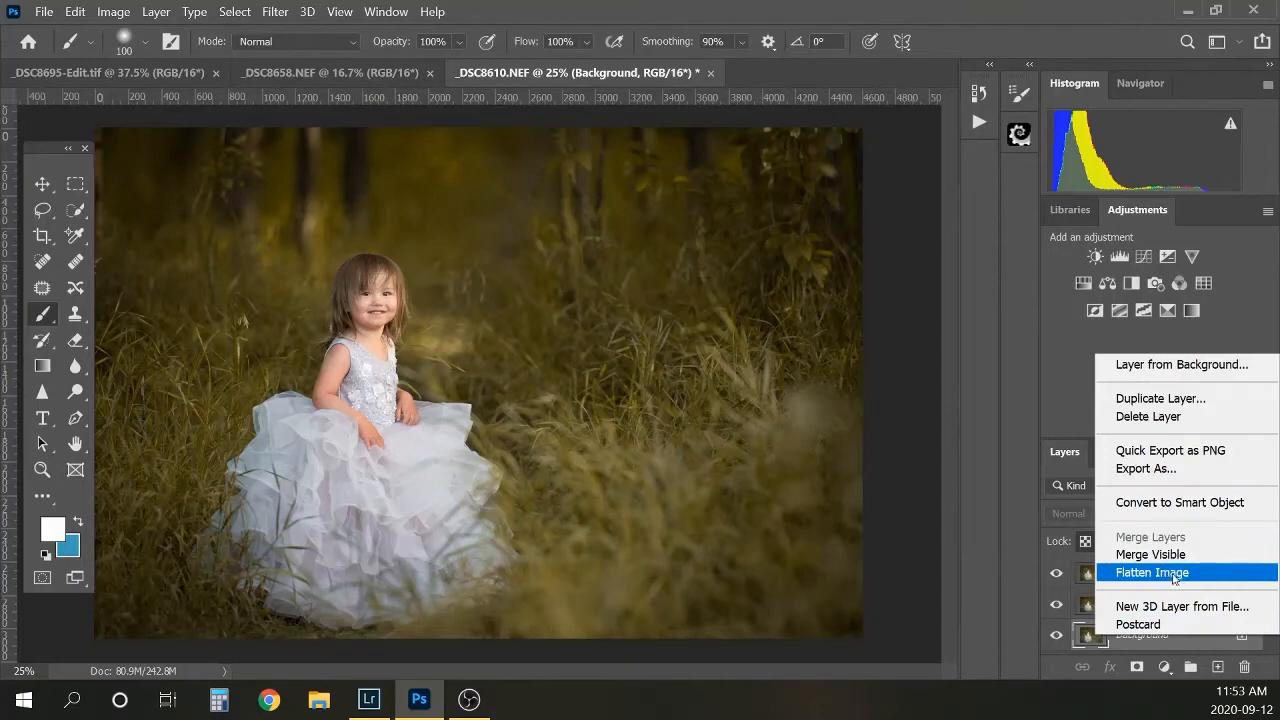
left_click(1172, 574)
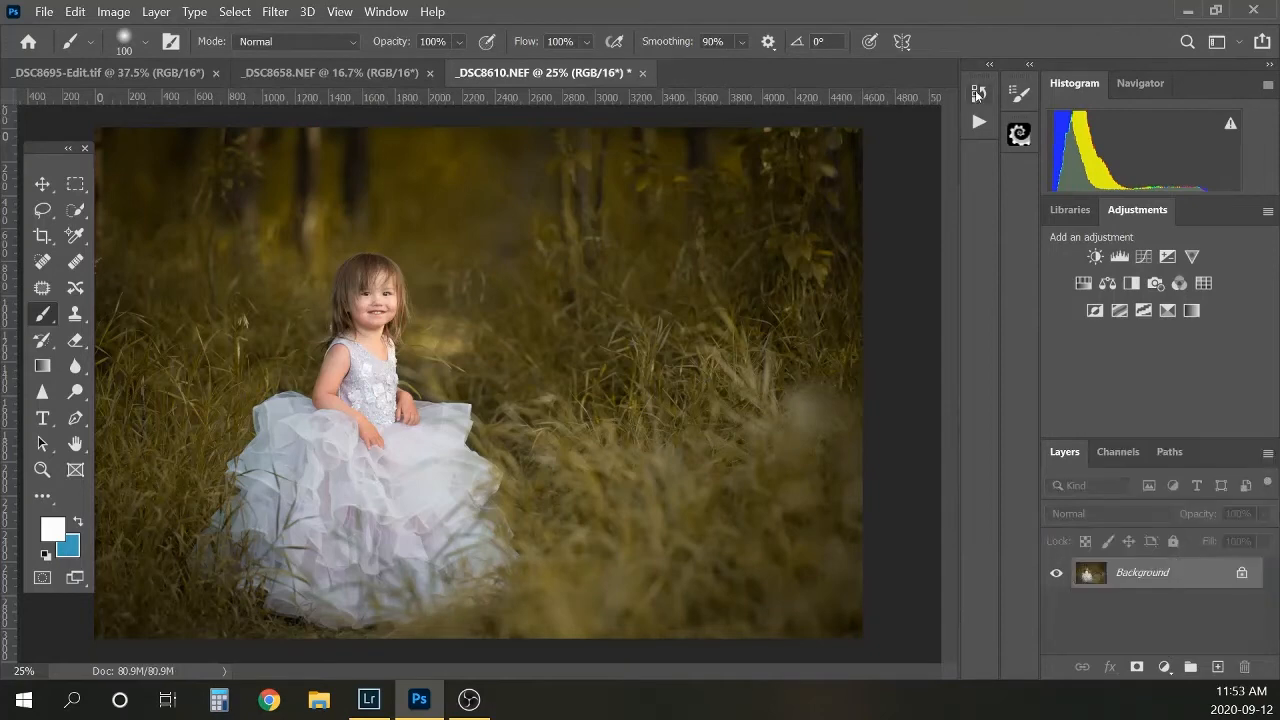
Step: Run the "HGP- SKIN-Basic-Frequency Separation" action from the Heather Getzlaf Photography workflow set, continuing past its message
left_click(978, 93)
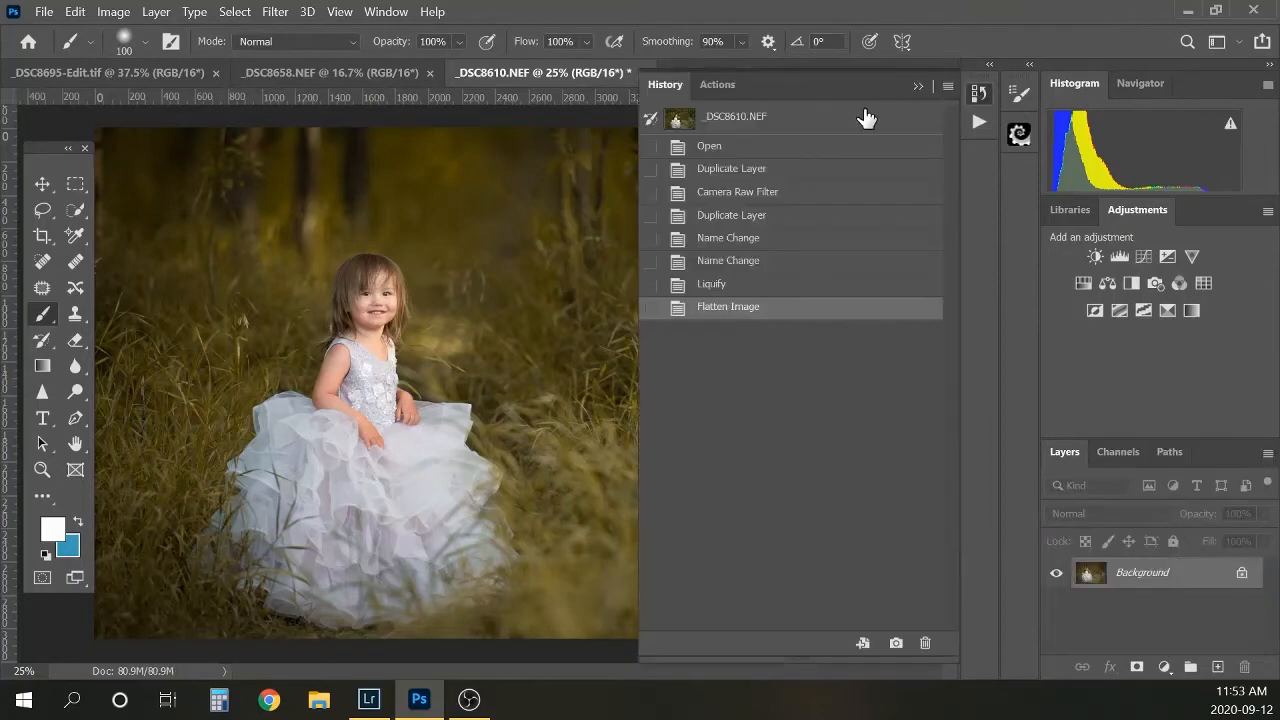
left_click(736, 86)
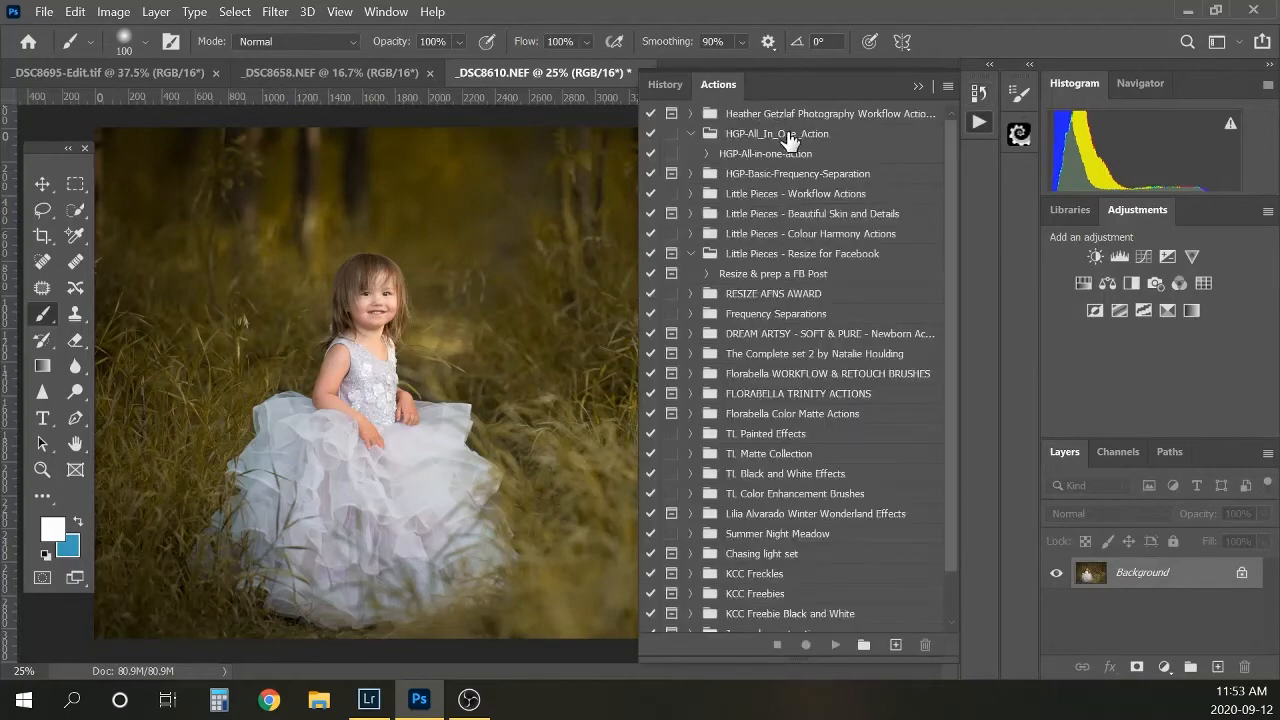
left_click(690, 113)
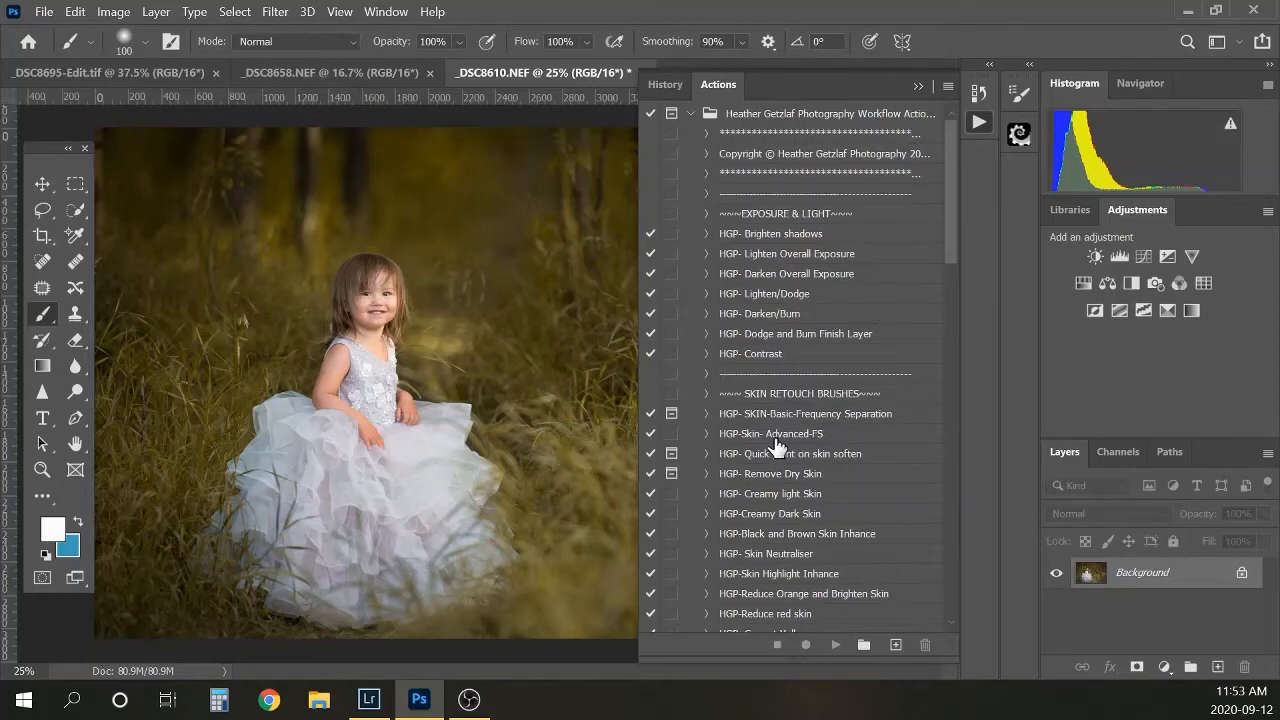
left_click(760, 417)
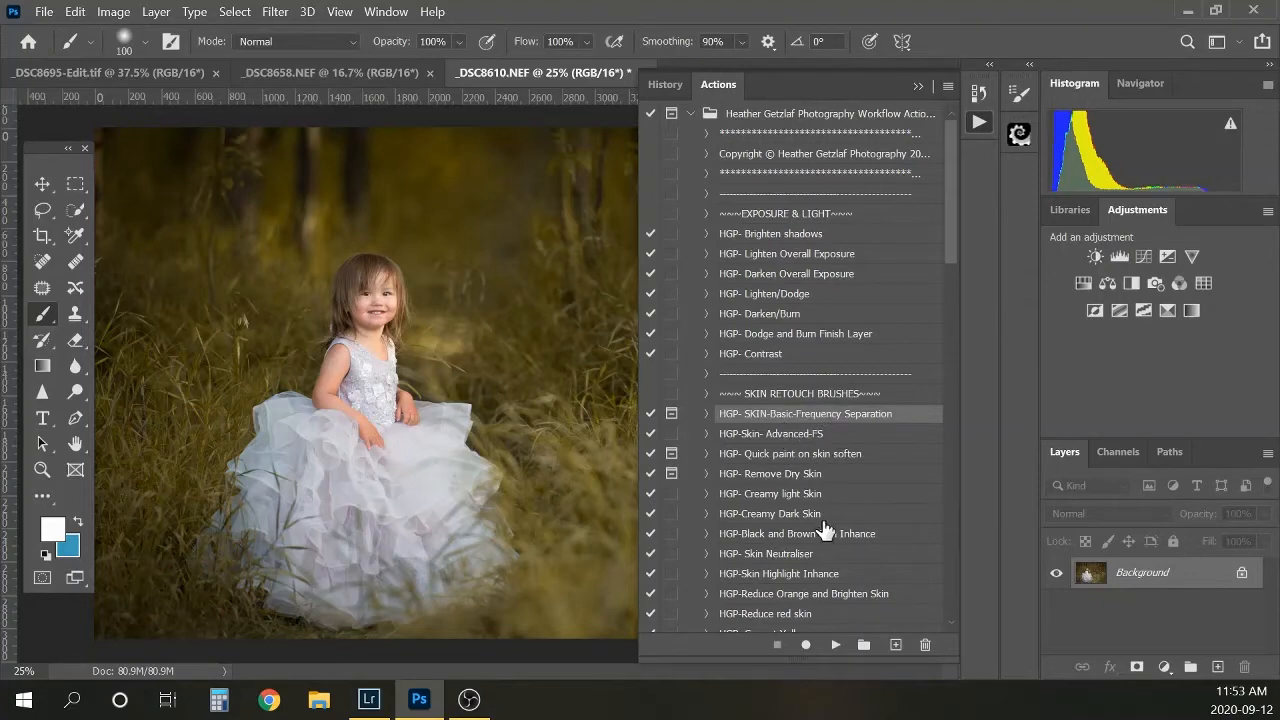
left_click(836, 648)
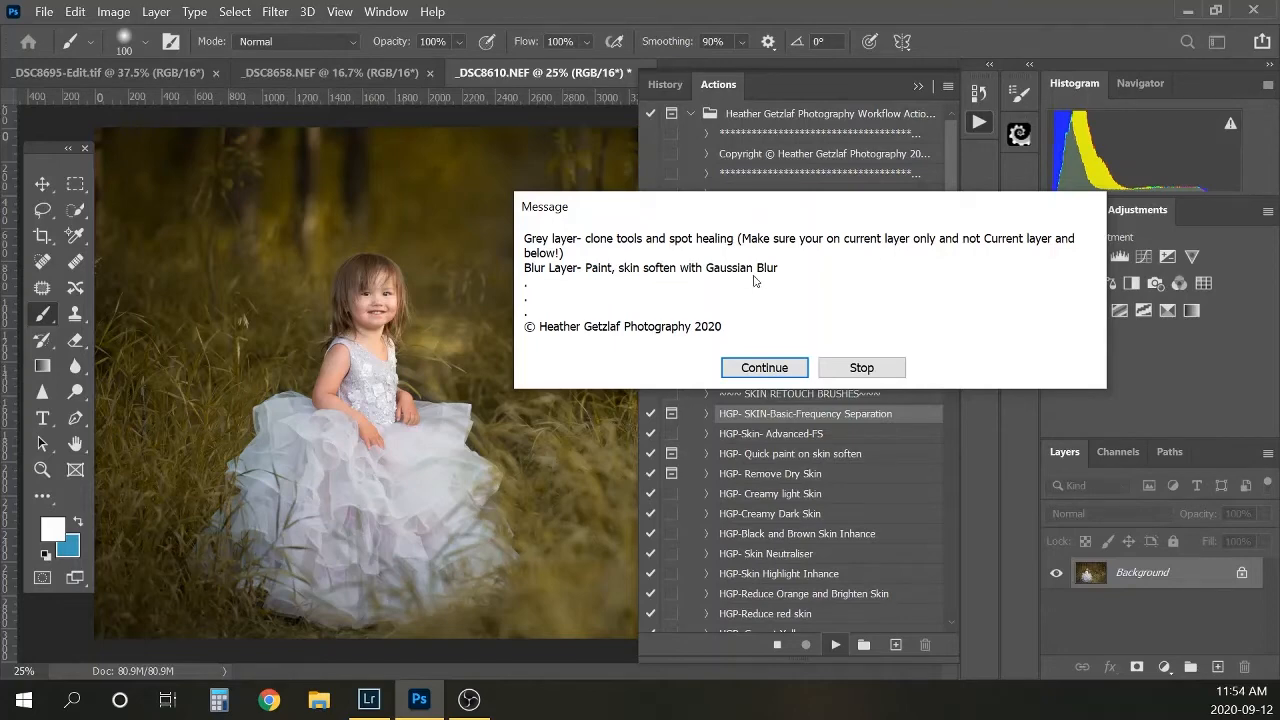
left_click(795, 370)
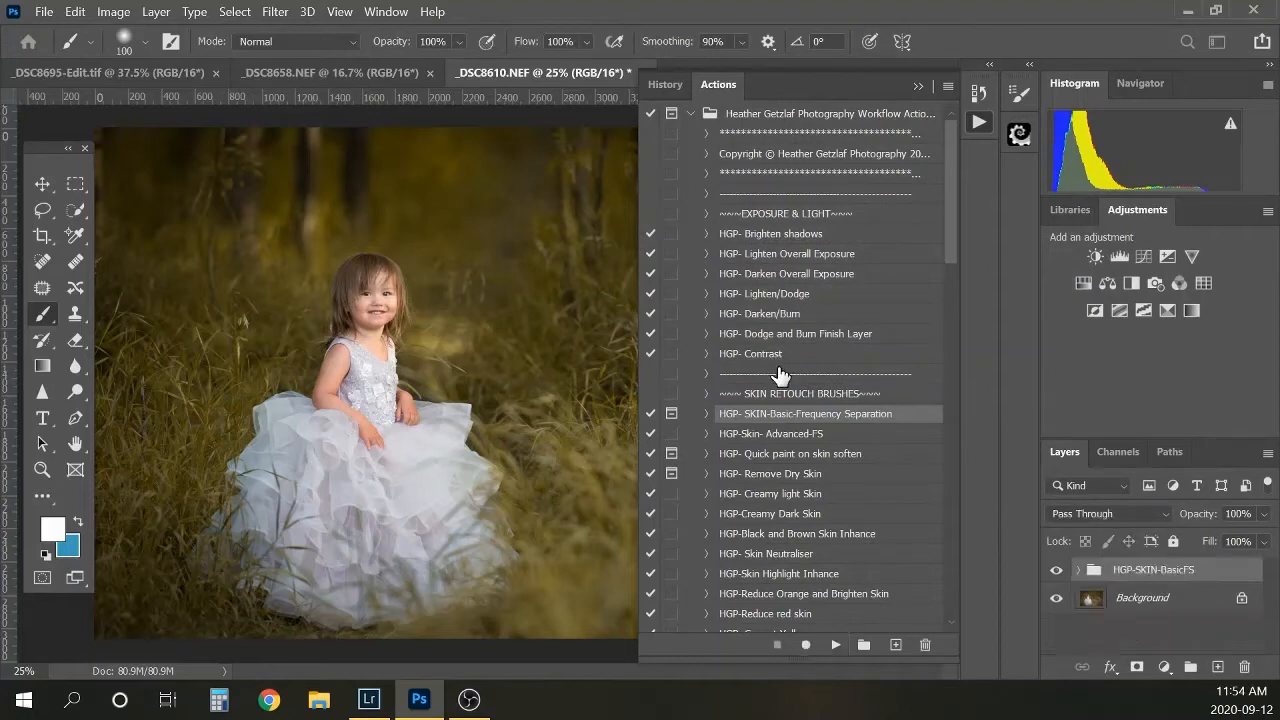
left_click(917, 86)
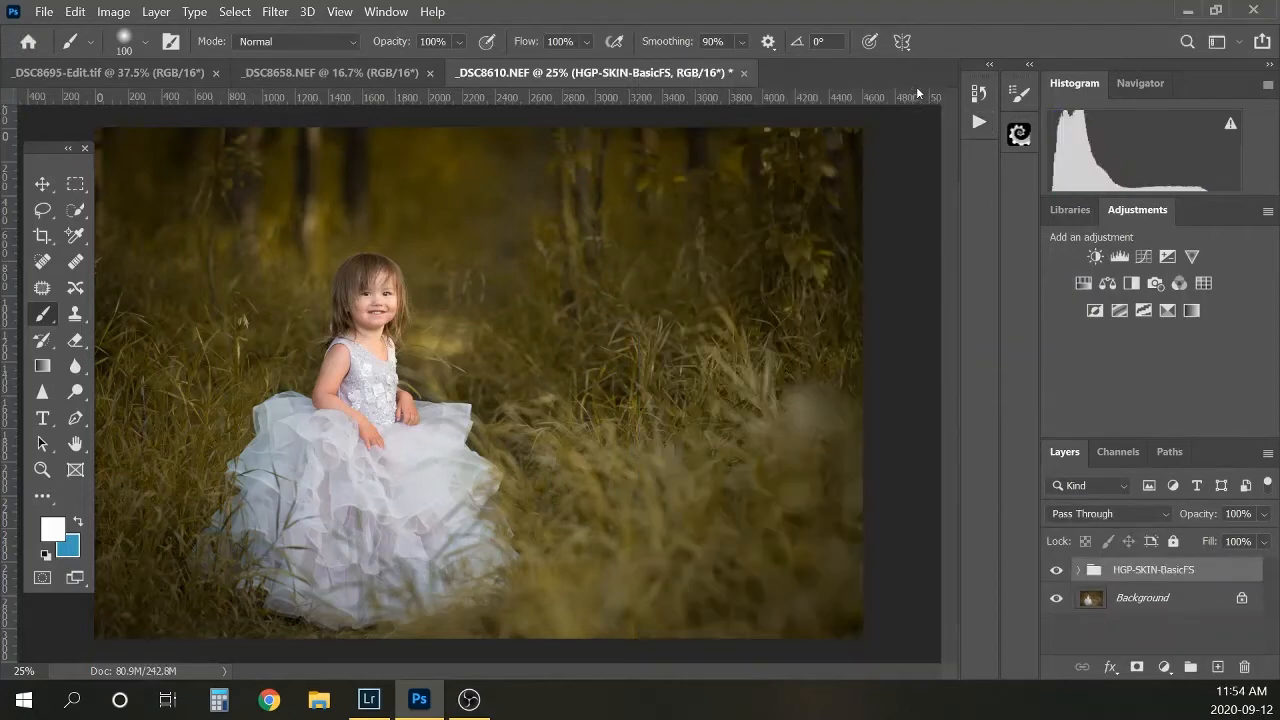
Step: Expand the HGP-SKIN-BasicFS group and select its Blur layer for retouching the girl's skin
left_click(1078, 569)
left_click_drag(1272, 604, 1271, 620)
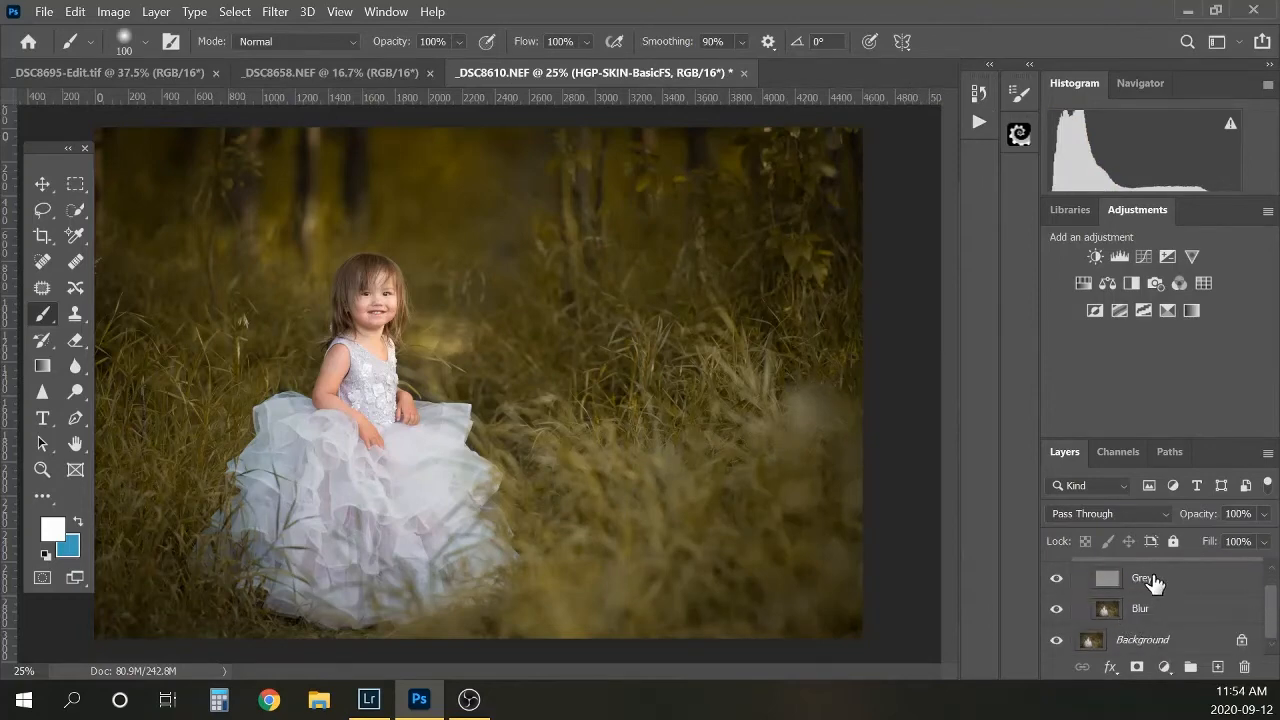
left_click(1143, 617)
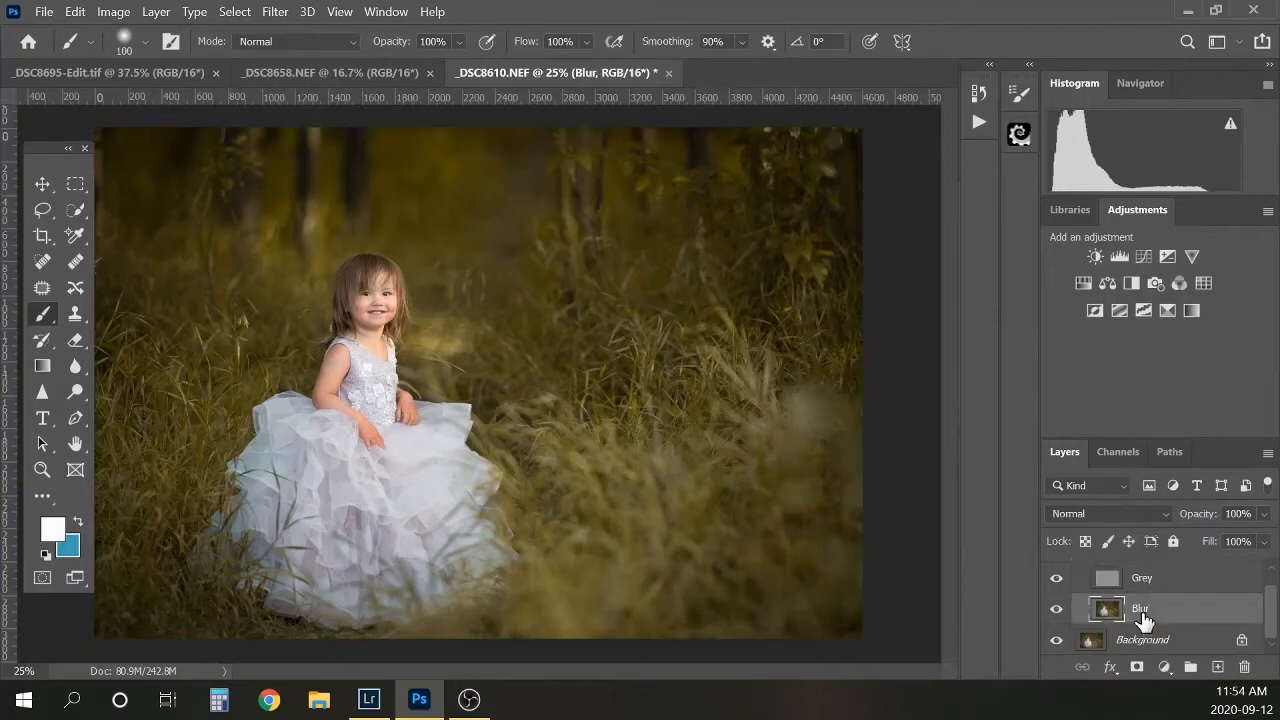
key("ctrl+plus")
key("ctrl+plus")
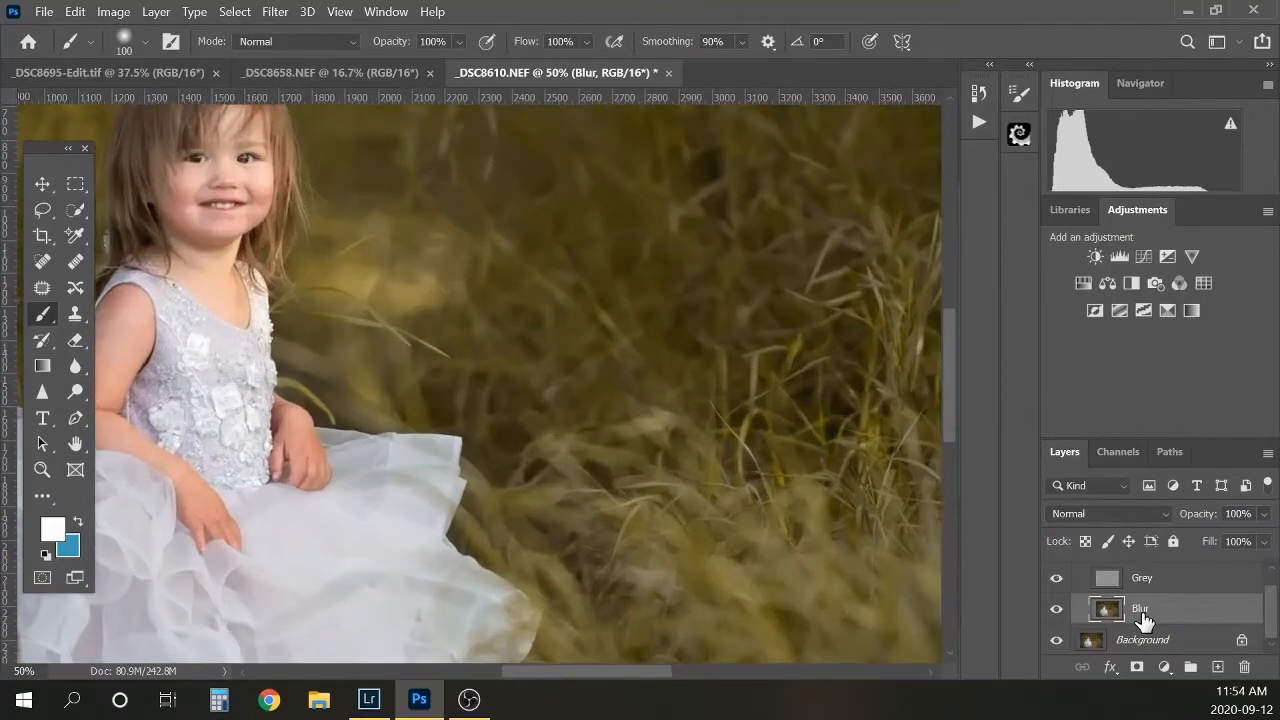
key("ctrl+plus")
left_click_drag(631, 671, 590, 669)
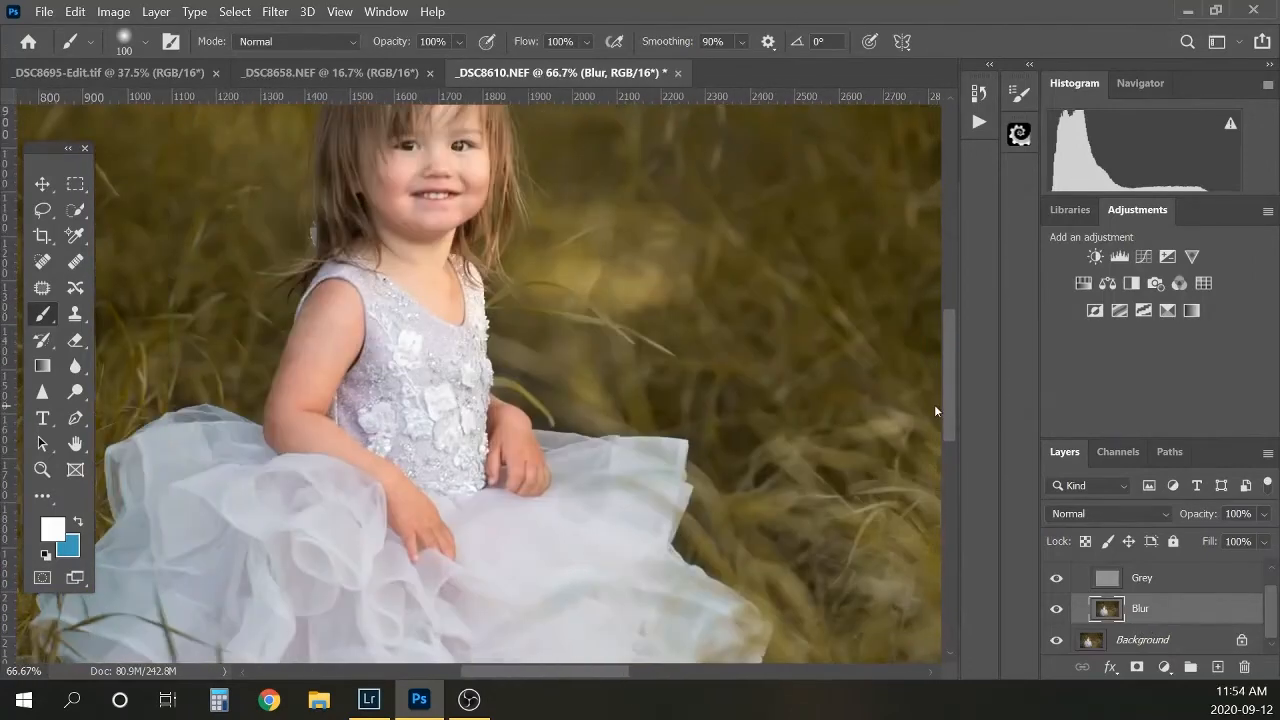
Step: Outline the skin over the girl's nose with the Lasso tool on the Blur layer
left_click_drag(948, 396, 949, 368)
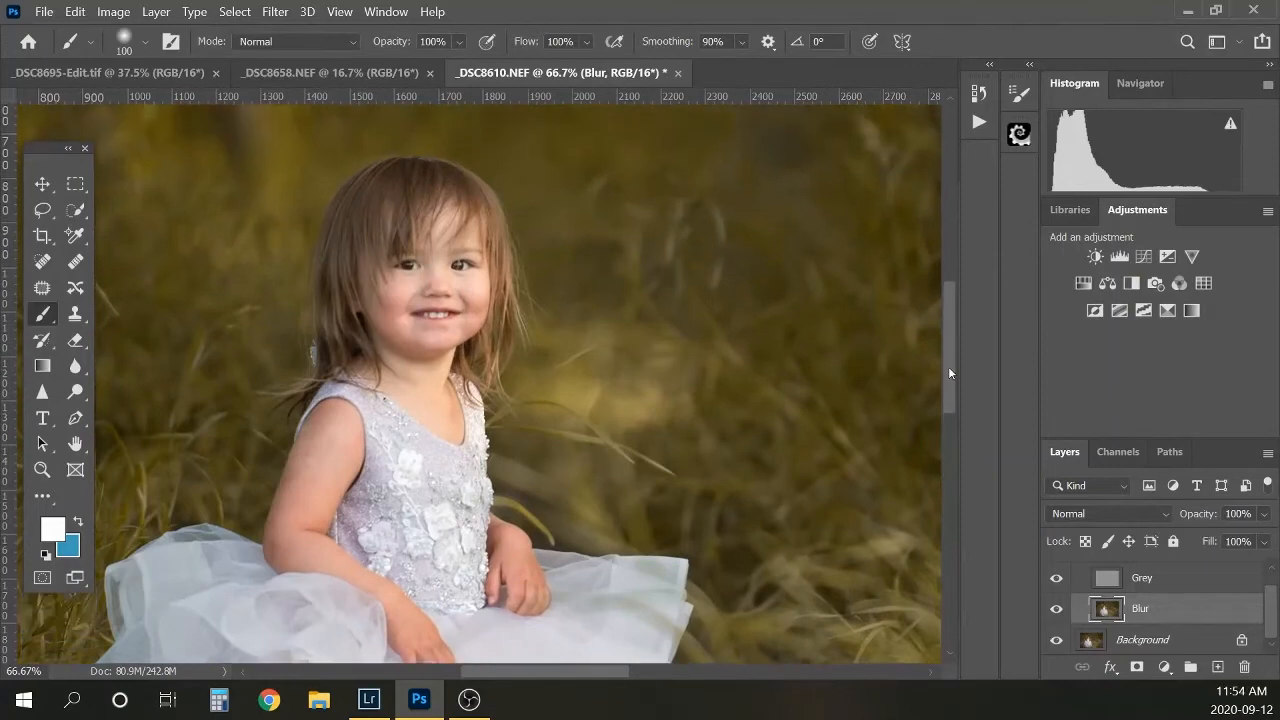
left_click(42, 209)
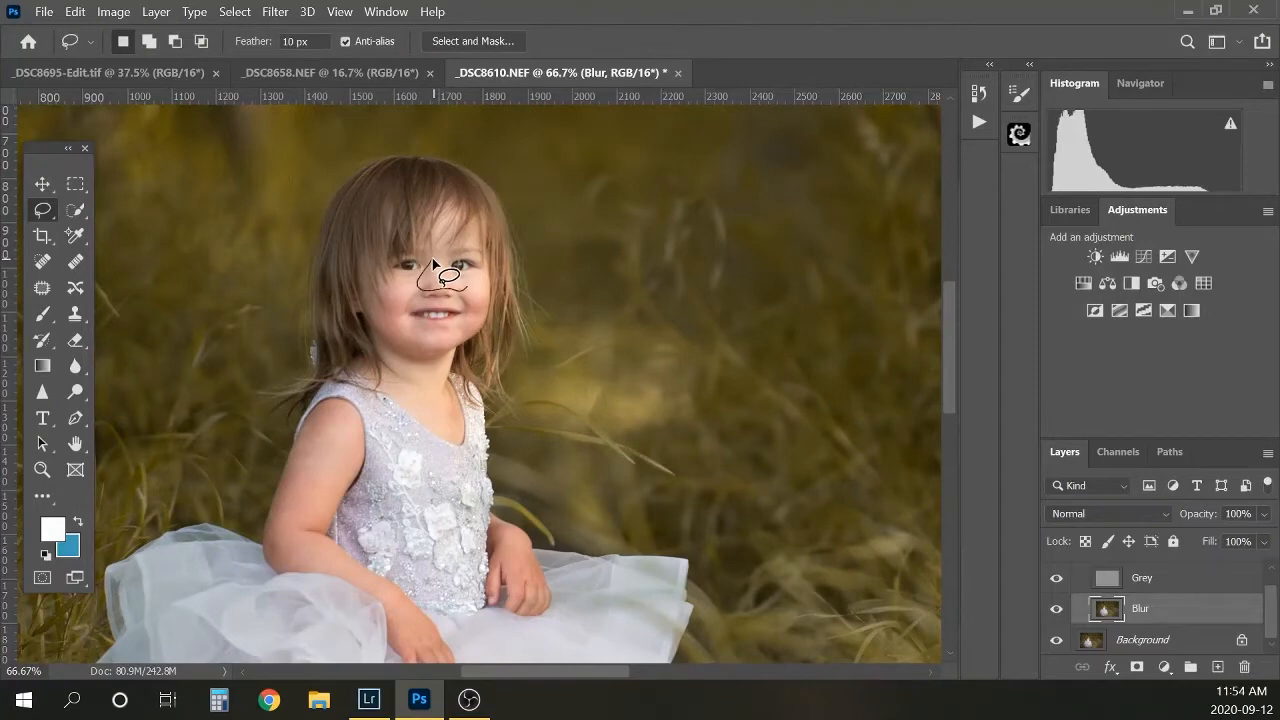
left_click(275, 11)
left_click(281, 16)
left_click(281, 16)
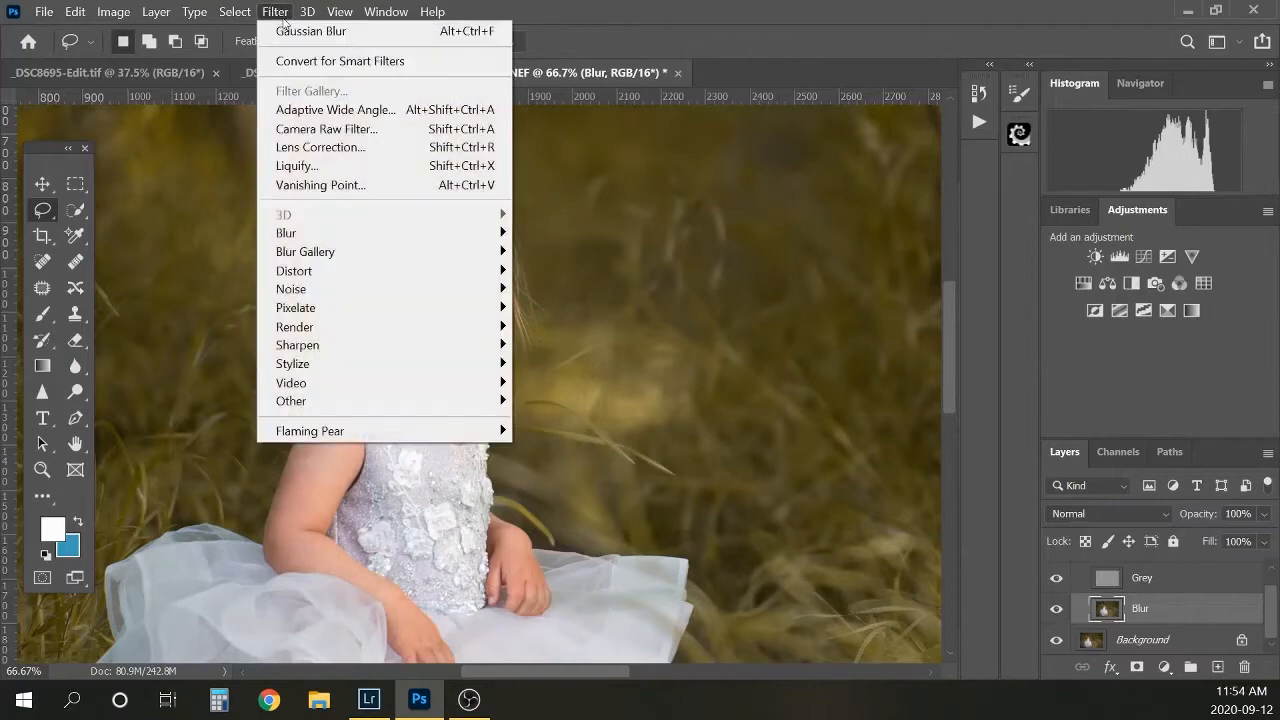
left_click(277, 12)
left_click(280, 15)
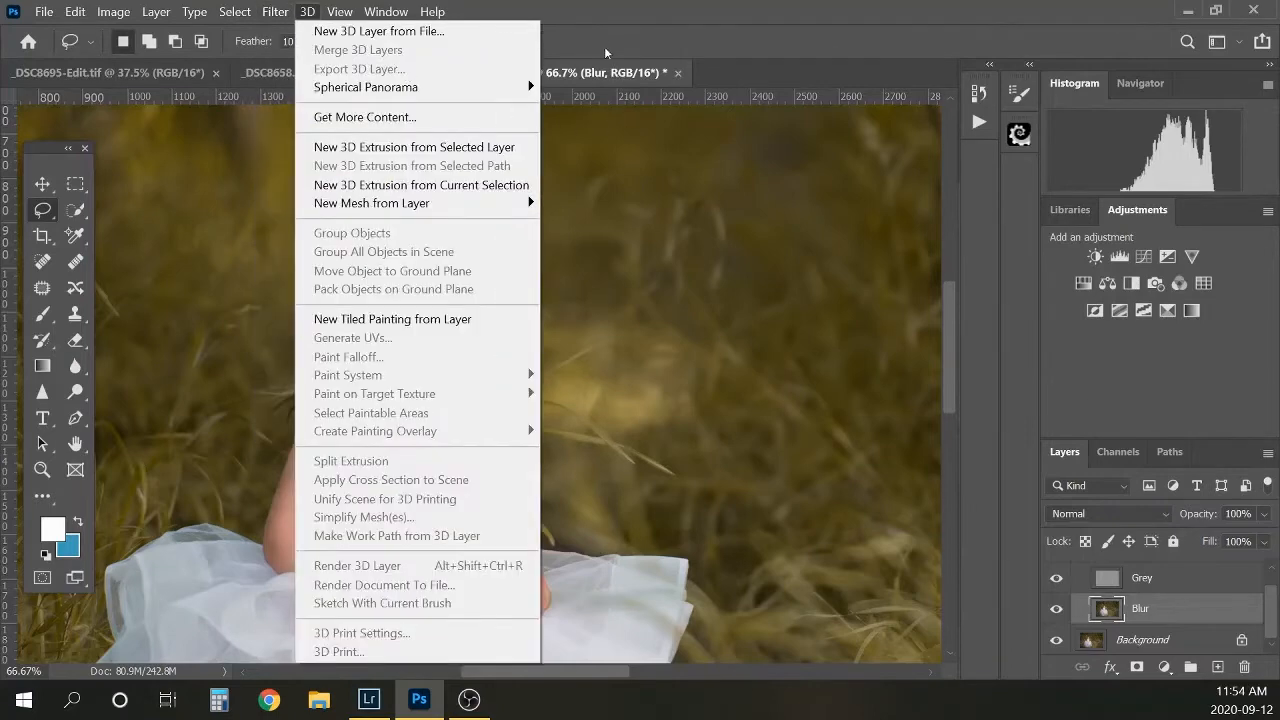
left_click(604, 45)
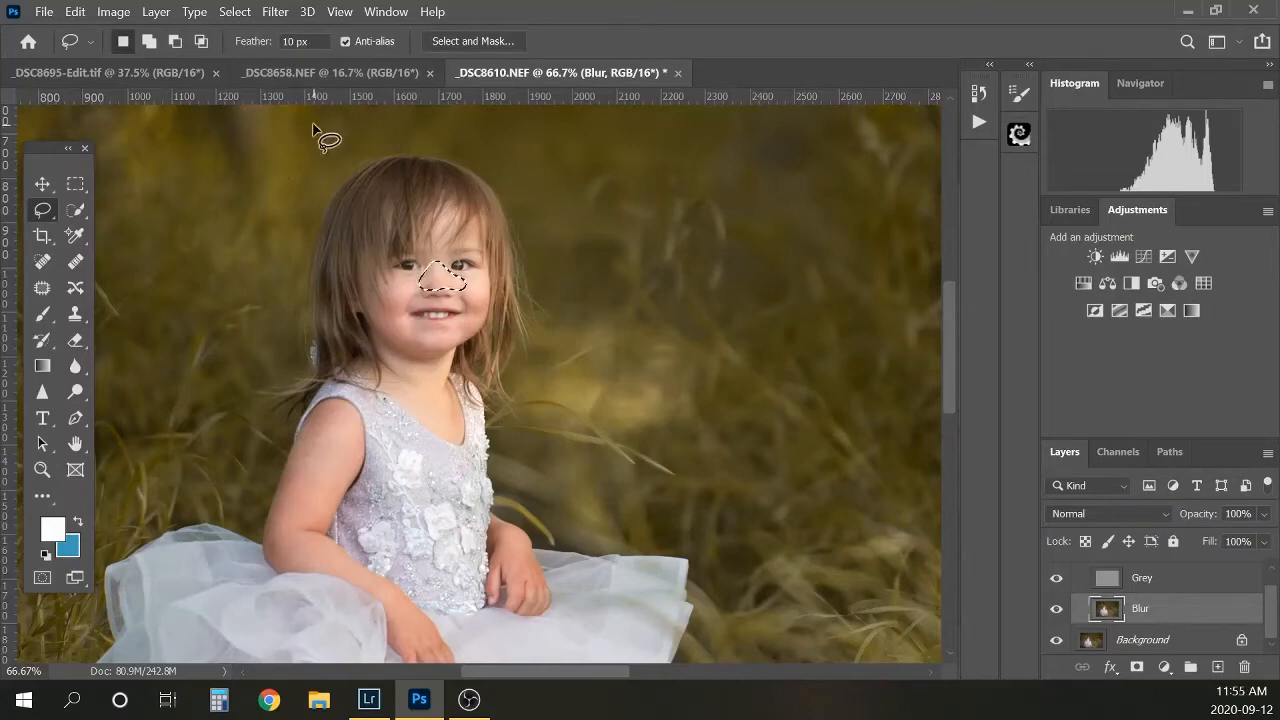
Step: Apply a Gaussian Blur with a 7.0-pixel radius to the selected nose area
left_click(275, 12)
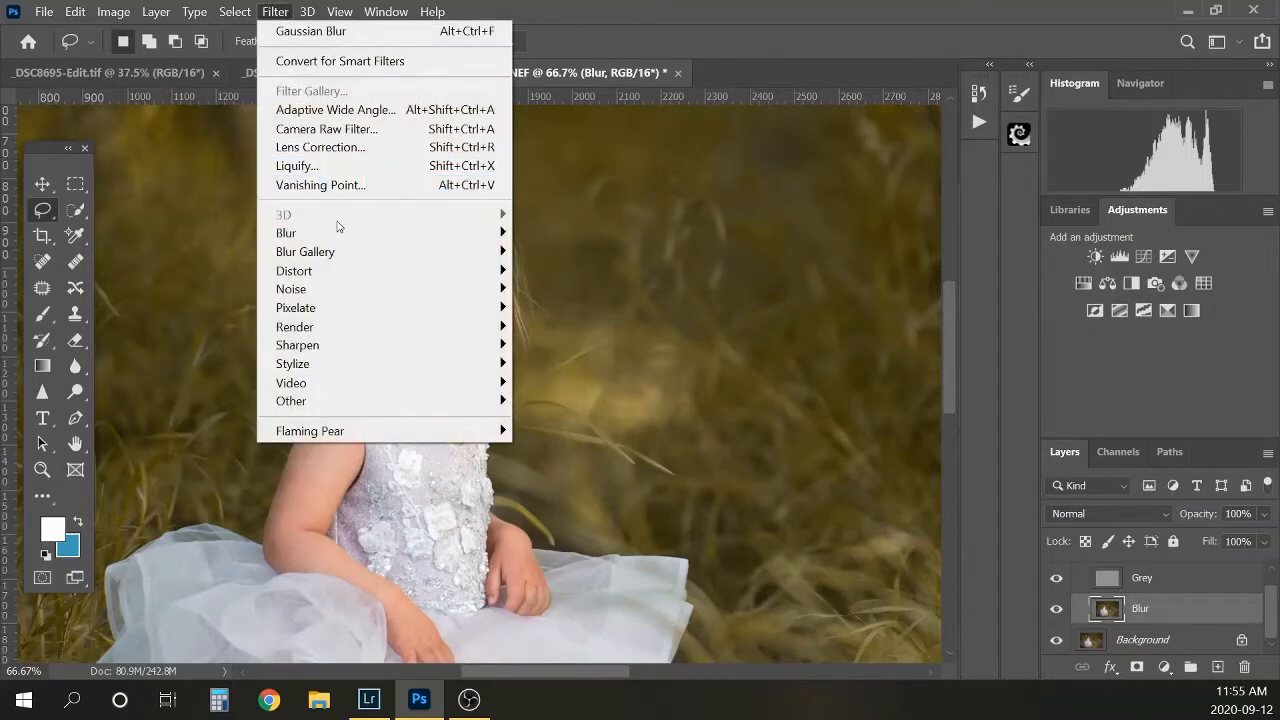
mouse_move(318, 234)
left_click(210, 307)
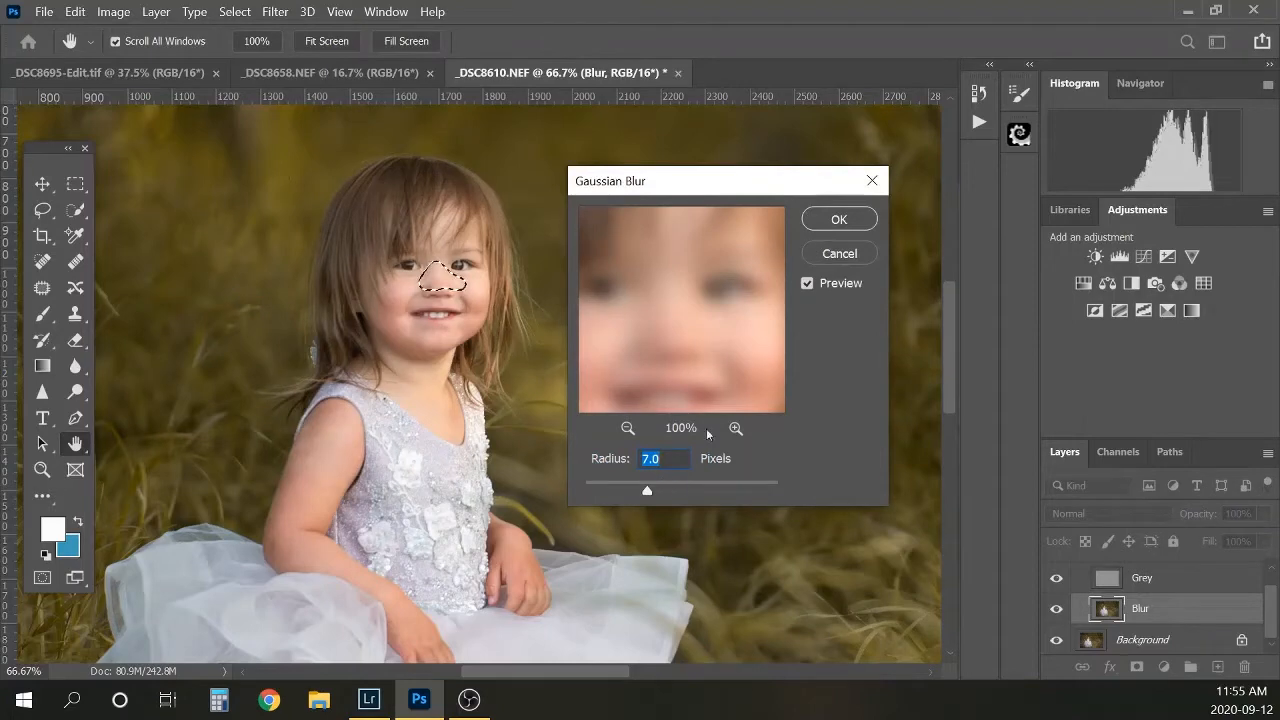
left_click(836, 219)
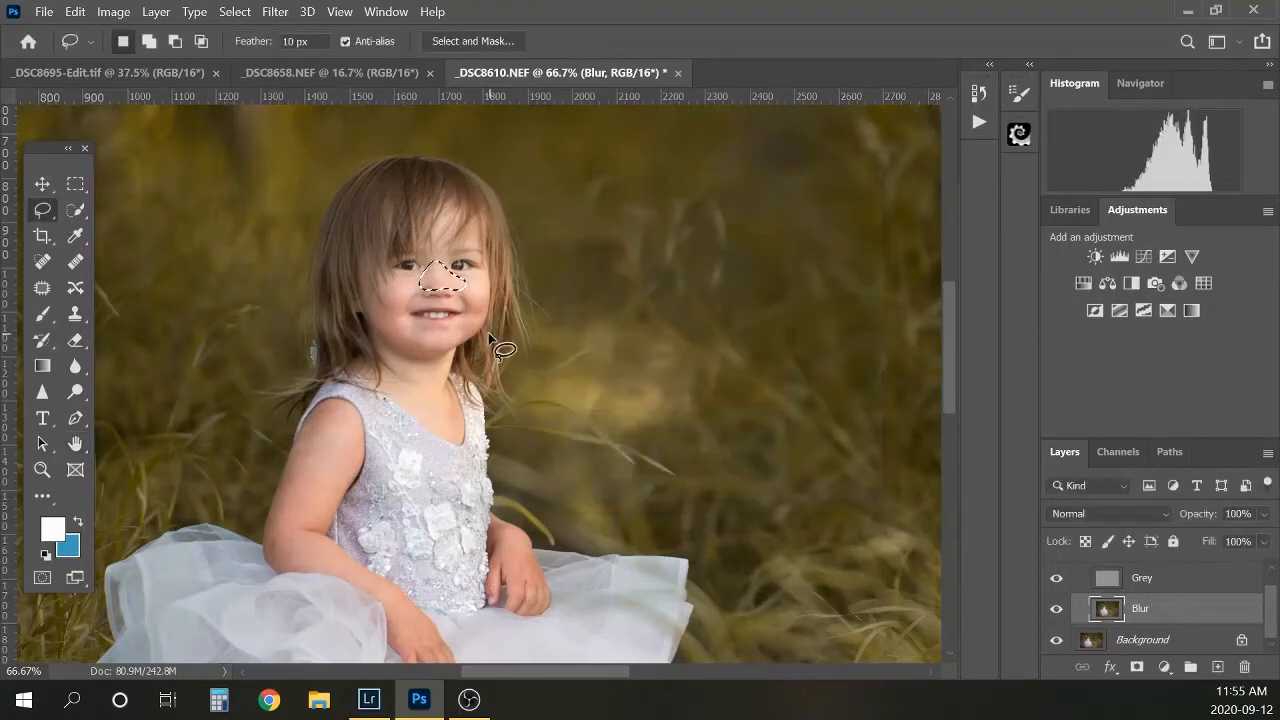
Step: Lasso each cheek in turn, repeat the Gaussian Blur on both areas, and clear the selection
left_click_drag(398, 282, 418, 280)
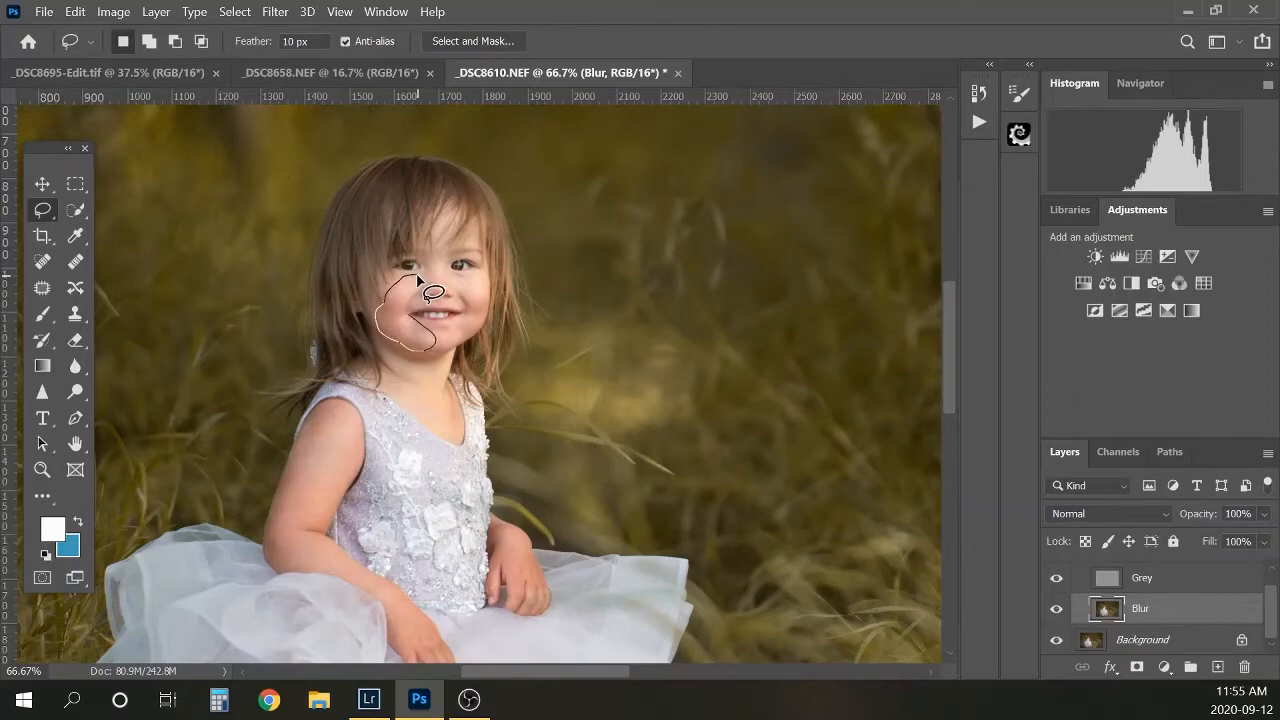
left_click_drag(428, 296, 422, 280)
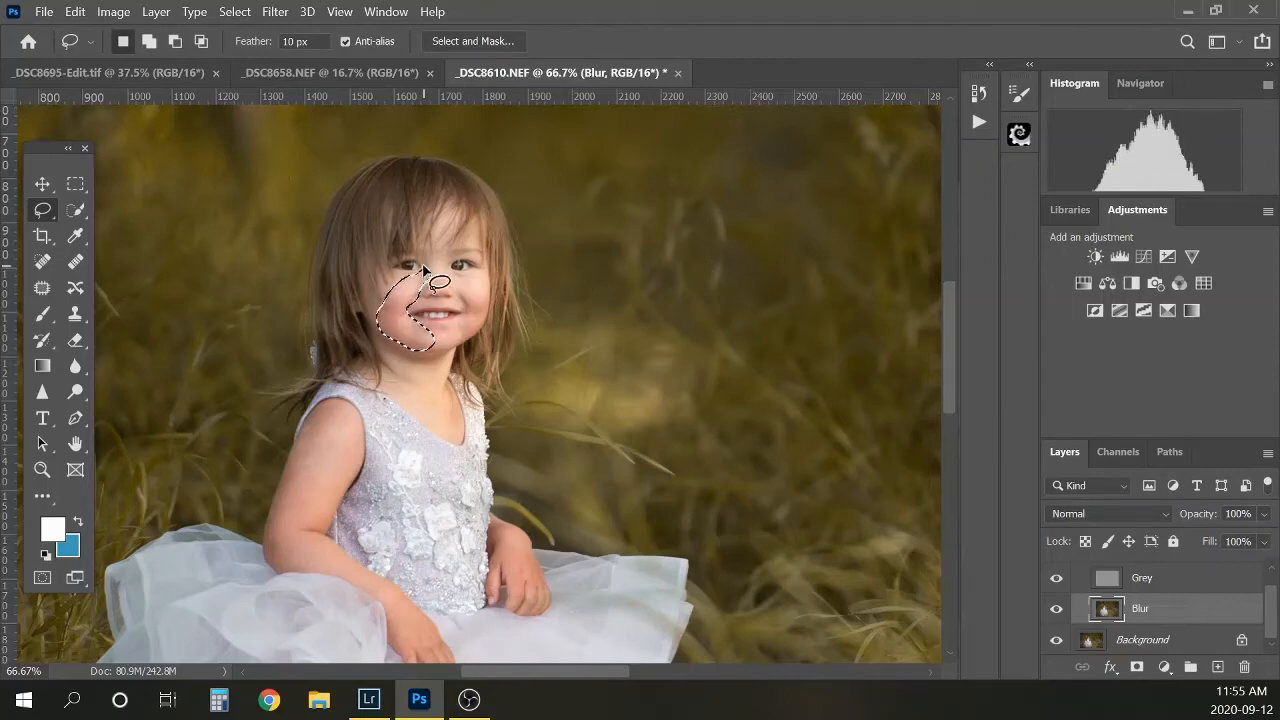
left_click_drag(465, 285, 463, 284)
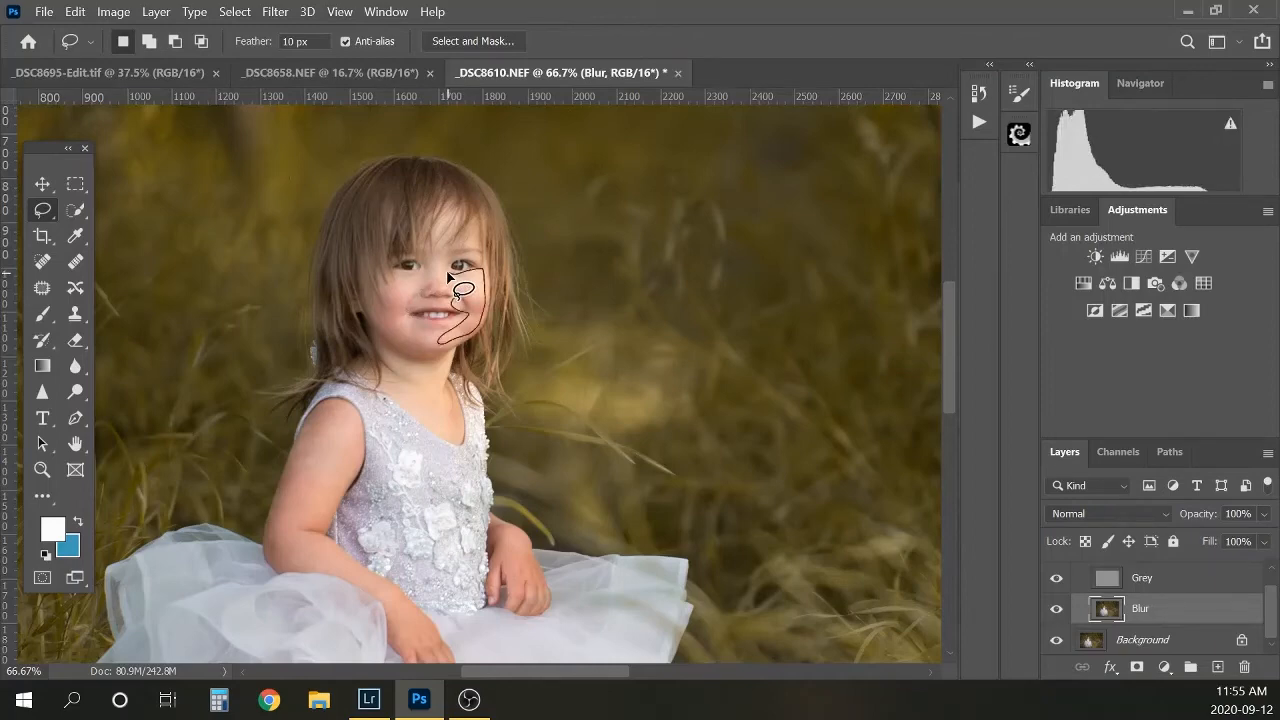
left_click_drag(449, 277, 452, 276)
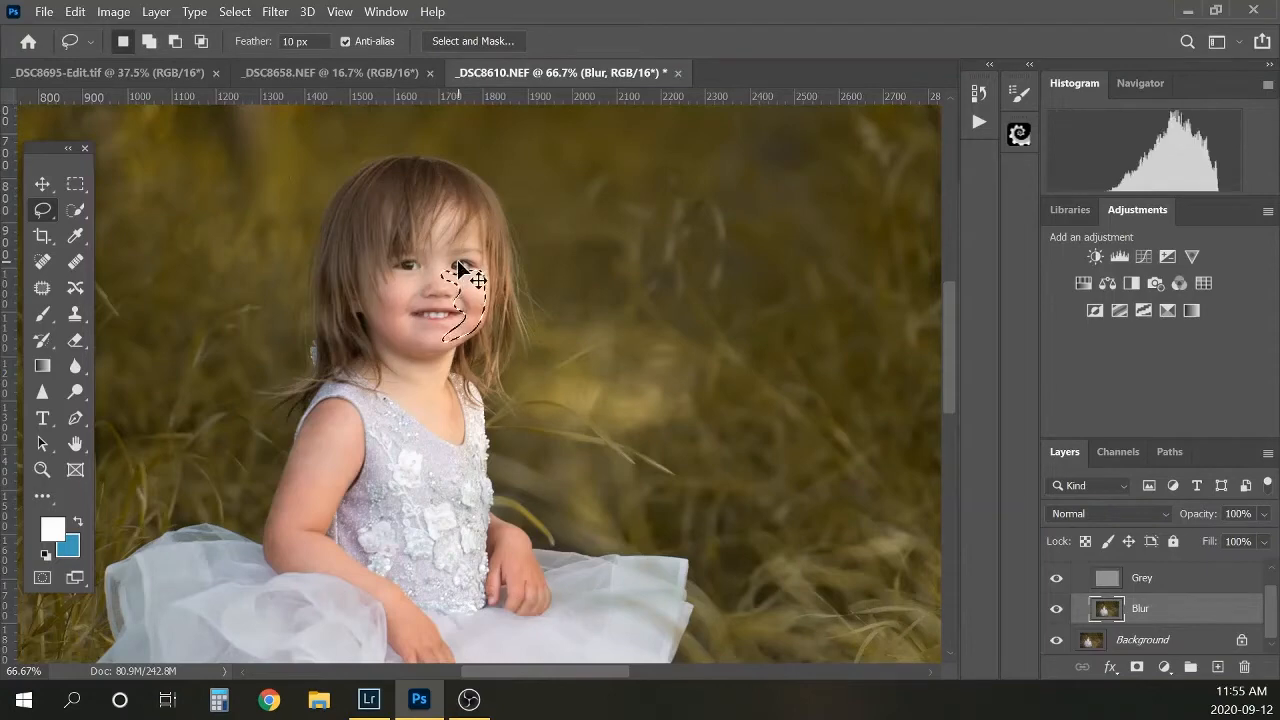
key("ctrl+alt+f")
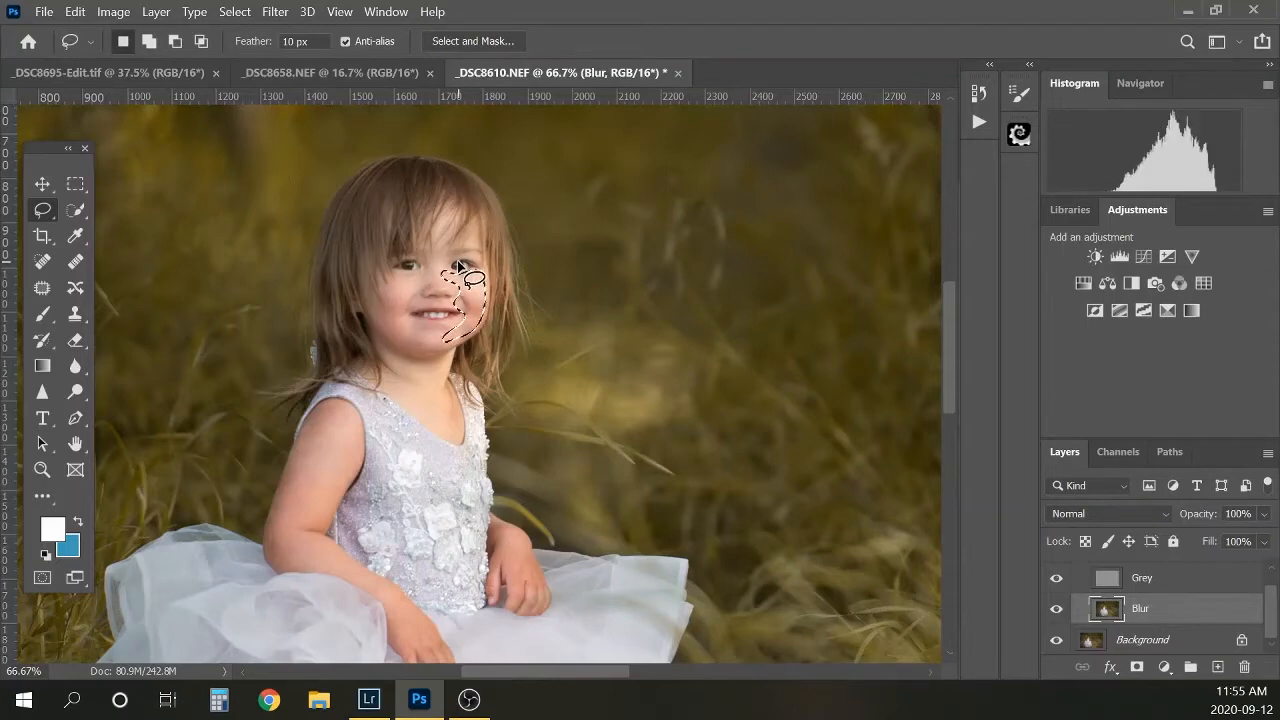
key("ctrl+d")
Step: Lasso and smooth the chin, and do the same for the neck and upper chest, using the same Gaussian Blur
left_click_drag(440, 345, 432, 334)
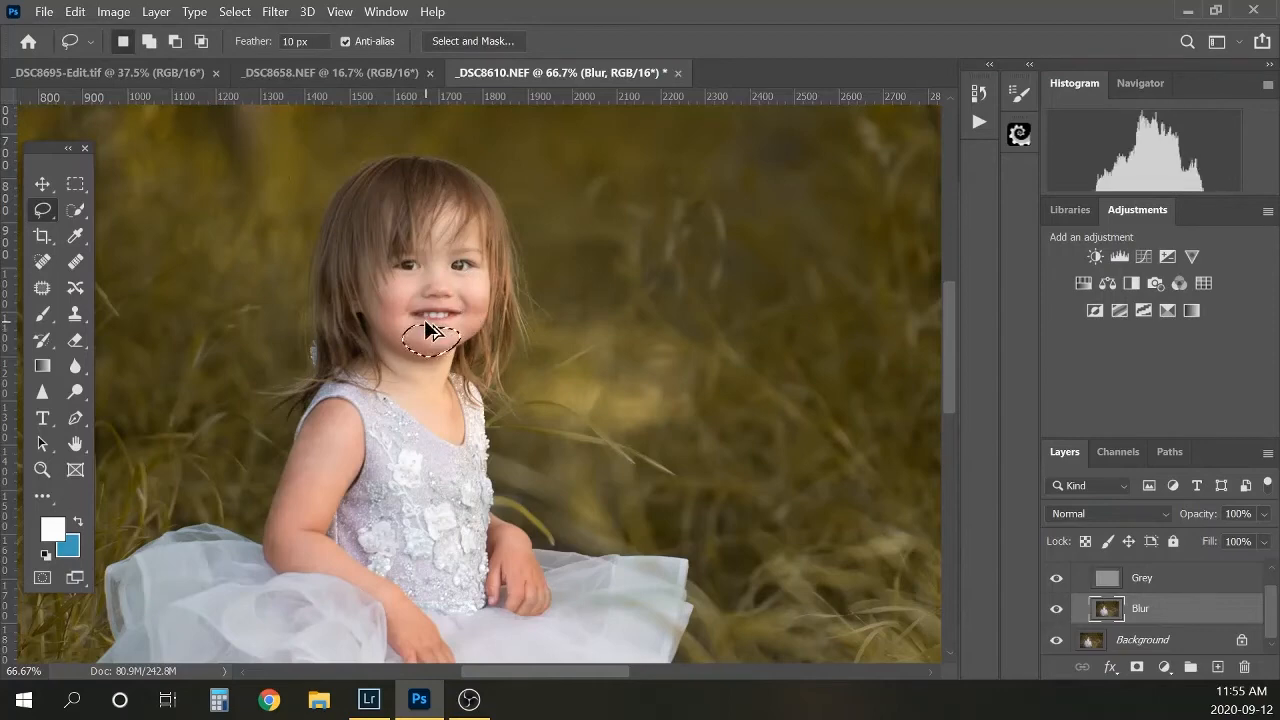
key("ctrl+d")
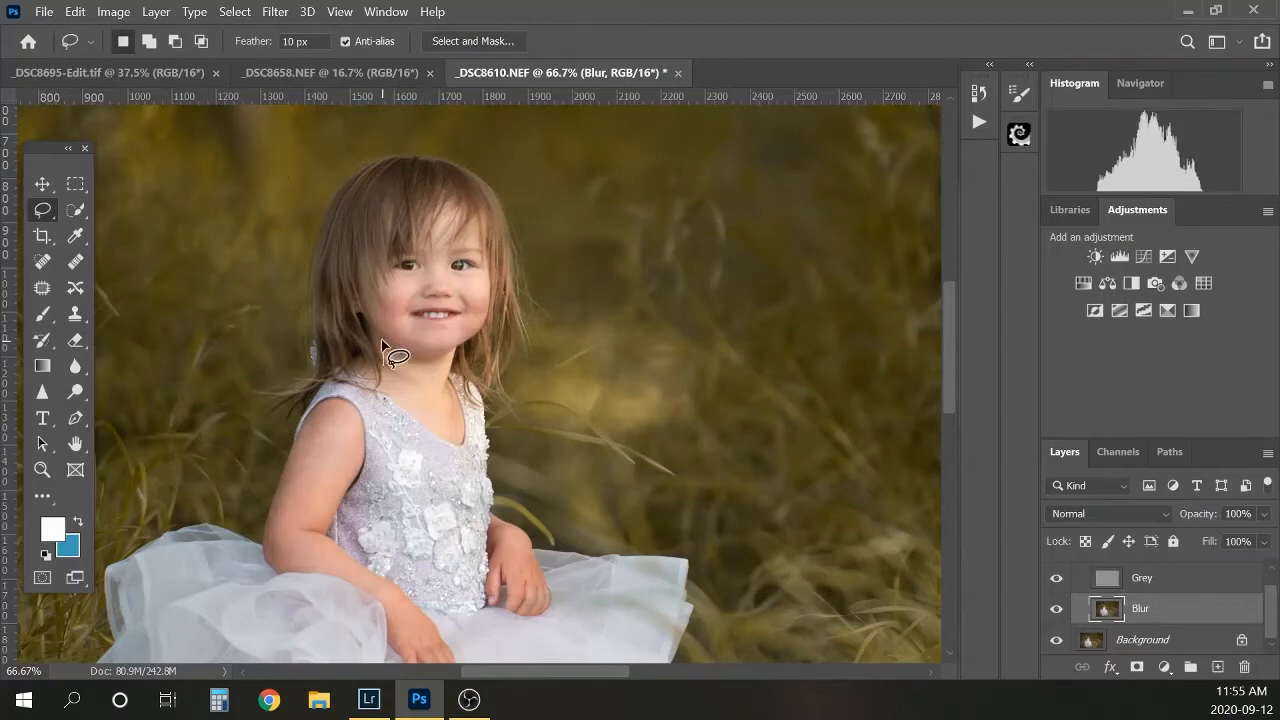
left_click_drag(385, 366, 410, 408)
left_click_drag(384, 346, 386, 347)
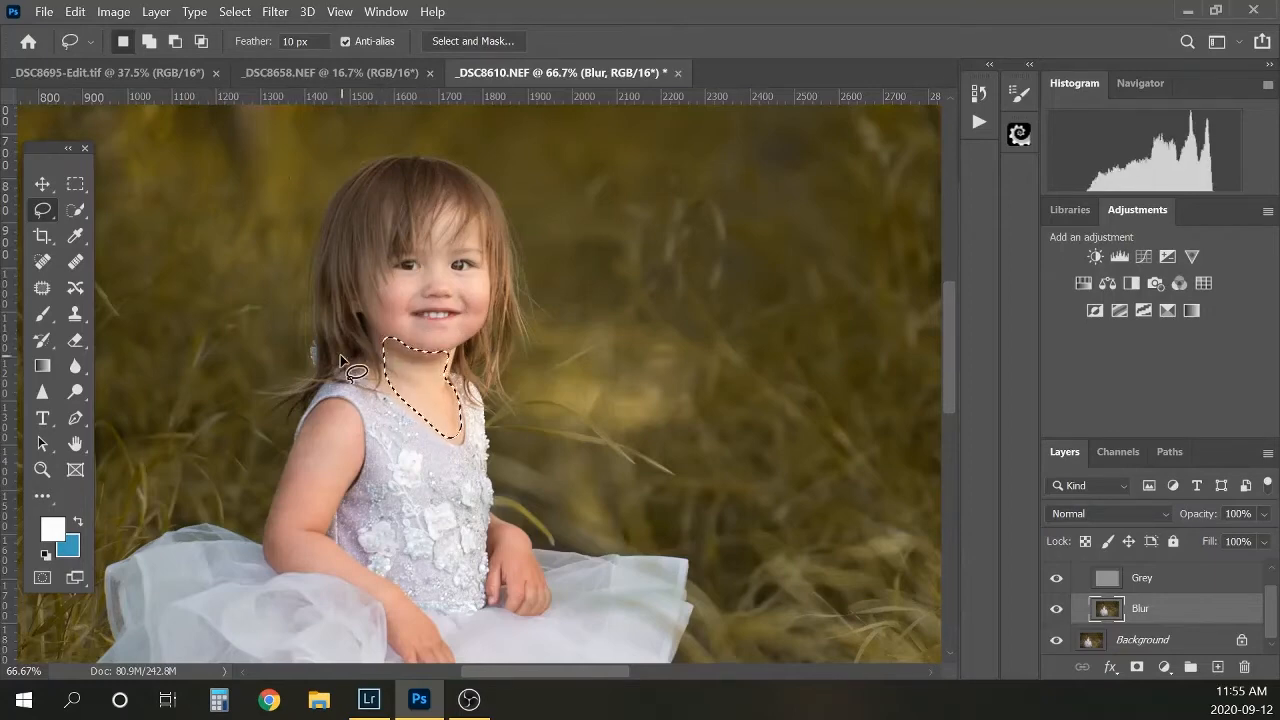
key("ctrl+d")
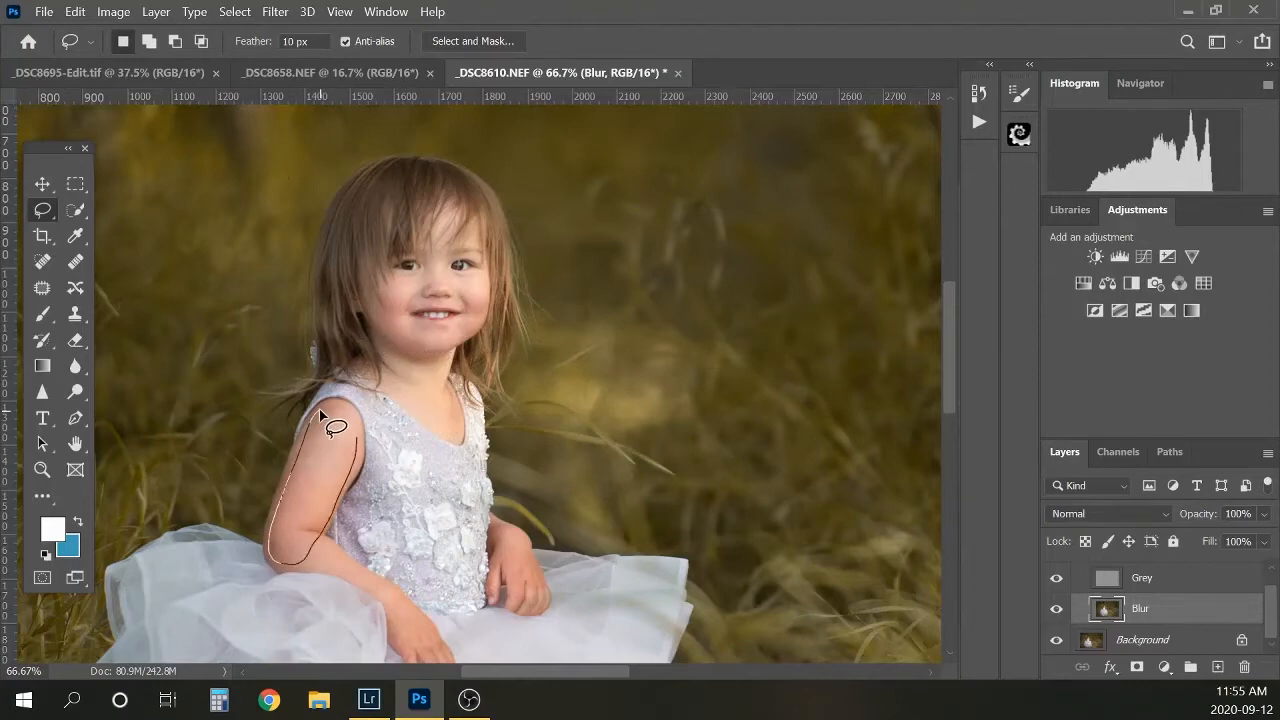
Step: Lasso and blur the upper arm, the forearm and the back of the other hand one after another, and deselect
left_click_drag(320, 412, 326, 408)
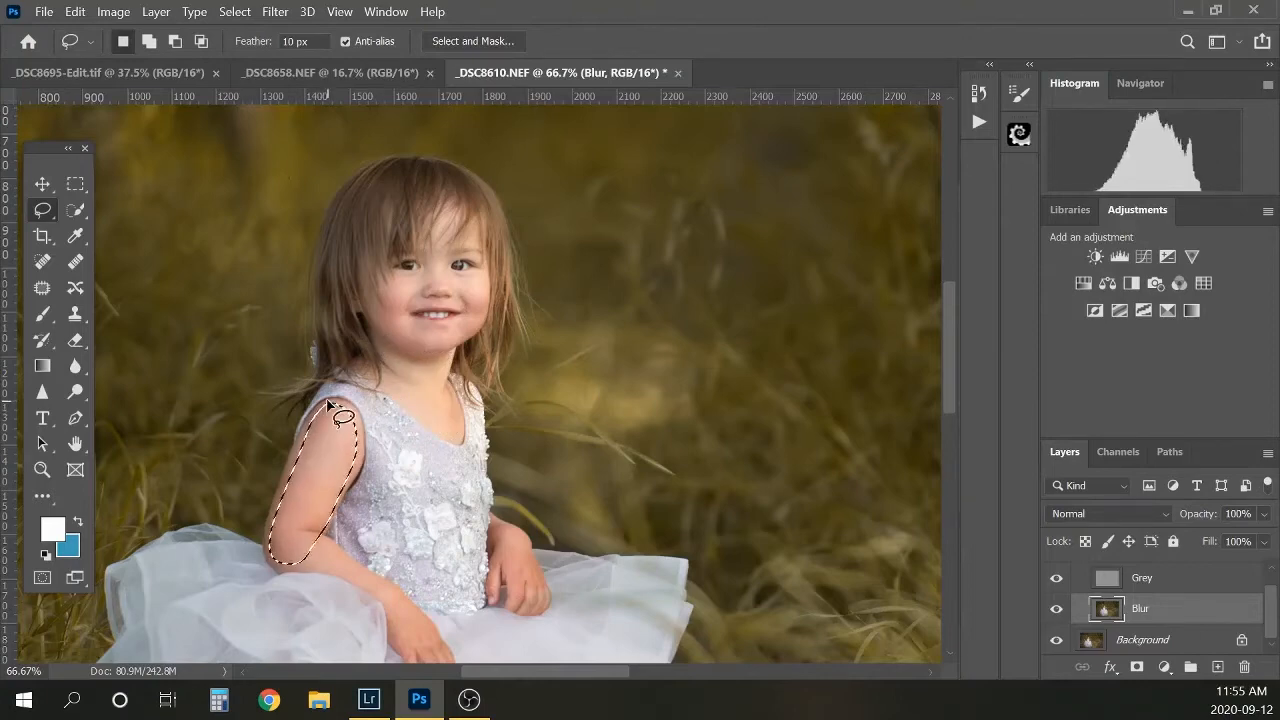
left_click(300, 568)
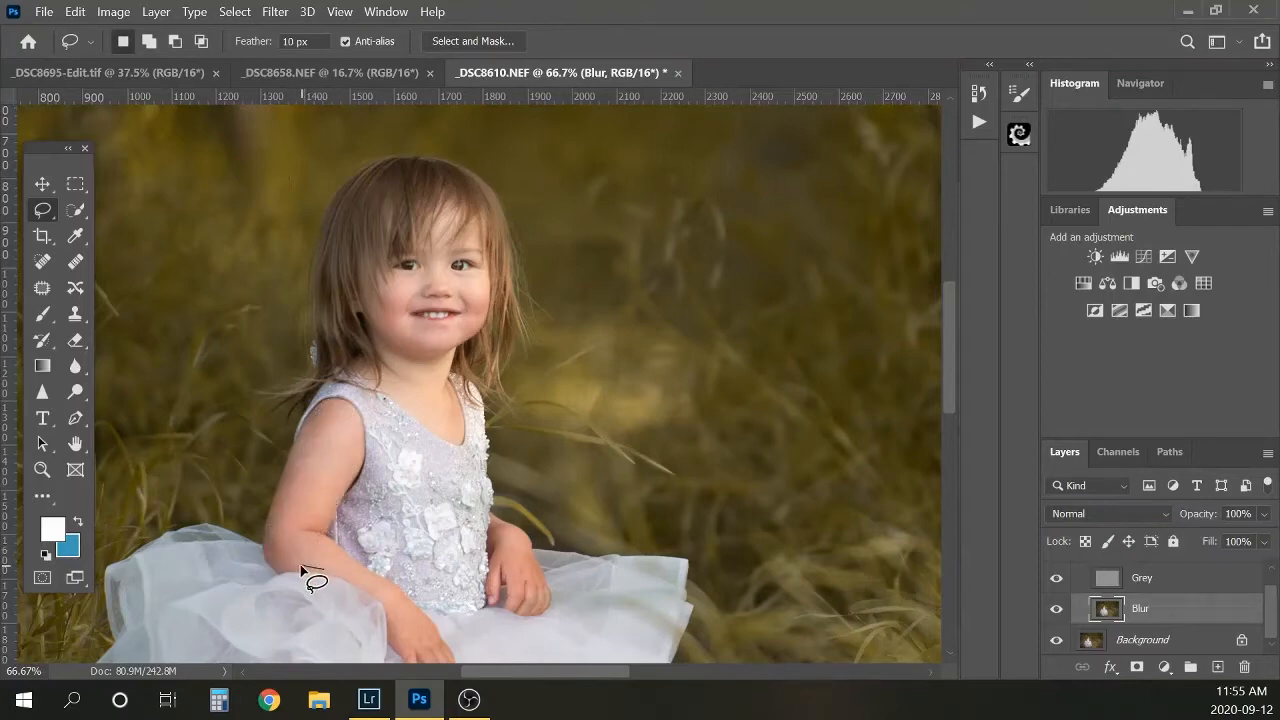
mouse_move(326, 579)
left_mouse_down()
mouse_move(384, 601)
mouse_move(394, 638)
mouse_move(426, 640)
mouse_move(432, 628)
mouse_move(383, 578)
mouse_move(305, 552)
left_mouse_up()
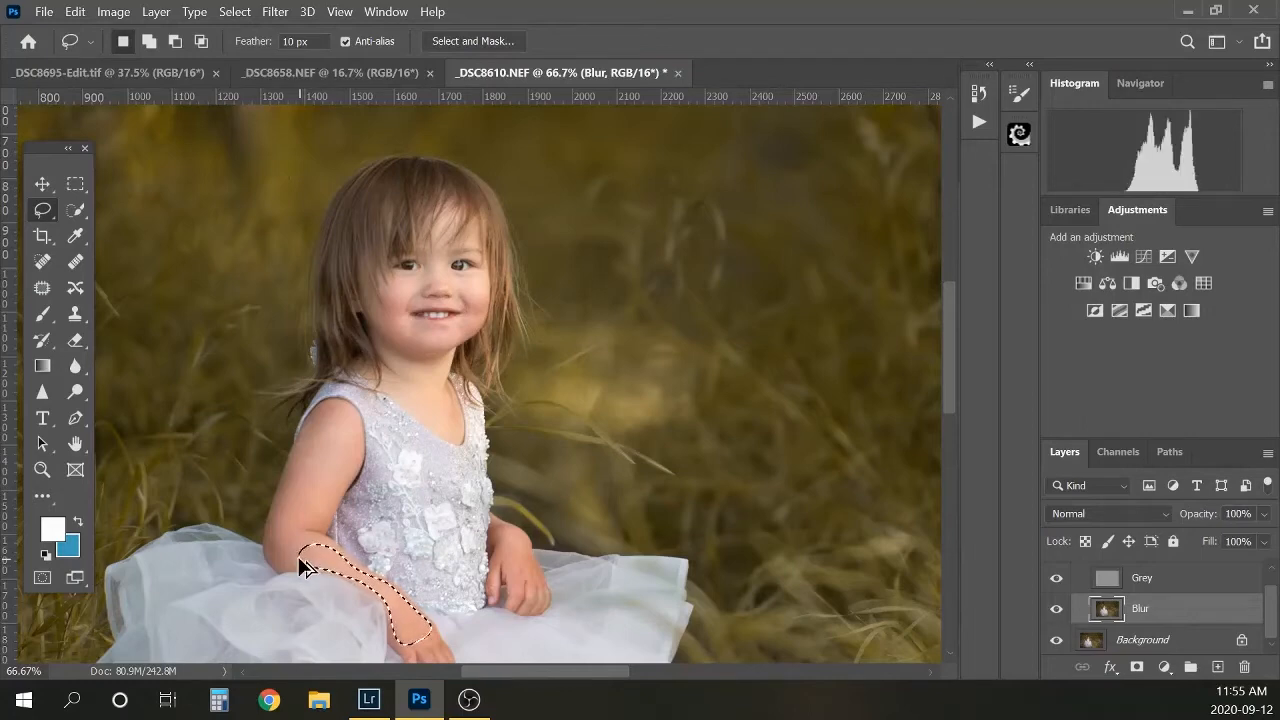
mouse_move(495, 528)
left_mouse_down()
mouse_move(534, 571)
mouse_move(511, 581)
mouse_move(498, 524)
left_mouse_up()
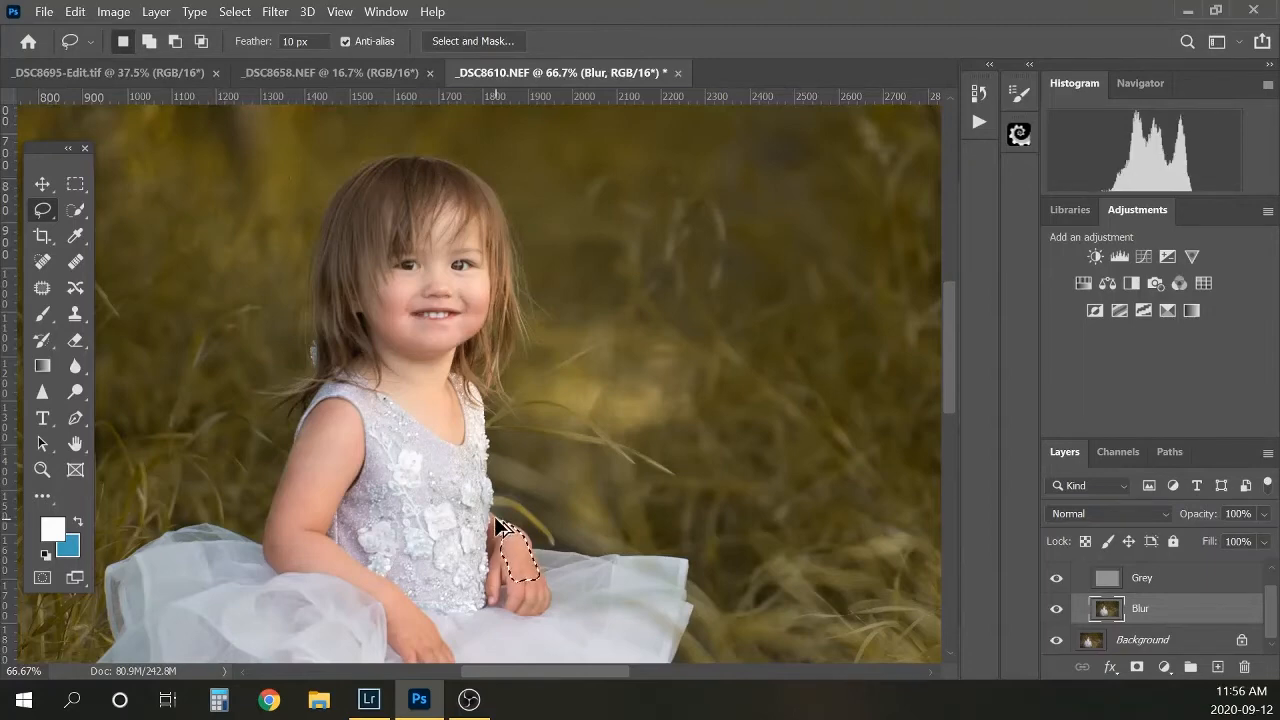
key("ctrl+d")
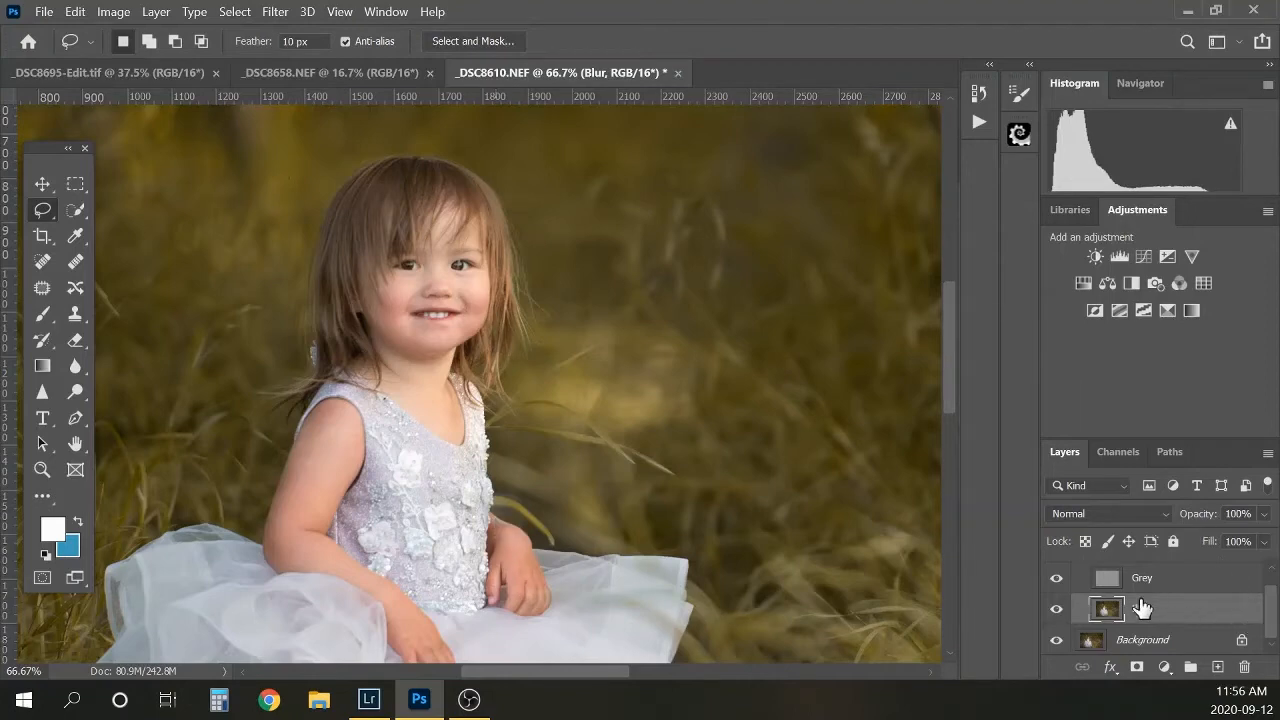
Step: Select the Grey texture layer and choose the Spot Healing Brush for retouching it
left_click(1113, 588)
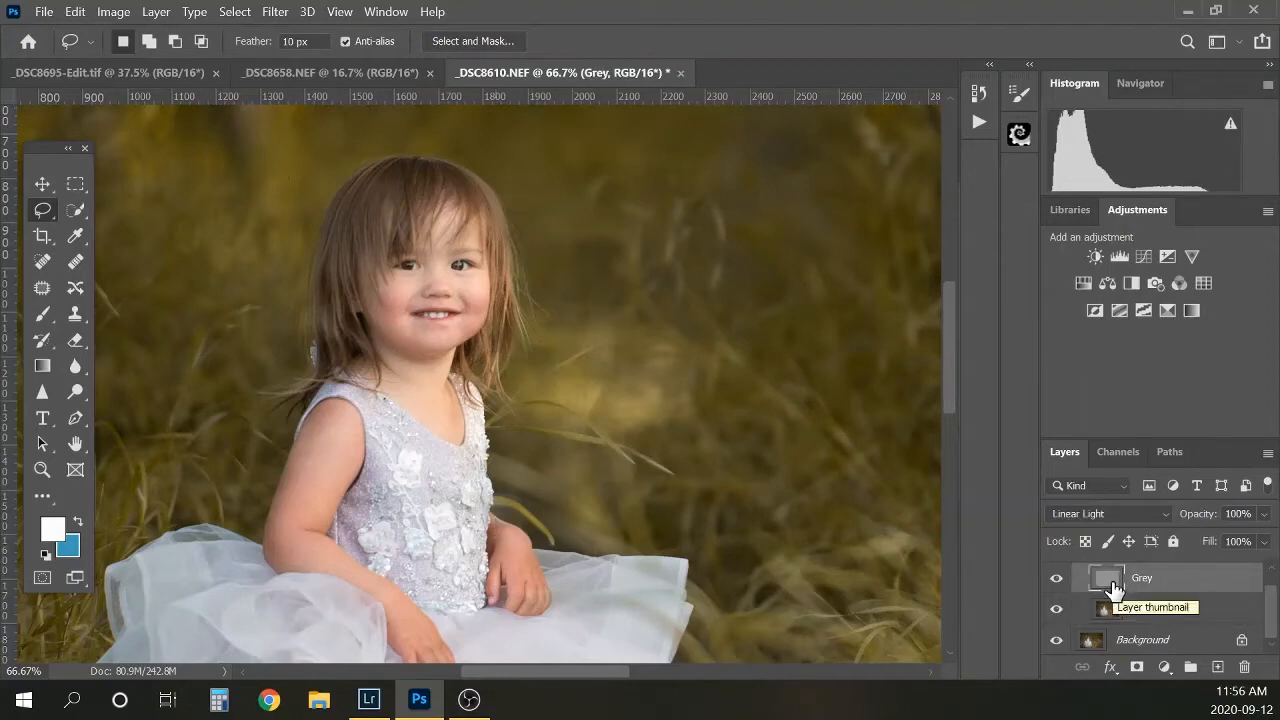
left_click(42, 262)
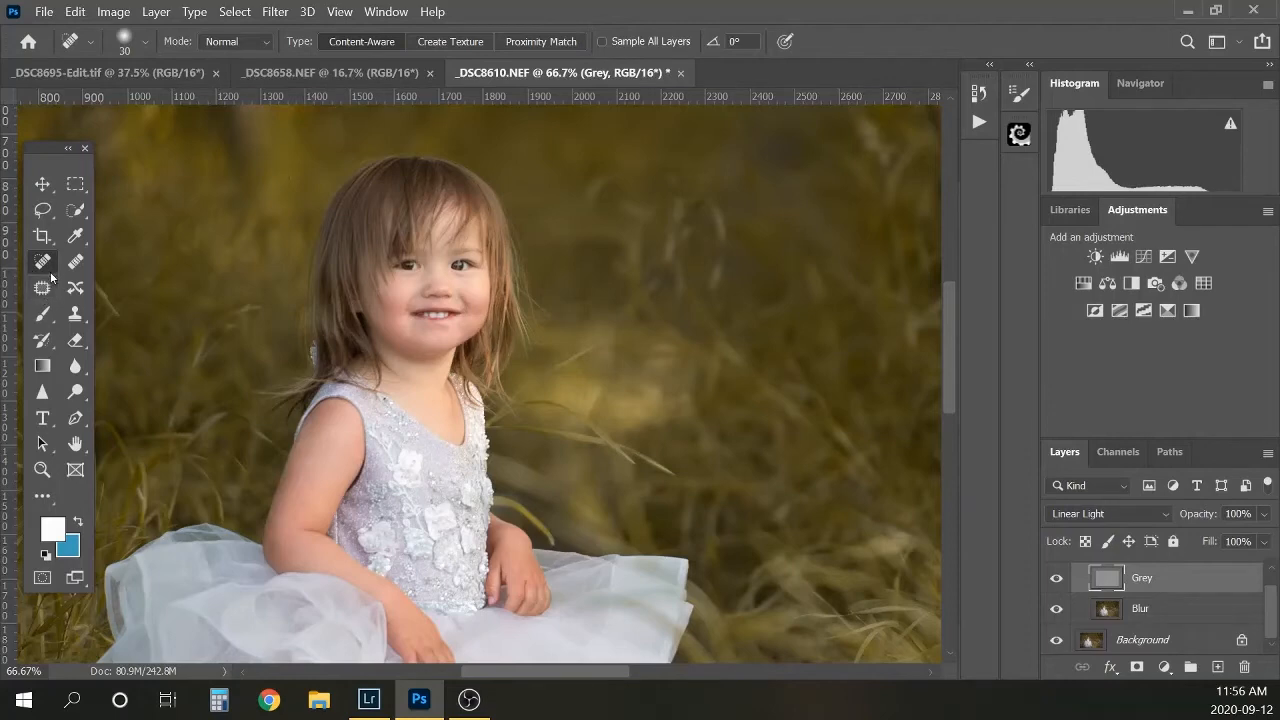
left_click(43, 287)
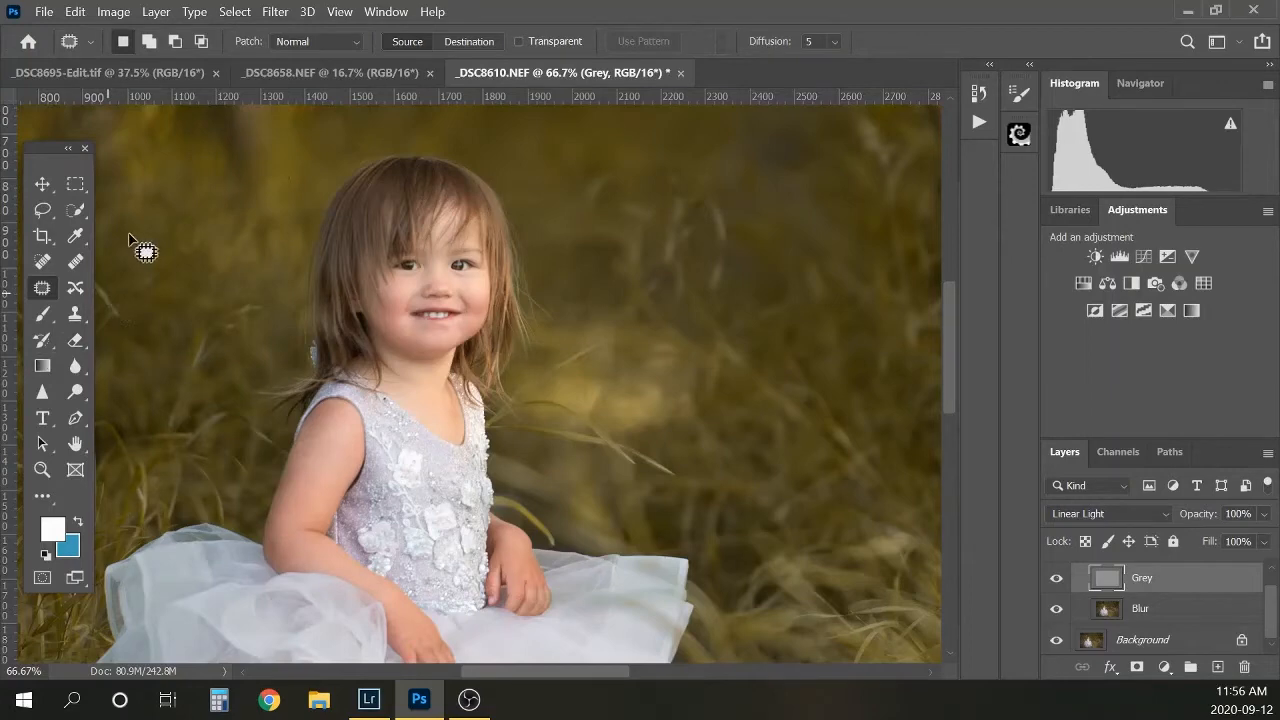
left_click(42, 261)
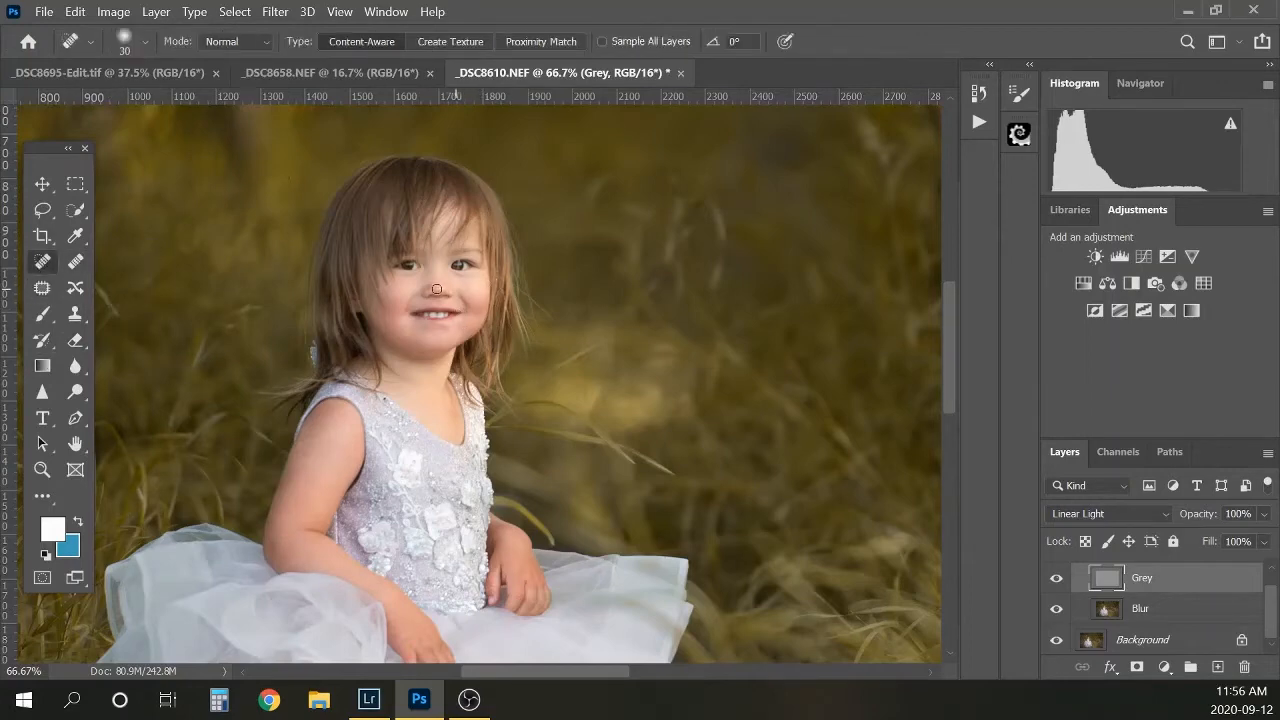
Step: Move the Grey layer down the stack, and revert to the last Deselect state in the history
key("ctrl+bracketleft")
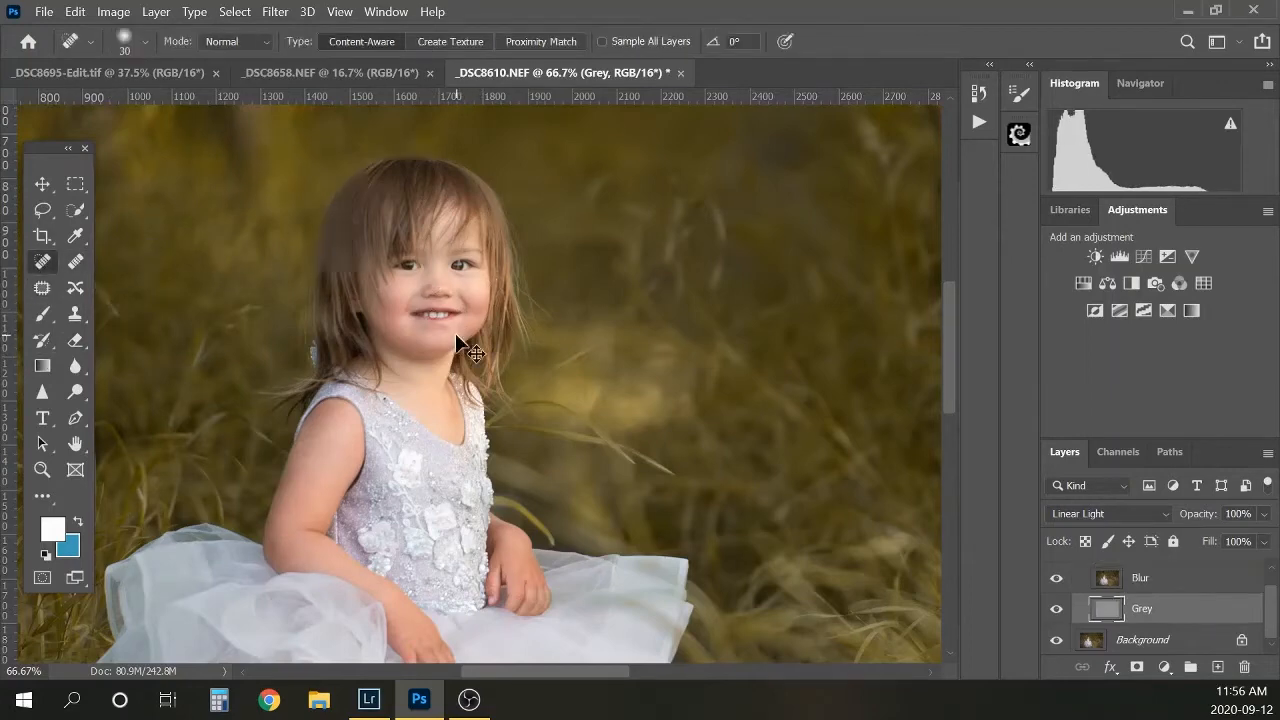
key("ctrl+alt+g")
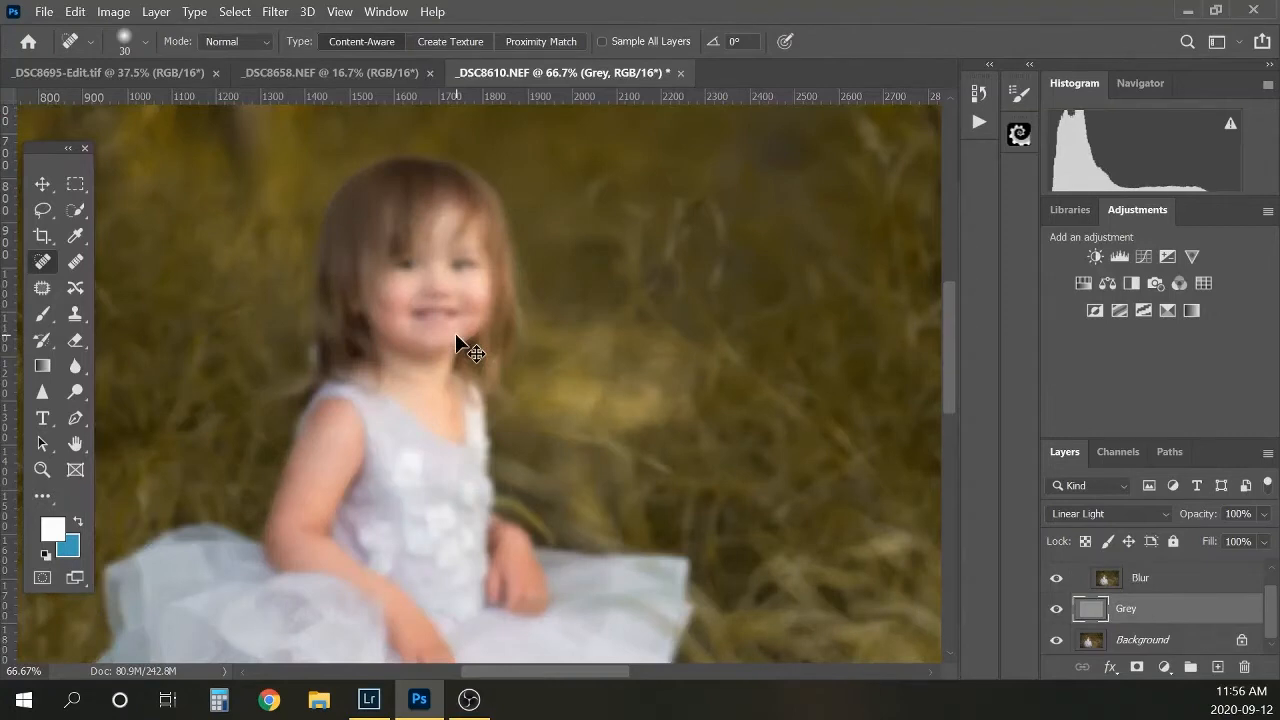
left_click(979, 93)
left_click(717, 83)
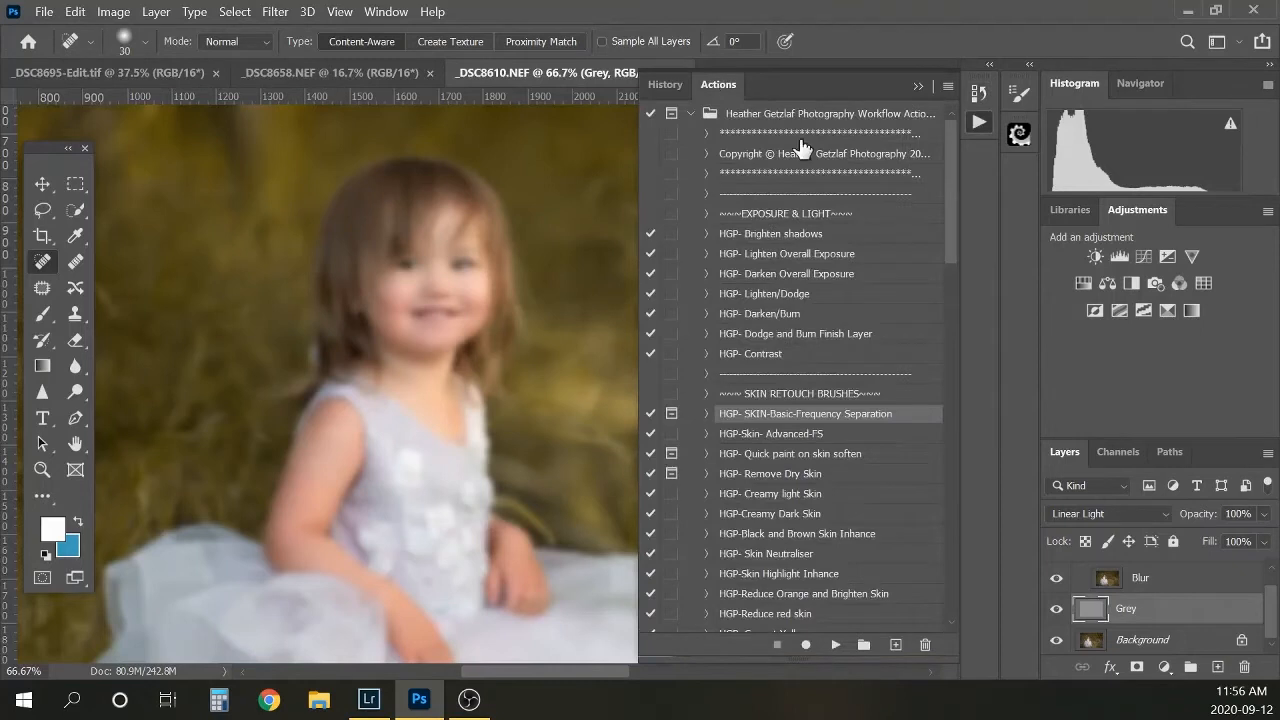
left_click(662, 84)
left_click(746, 581)
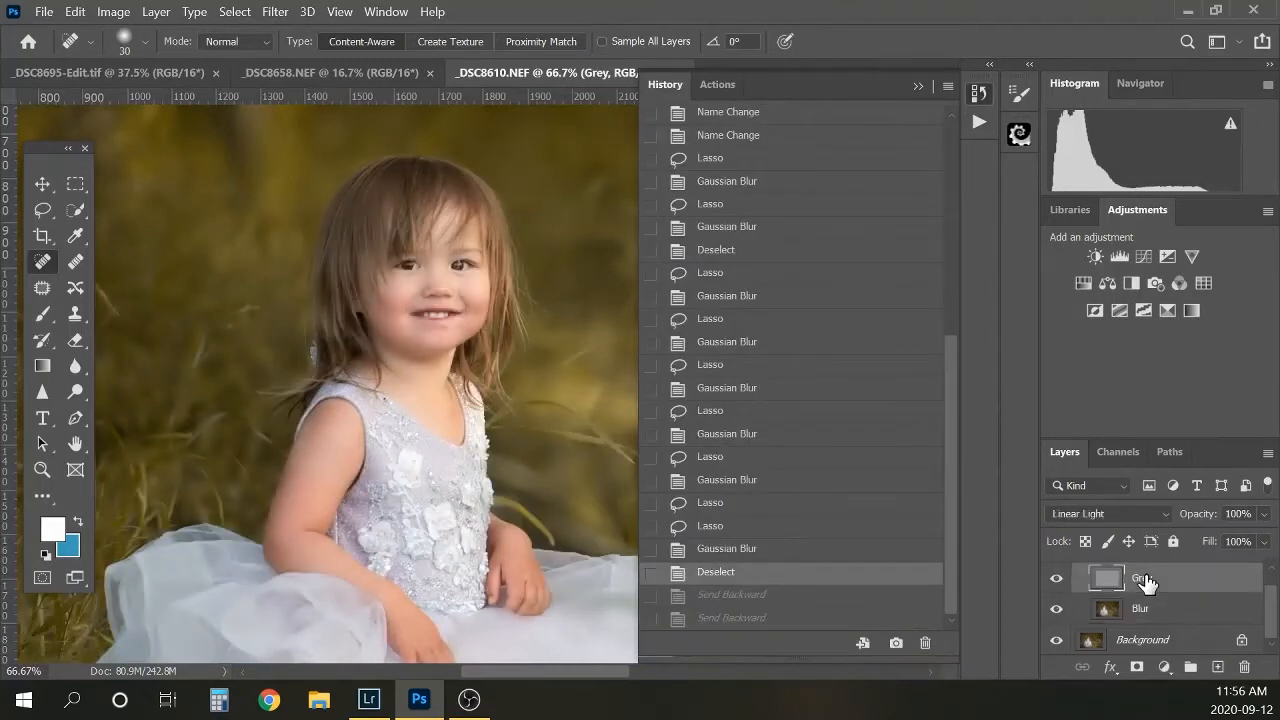
left_click(916, 87)
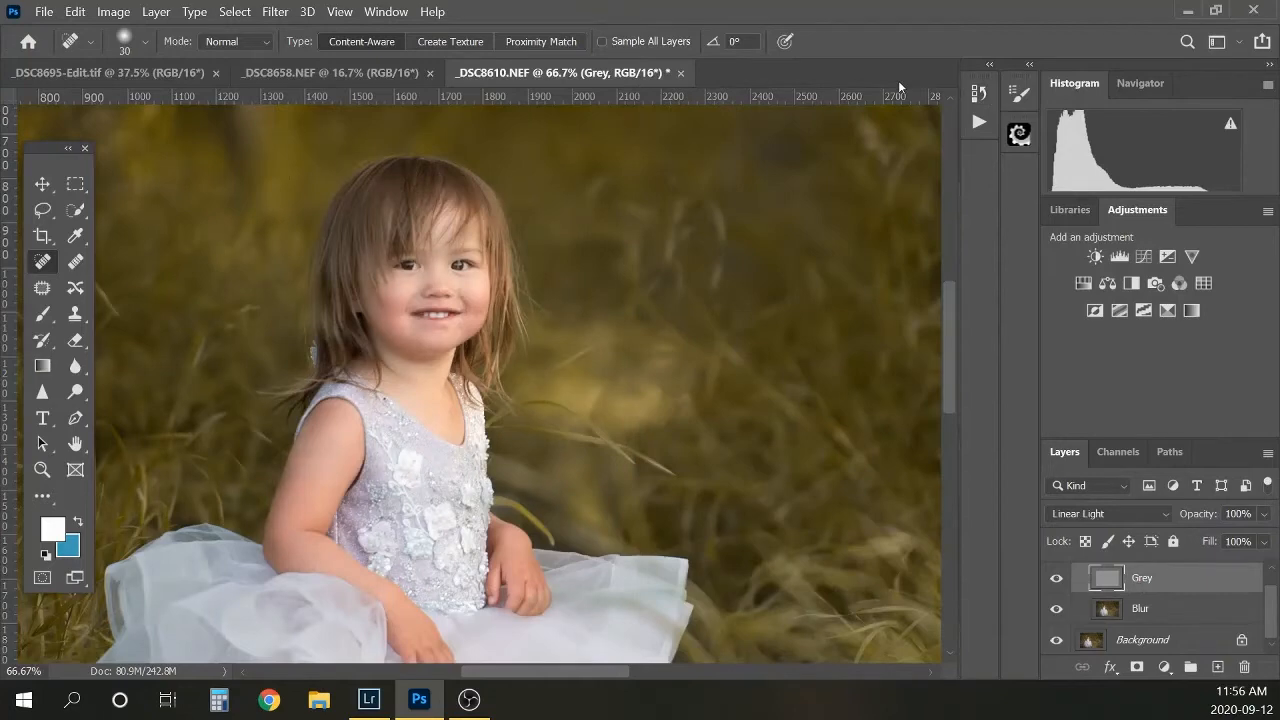
Step: Reduce the Spot Healing Brush size to 10 and heal the skin under the girl's chin at 200% zoom
key("ctrl+plus")
key("ctrl+plus")
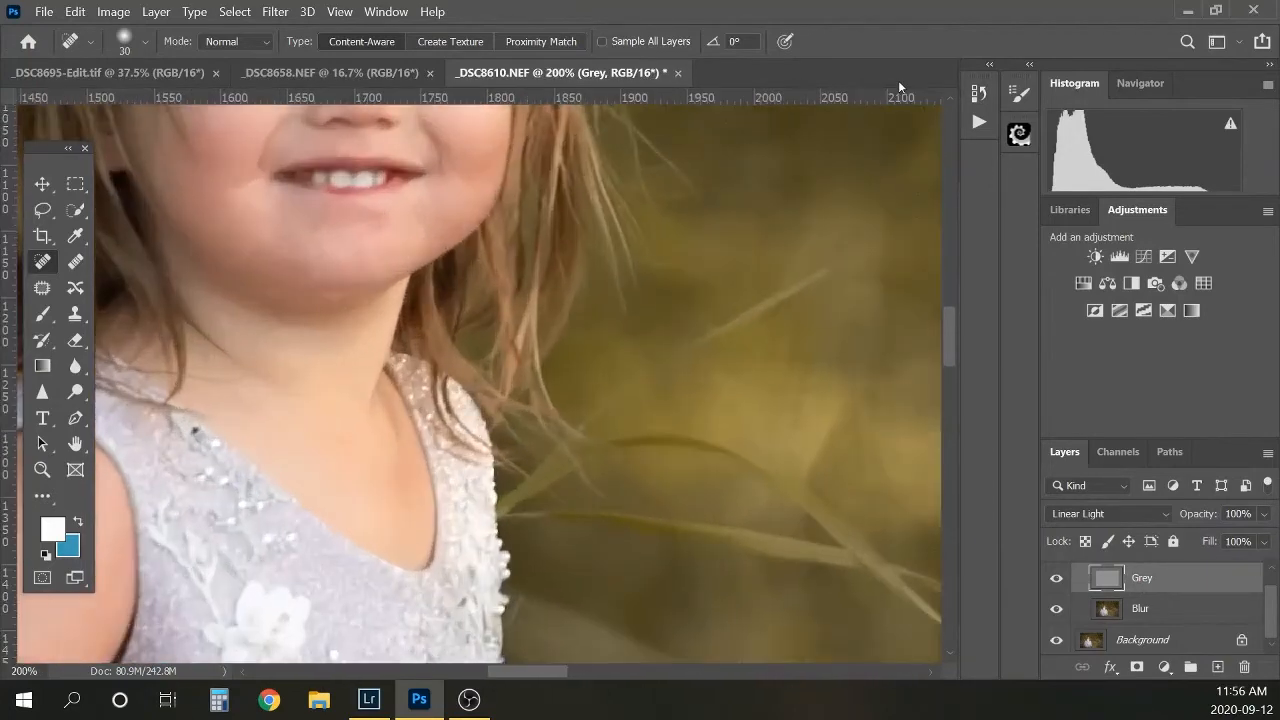
key("bracketleft")
key("bracketleft")
key("bracketleft")
key("bracketleft")
left_click_drag(320, 296, 358, 292)
Step: Heal the small marks on the girl's cheek and on her upper chest above the neckline
left_click_drag(945, 334, 943, 300)
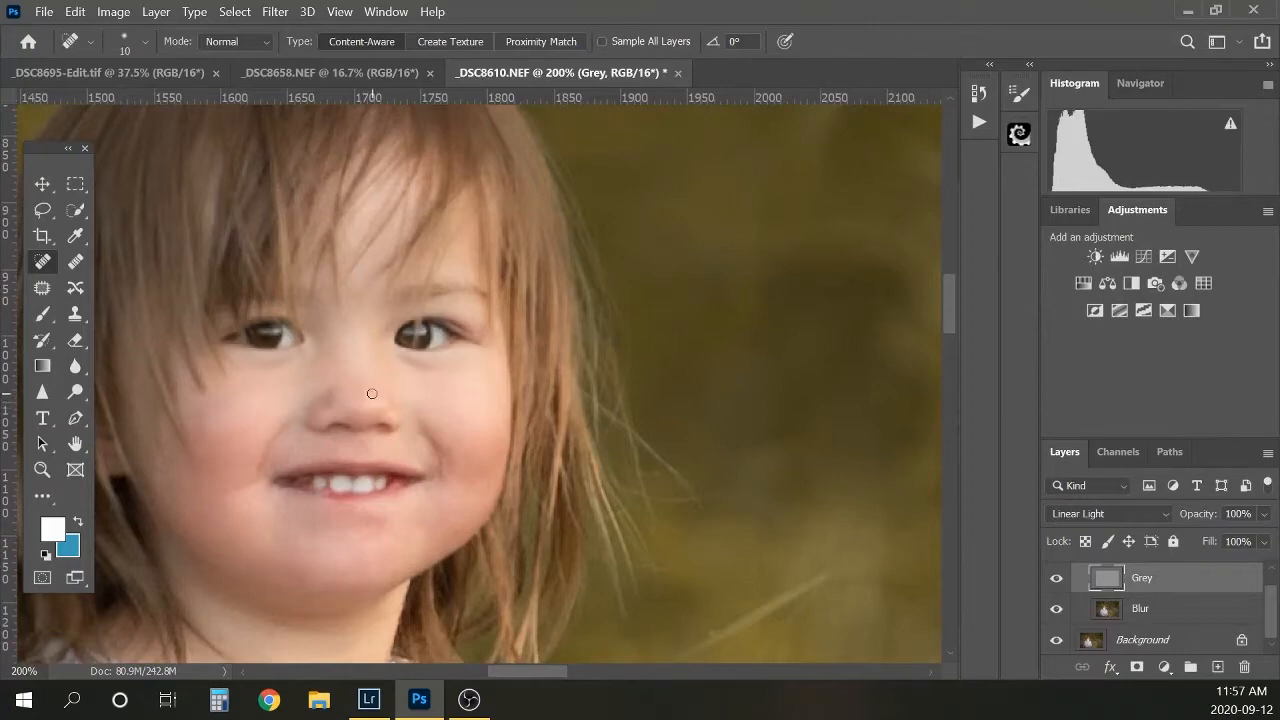
left_click(461, 417)
left_click_drag(949, 293, 949, 344)
left_click_drag(342, 292, 344, 306)
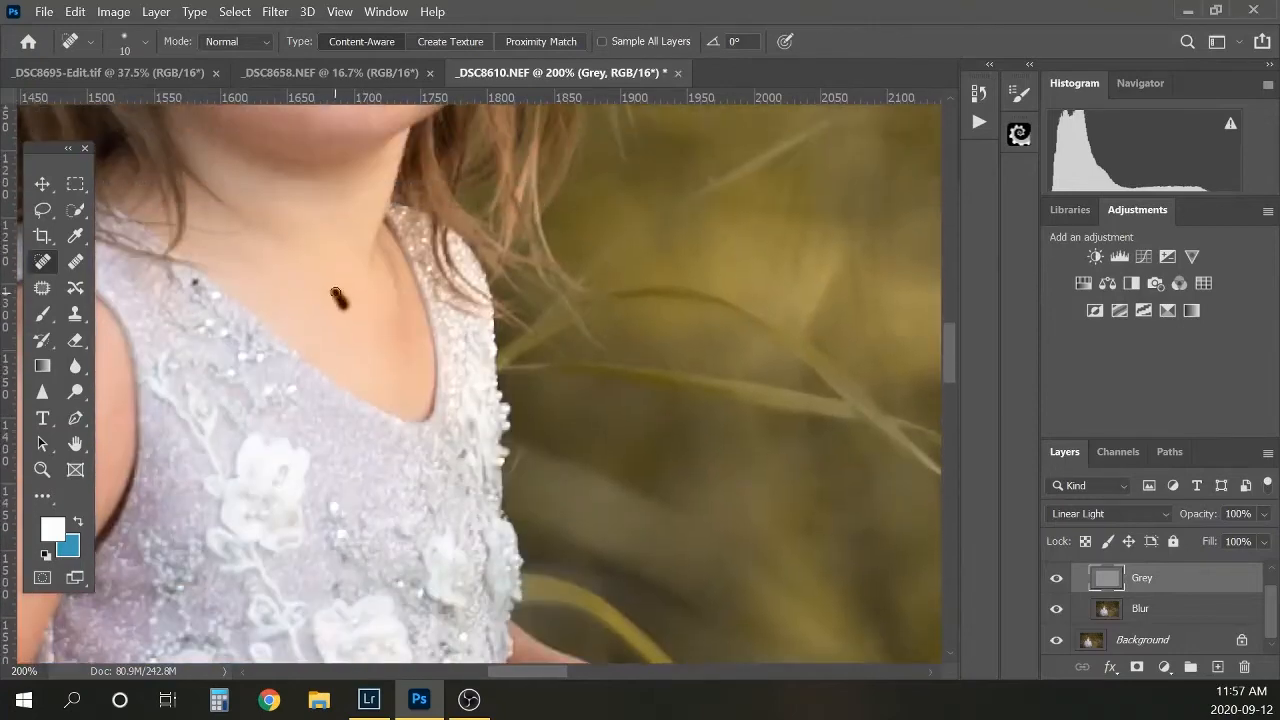
Step: Heal the small marks on the girl's upper arm and on the back of her far hand
left_click_drag(558, 667, 525, 677)
left_click_drag(946, 344, 945, 363)
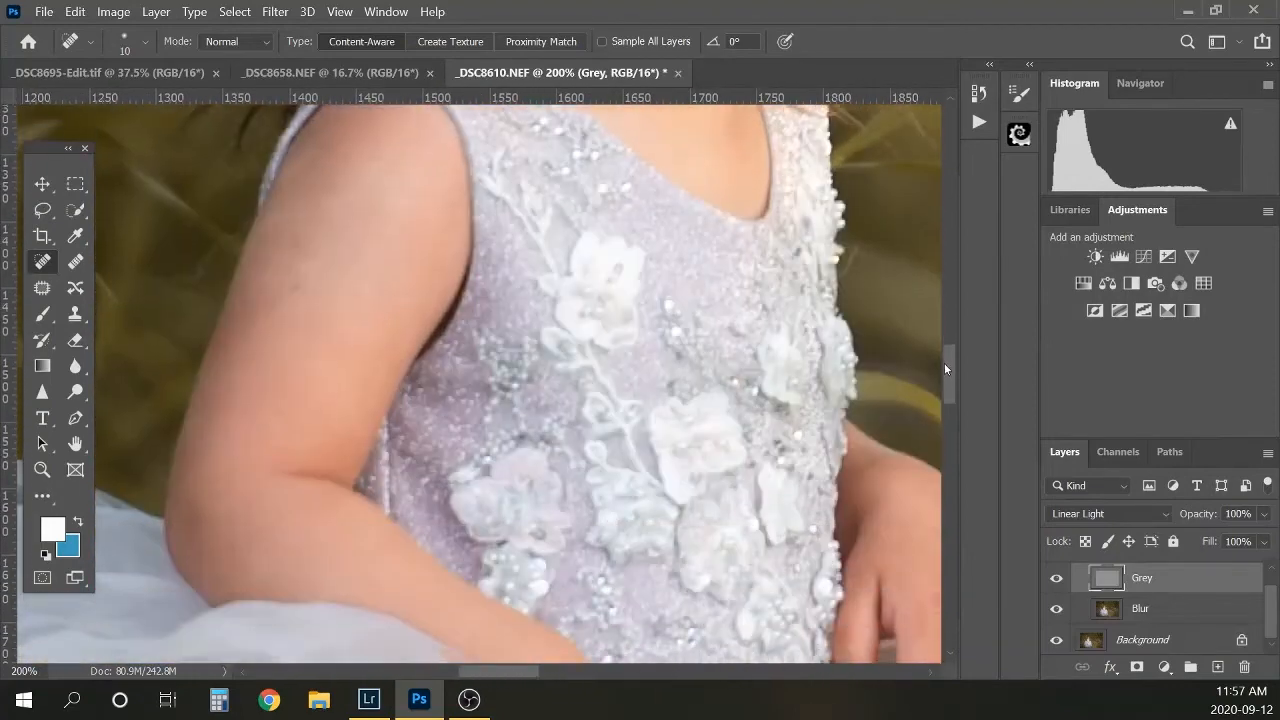
mouse_move(270, 333)
left_mouse_down()
mouse_move(296, 302)
mouse_move(320, 298)
left_mouse_up()
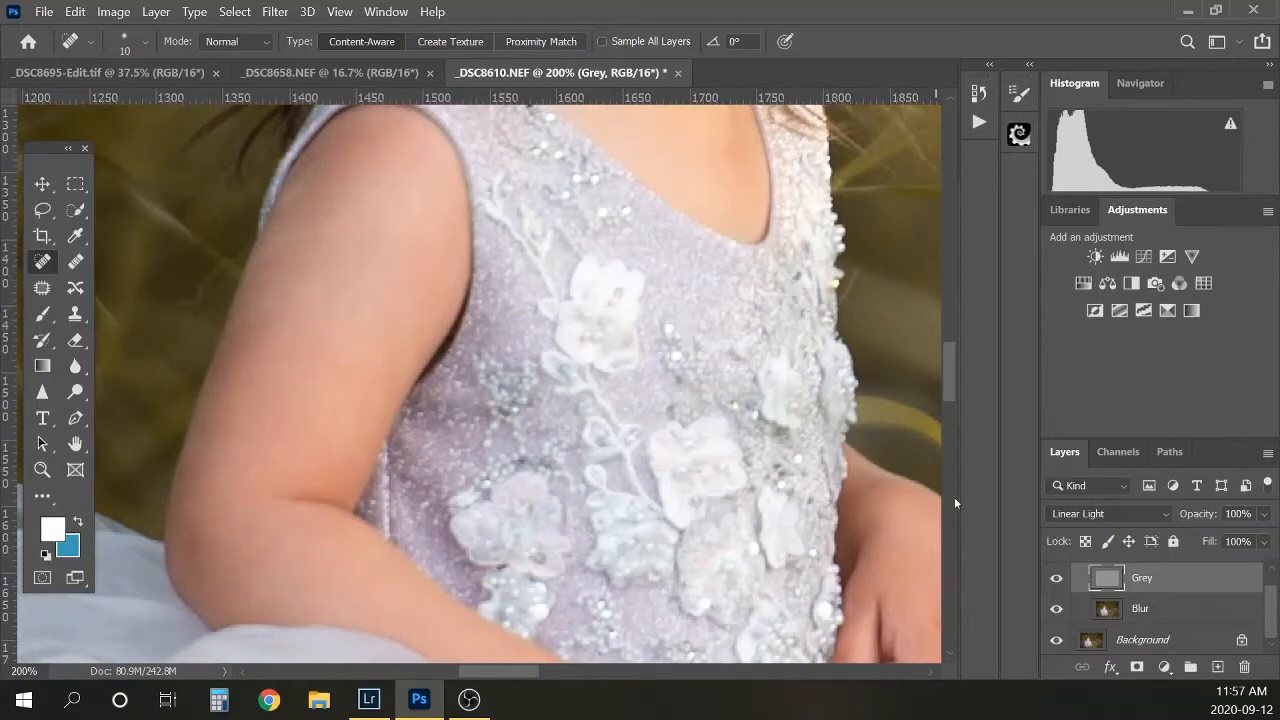
scroll(952, 402, "down", 5)
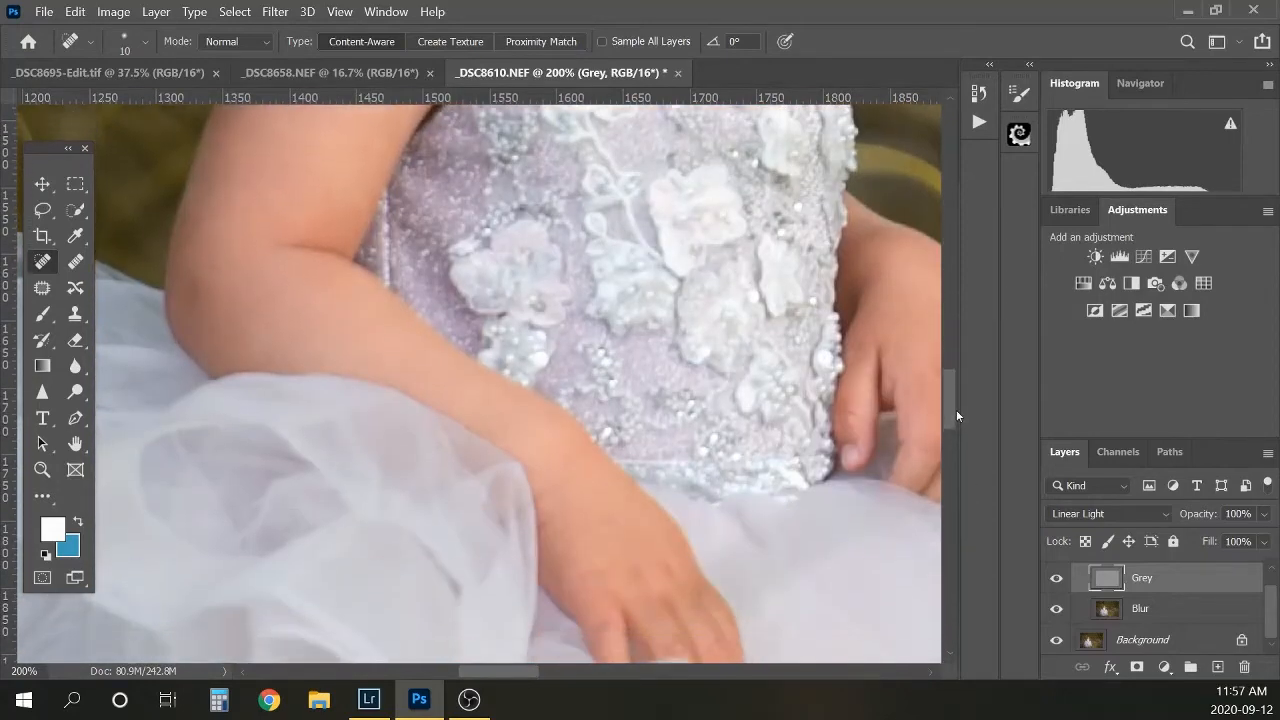
left_click_drag(873, 257, 876, 250)
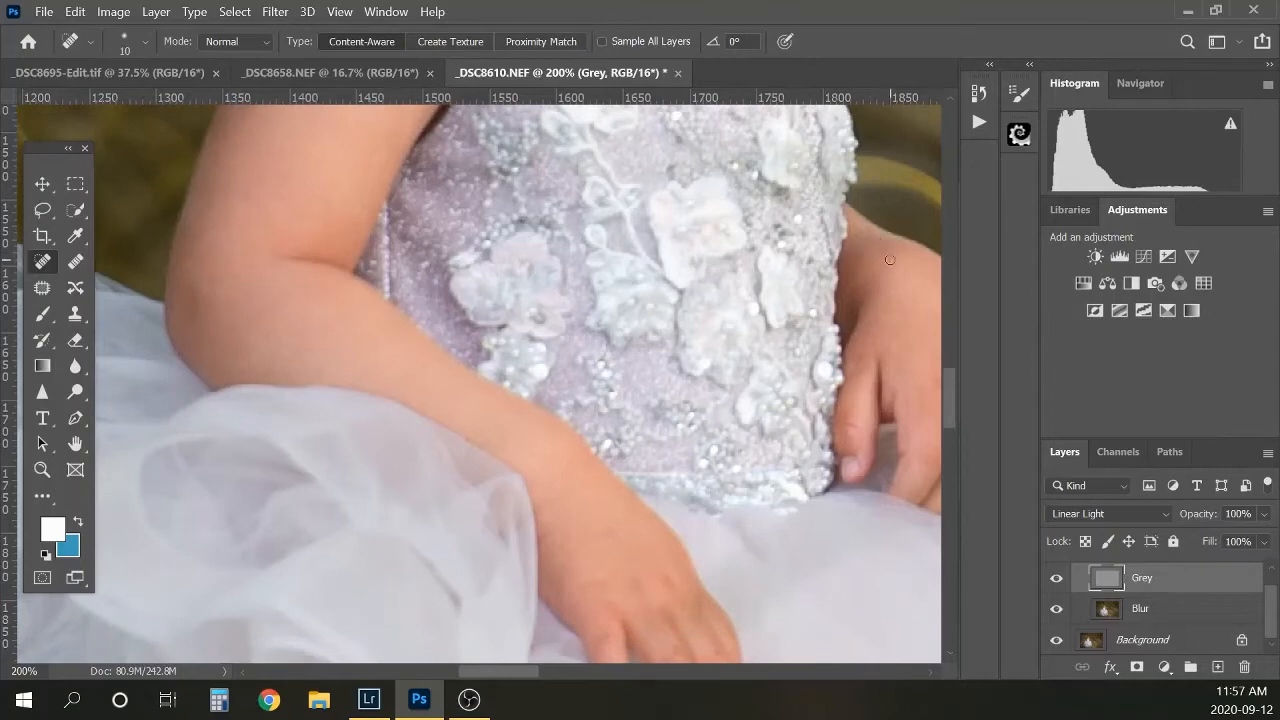
Step: Duplicate the Grey texture layer inside the HGP-SKIN-BasicFS group
key("ctrl+minus")
key("ctrl+minus")
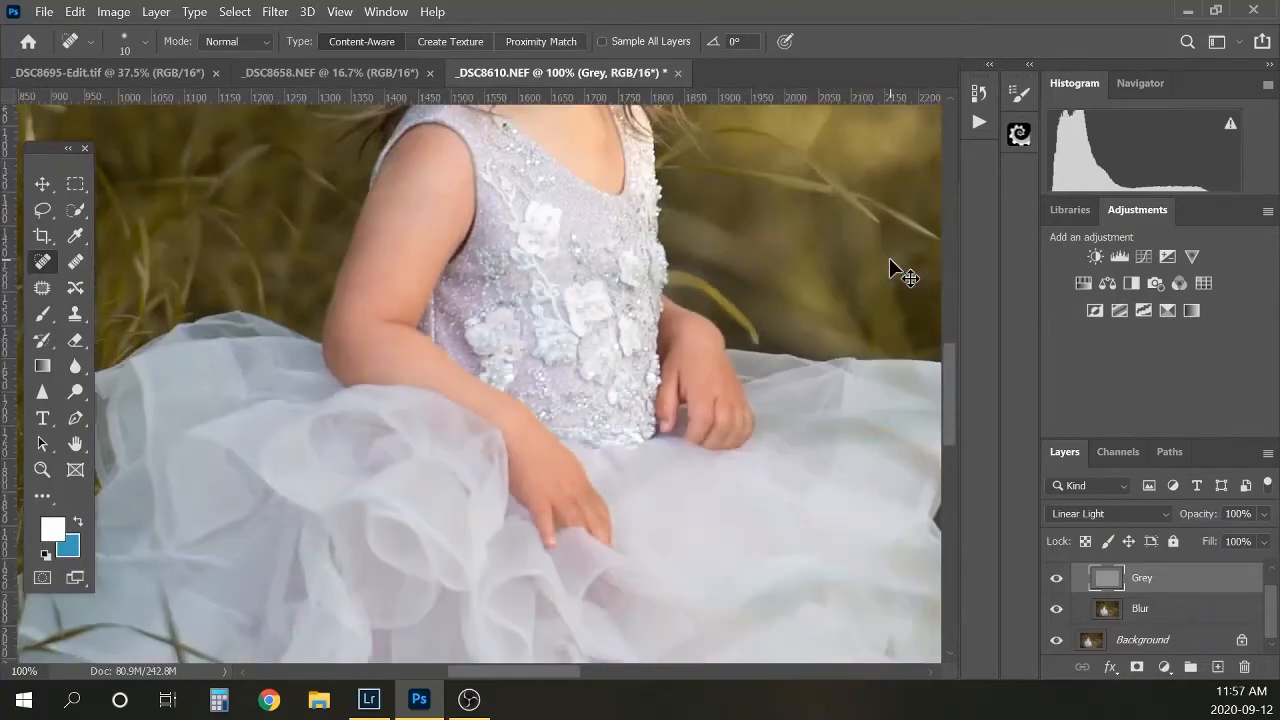
key("ctrl+minus")
key("ctrl+minus")
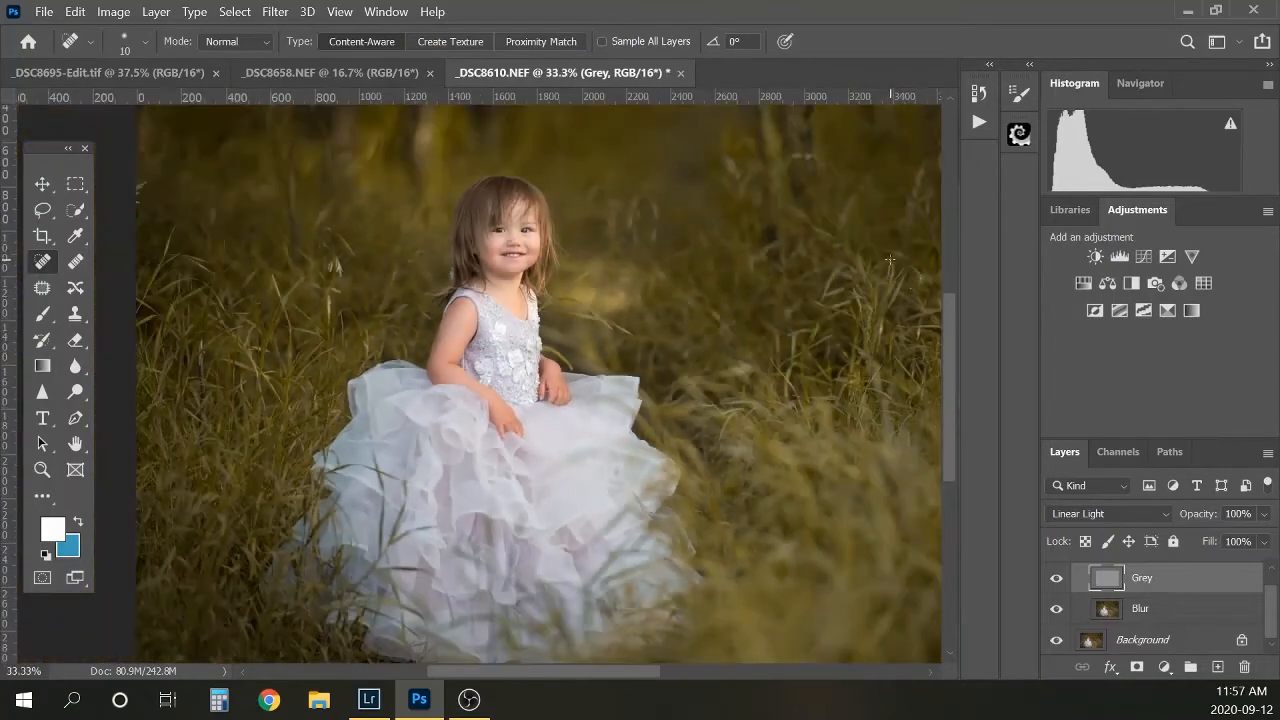
key("ctrl+minus")
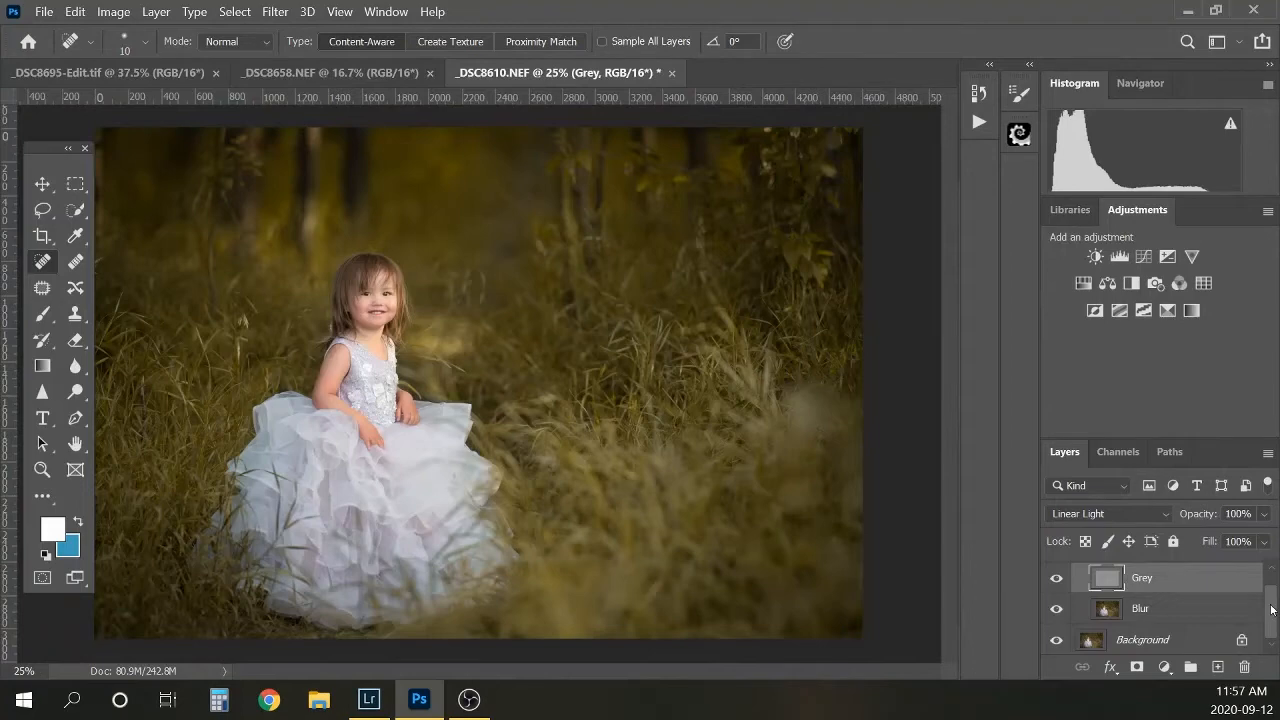
left_click_drag(1272, 613, 1272, 597)
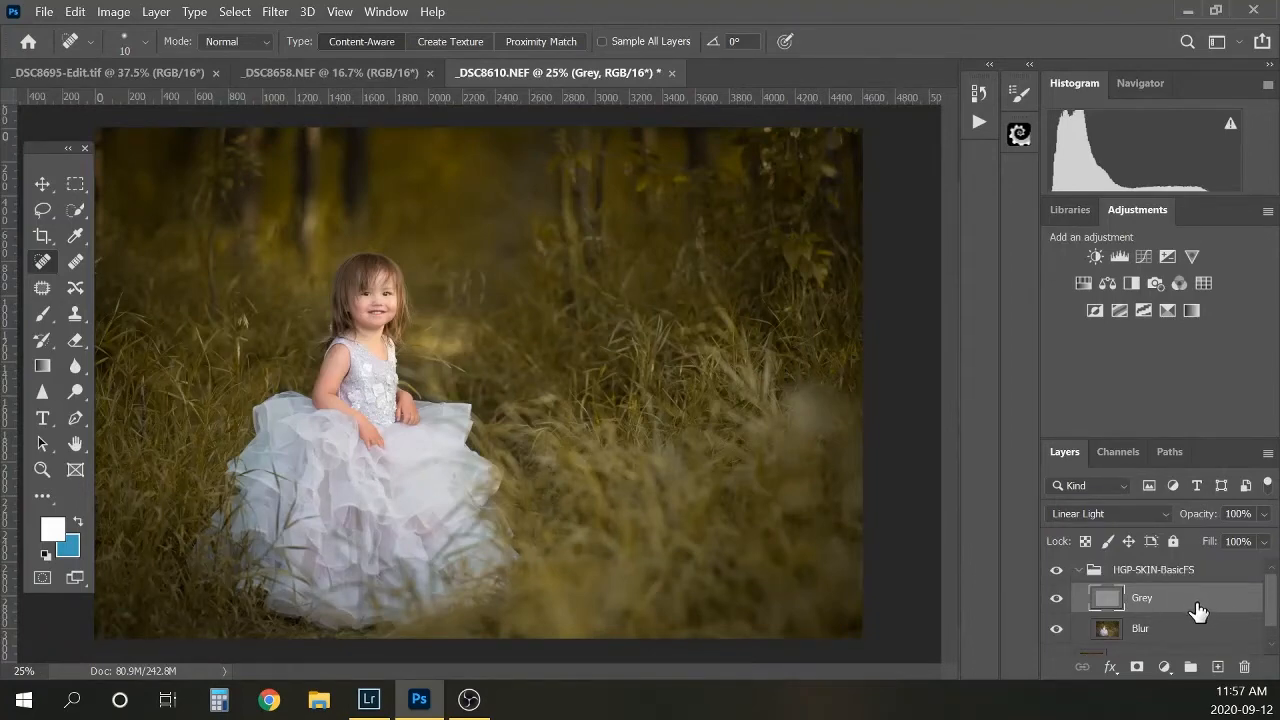
left_click_drag(1196, 610, 1217, 665)
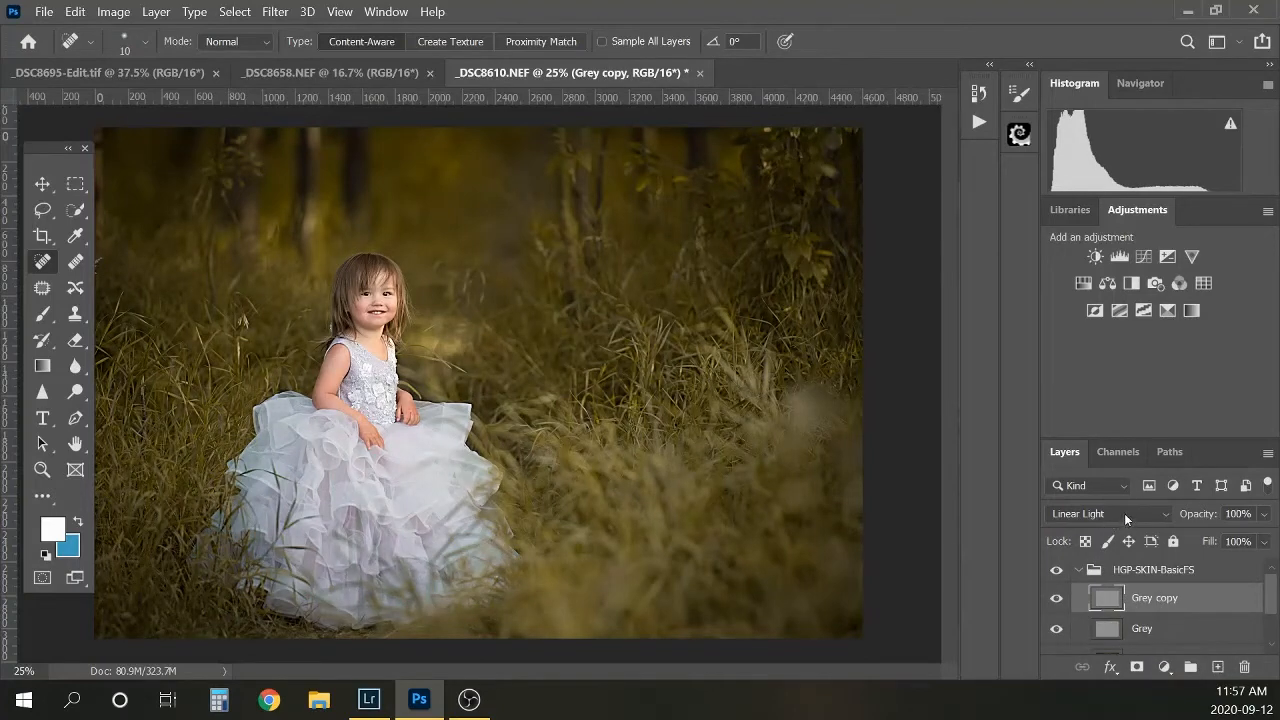
Step: Toggle the Grey copy layer off and on to compare its effect on the whole image
left_click(1145, 636)
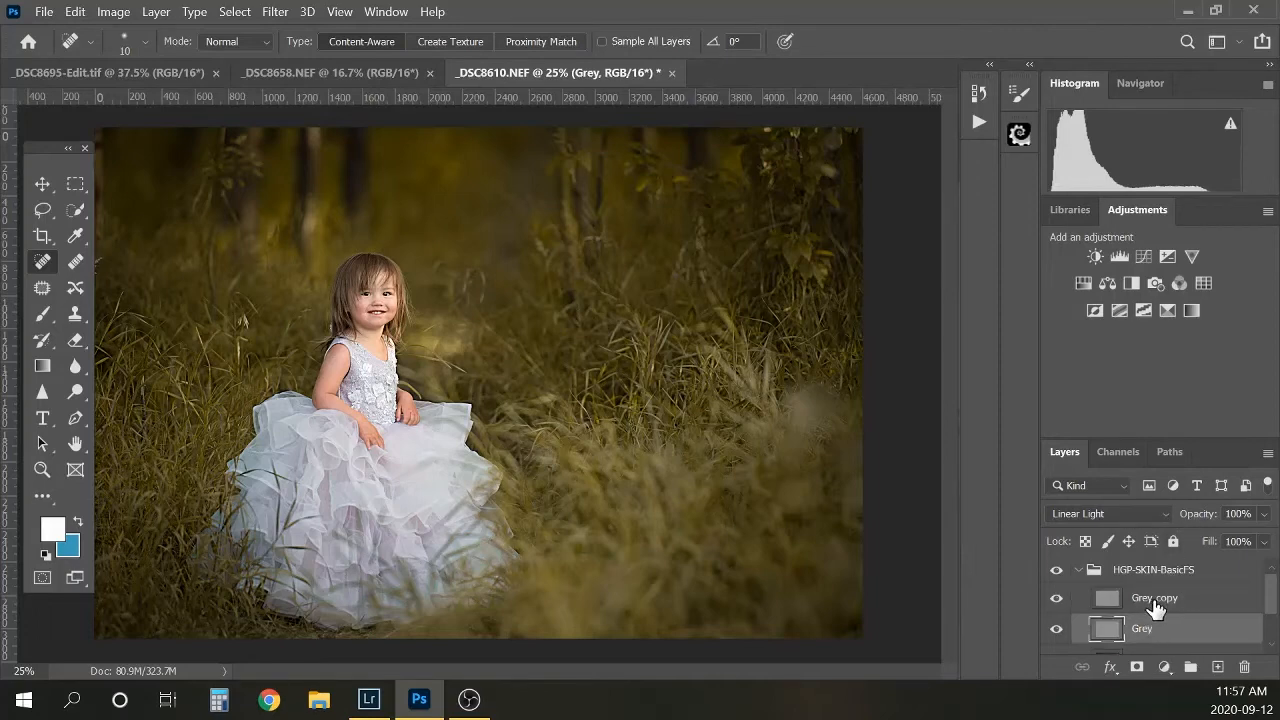
left_click(1056, 600)
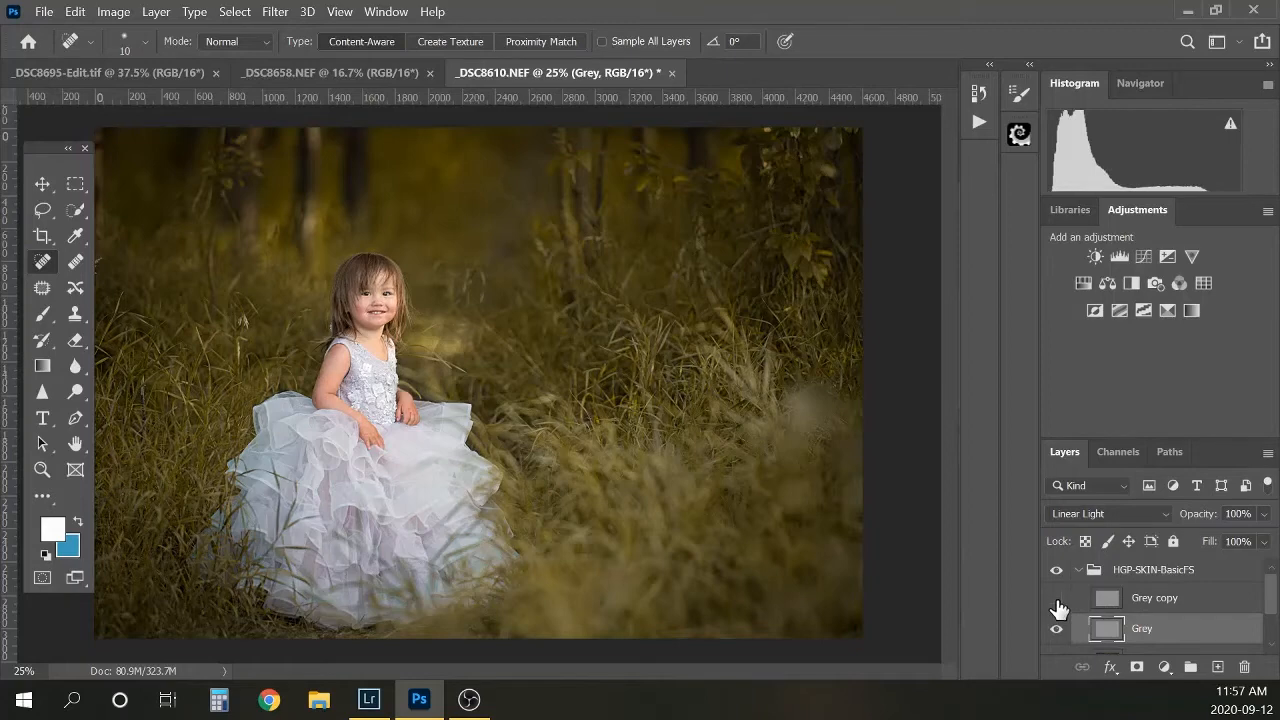
left_click(1057, 600)
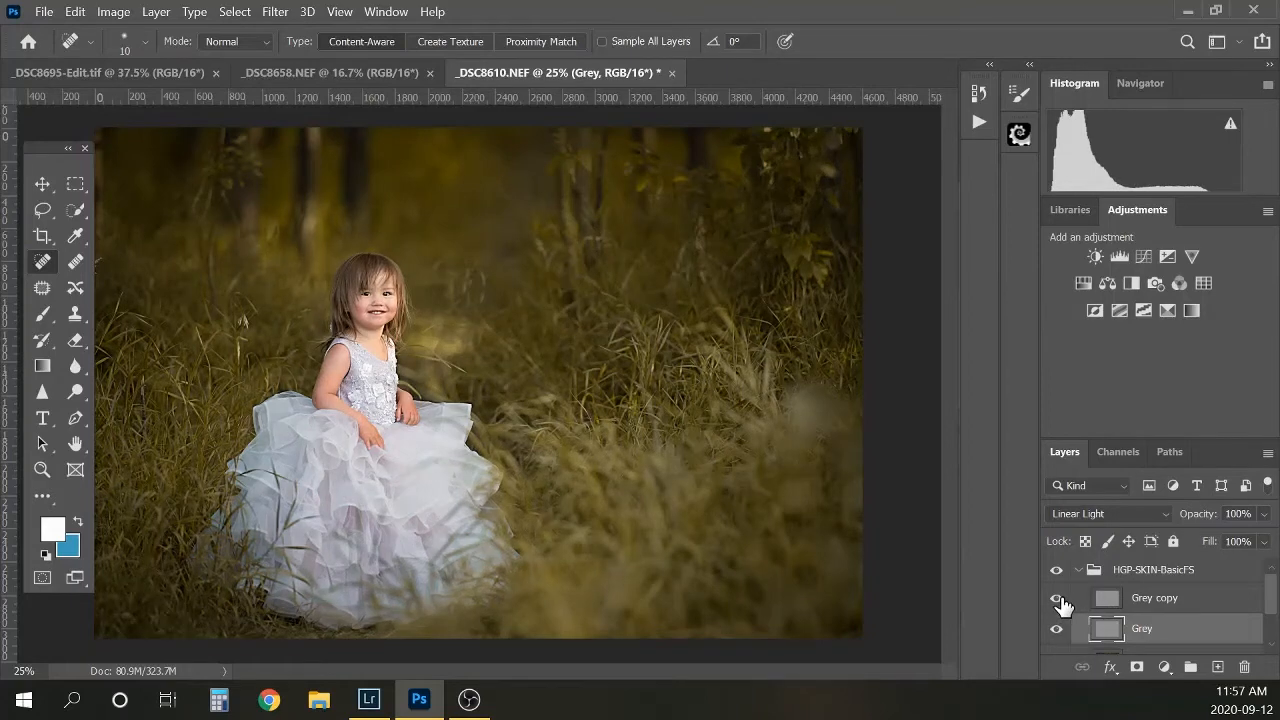
Step: Add a layer mask to the Grey copy layer and invert it to black
left_click(1165, 603)
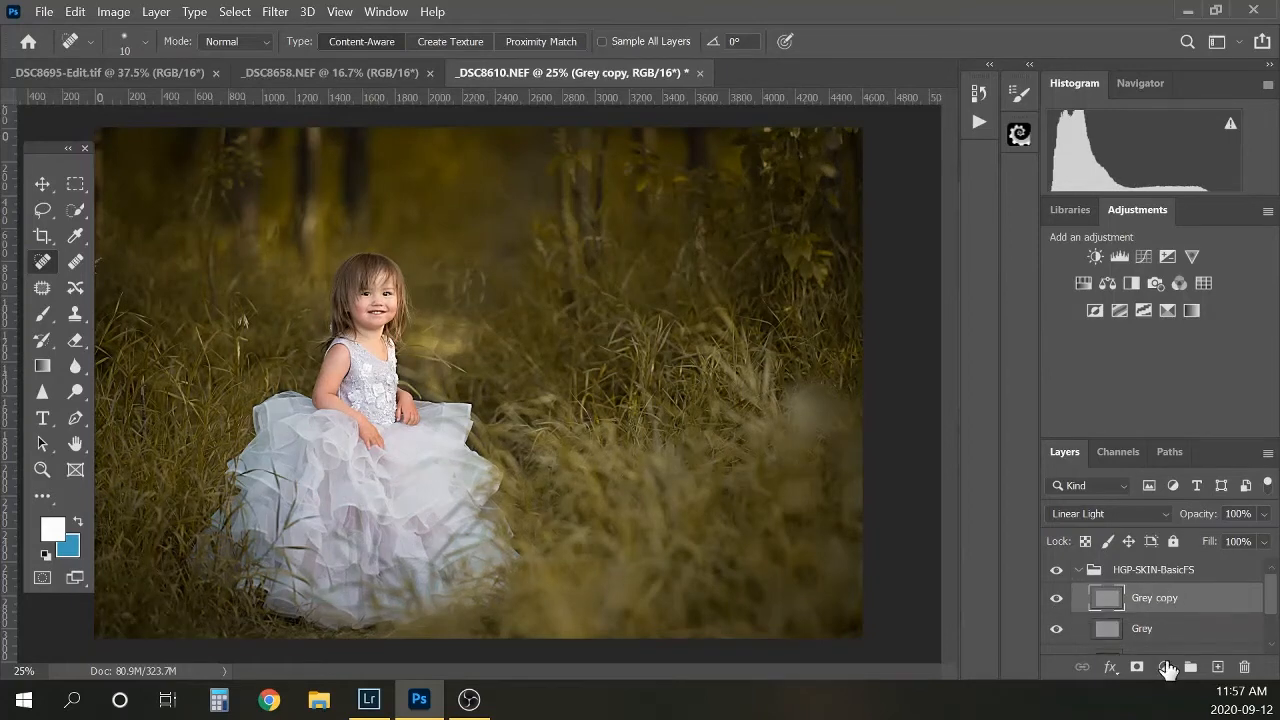
left_click(1137, 668)
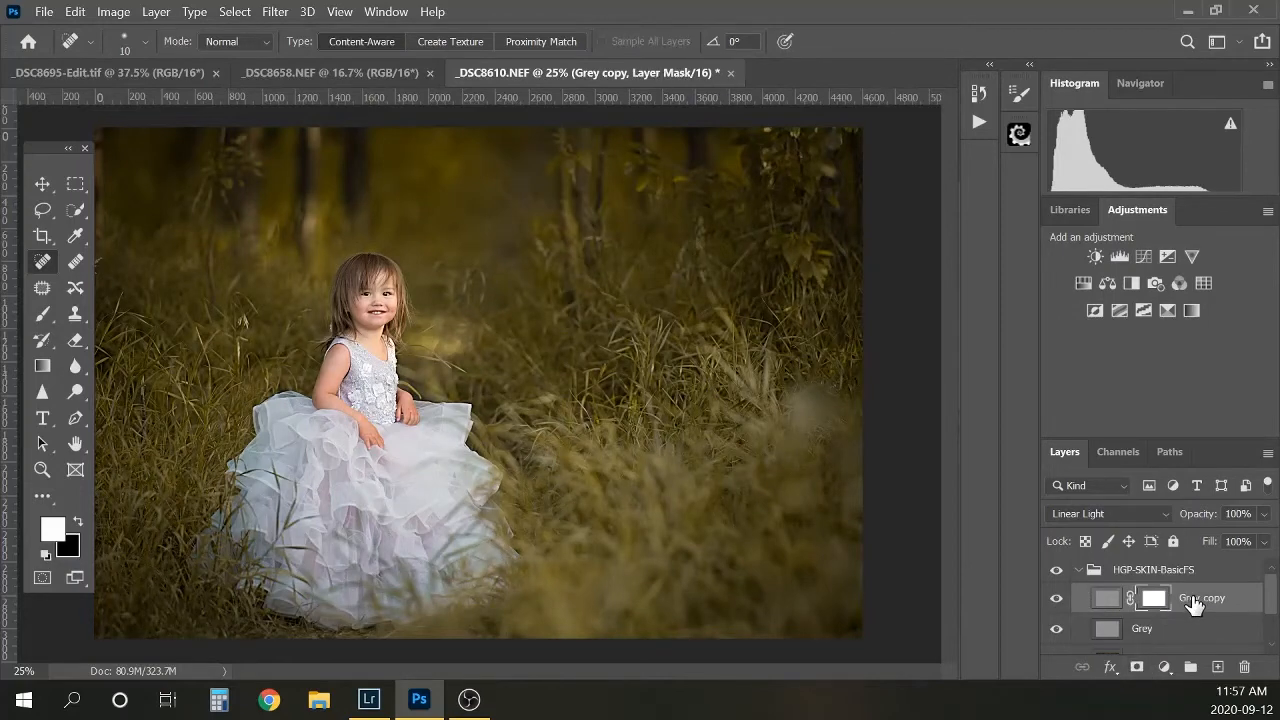
key("ctrl+i")
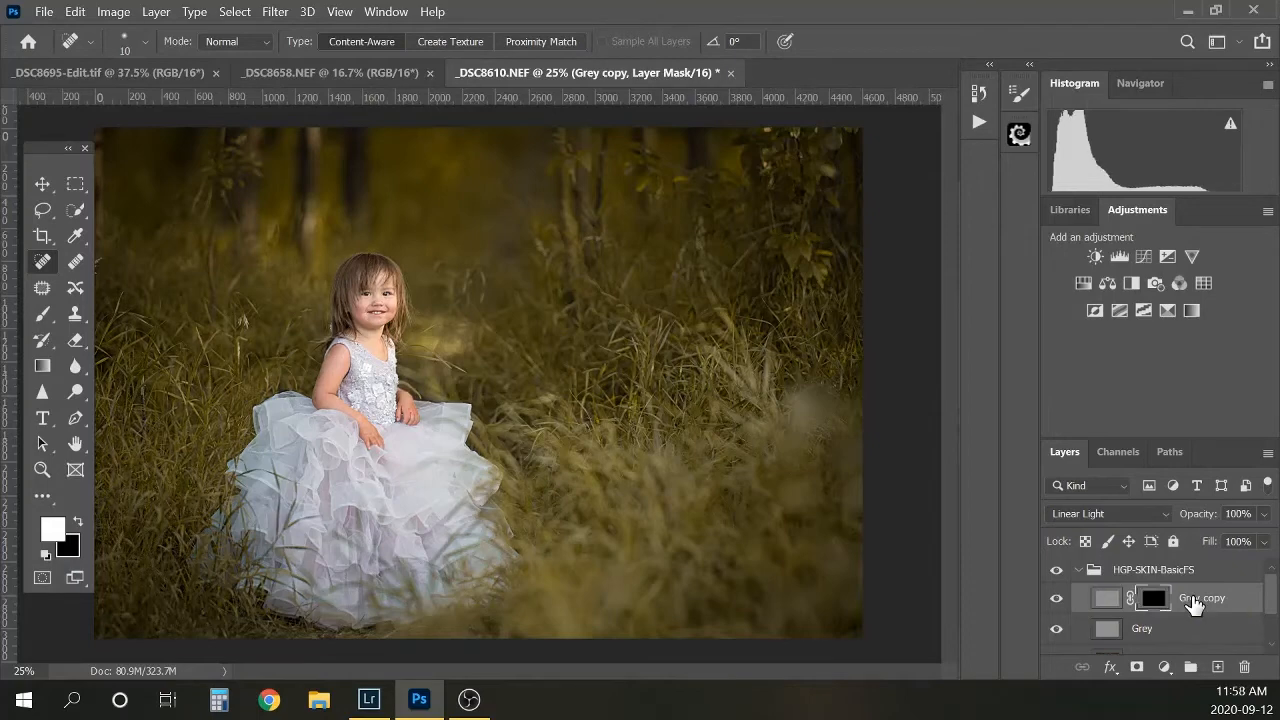
Step: Collapse the HGP-SKIN-BasicFS group and toggle its visibility to compare the image before and after skin retouching
left_click(1056, 569)
left_click(1079, 571)
left_click(1057, 570)
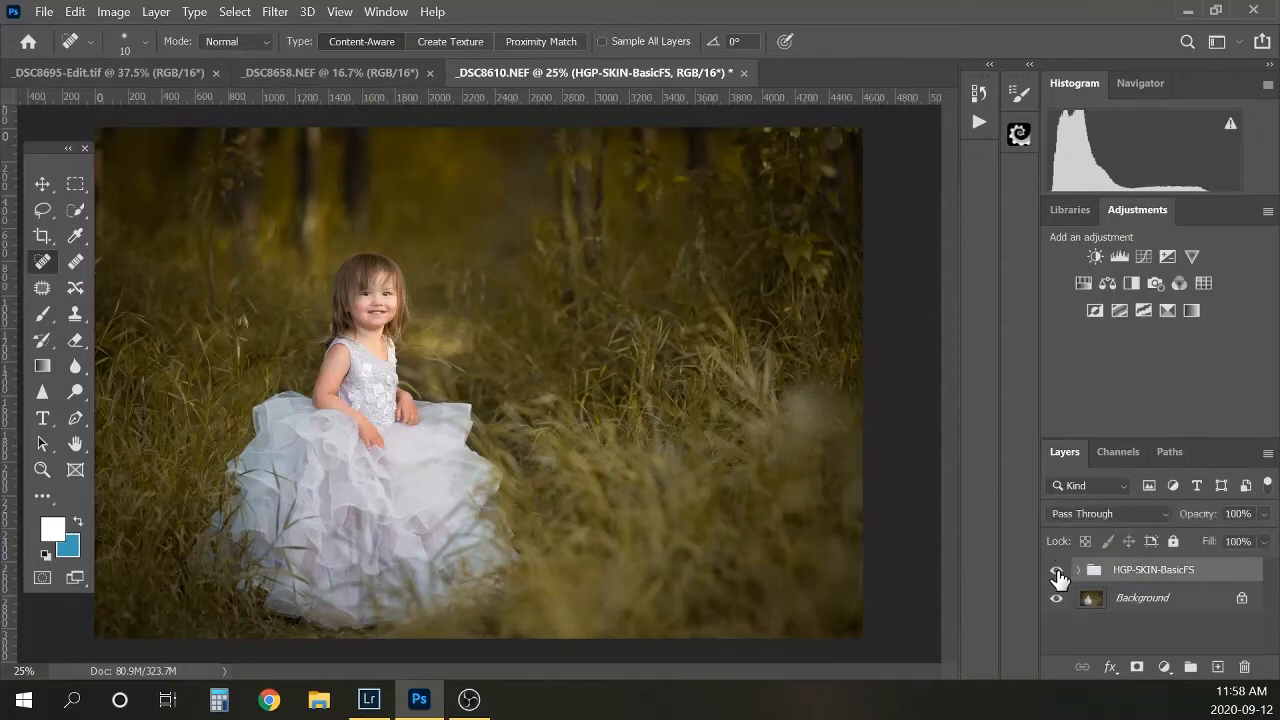
left_click(1057, 571)
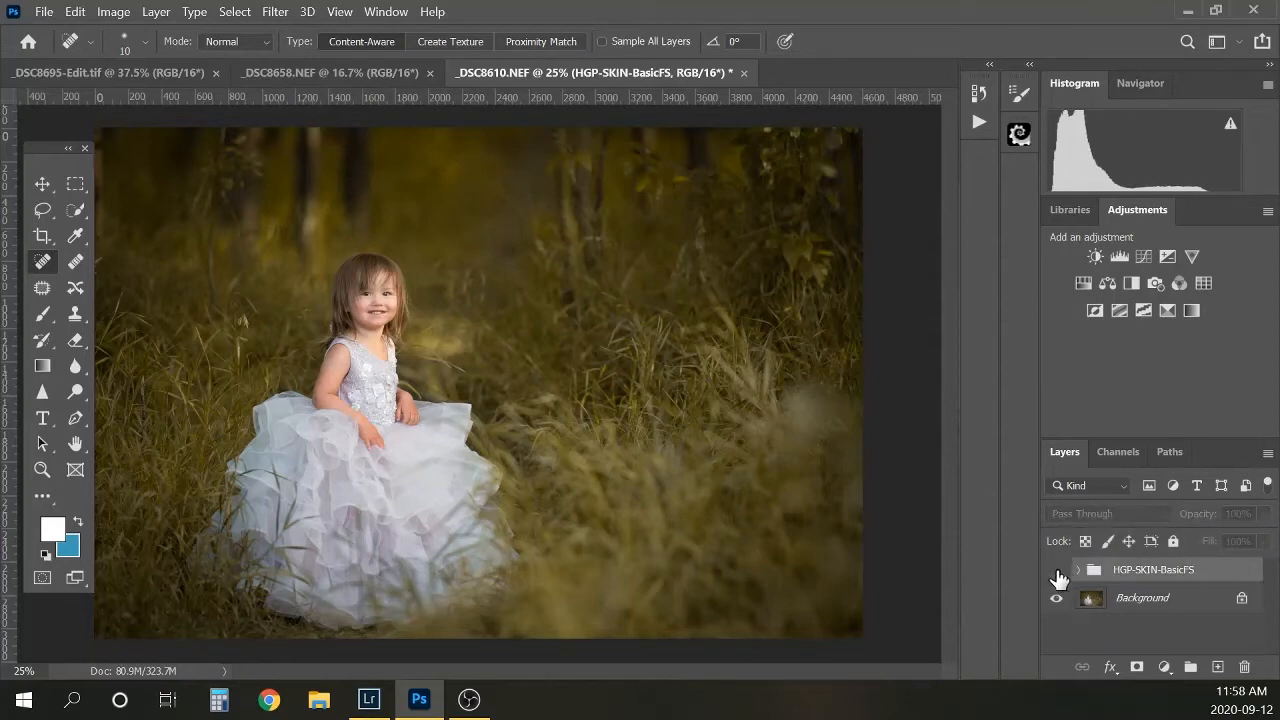
left_click(1057, 570)
left_click(1056, 570)
left_click(1056, 576)
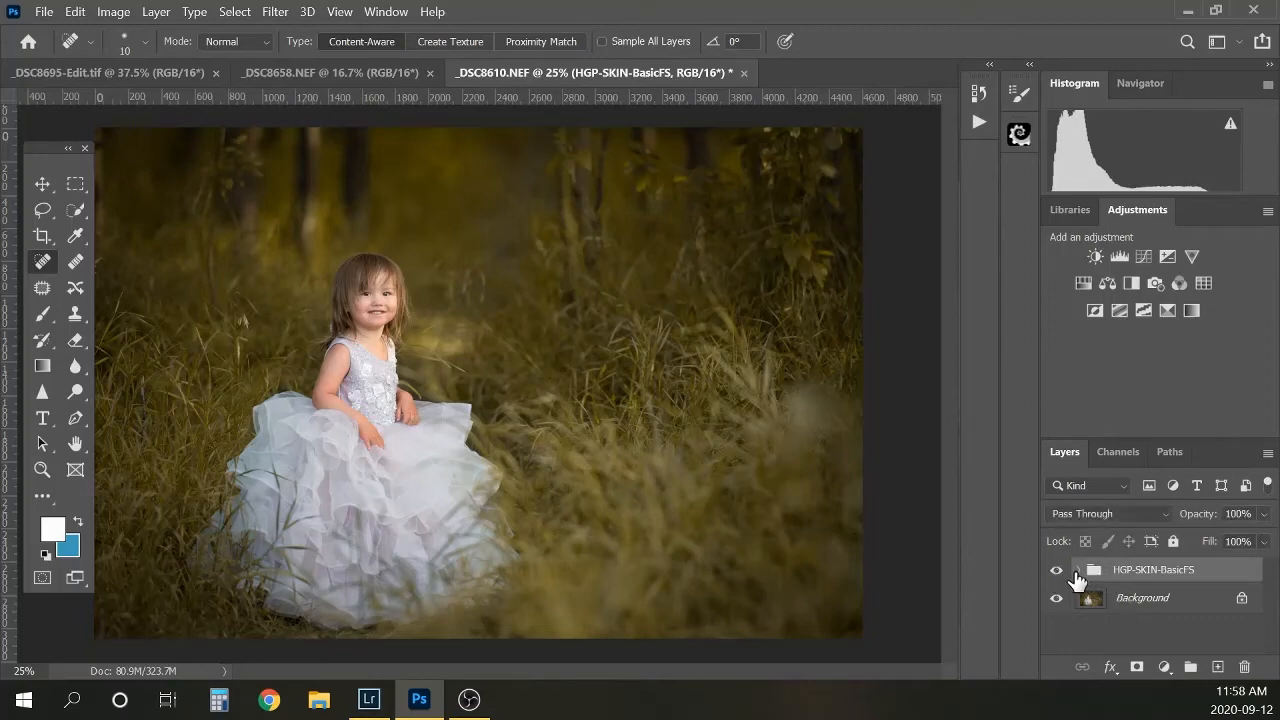
Step: Reopen the skin group, select the Grey copy layer's mask, and set the layer's opacity to 30%
left_click(1078, 570)
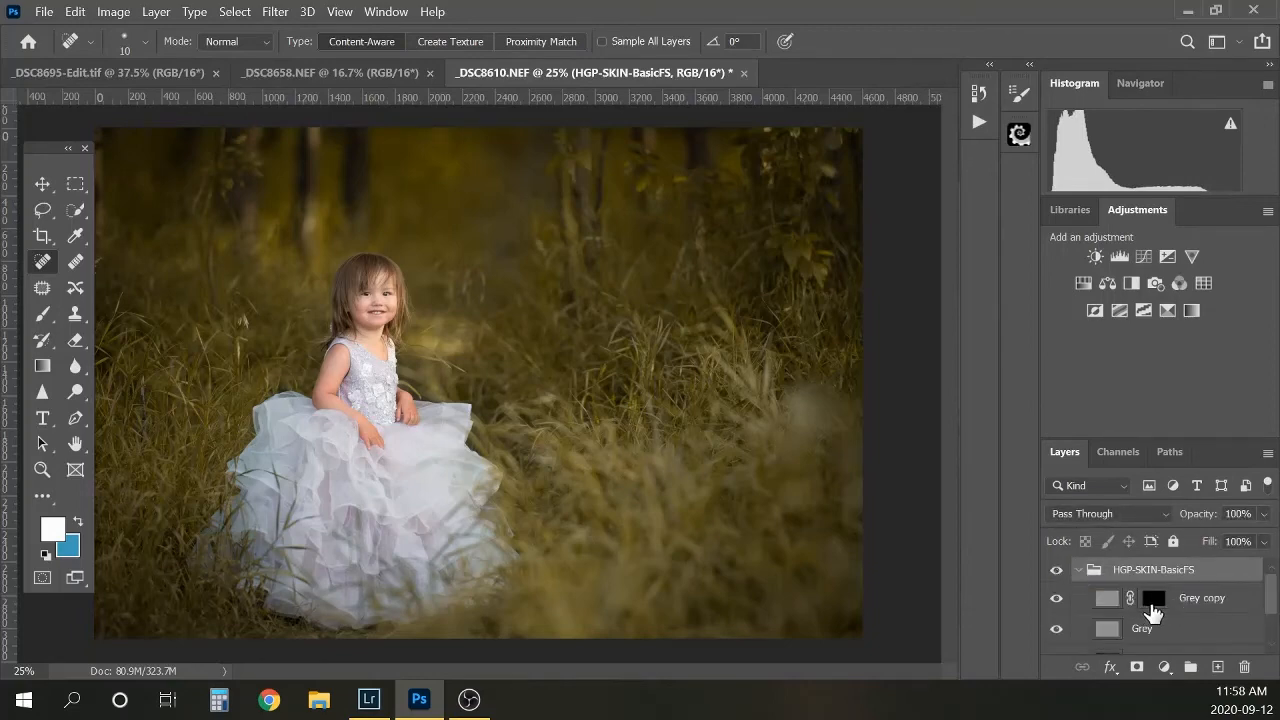
left_click(1200, 615)
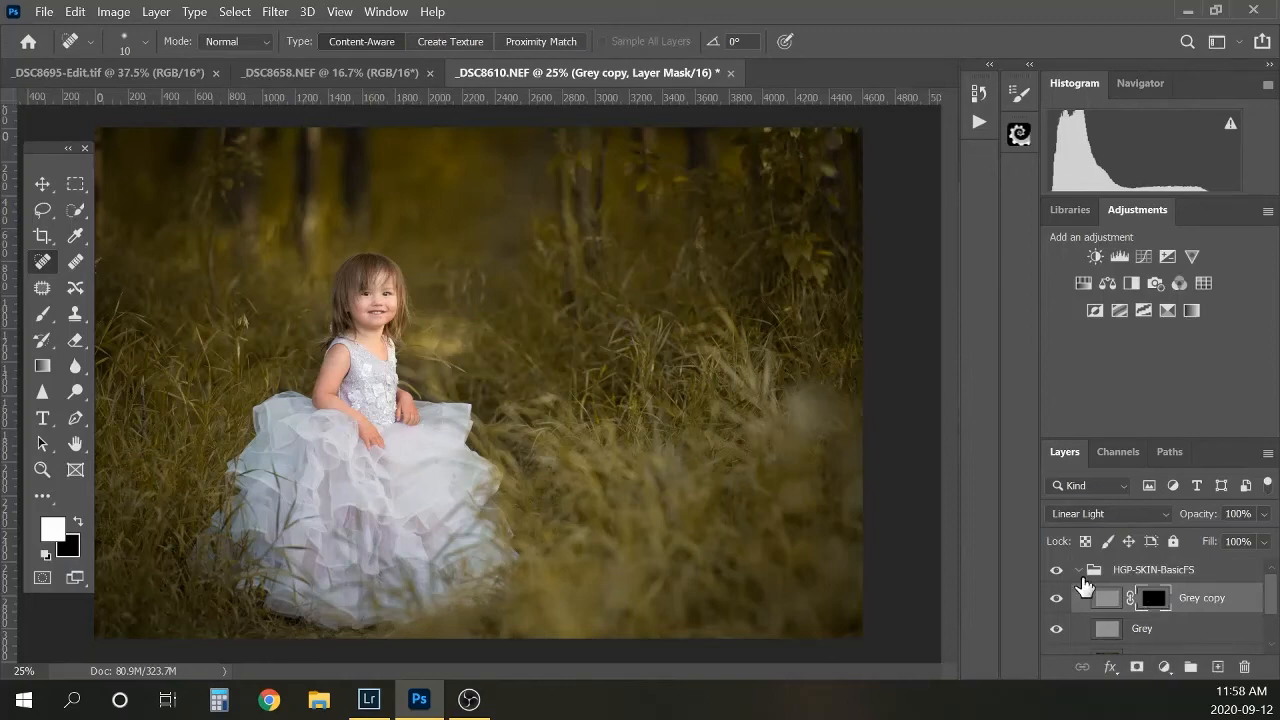
key("ctrl+minus")
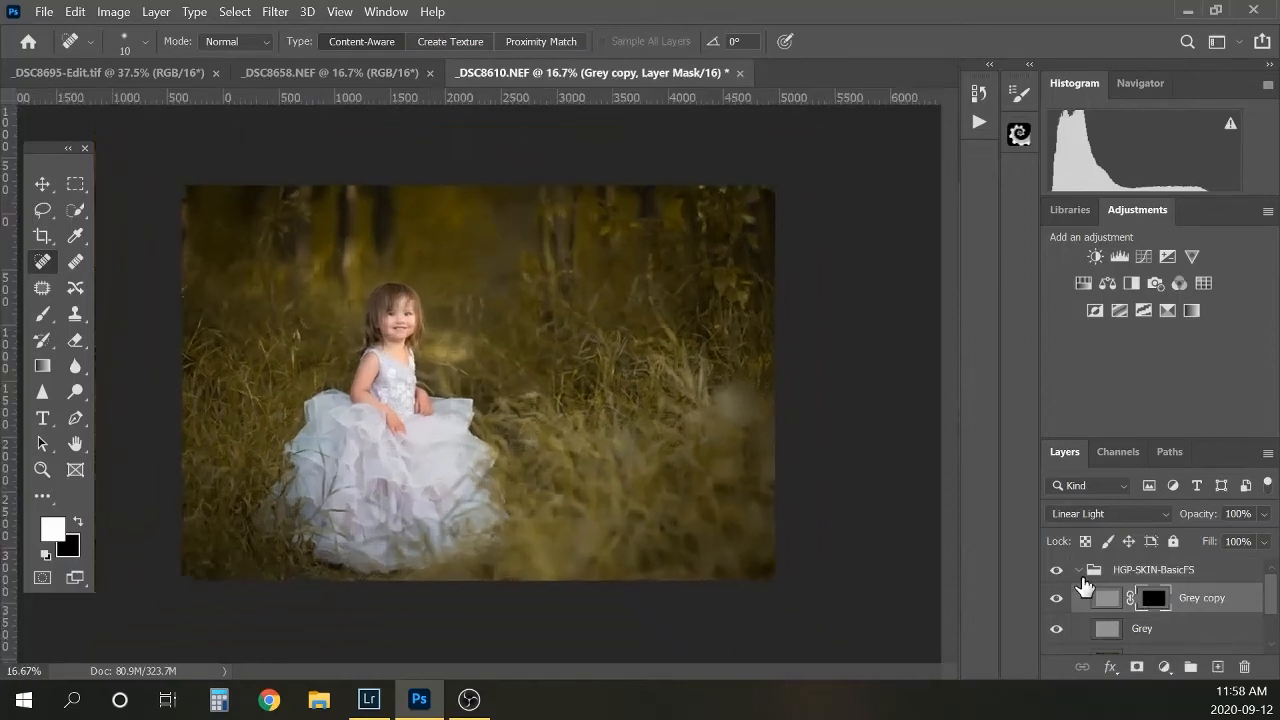
key("ctrl+plus")
key("ctrl+plus")
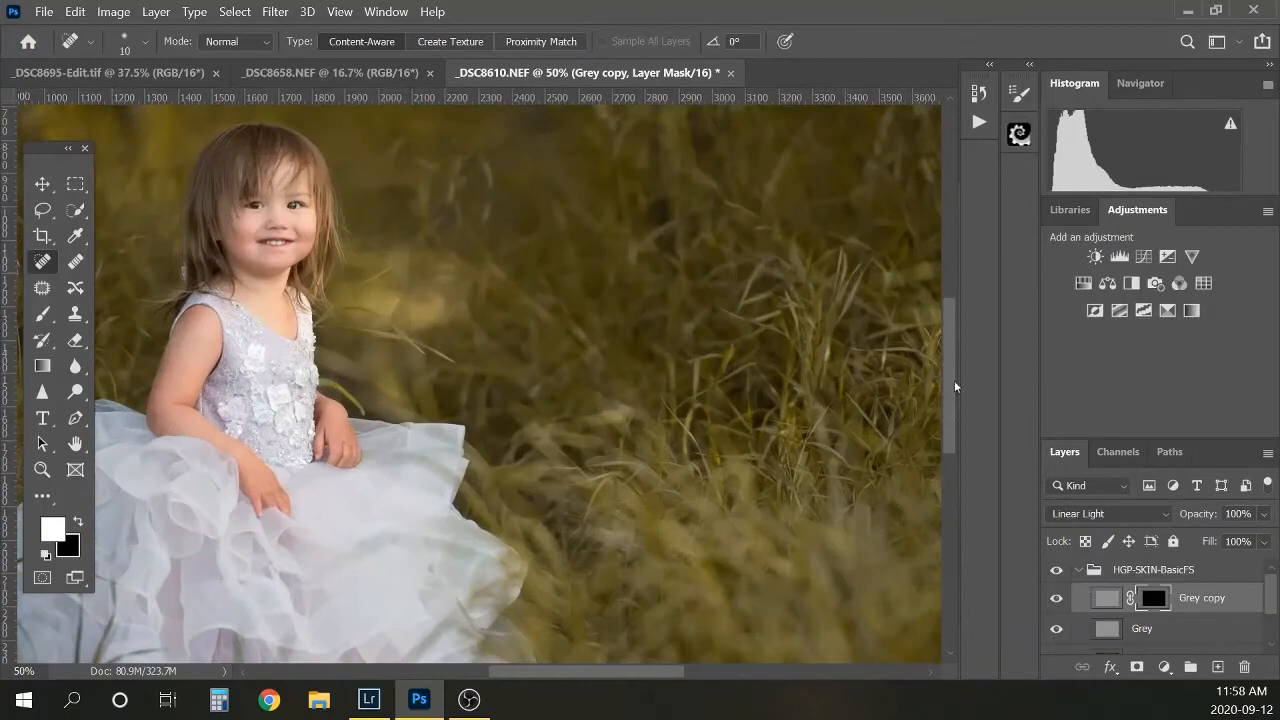
left_click_drag(950, 388, 950, 368)
left_click_drag(571, 678, 540, 680)
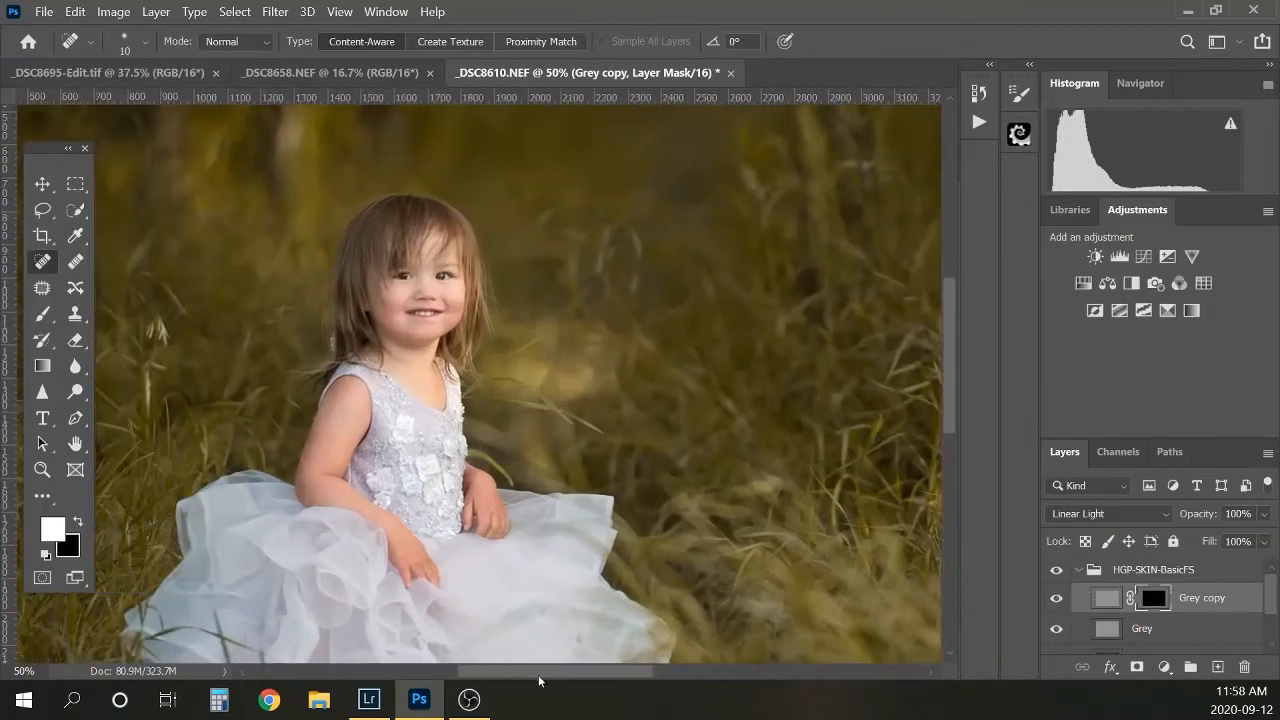
left_click(1213, 512)
type("50")
key("Return")
Step: Choose the Brush tool with white and reduce its size to 45 for work on the Grey copy mask over the girl's face
key("b")
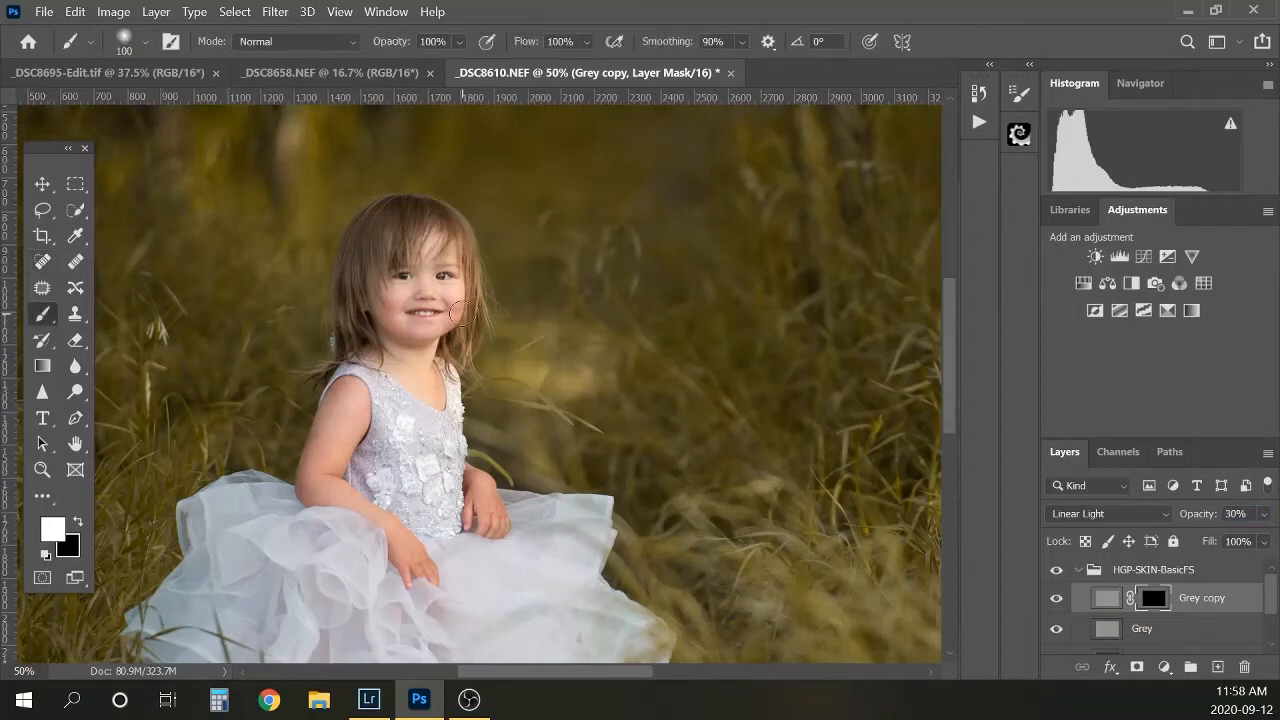
key("bracketleft")
key("bracketleft")
key("bracketleft")
key("bracketleft")
key("bracketleft")
key("bracketleft")
key("ctrl+plus")
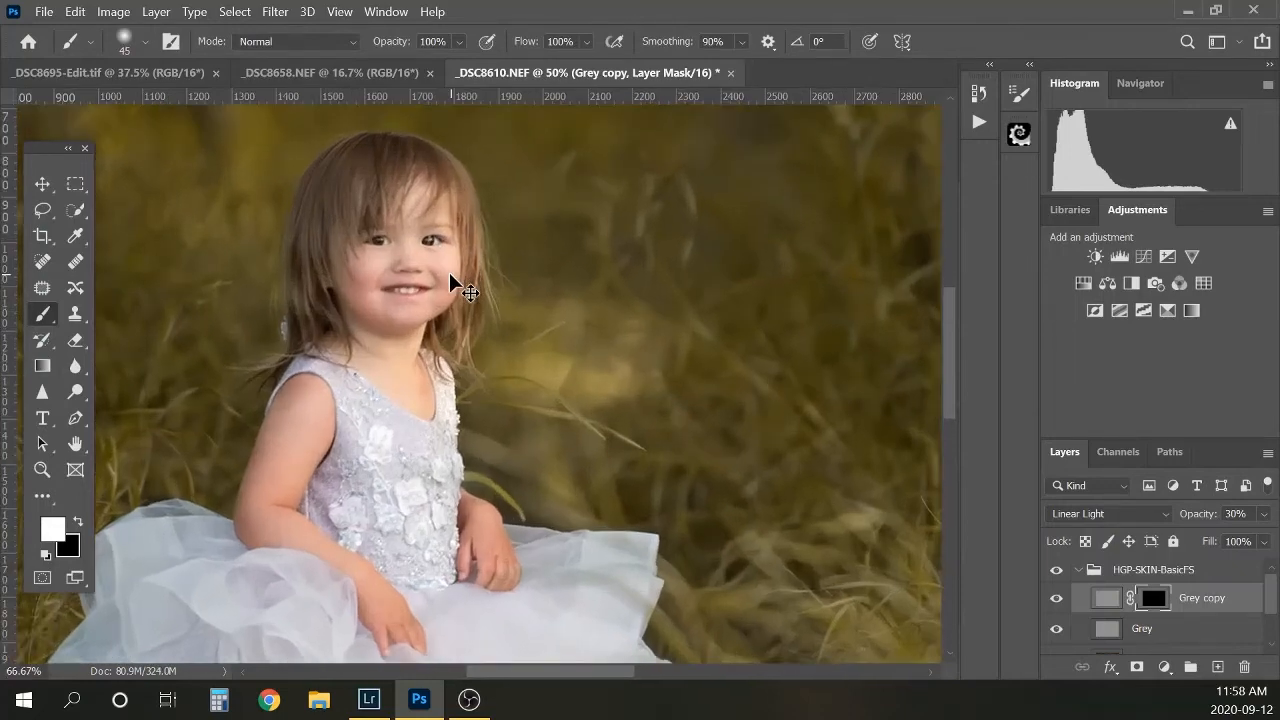
key("ctrl+plus")
left_click_drag(947, 375, 942, 361)
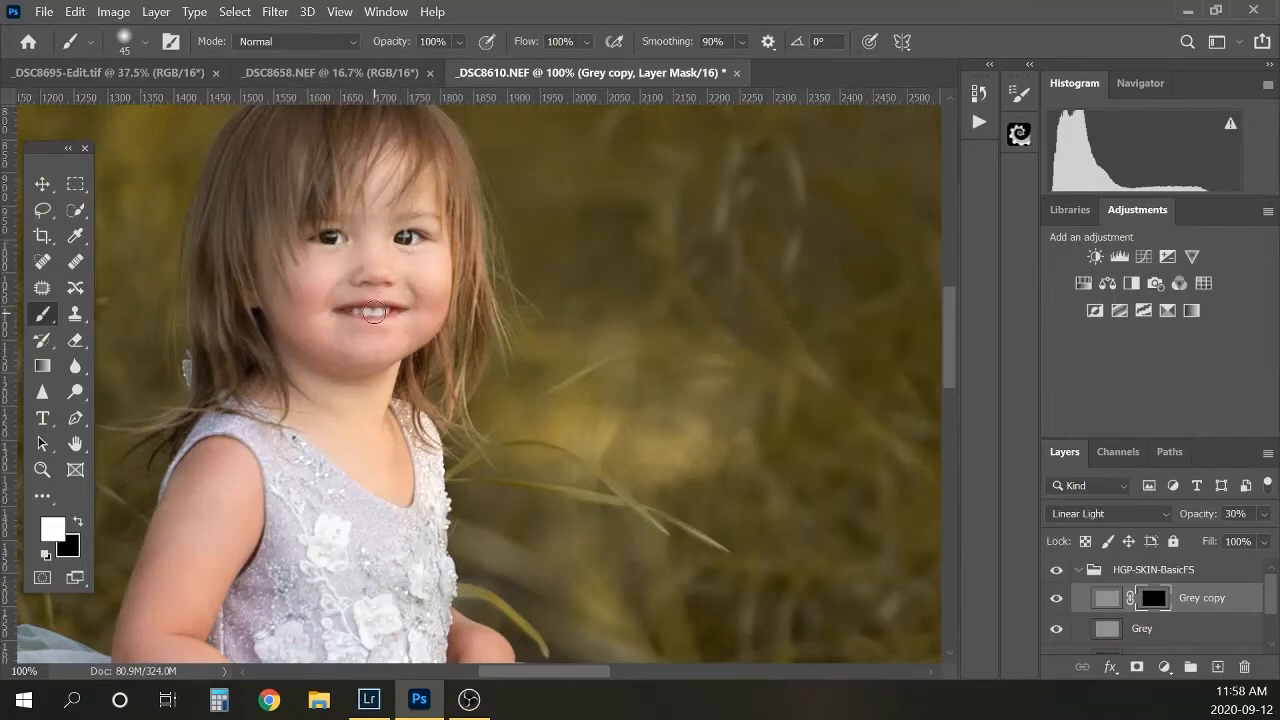
Step: Reduce the brush size to 9 for fine facial details on the Grey copy mask
key("bracketleft")
key("bracketleft")
key("bracketleft")
key("bracketleft")
key("bracketleft")
key("bracketleft")
Step: Toggle the masked Grey copy layer repeatedly to compare the girl's facial details with and without it
key("ctrl+minus")
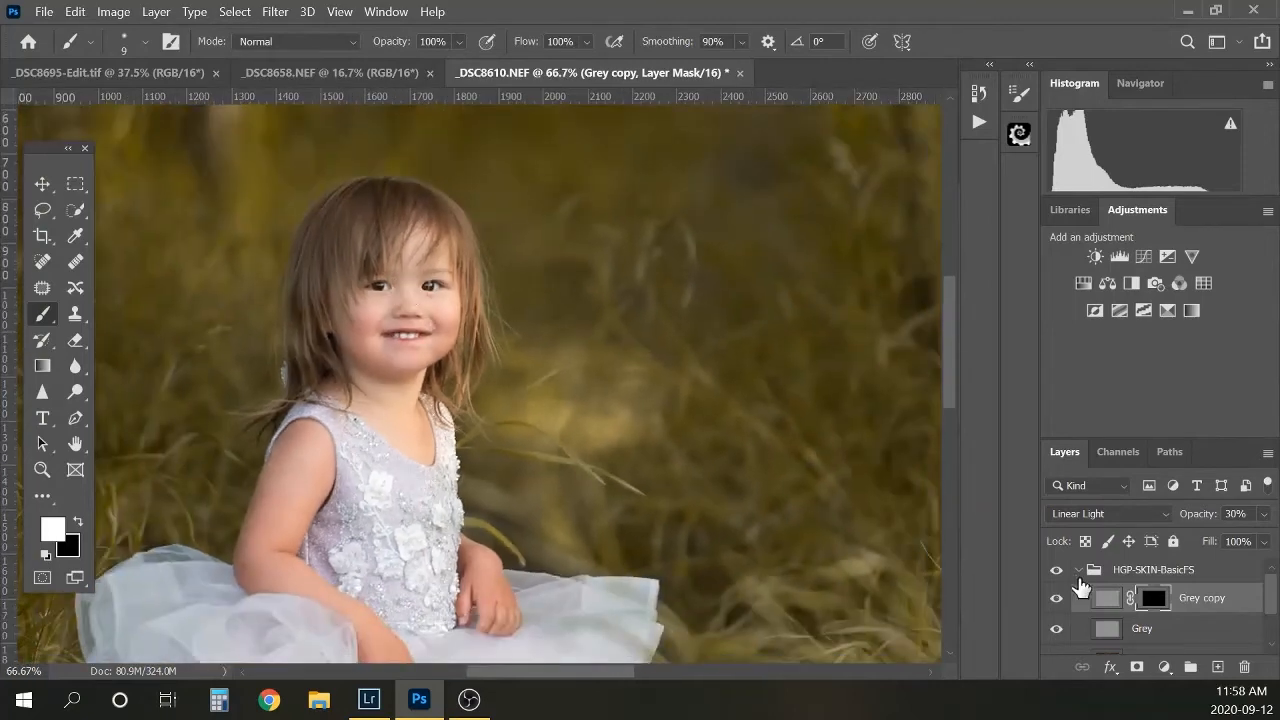
left_click(1056, 599)
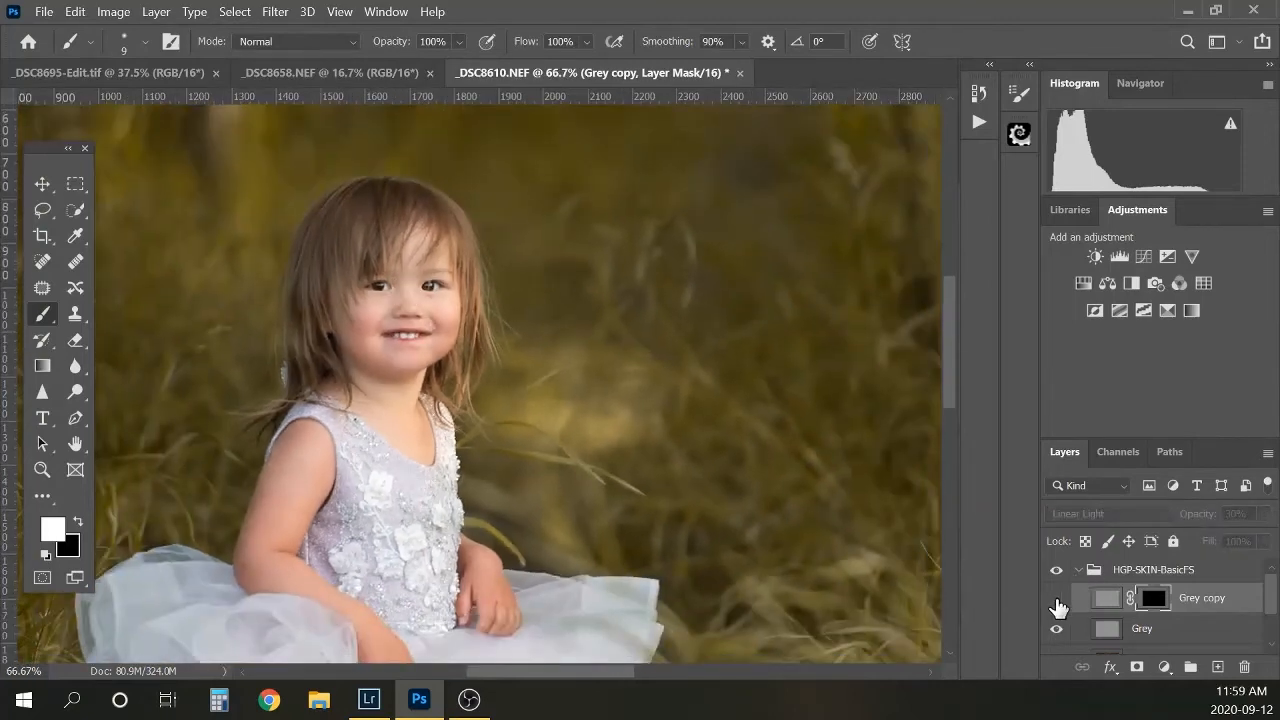
left_click(1056, 599)
left_click(1056, 599)
left_click(1056, 599)
Step: Set the Grey copy layer's opacity to 40% and toggle the layer to check its effect
left_click(1210, 516)
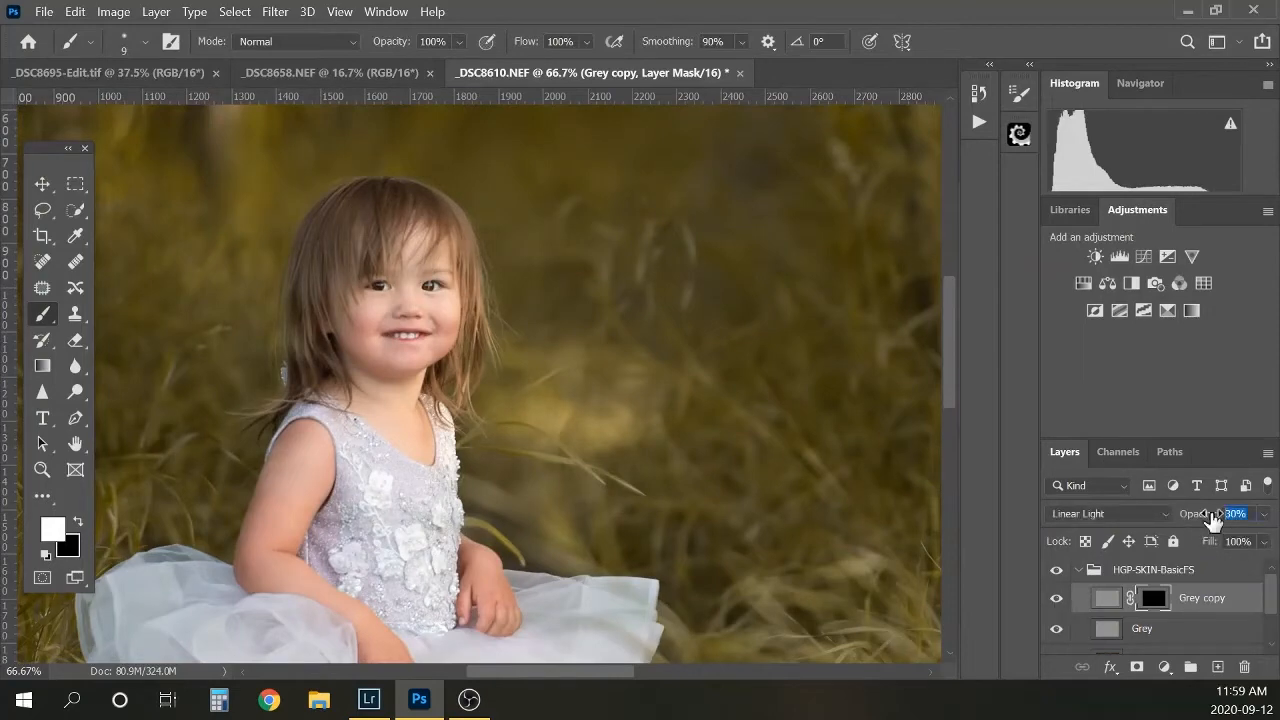
type("40")
key("Return")
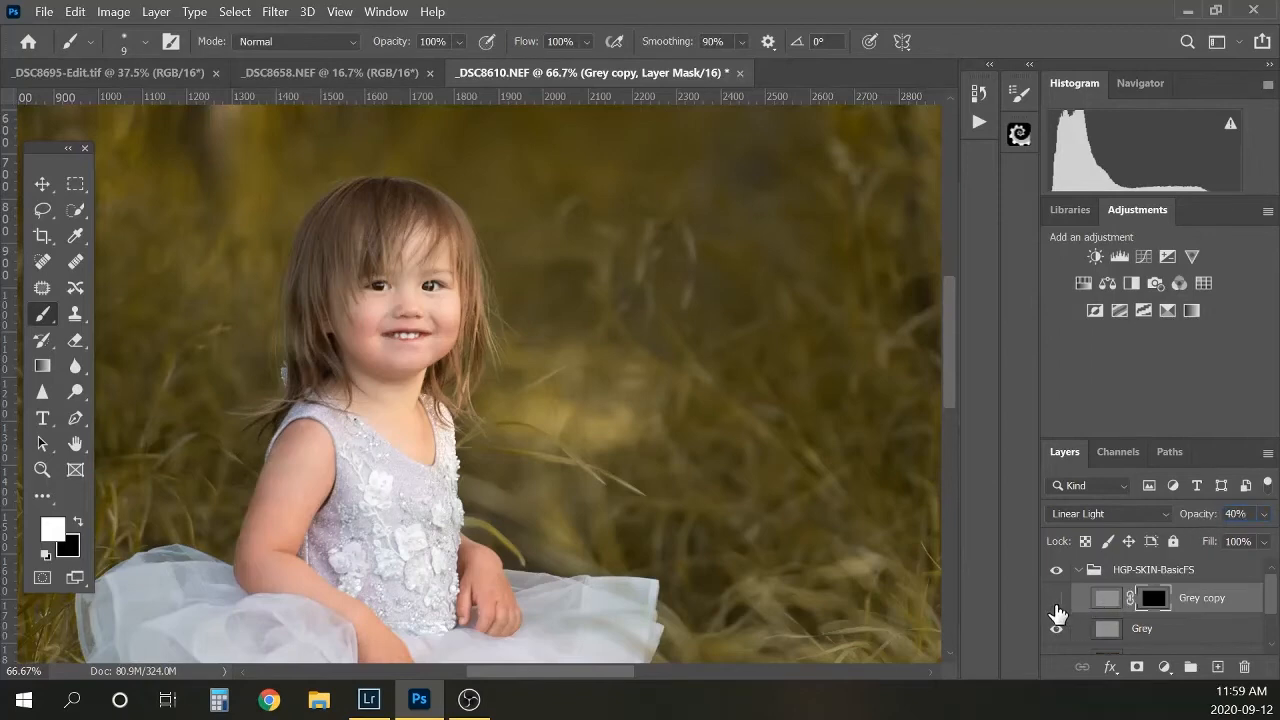
left_click(1056, 602)
left_click(1056, 604)
Step: Collapse the skin group and toggle it to compare the finished retouching with the original at full-image view
left_click(1080, 570)
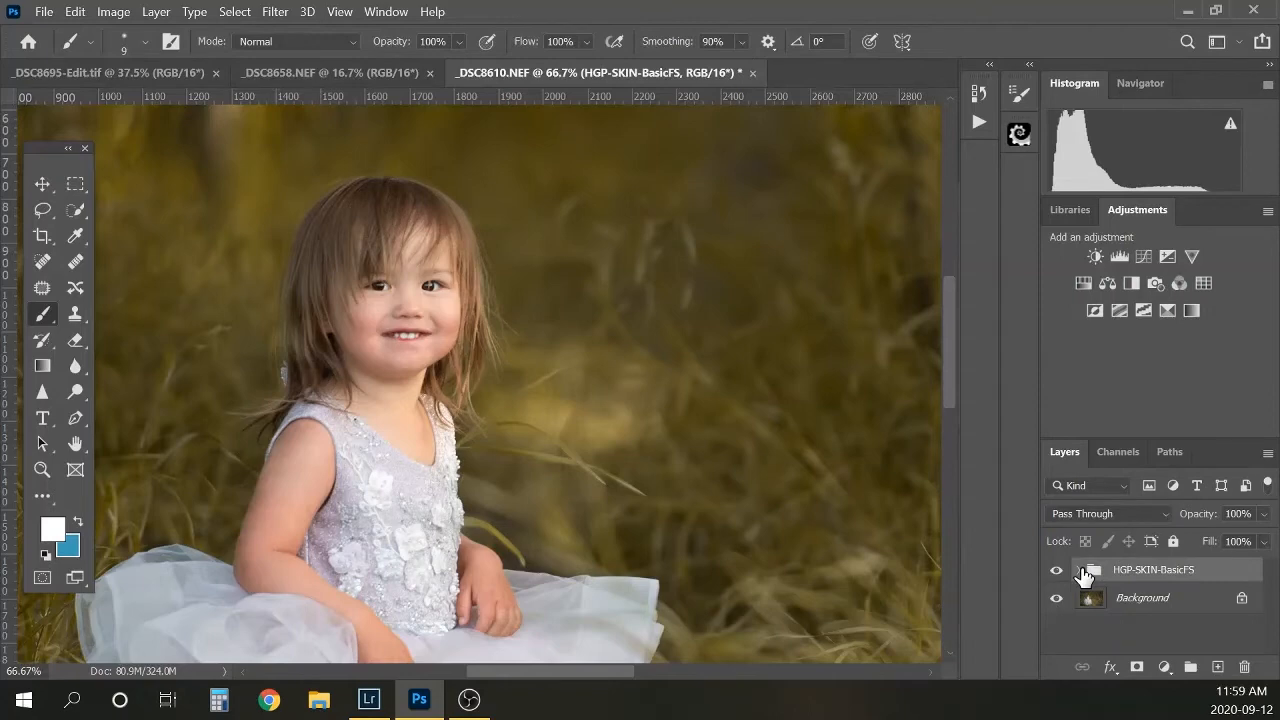
key("ctrl+minus")
key("ctrl+minus")
key("ctrl+minus")
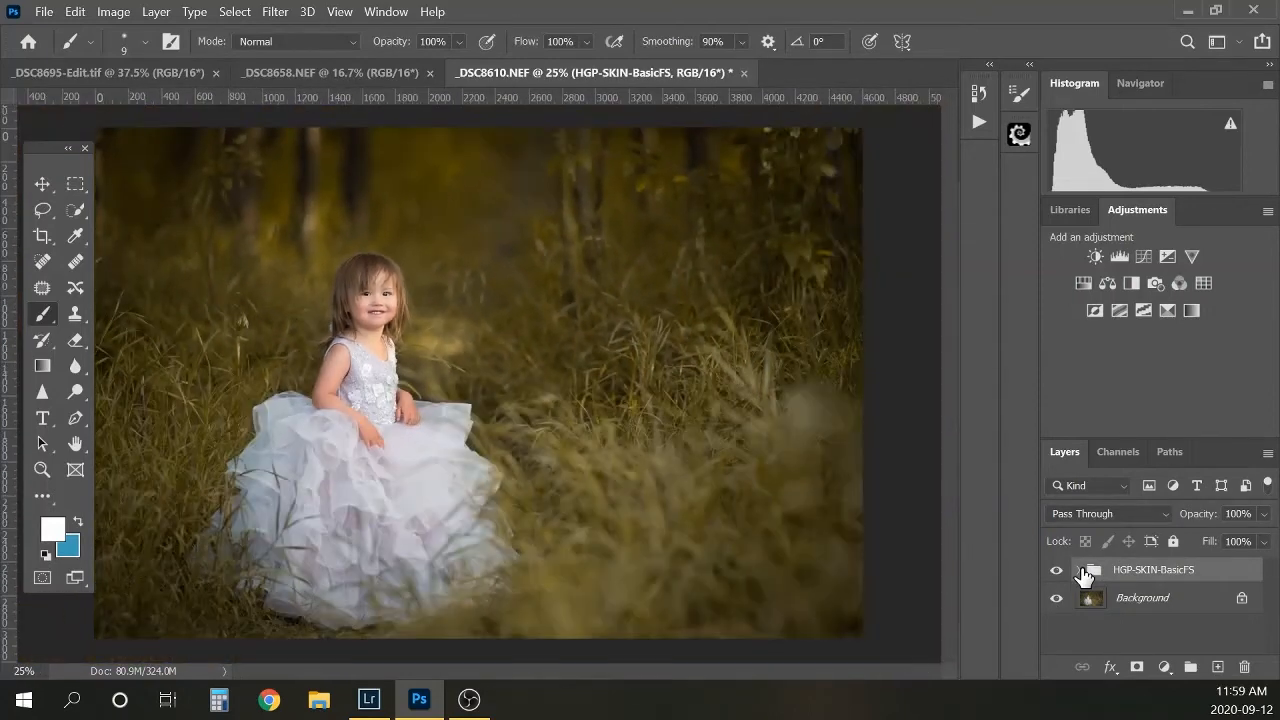
left_click(1056, 570)
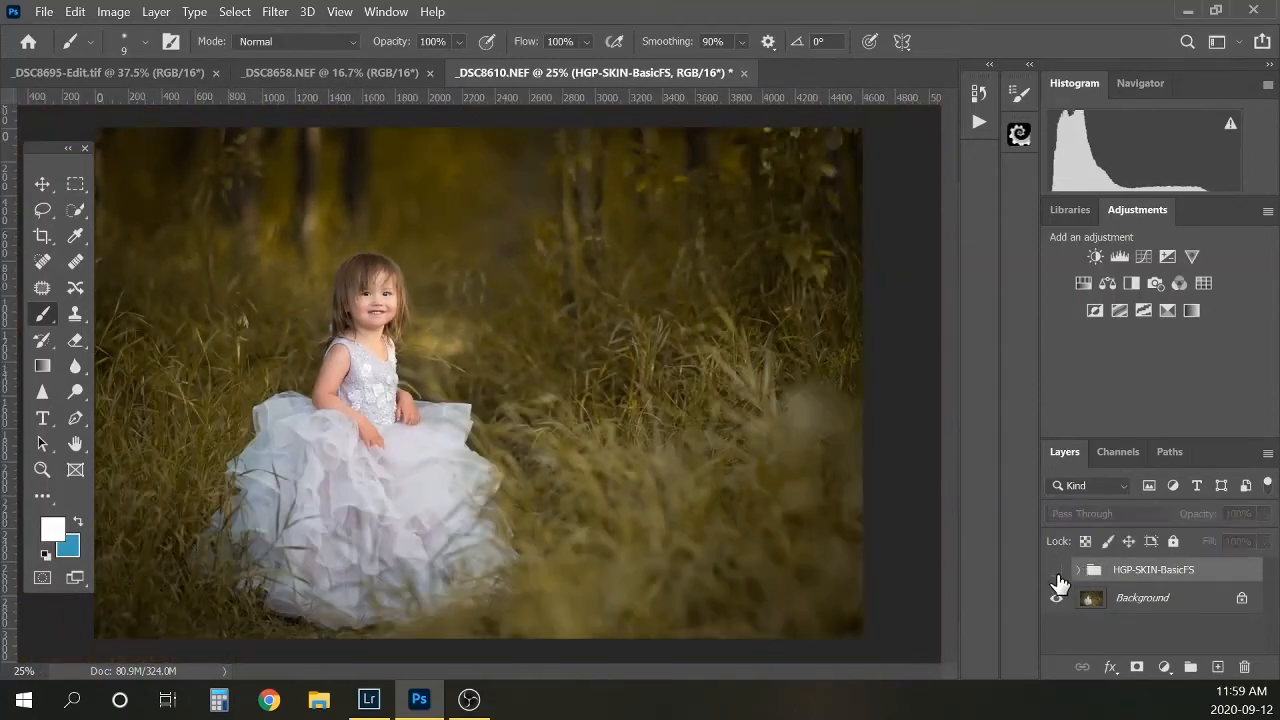
left_click(1057, 575)
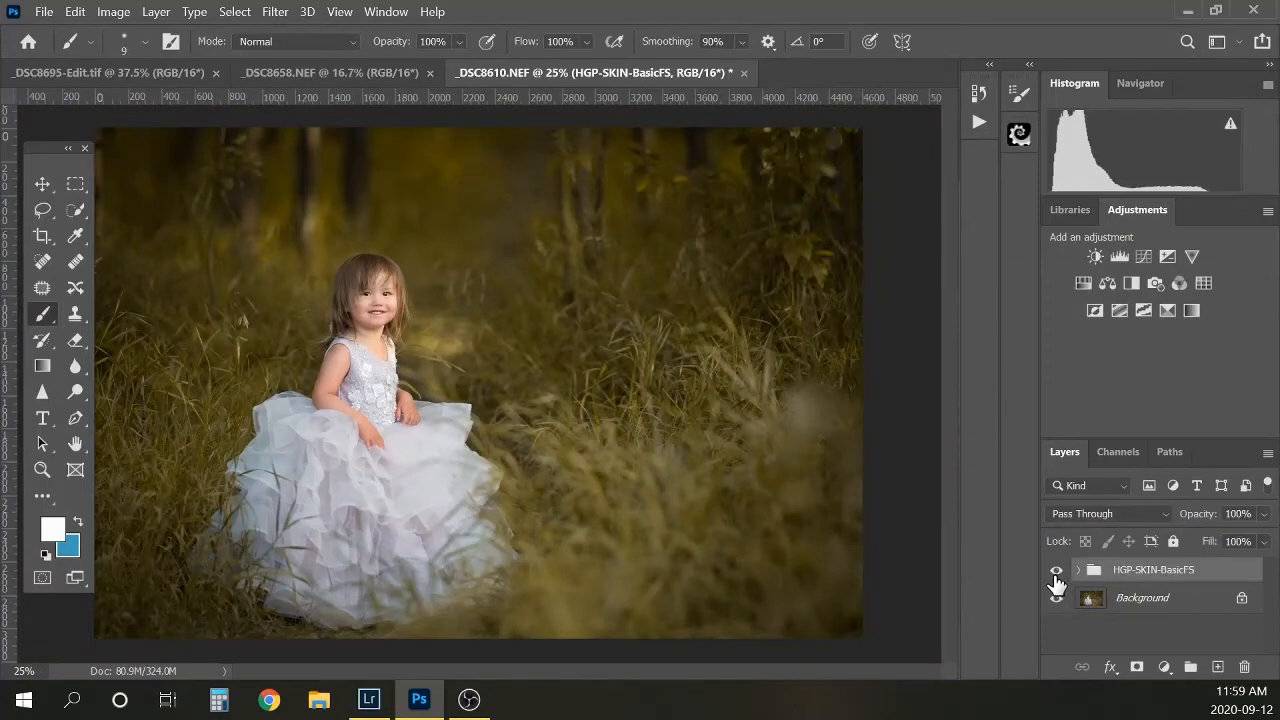
left_click(1056, 575)
key("ctrl+plus")
key("ctrl+plus")
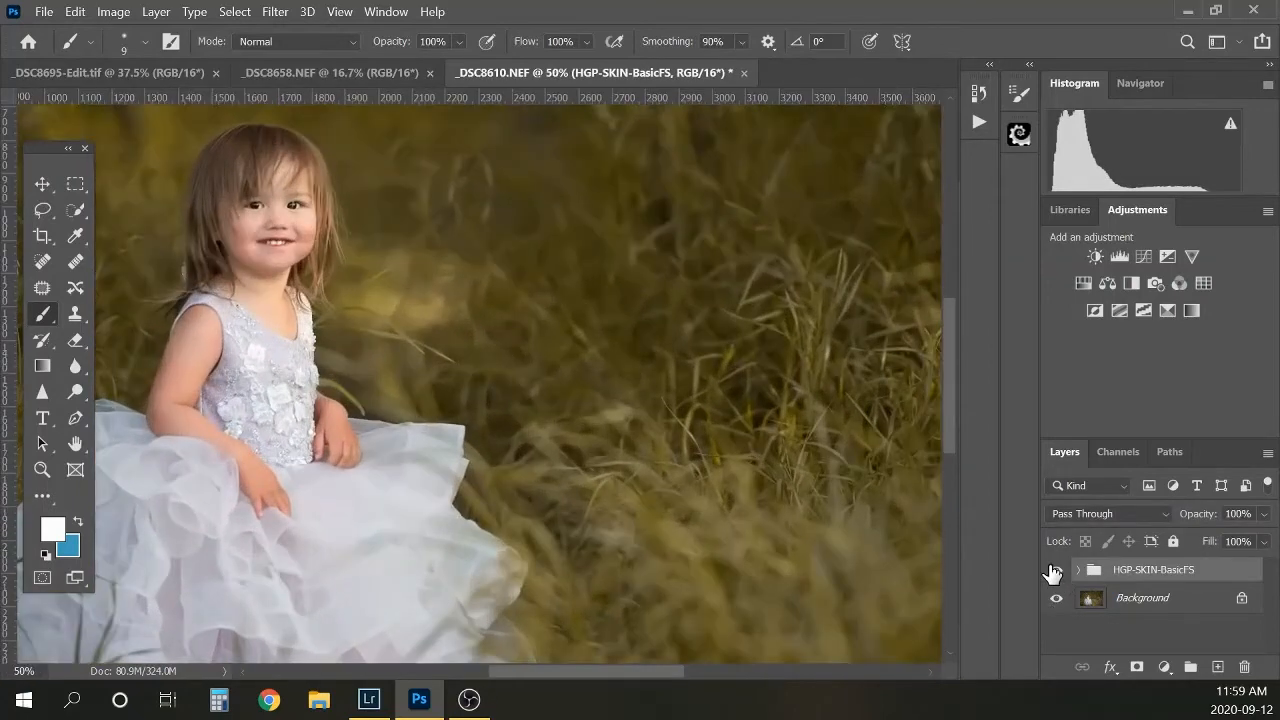
Step: Toggle the HGP-SKIN-BasicFS group to compare the girl with and without the skin retouching
left_click(1055, 571)
left_click_drag(644, 675, 624, 669)
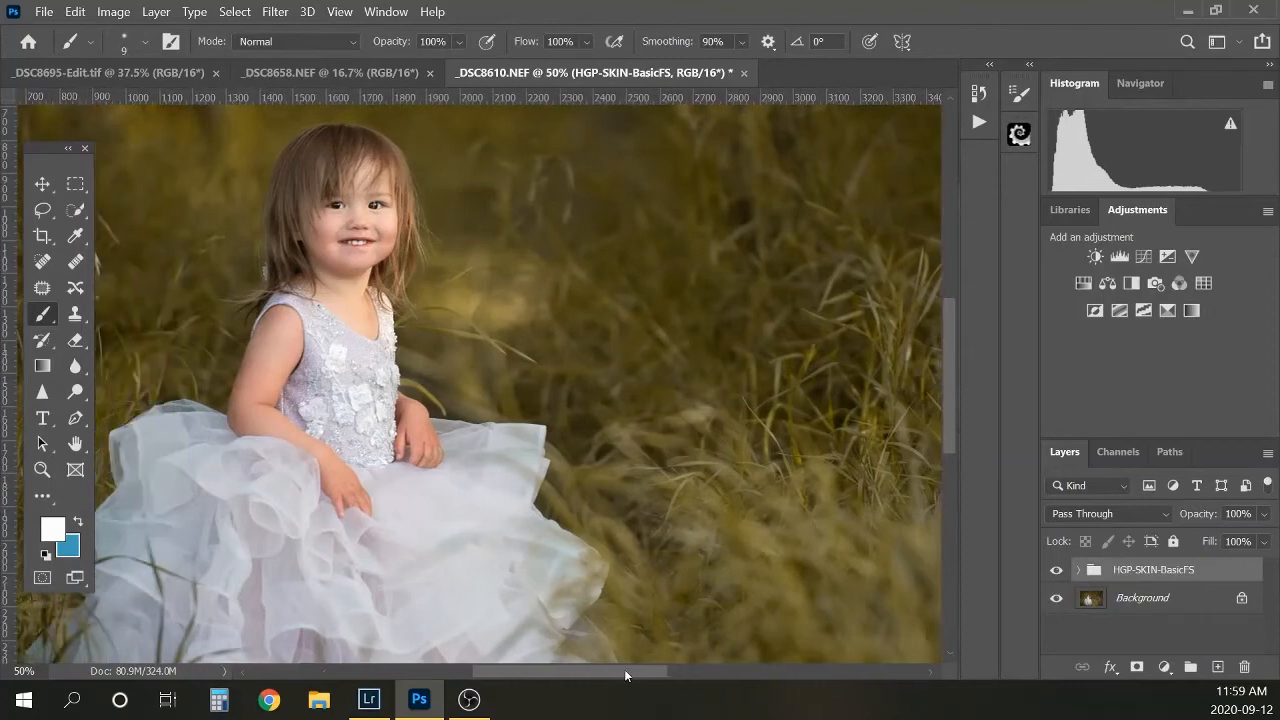
left_click(1057, 576)
key("ctrl+minus")
key("ctrl+minus")
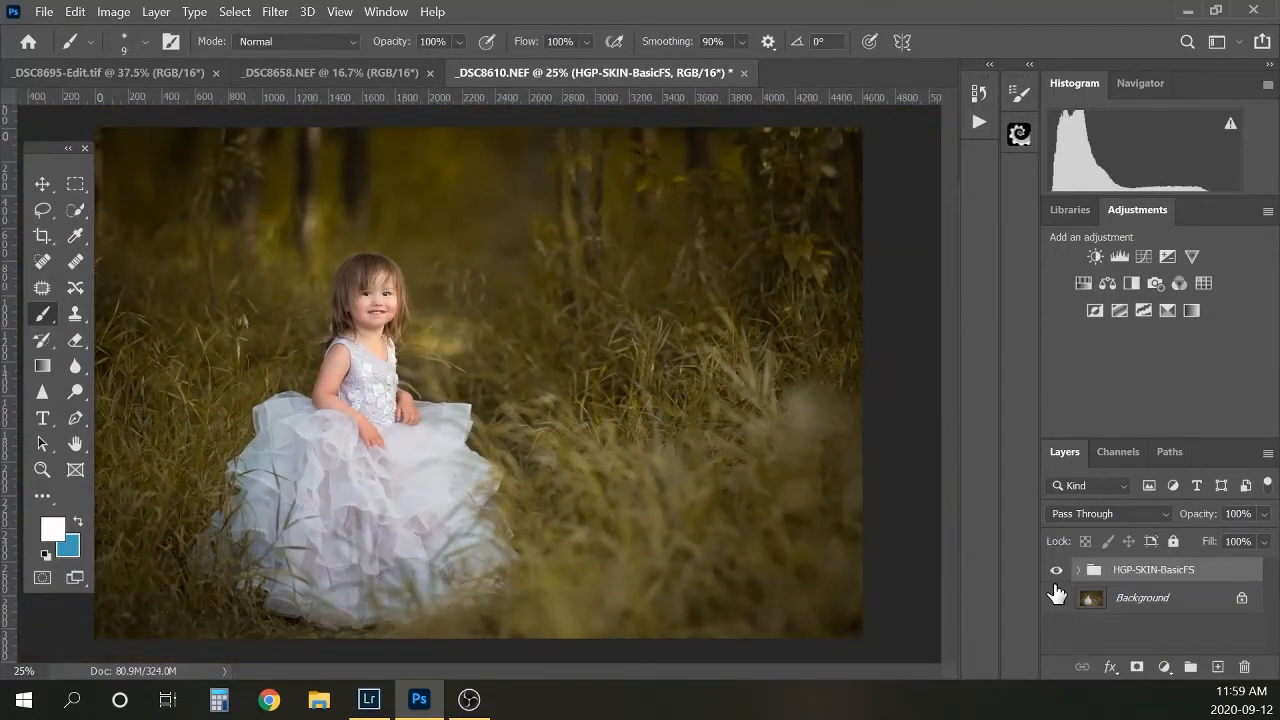
Step: Flatten the skin retouching group and the background into a single layer
right_click(1168, 597)
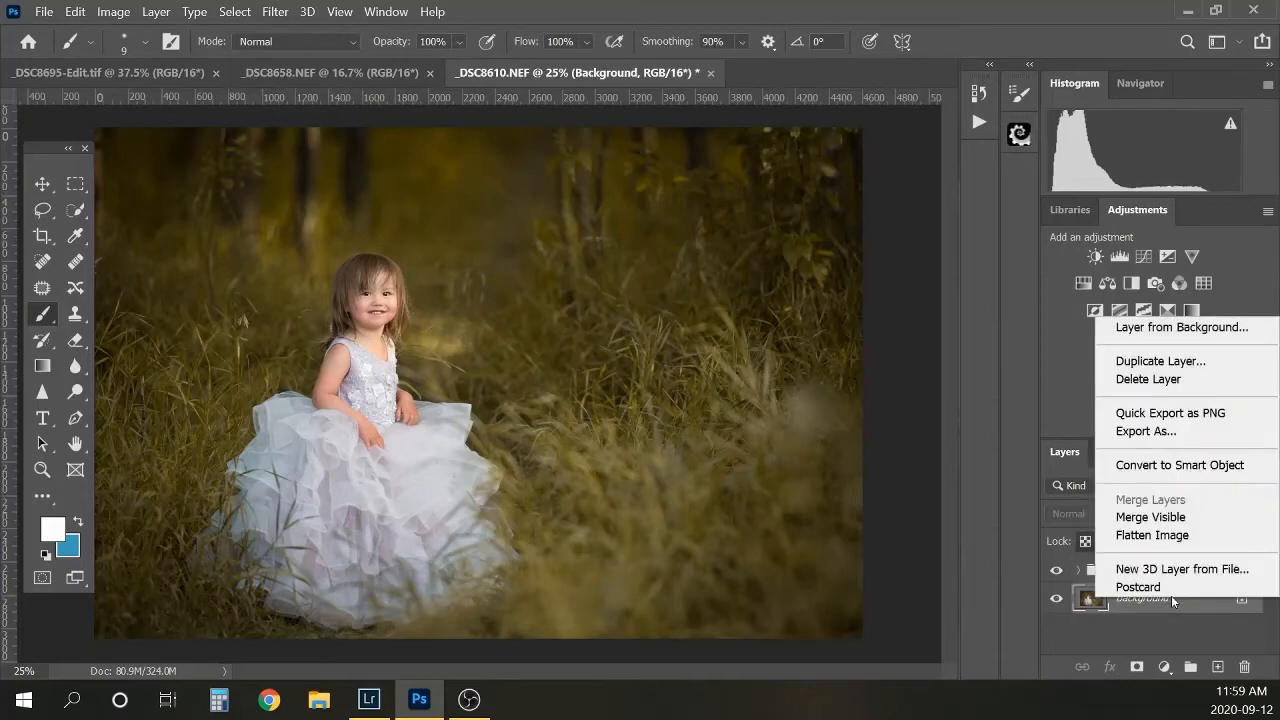
left_click(1150, 535)
key("ctrl+minus")
key("m")
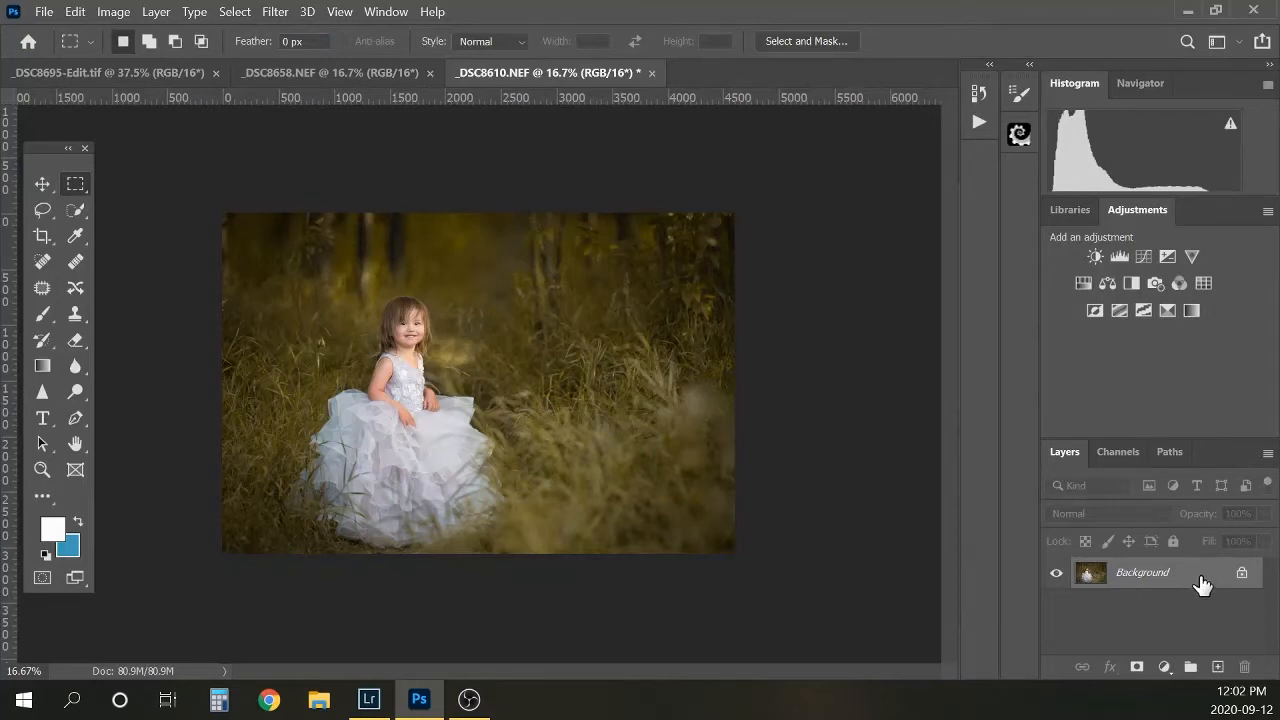
Step: Duplicate the Background layer and rename the copy Soften edge
left_click_drag(1188, 578, 1218, 657)
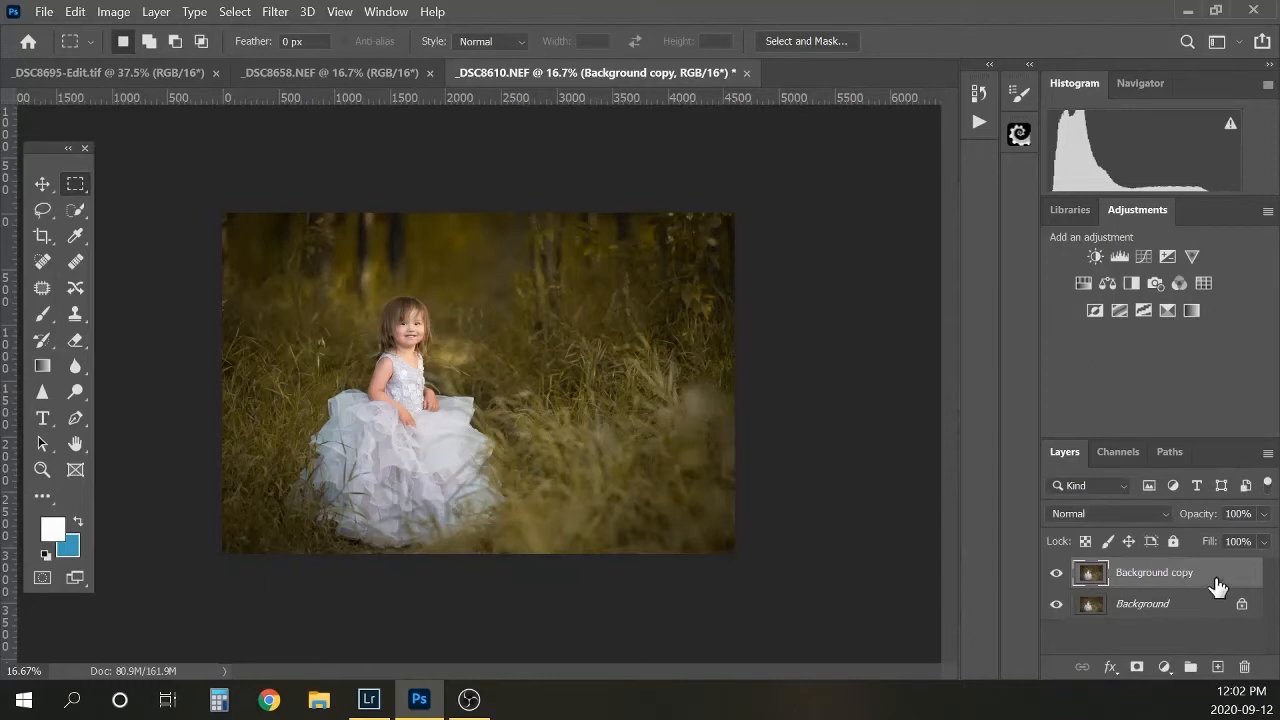
double_click(1157, 574)
type("Soften edge")
key("Return")
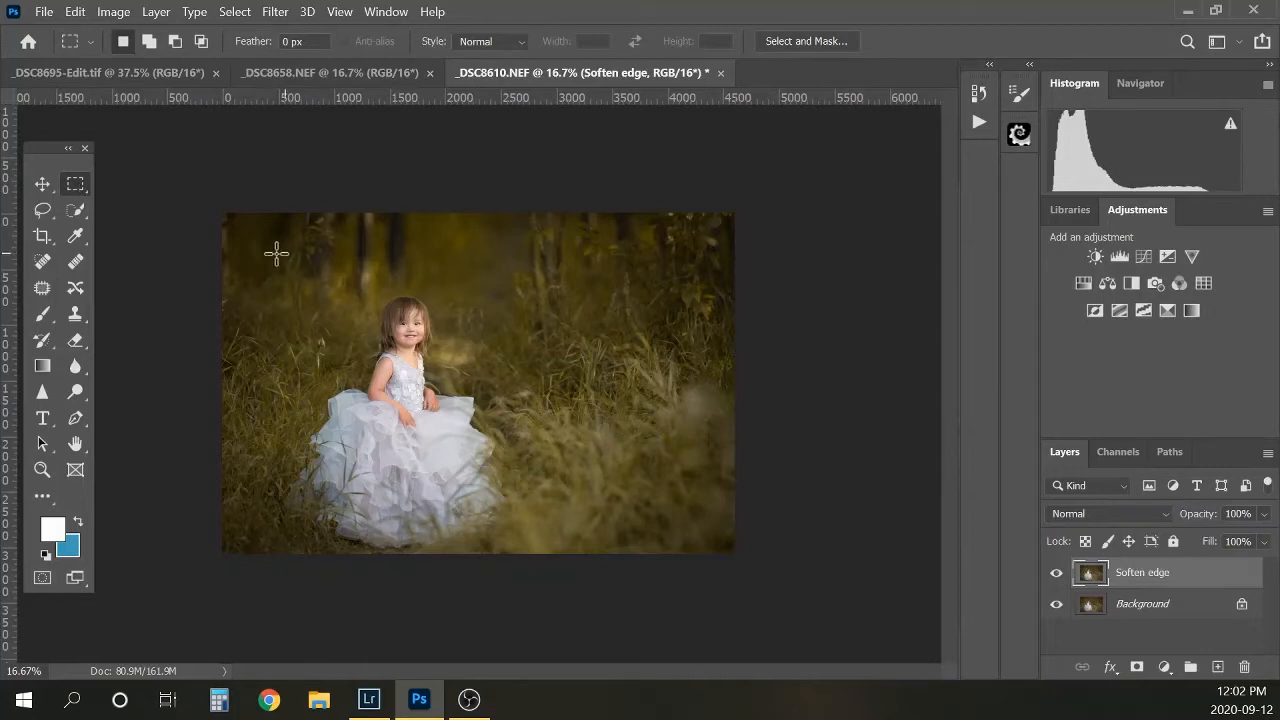
Step: Select the photo's outer border by inverting a rectangular selection drawn inside the edges, and feather it by 150 pixels
left_click_drag(259, 247, 697, 518)
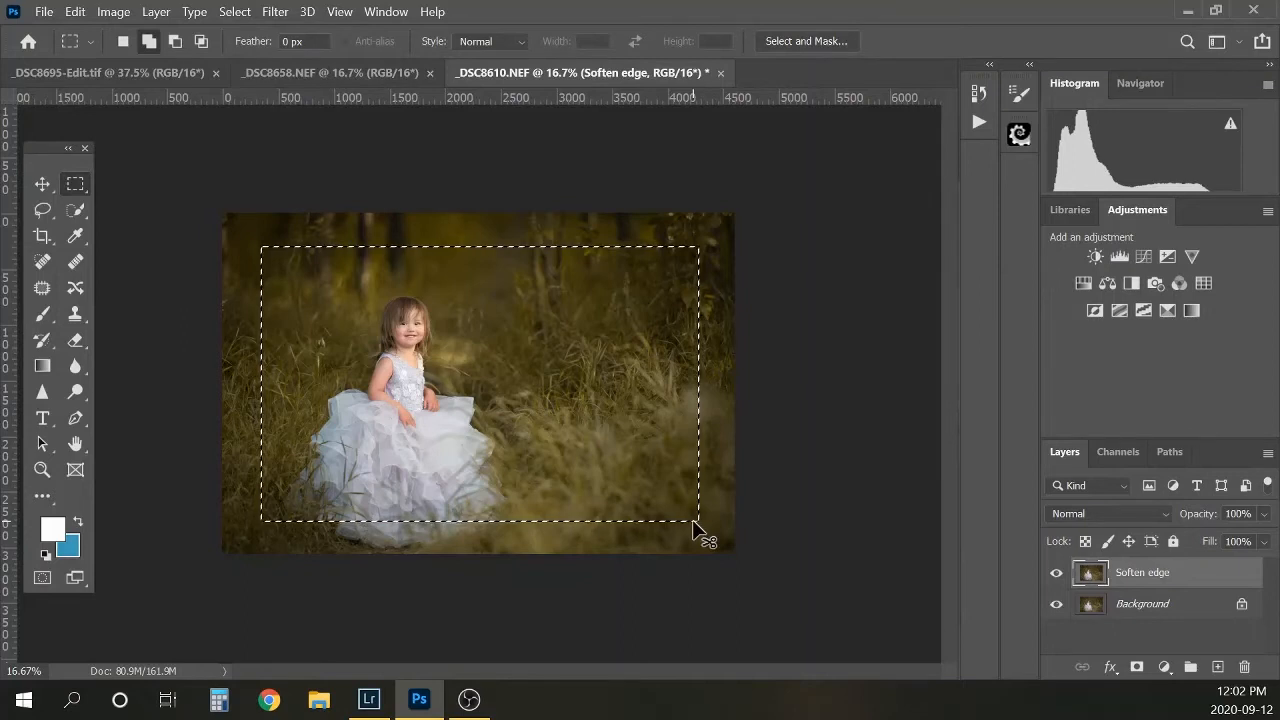
key("ctrl+shift+i")
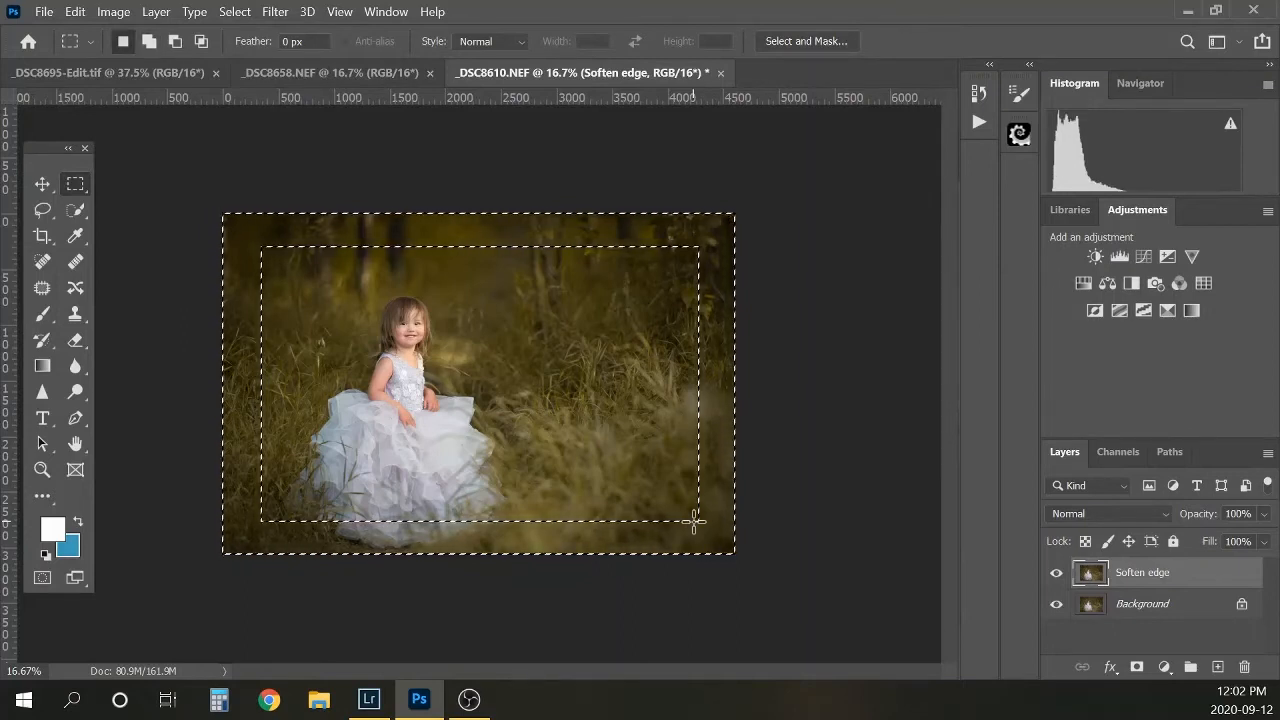
left_click(237, 15)
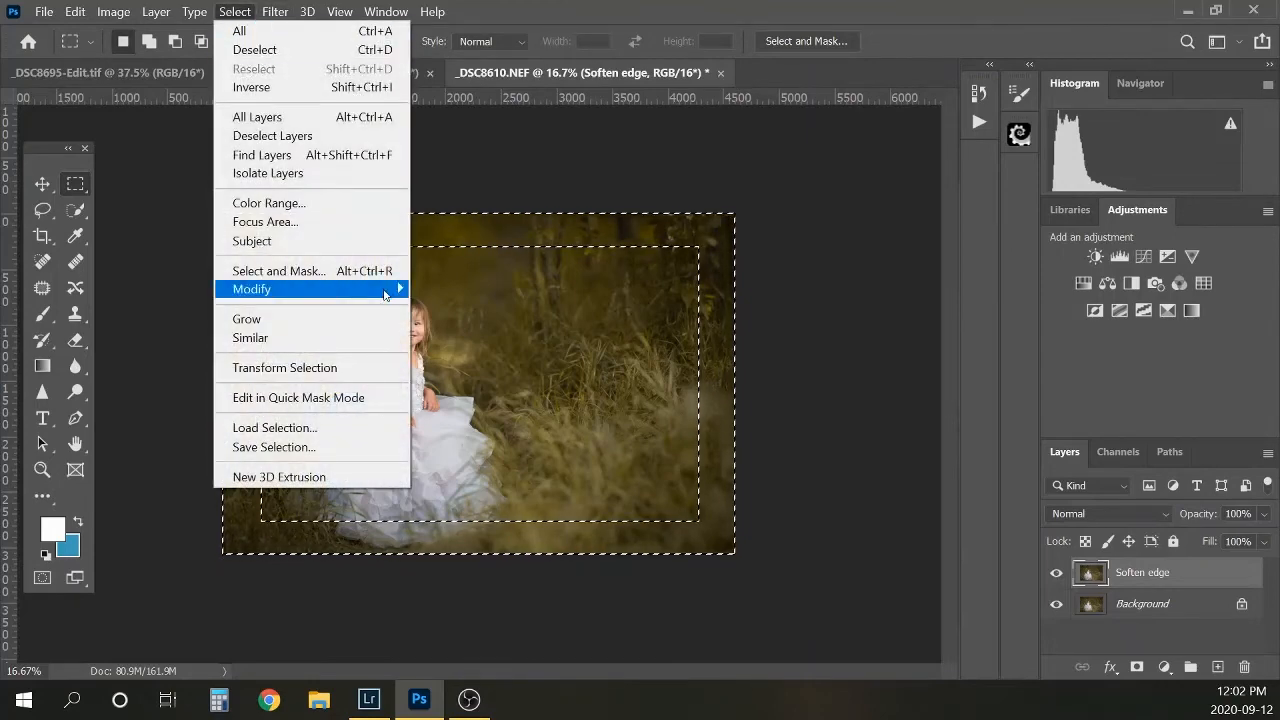
mouse_move(385, 292)
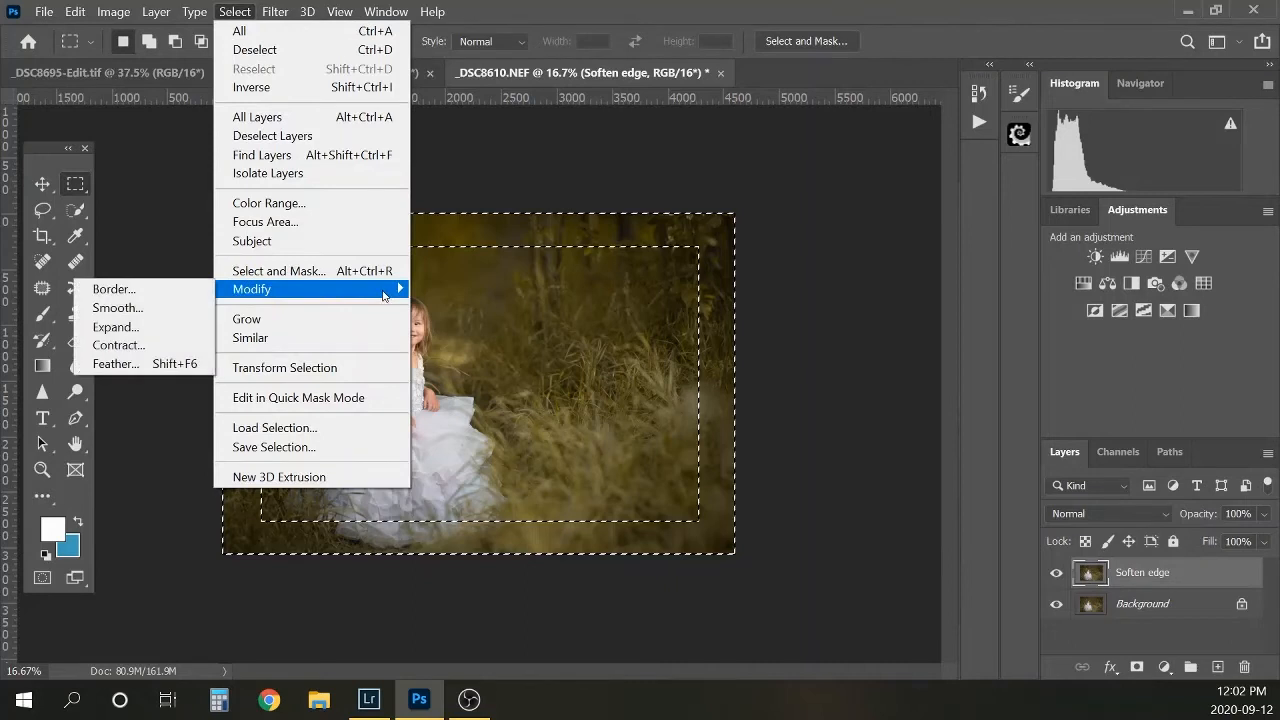
left_click(129, 366)
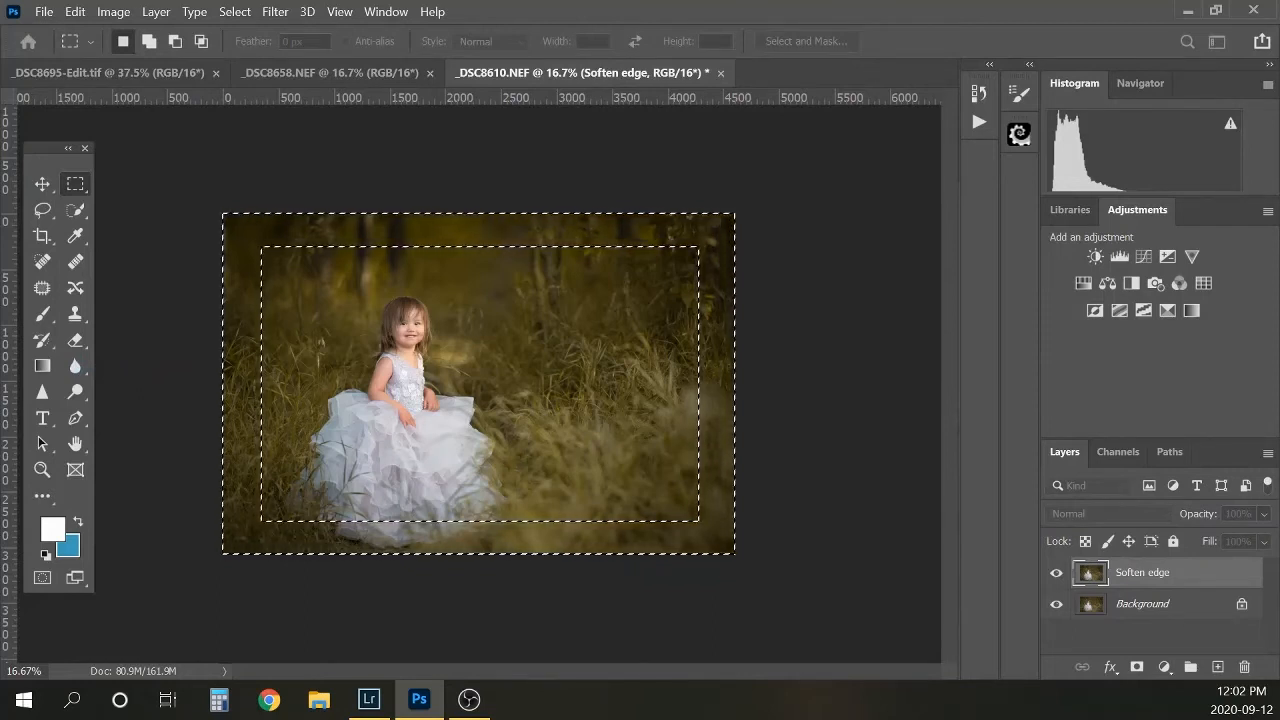
left_click_drag(262, 563, 566, 246)
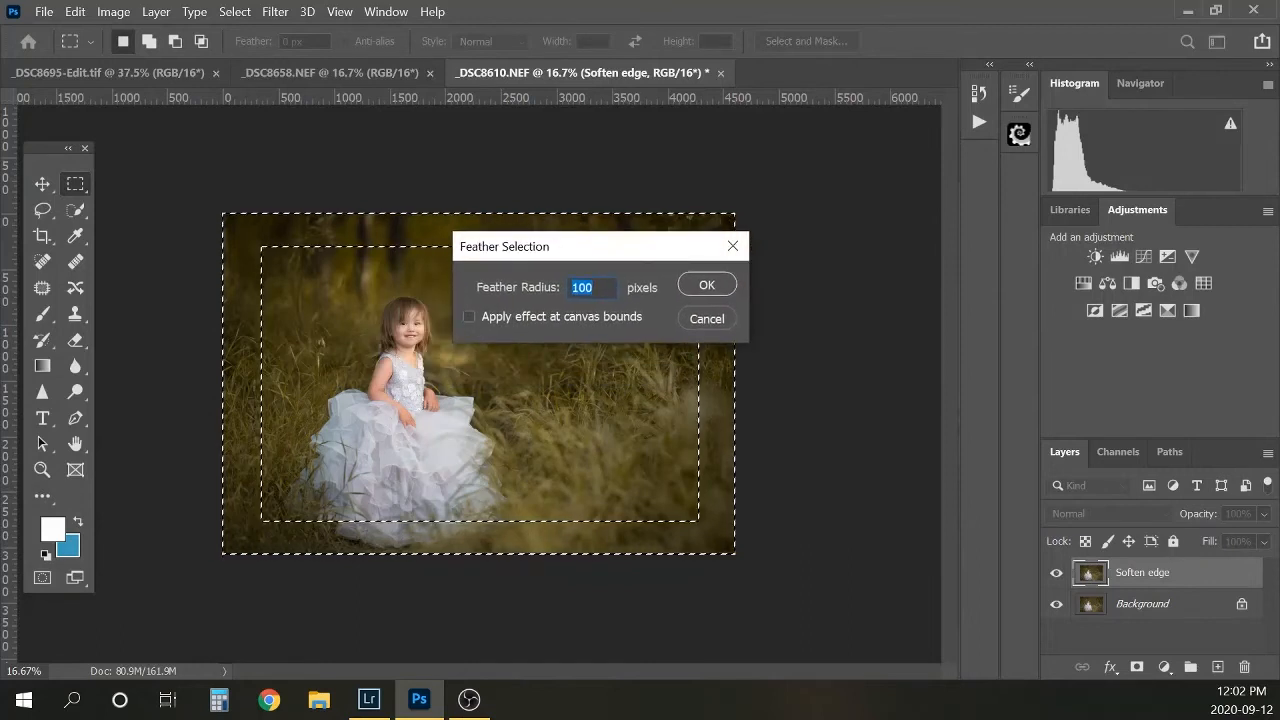
left_click(583, 287)
key("BackSpace")
type("5")
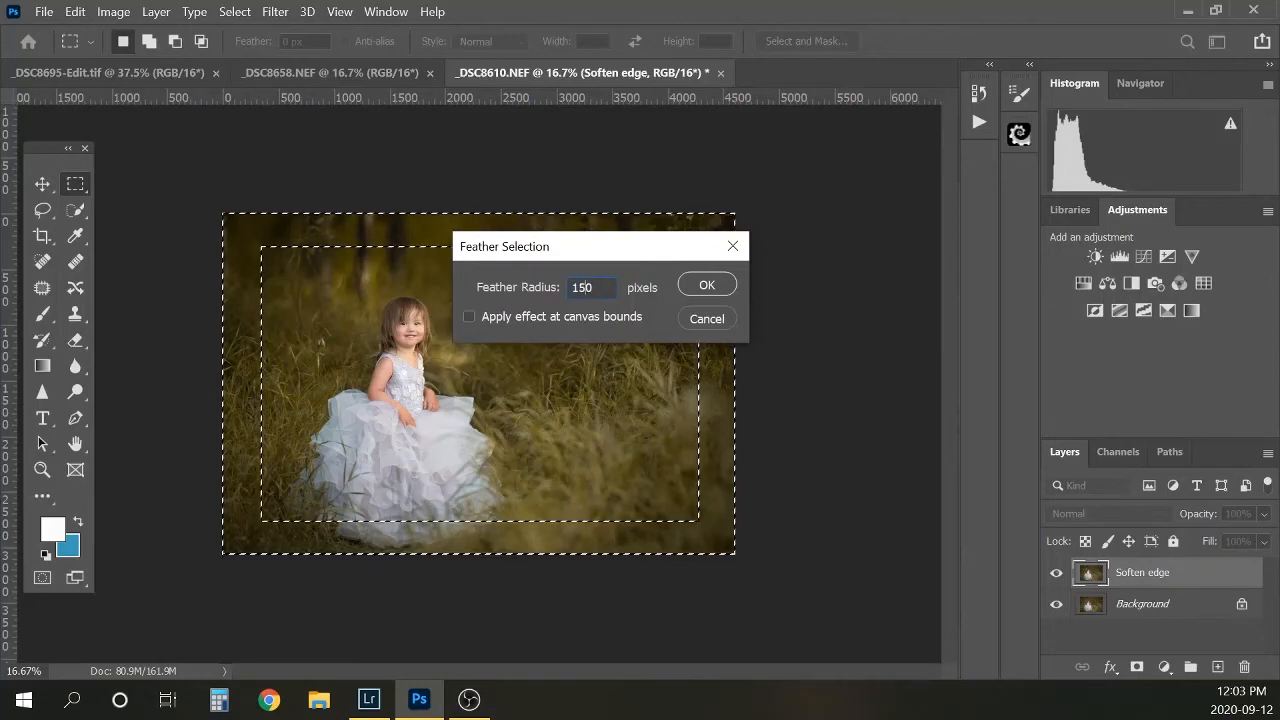
left_click(714, 286)
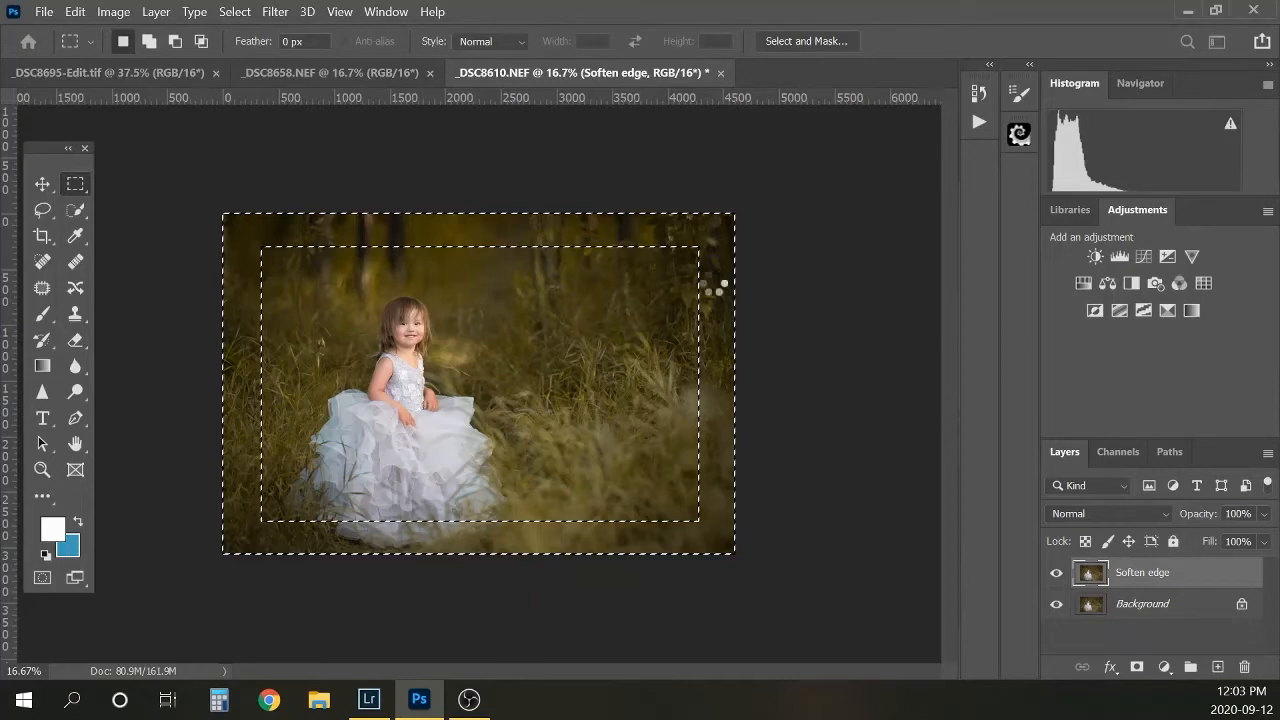
Step: Apply a Gaussian Blur with a 22.2-pixel radius to the selected border of the Soften edge layer, and deselect
left_click(275, 11)
mouse_move(304, 234)
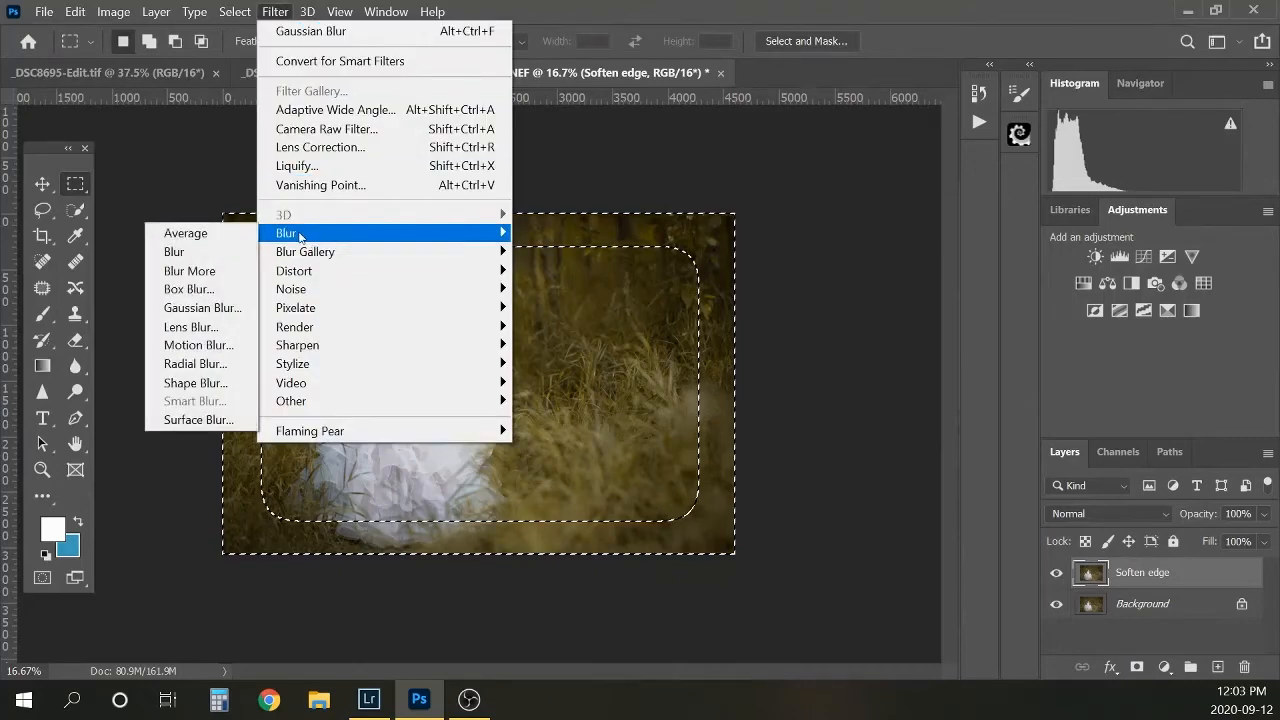
left_click(224, 308)
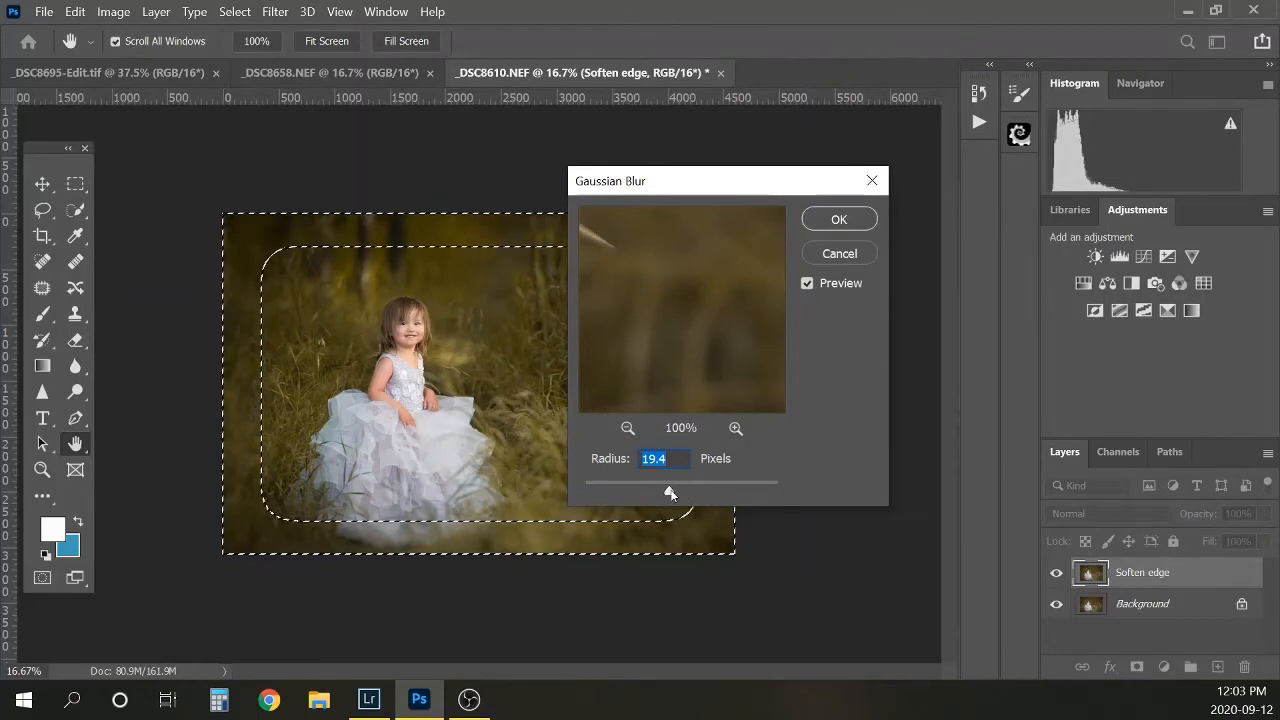
left_click_drag(680, 489, 683, 490)
left_click_drag(677, 489, 671, 490)
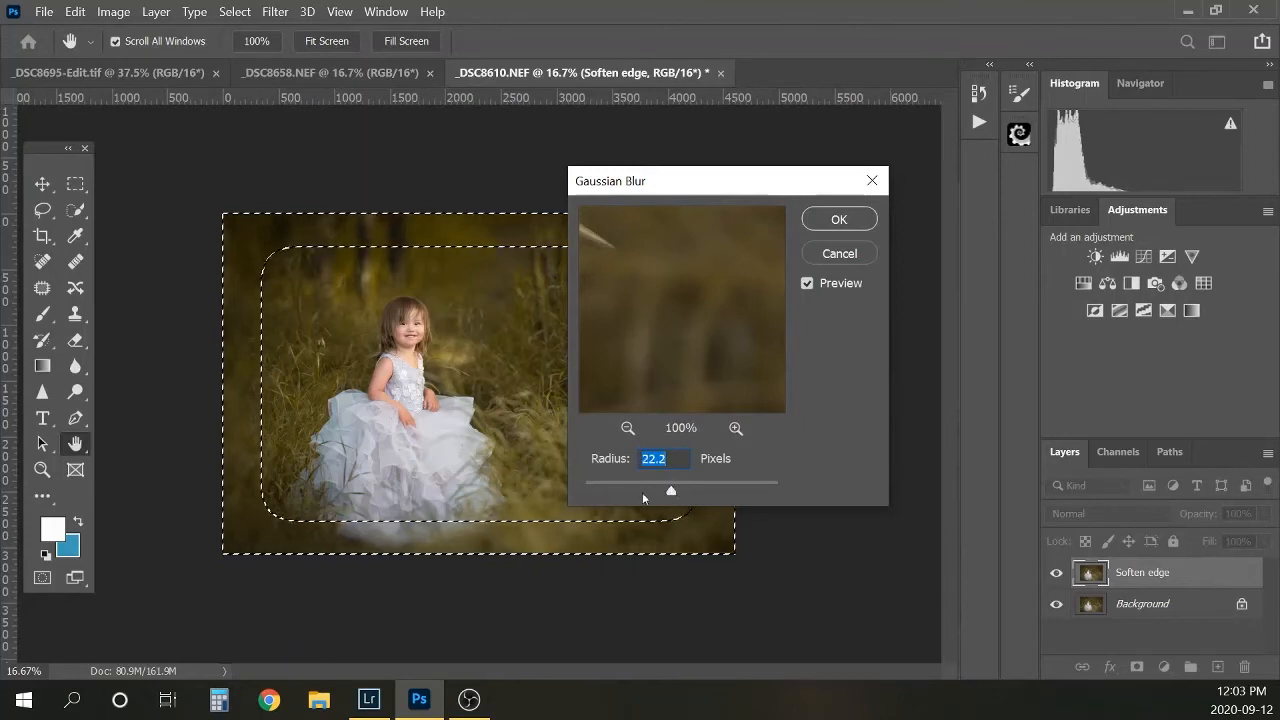
left_click(845, 221)
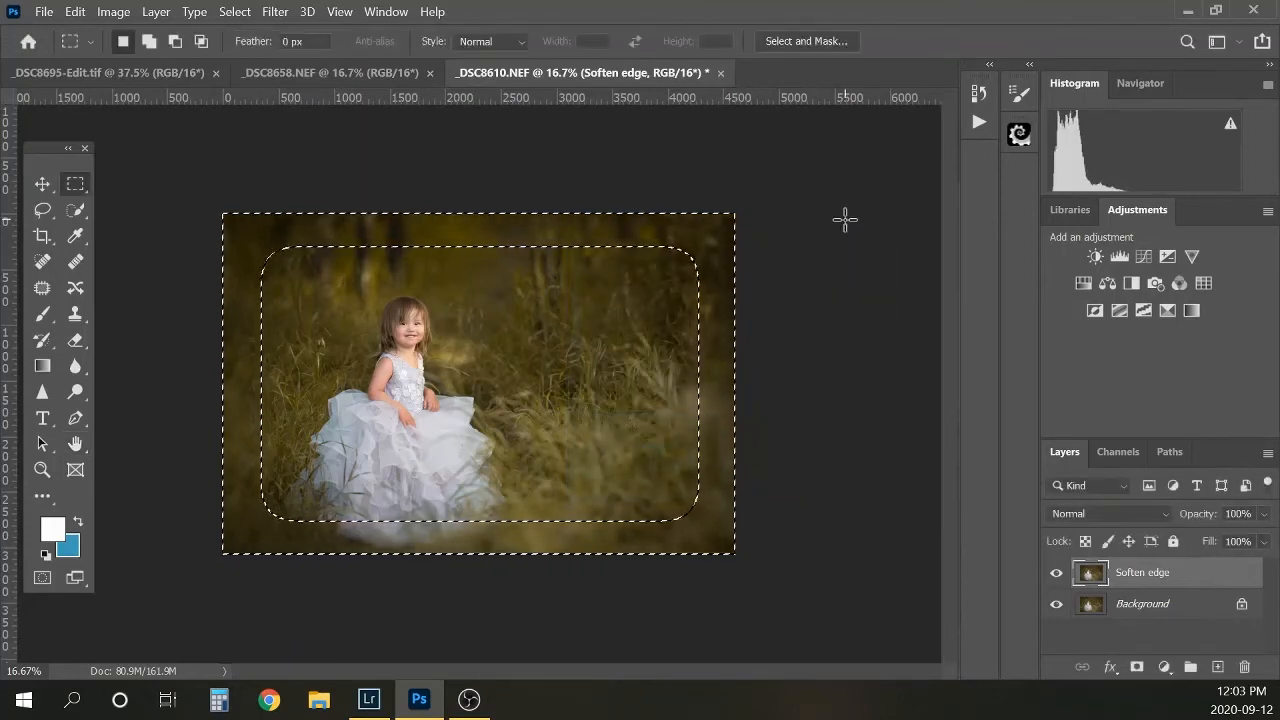
key("ctrl+d")
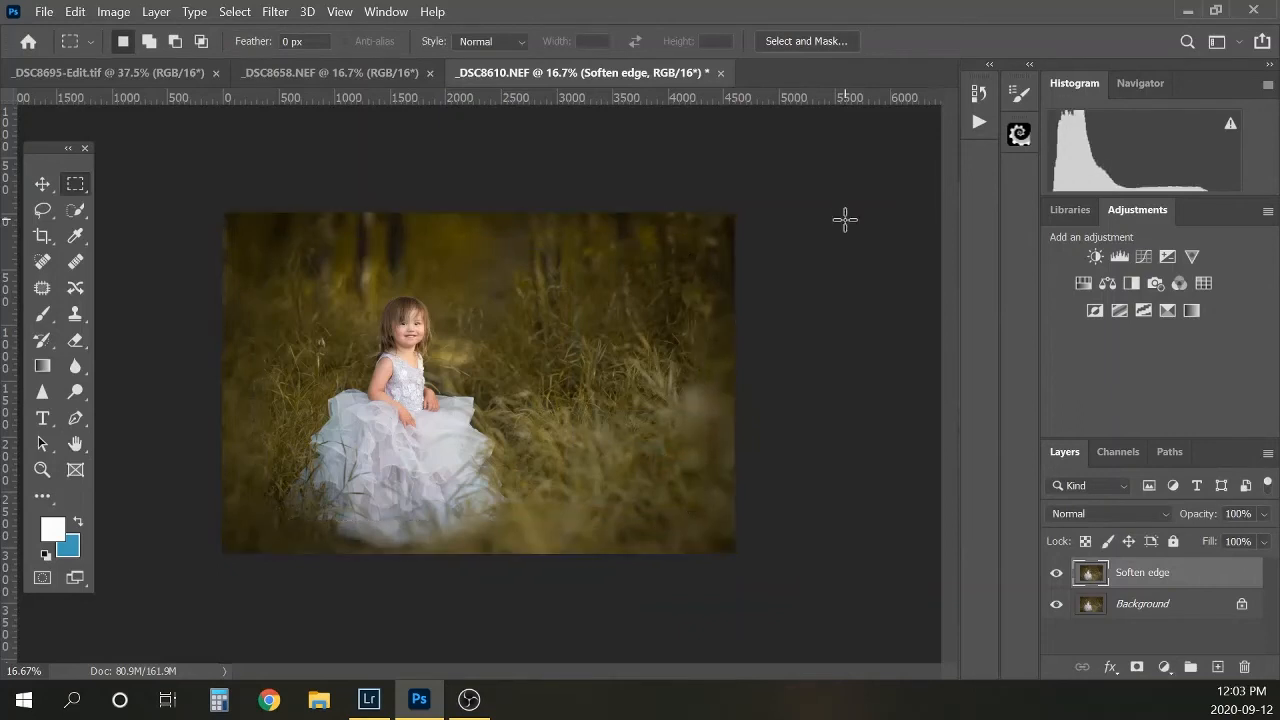
Step: Set the Soften edge layer's opacity to 40% and toggle the layer to check the softened borders
left_click(1263, 515)
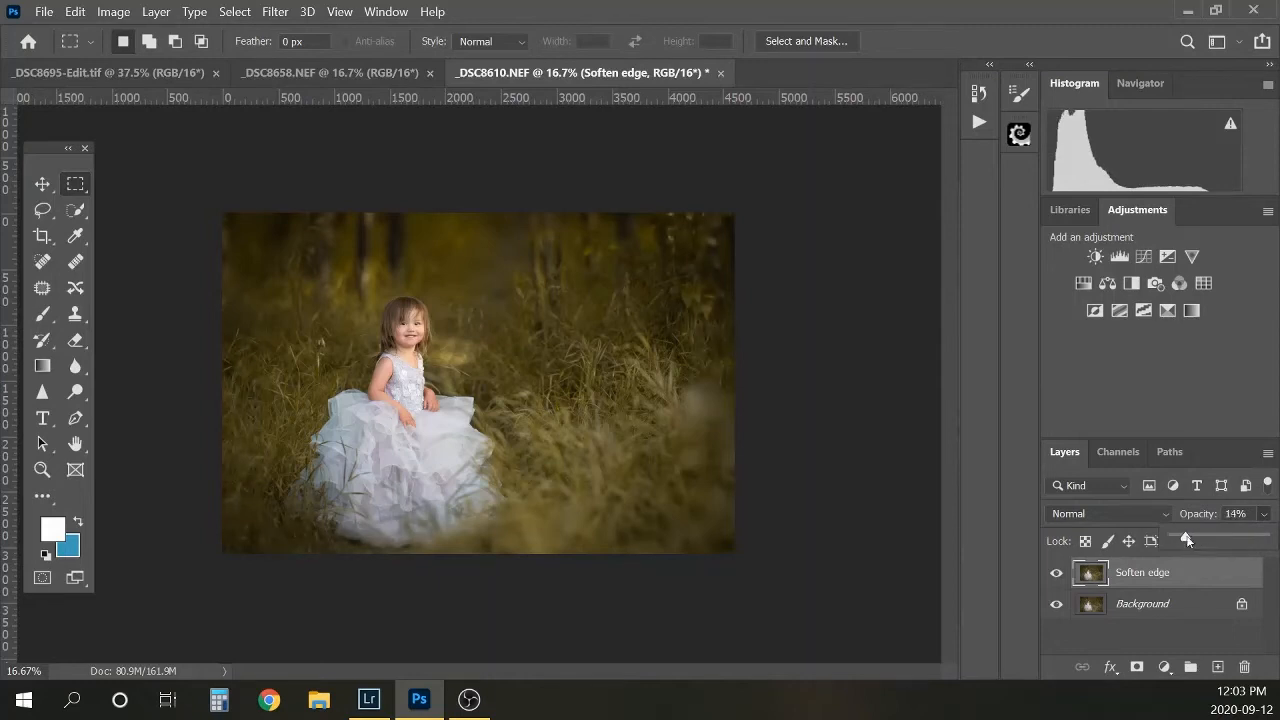
left_click_drag(1193, 539, 1201, 540)
left_click(1057, 576)
left_click(1058, 577)
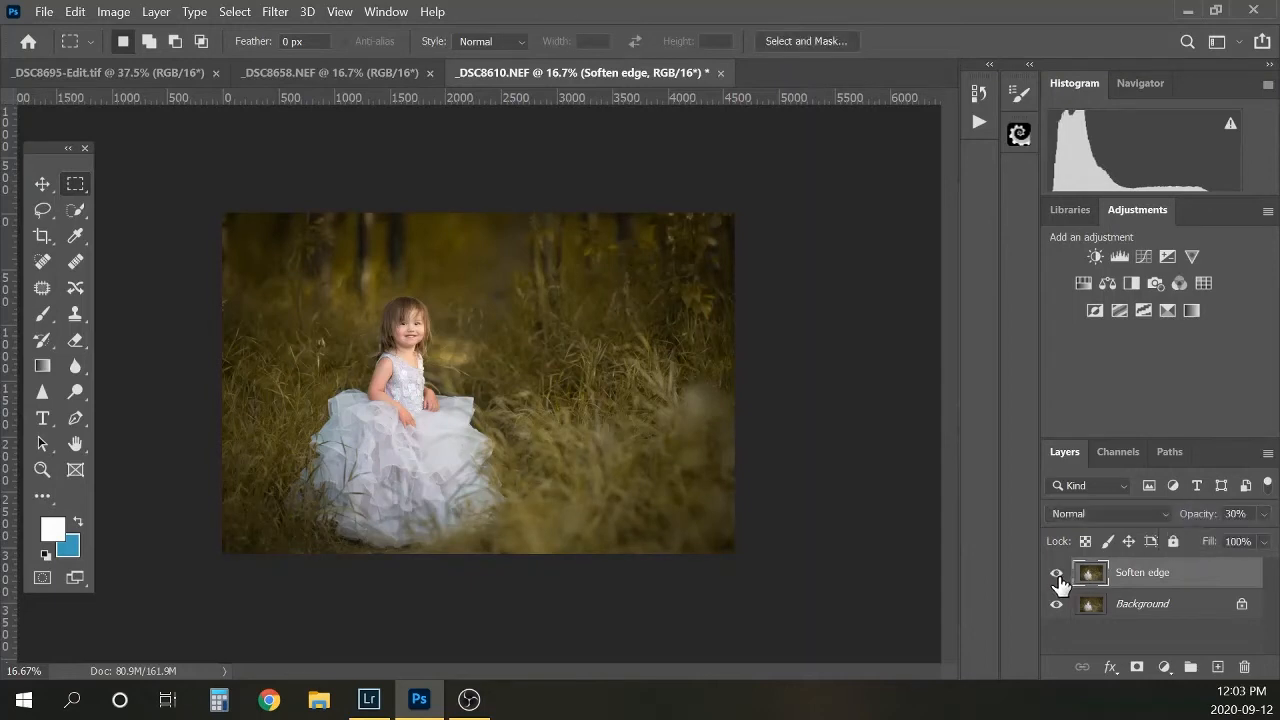
left_click(1208, 516)
type("40")
left_click(1057, 574)
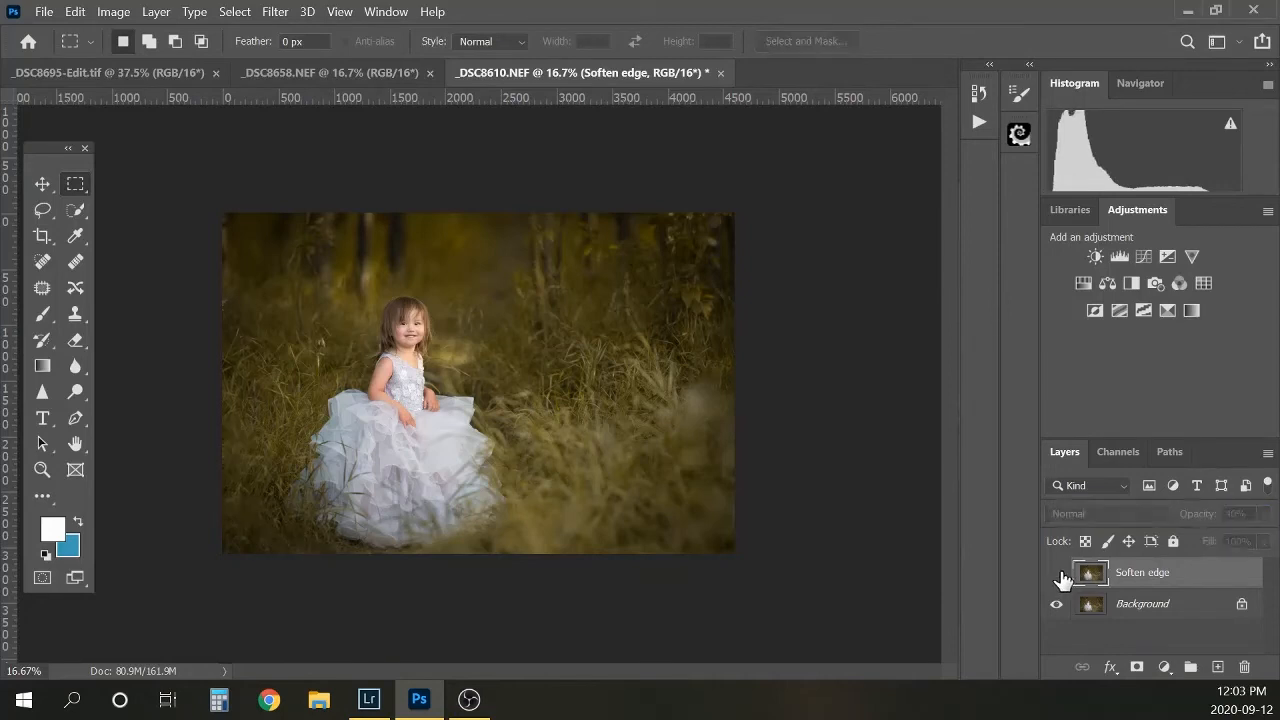
left_click(1059, 577)
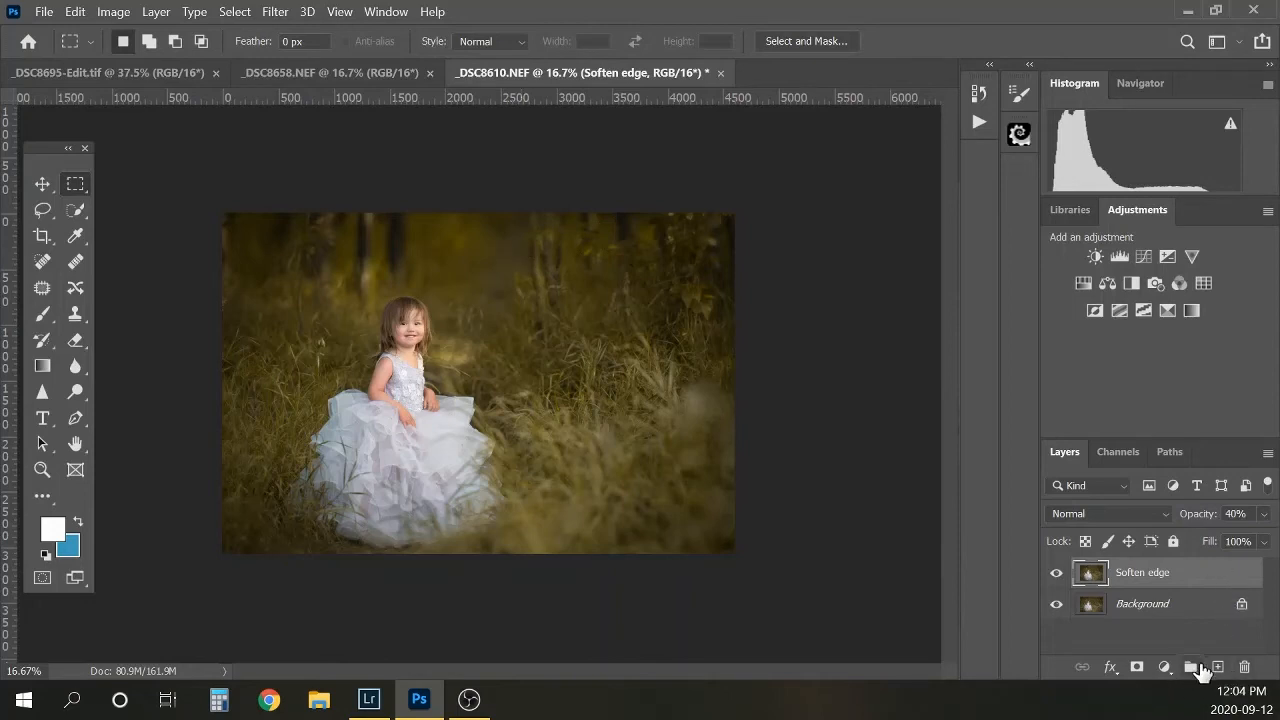
Step: Add a gradient fill layer above the Soften edge layer and set its style to Radial
left_click(1218, 668)
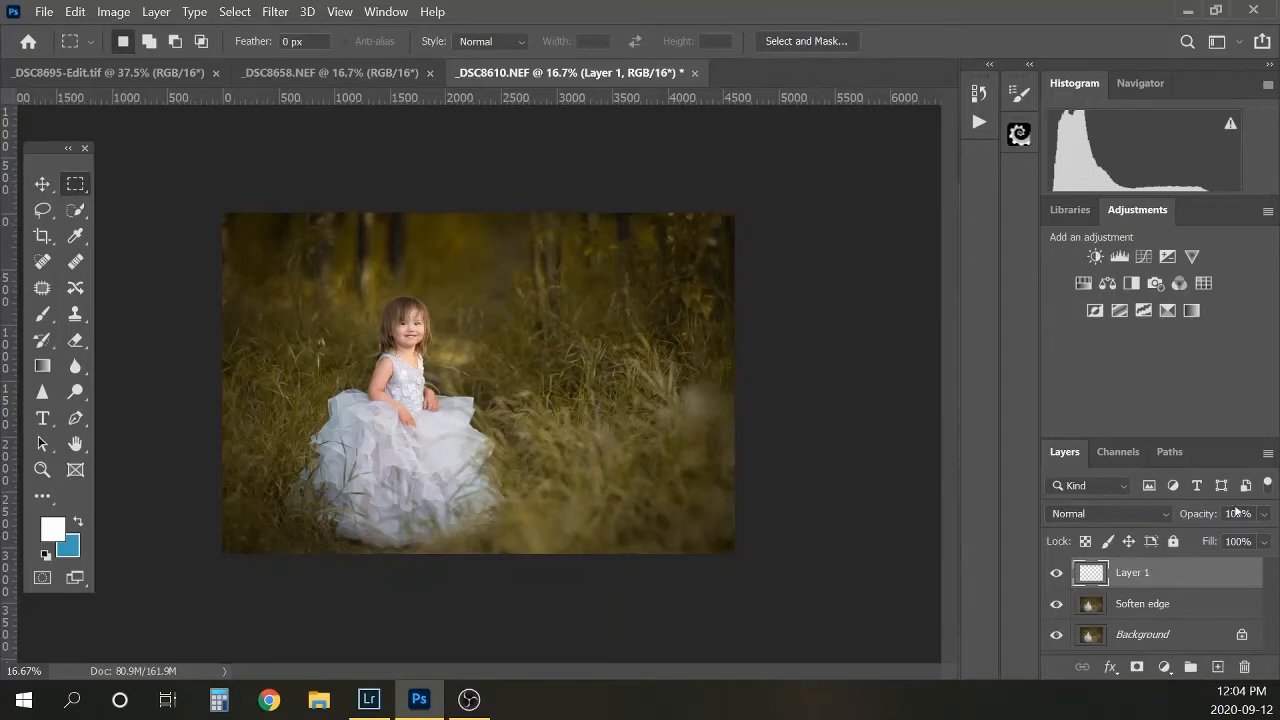
key("Delete")
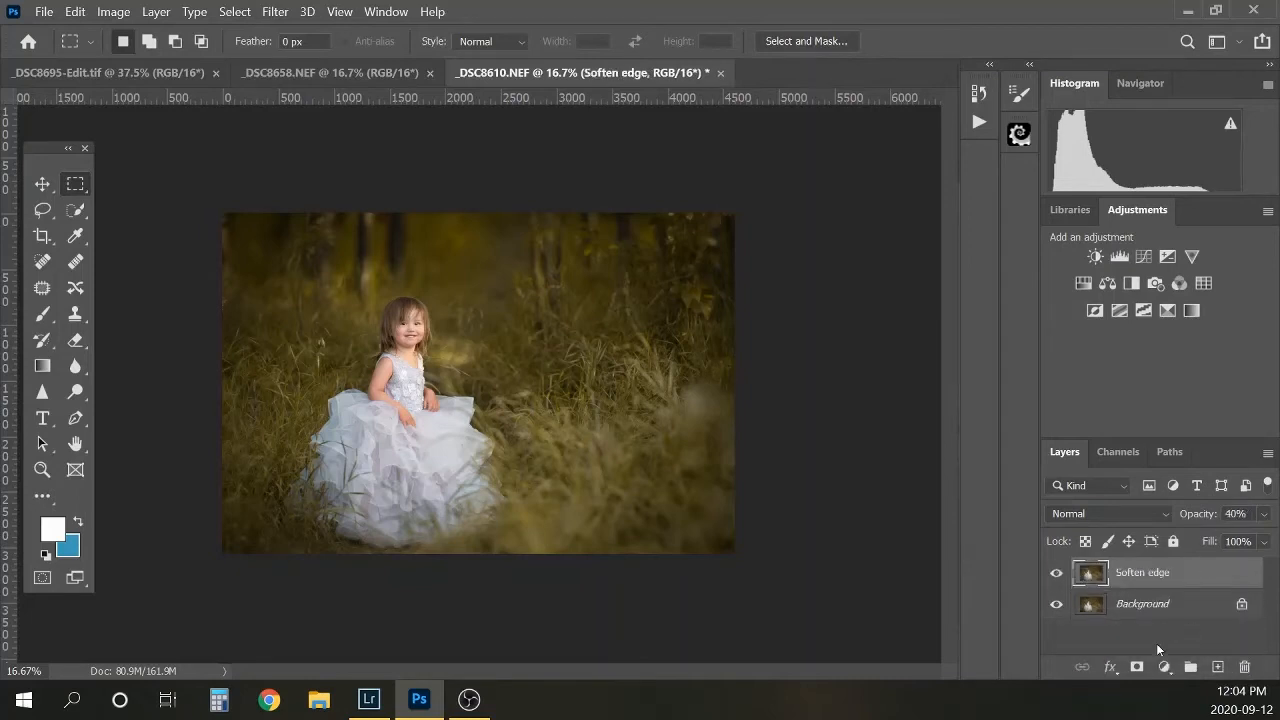
left_click(1164, 668)
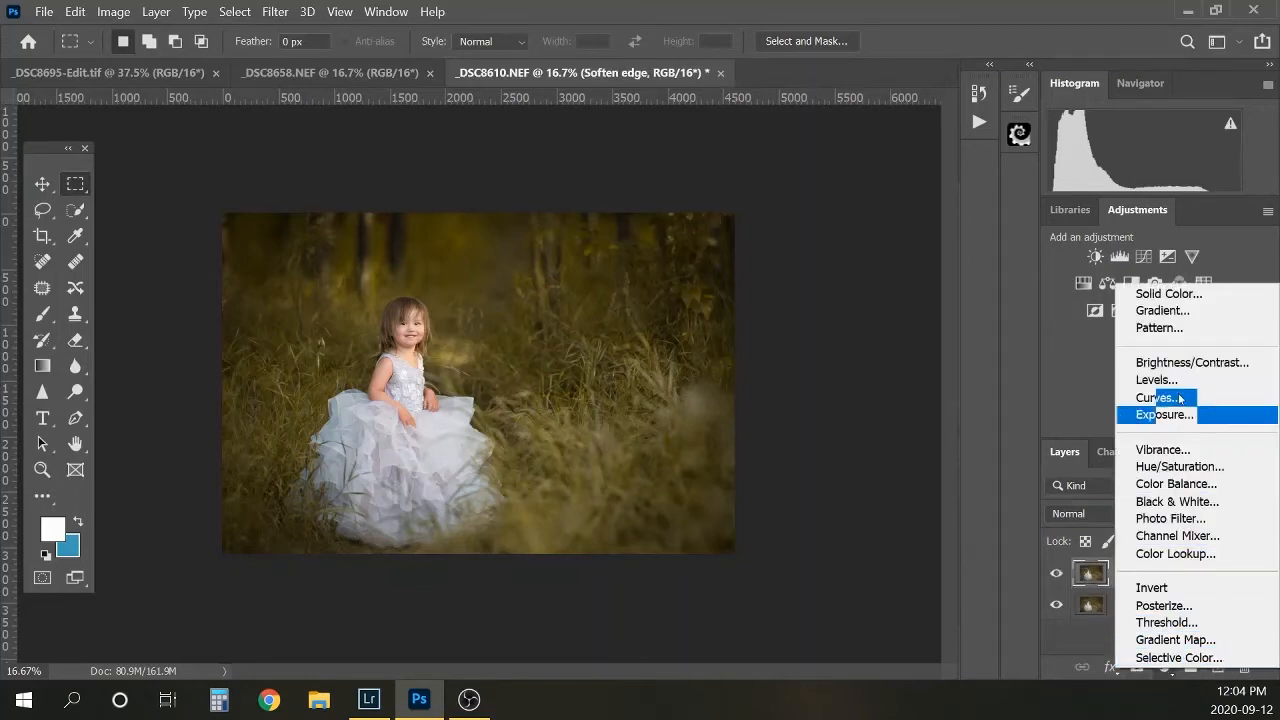
left_click(1160, 311)
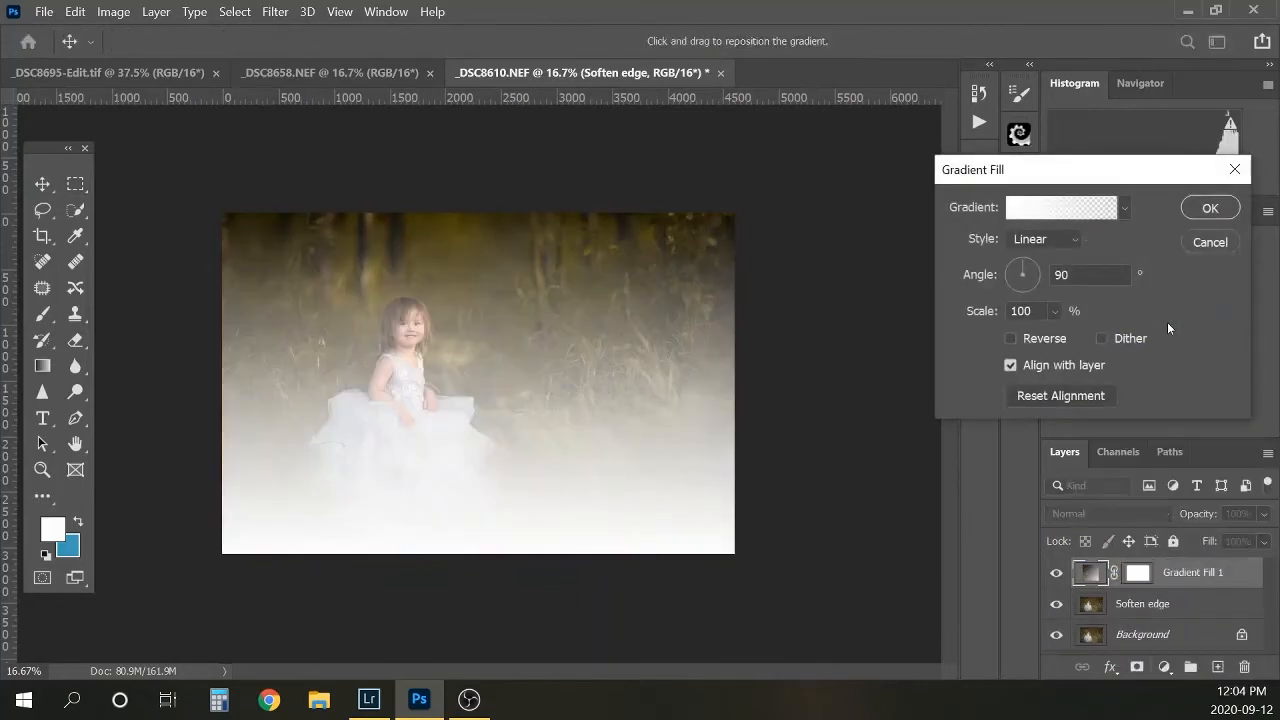
left_click(1046, 241)
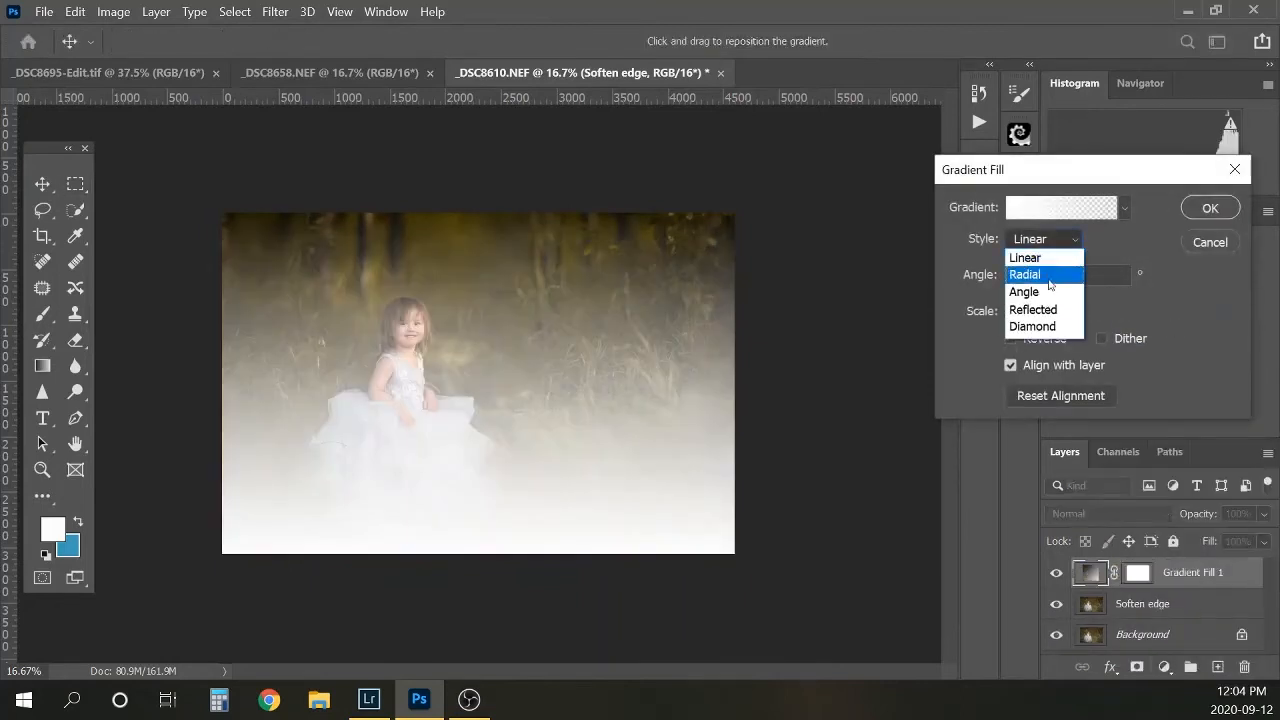
left_click(1048, 275)
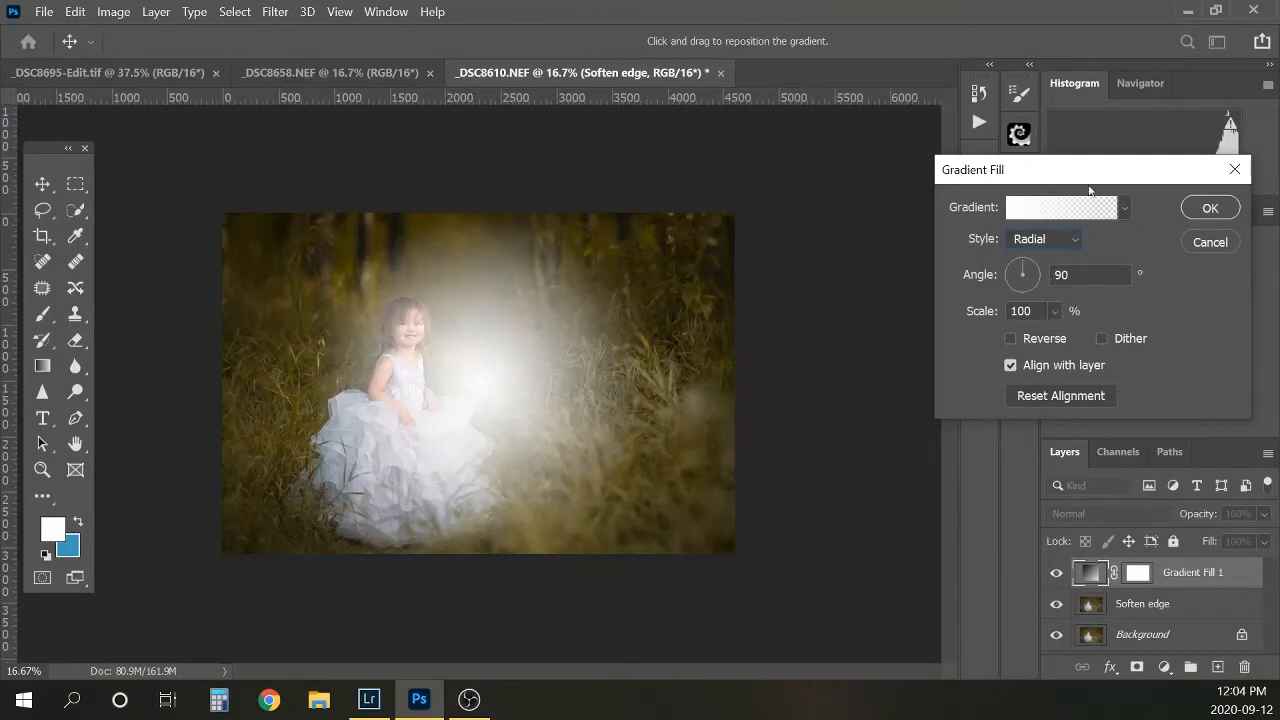
Step: Change the gradient's starting color stop to a warm golden tan, c5bc7d
left_click(1022, 213)
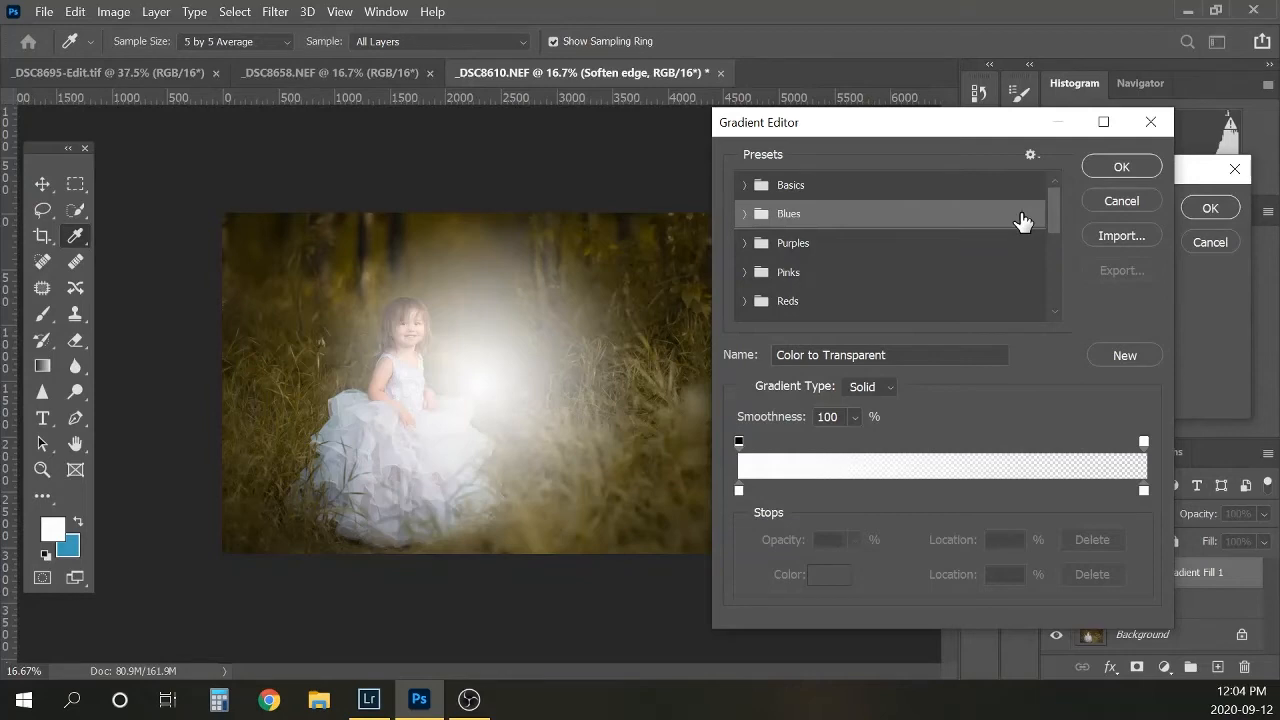
double_click(739, 490)
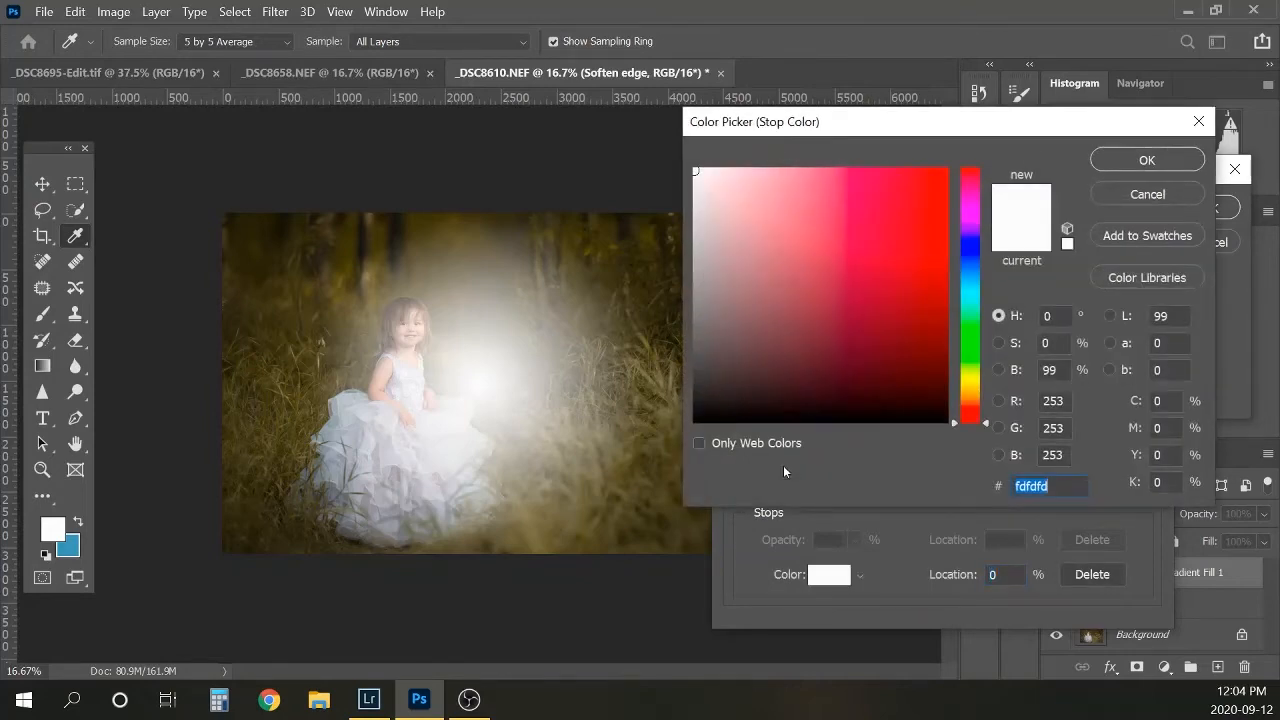
left_click(981, 397)
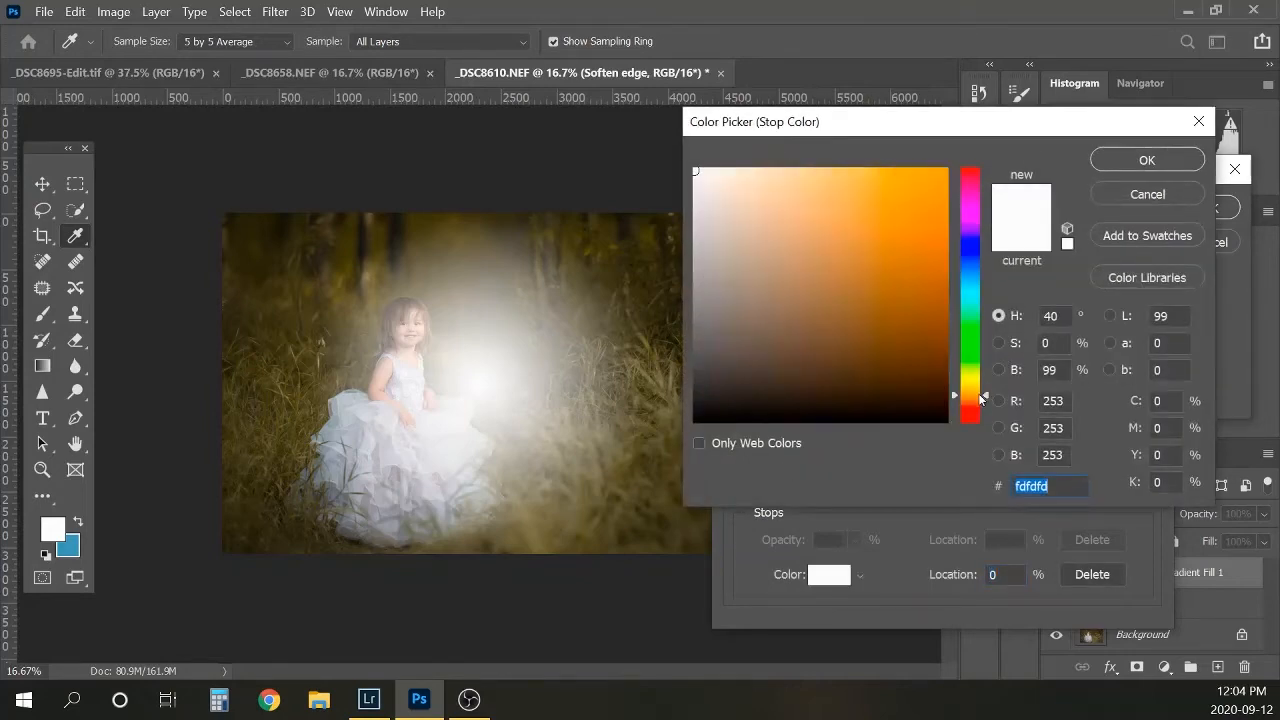
left_click_drag(980, 396, 979, 395)
left_click(538, 537)
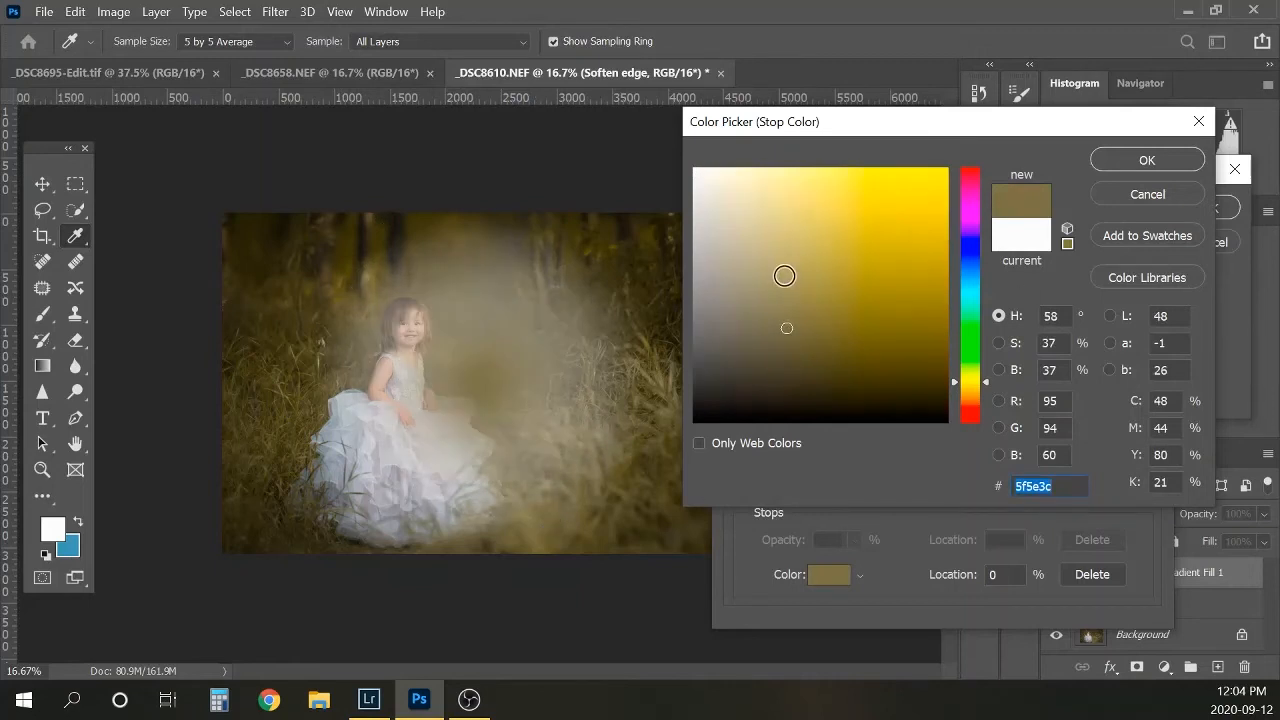
left_click(787, 258)
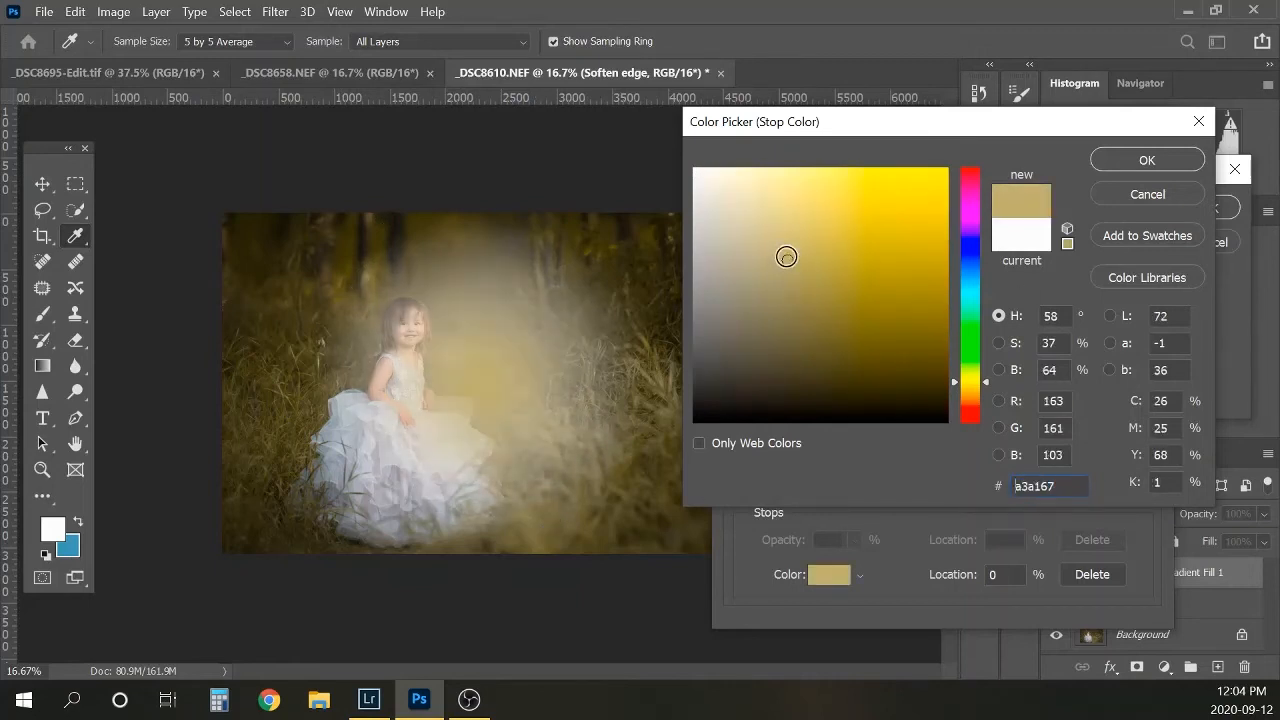
left_click_drag(787, 257, 788, 247)
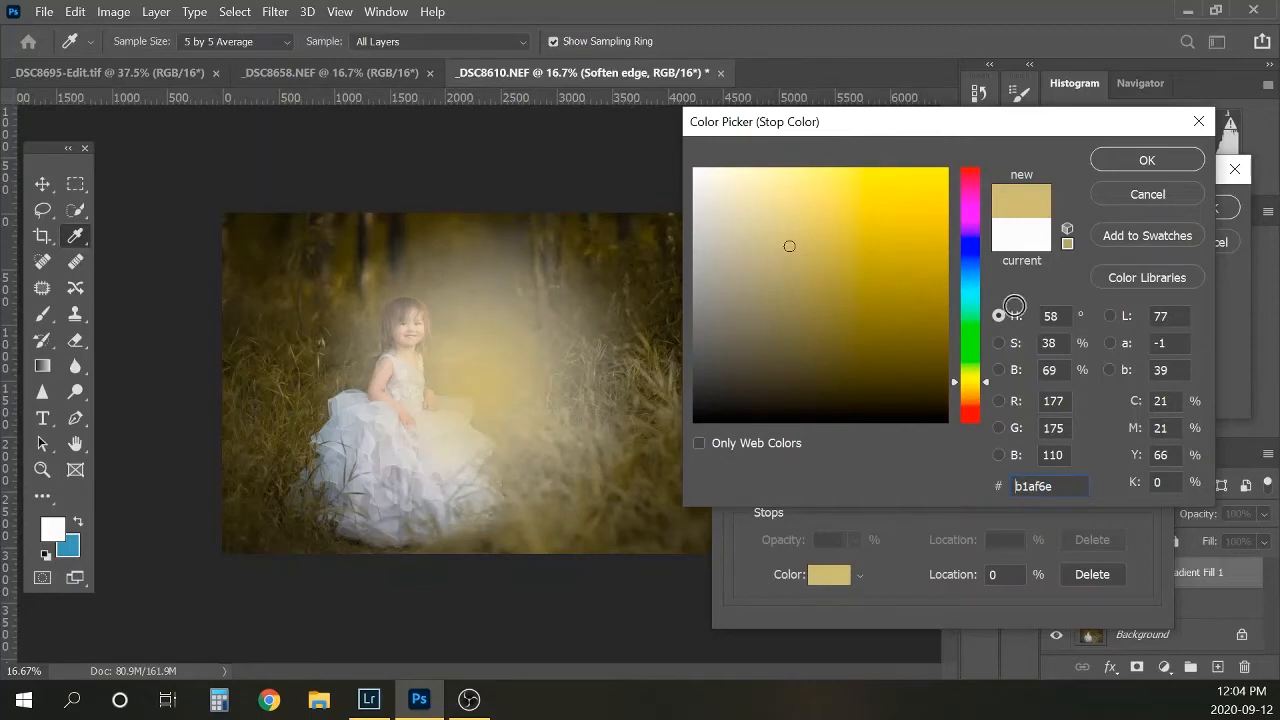
left_click(978, 390)
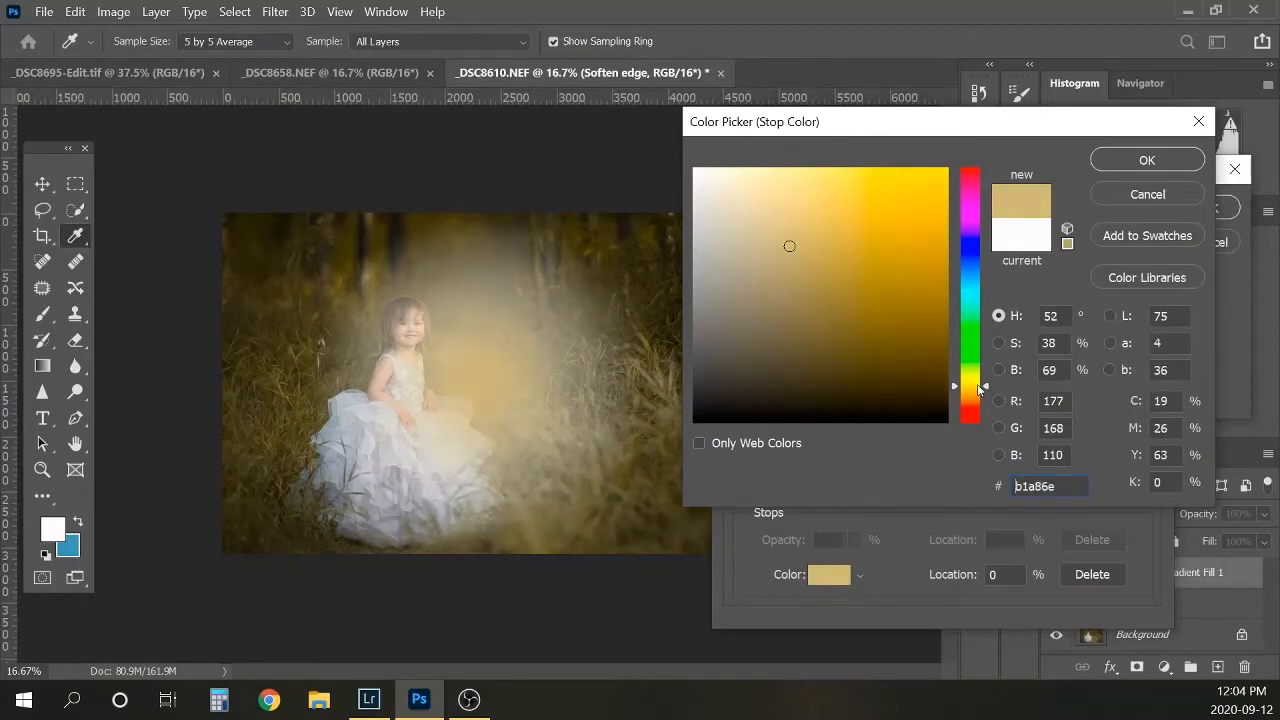
left_click(790, 229)
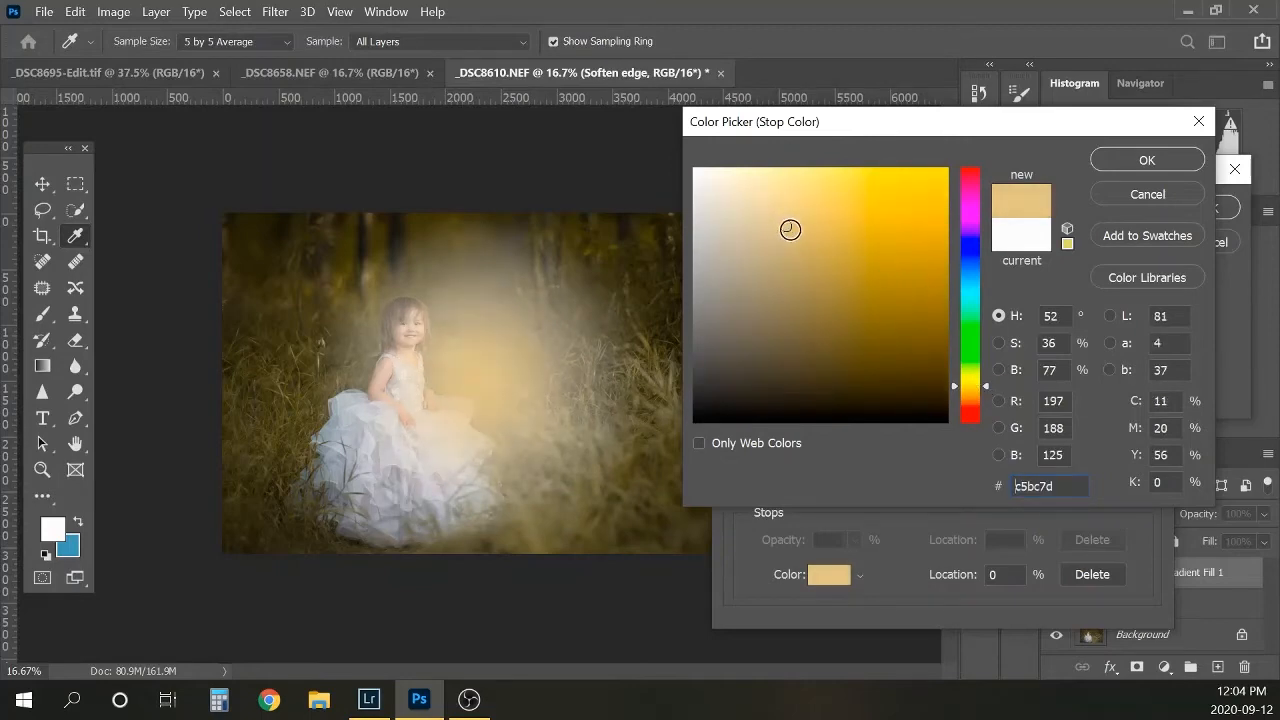
left_click(1150, 162)
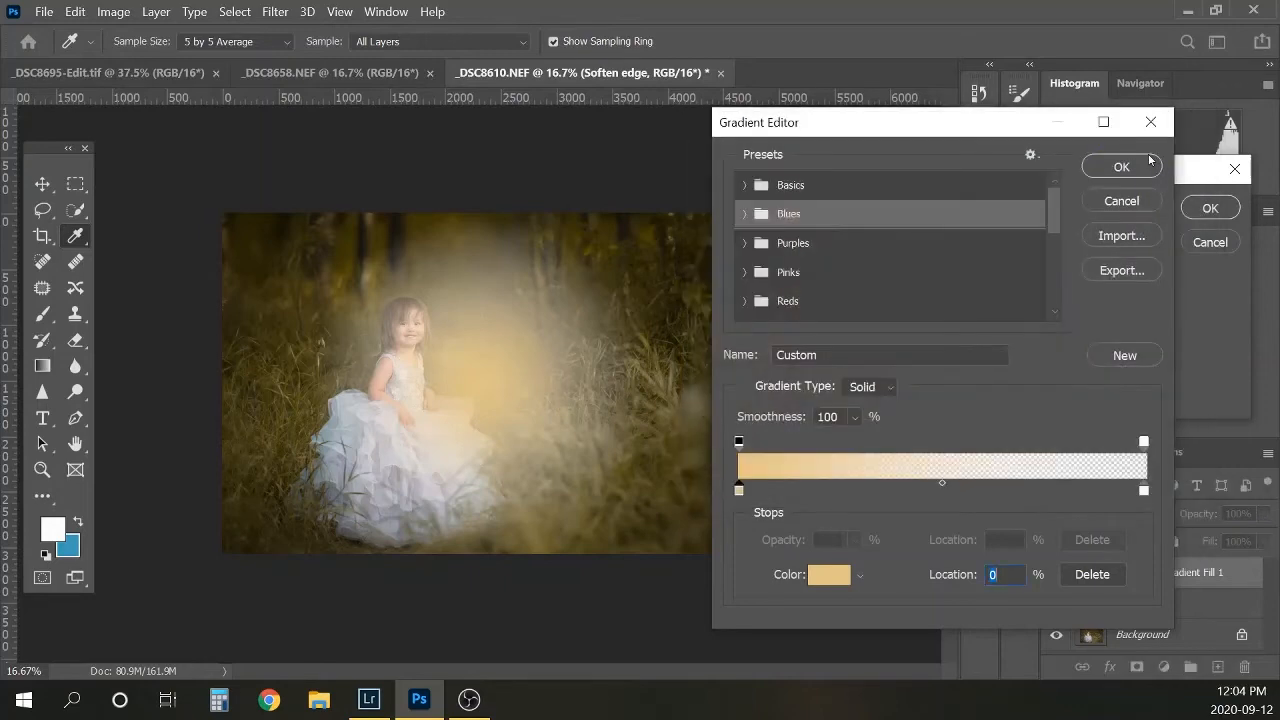
Step: Change the gradient's end color stop to a pale peach, e7d6a8, and accept the edited gradient
left_click(1144, 491)
double_click(1144, 491)
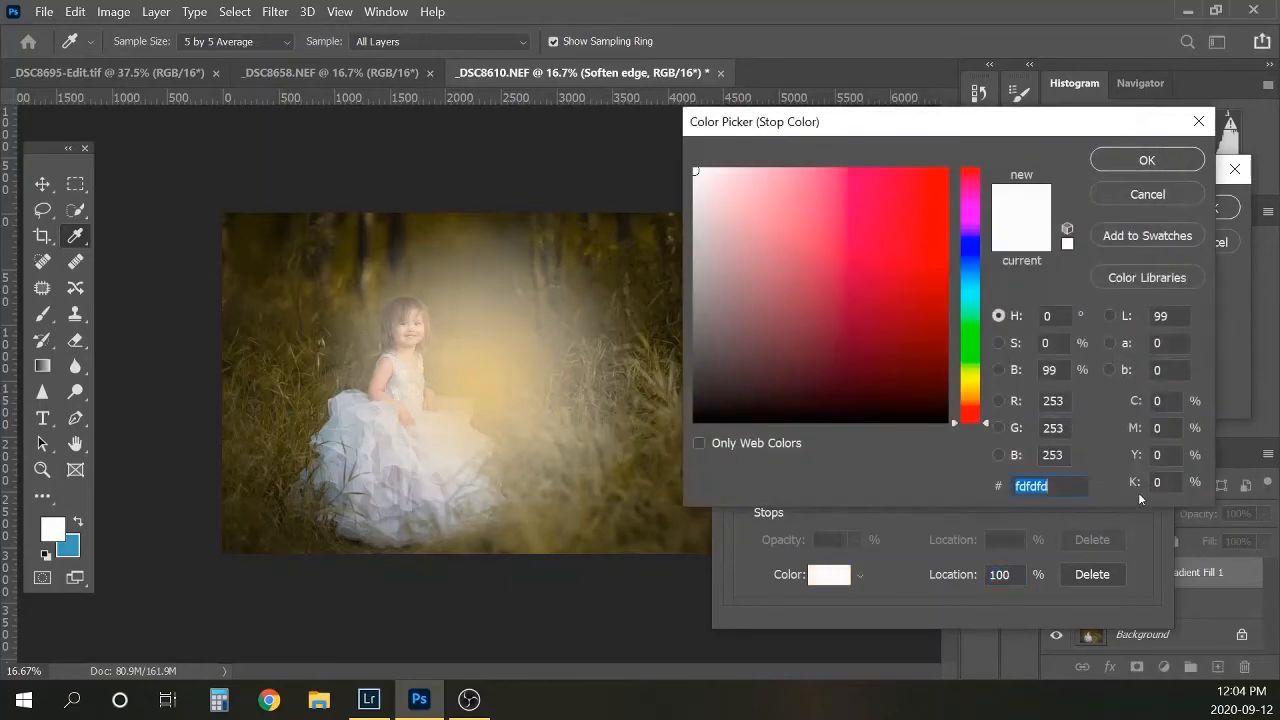
left_click(979, 393)
left_click(768, 185)
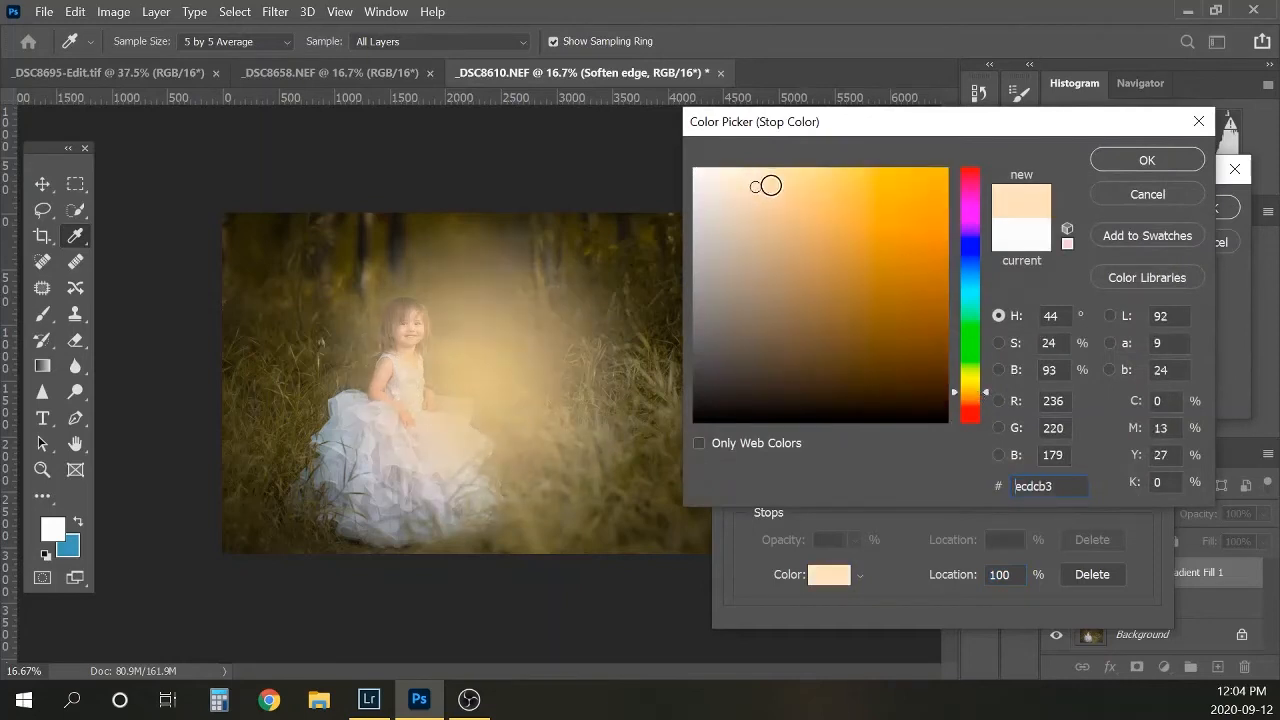
left_click(764, 192)
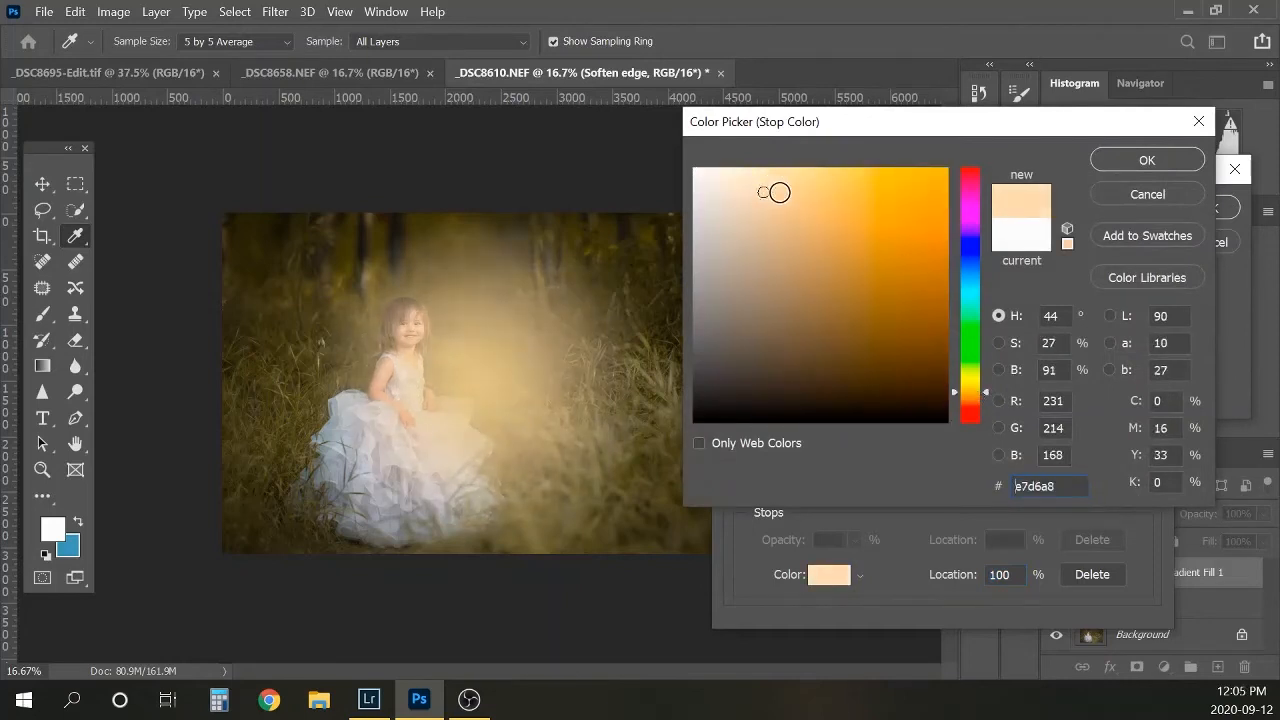
left_click(1157, 160)
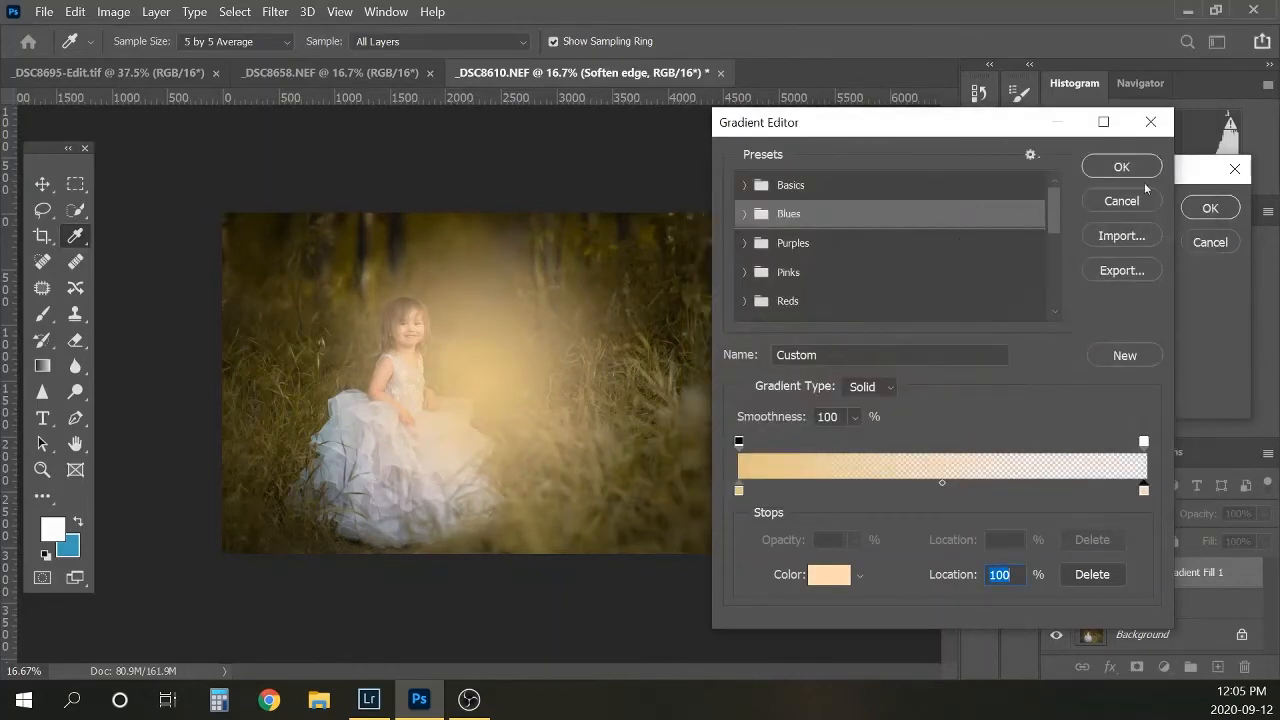
left_click(1136, 169)
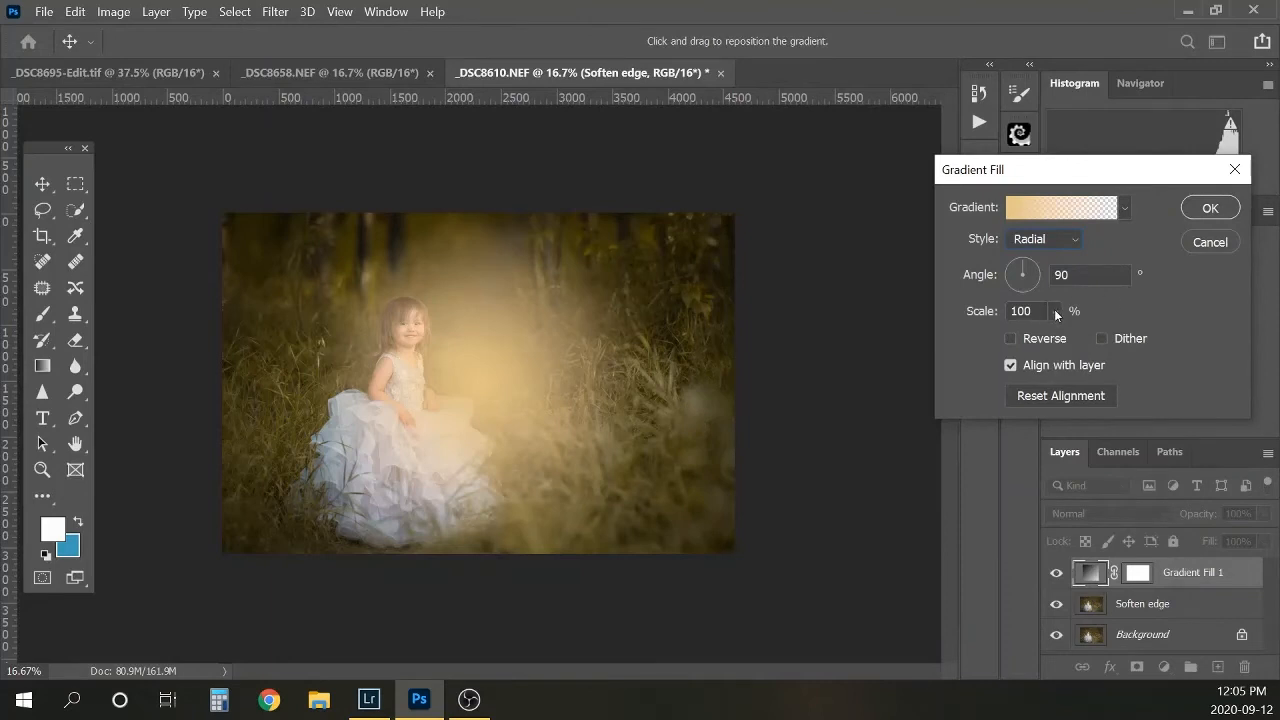
Step: Set the radial gradient's scale to 130% and apply the gradient fill
left_click_drag(1033, 311, 1010, 307)
type("130")
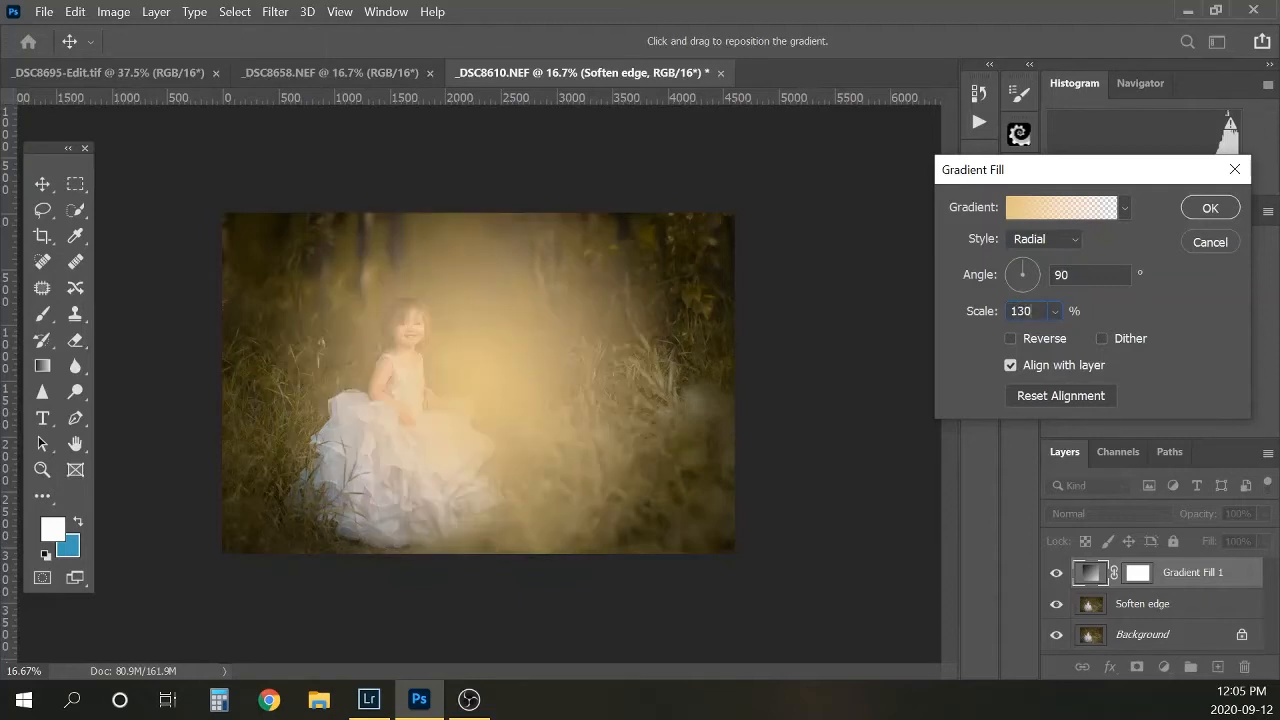
key("Return")
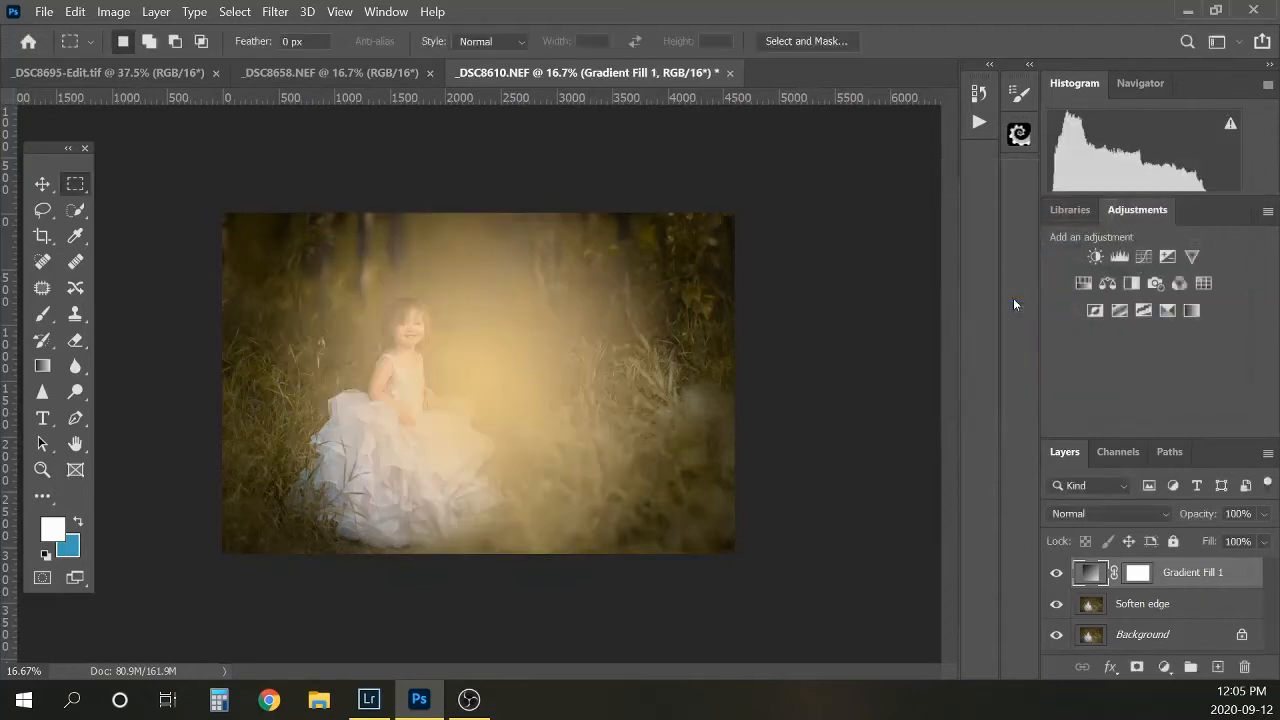
Step: Reopen the gradient fill and move the glow's center straight up to just above the photo's upper edge
double_click(1093, 573)
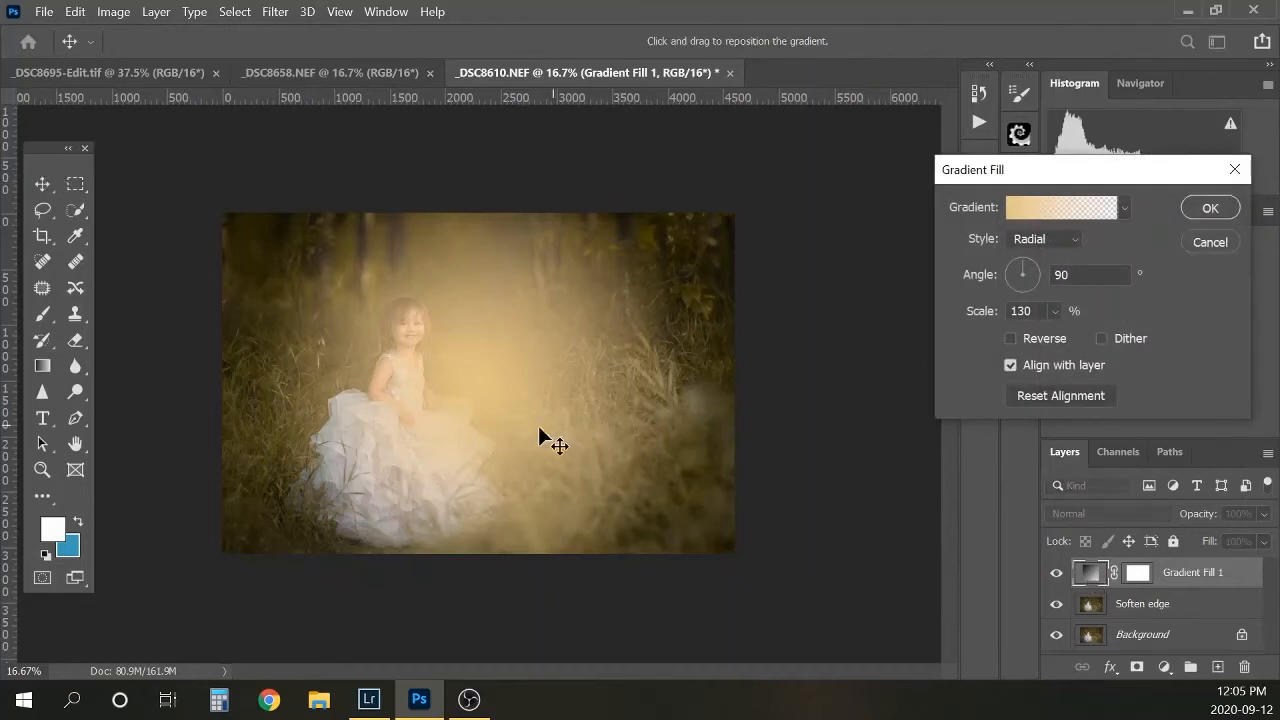
left_click(1209, 211)
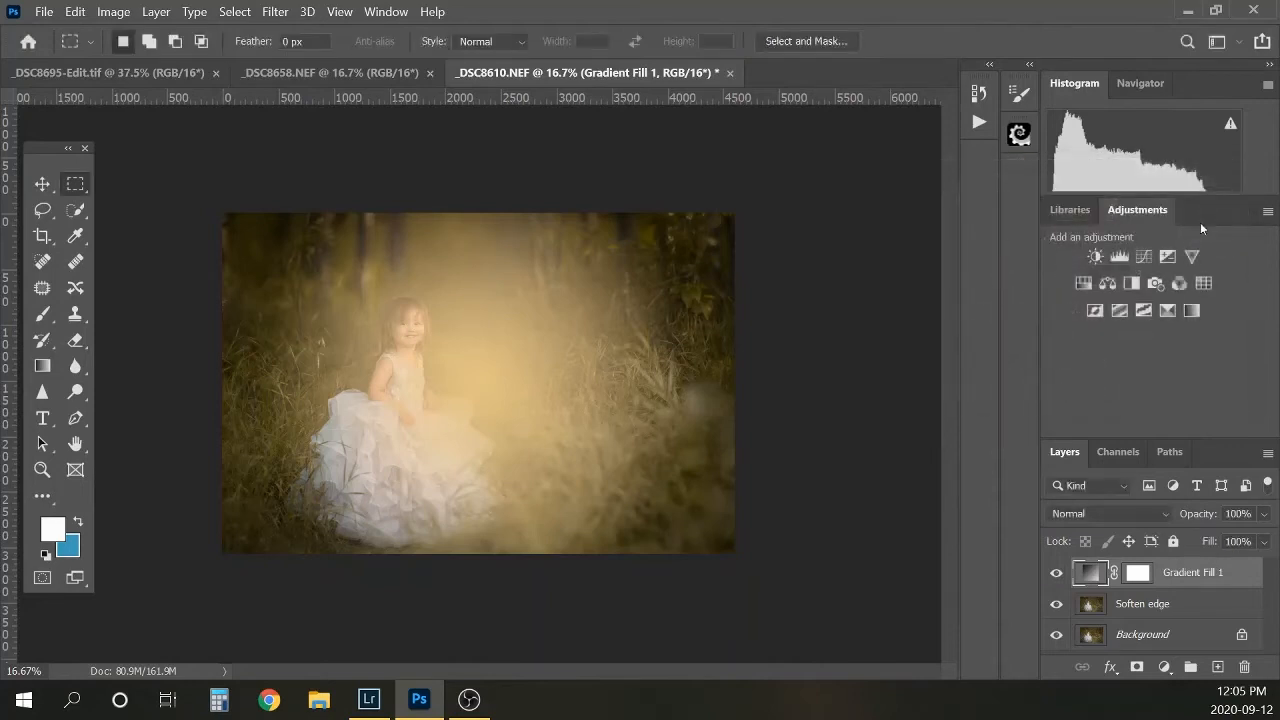
key("v")
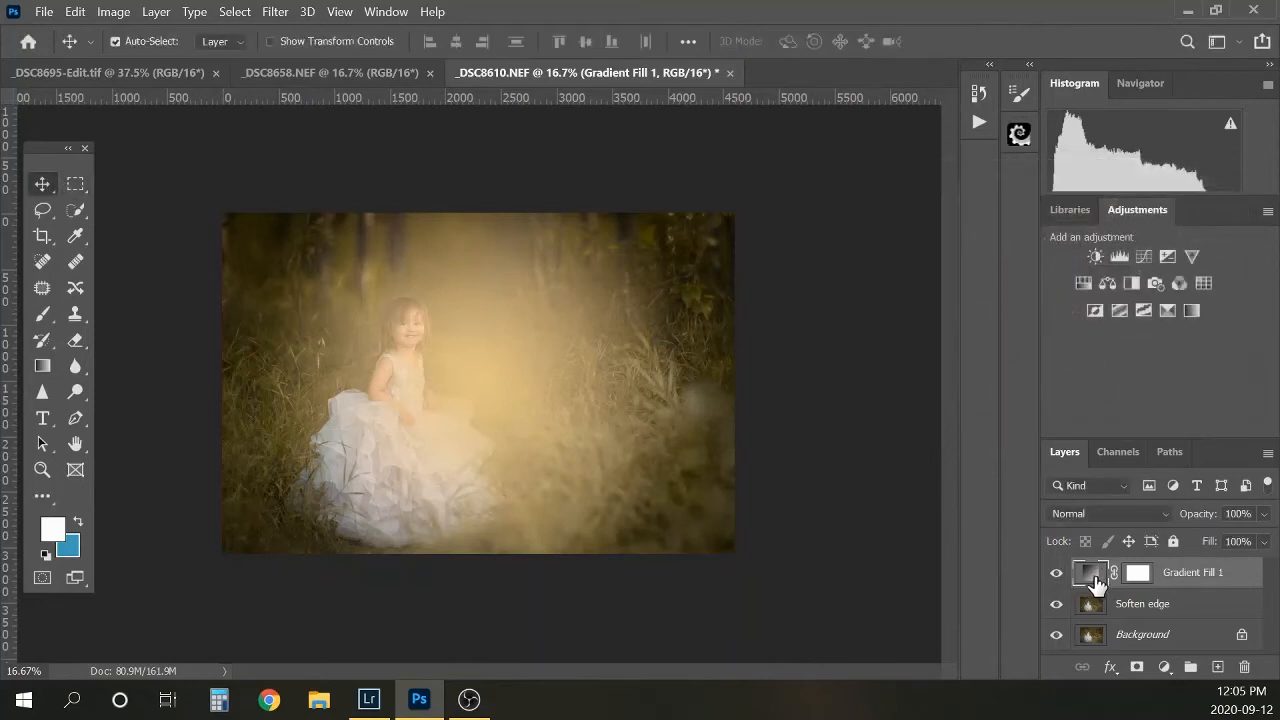
double_click(1091, 578)
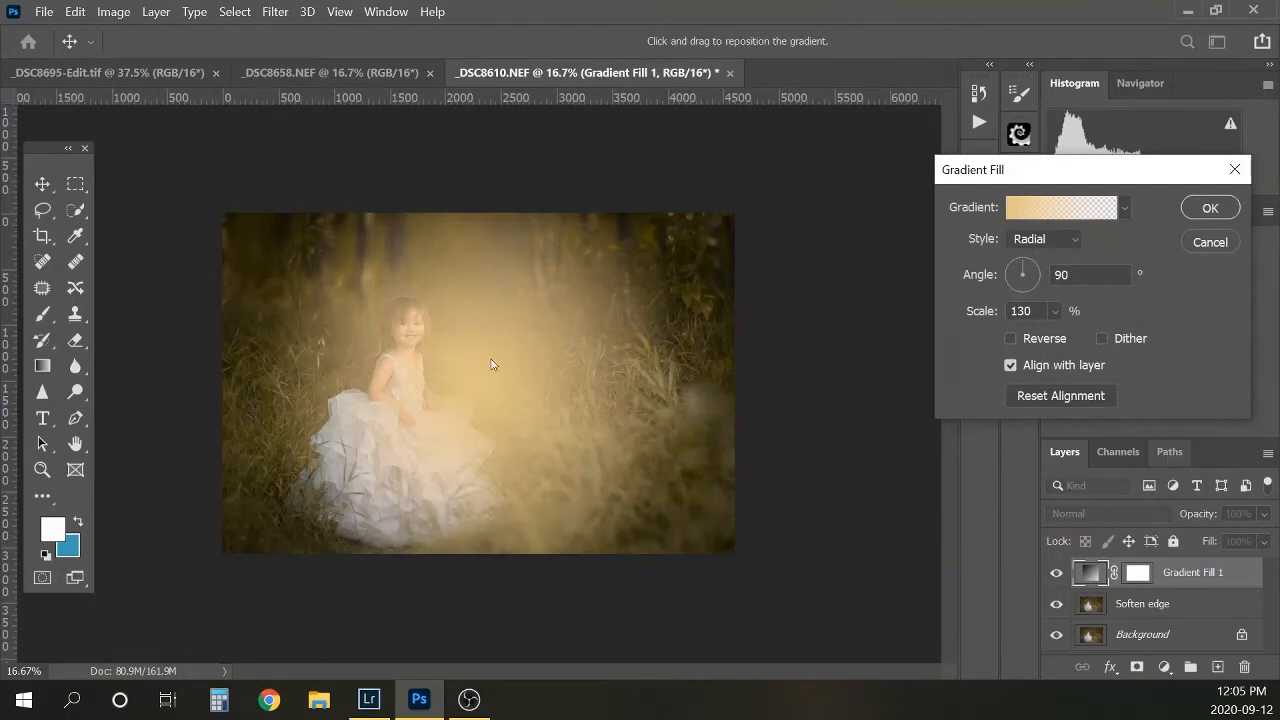
left_click_drag(490, 358, 474, 155)
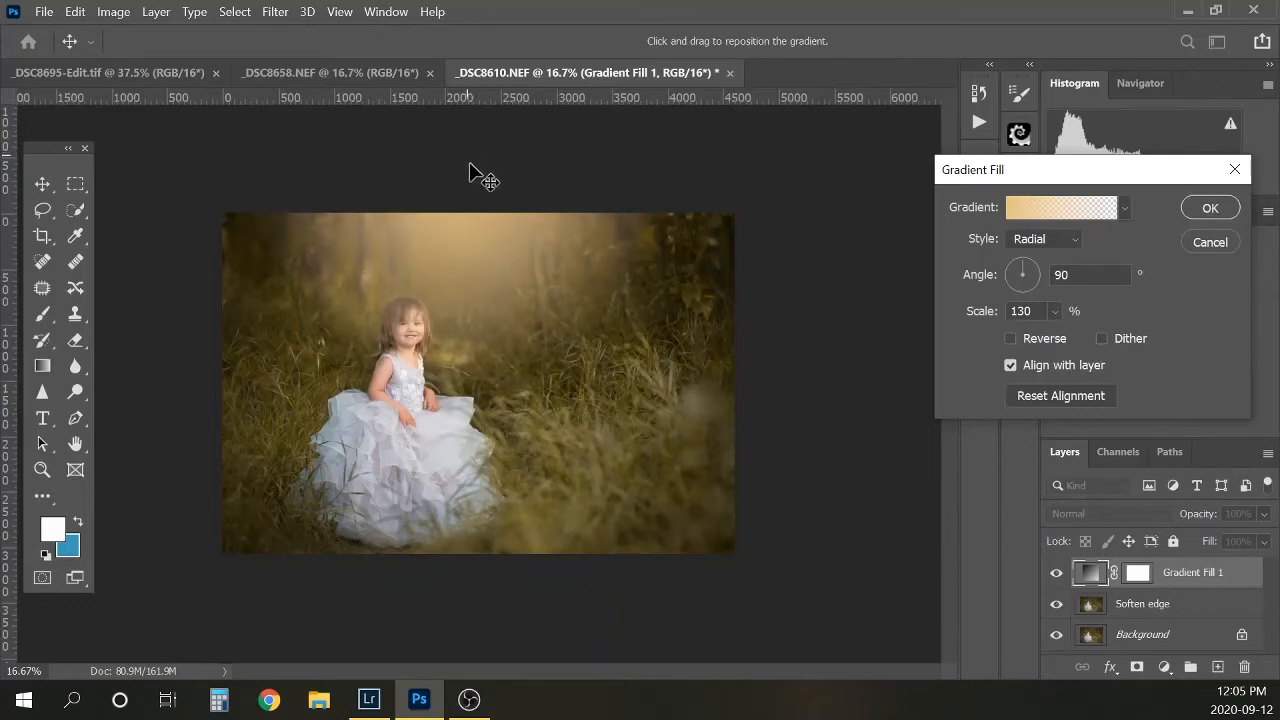
left_click(1210, 208)
Step: Set the gradient fill layer to Screen blending at 54% opacity and toggle its visibility to check the glow
left_click(1108, 513)
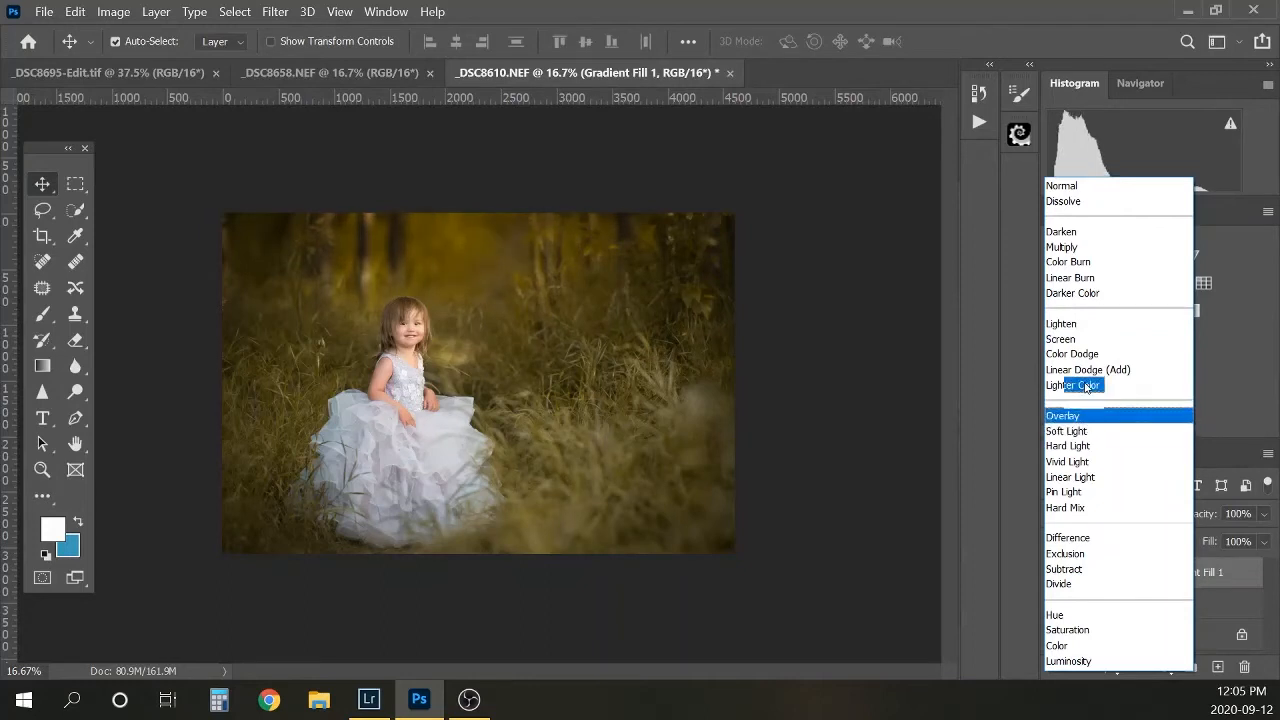
left_click(1086, 339)
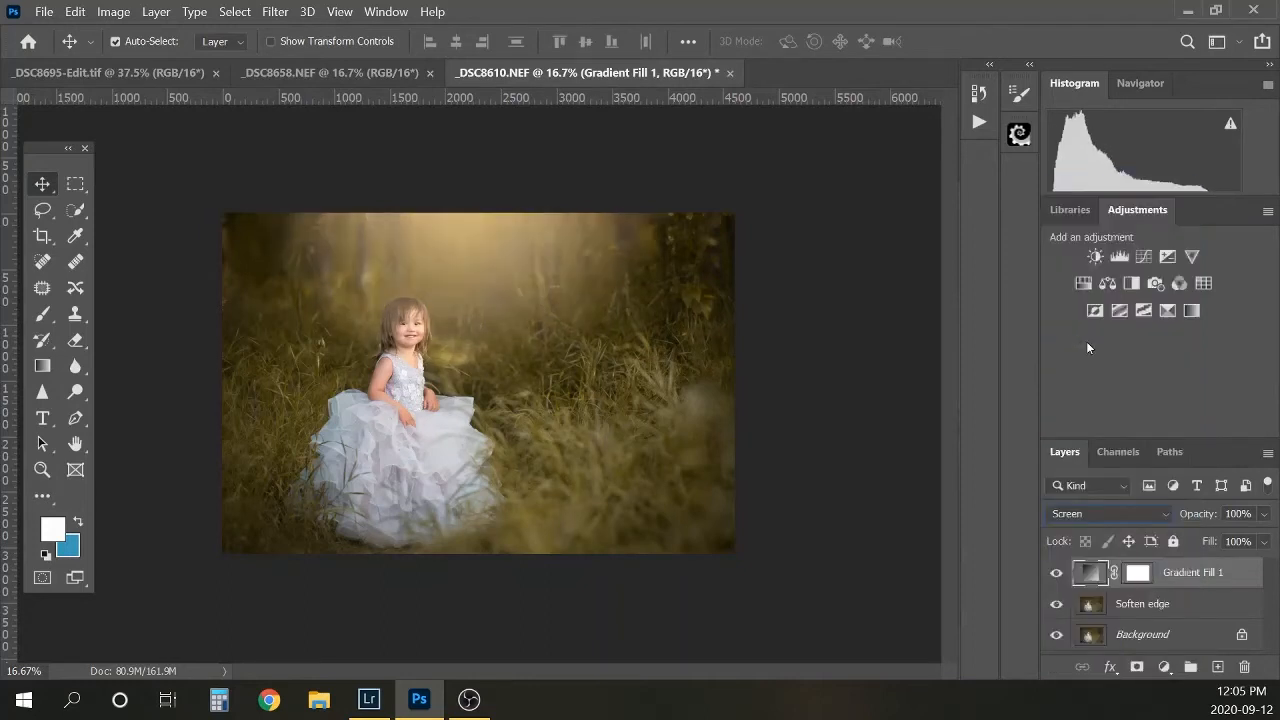
left_click(1264, 513)
left_click(1225, 538)
left_click_drag(1225, 538, 1222, 538)
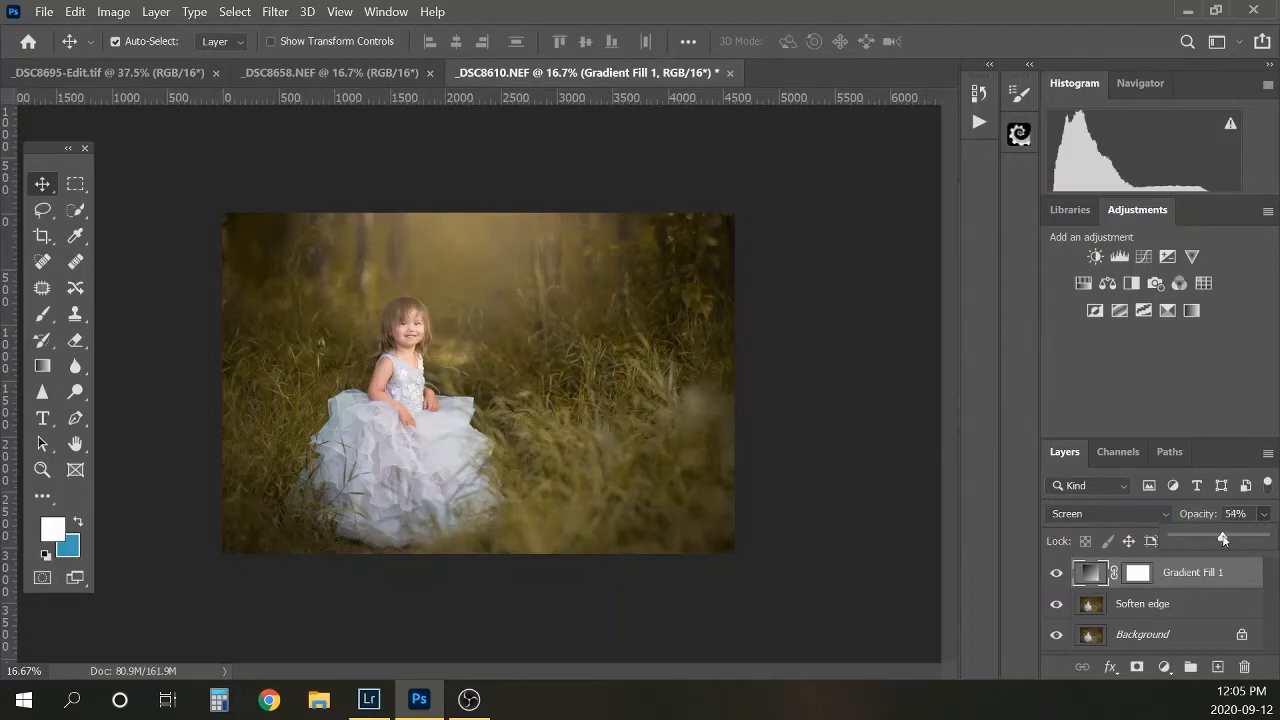
left_click(1058, 577)
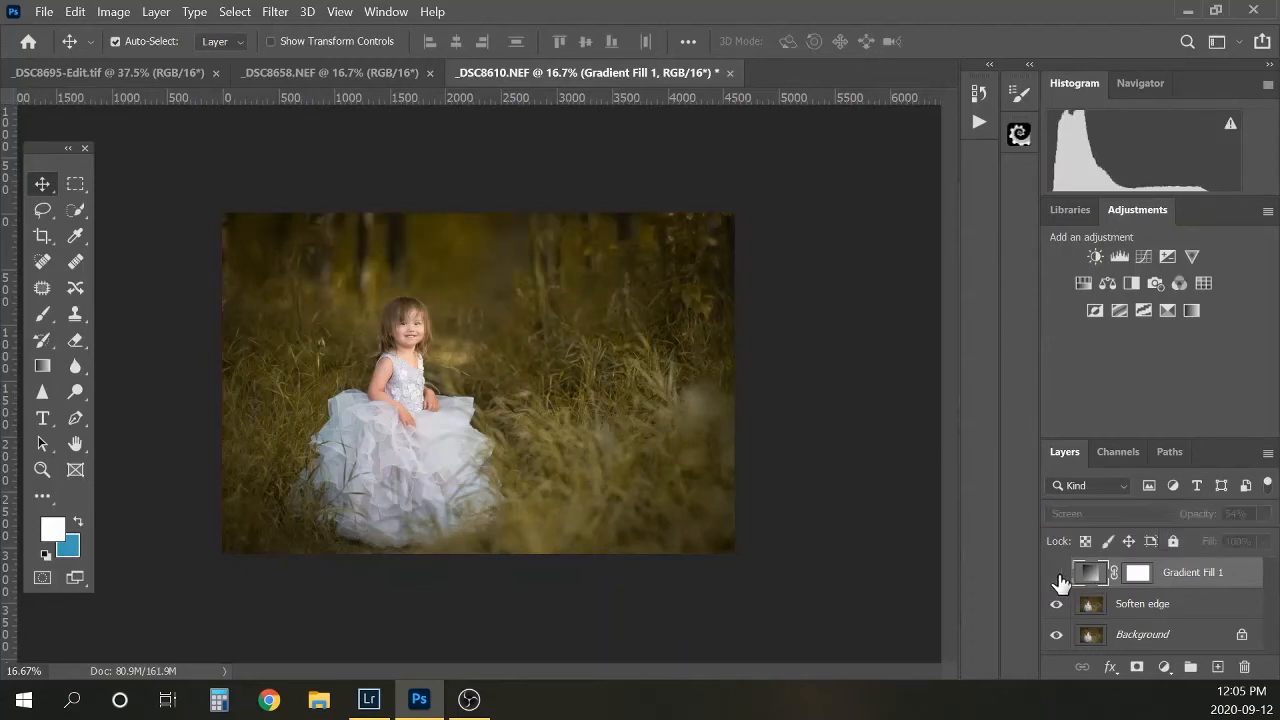
left_click(1058, 577)
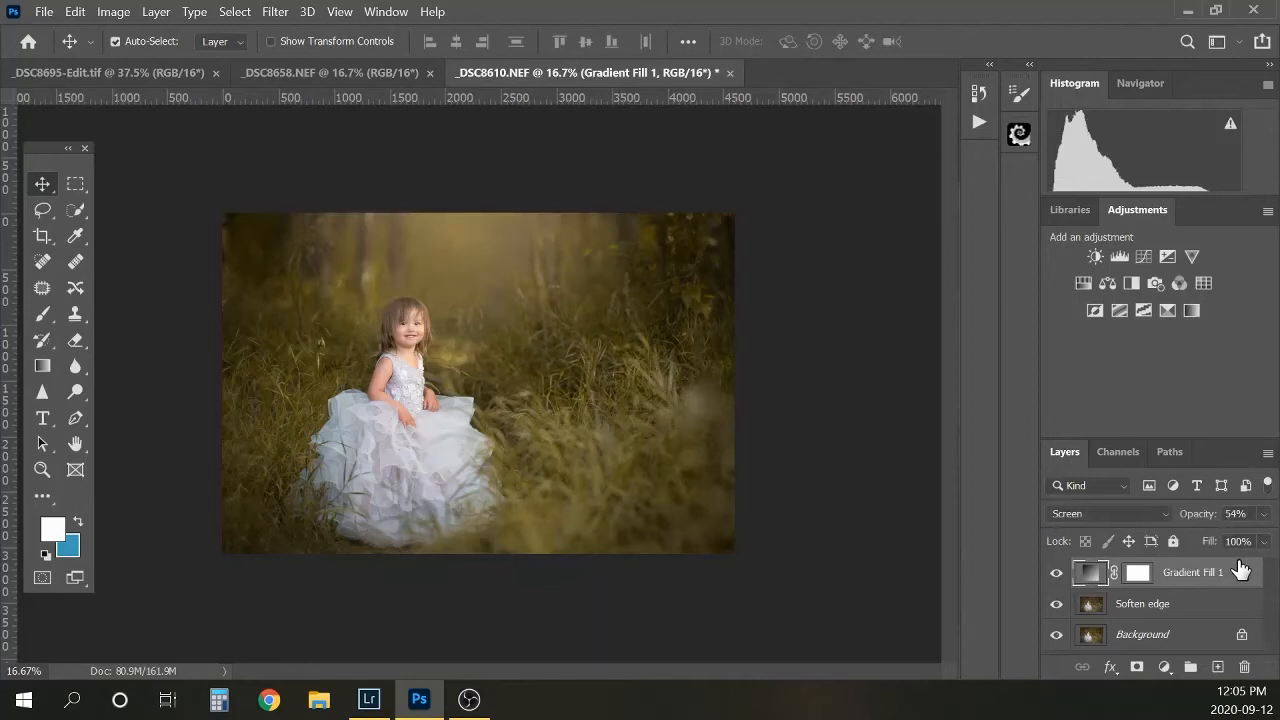
Step: Target the gradient fill's layer mask and set up a soft black brush of 600 px at 50% opacity
left_click(1137, 574)
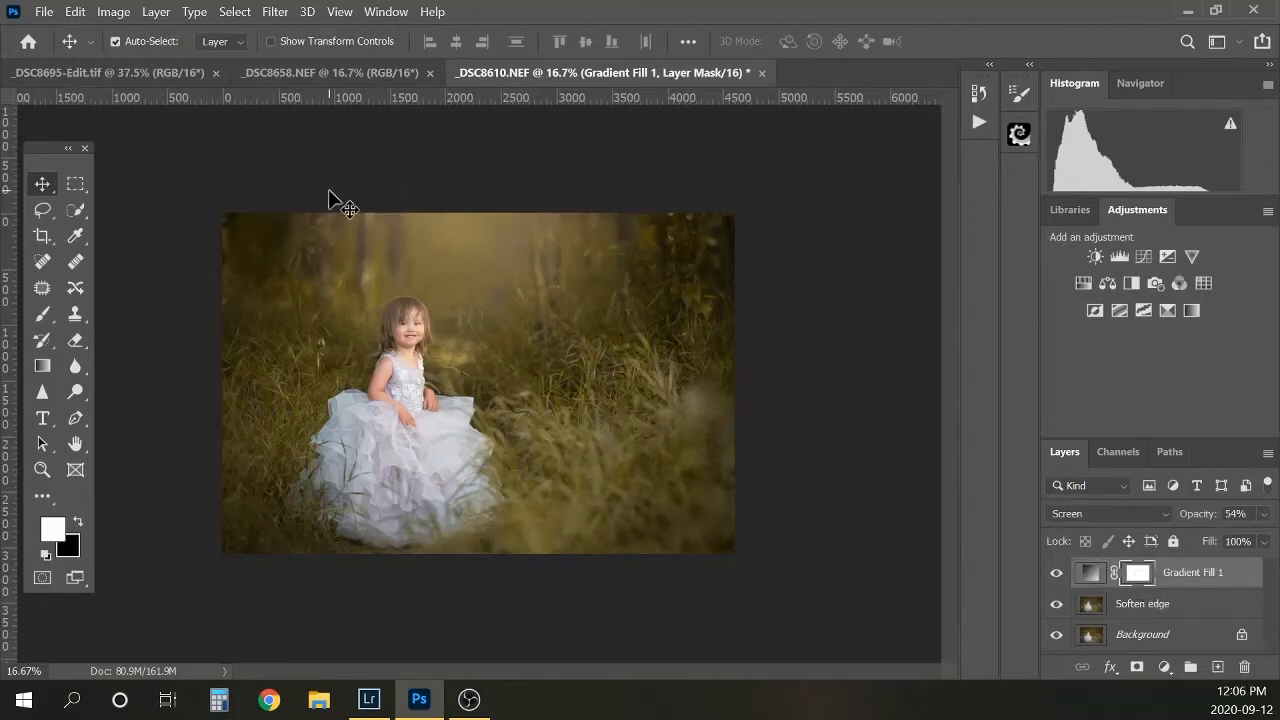
key("b")
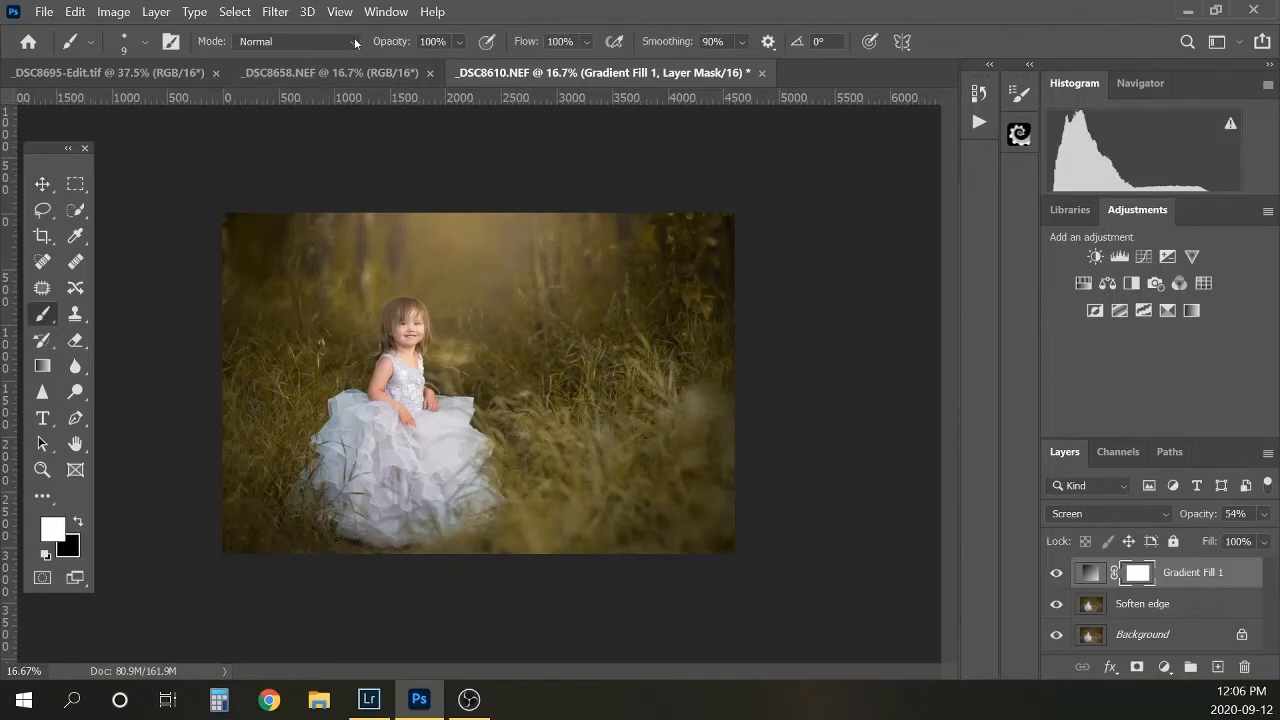
left_click(145, 42)
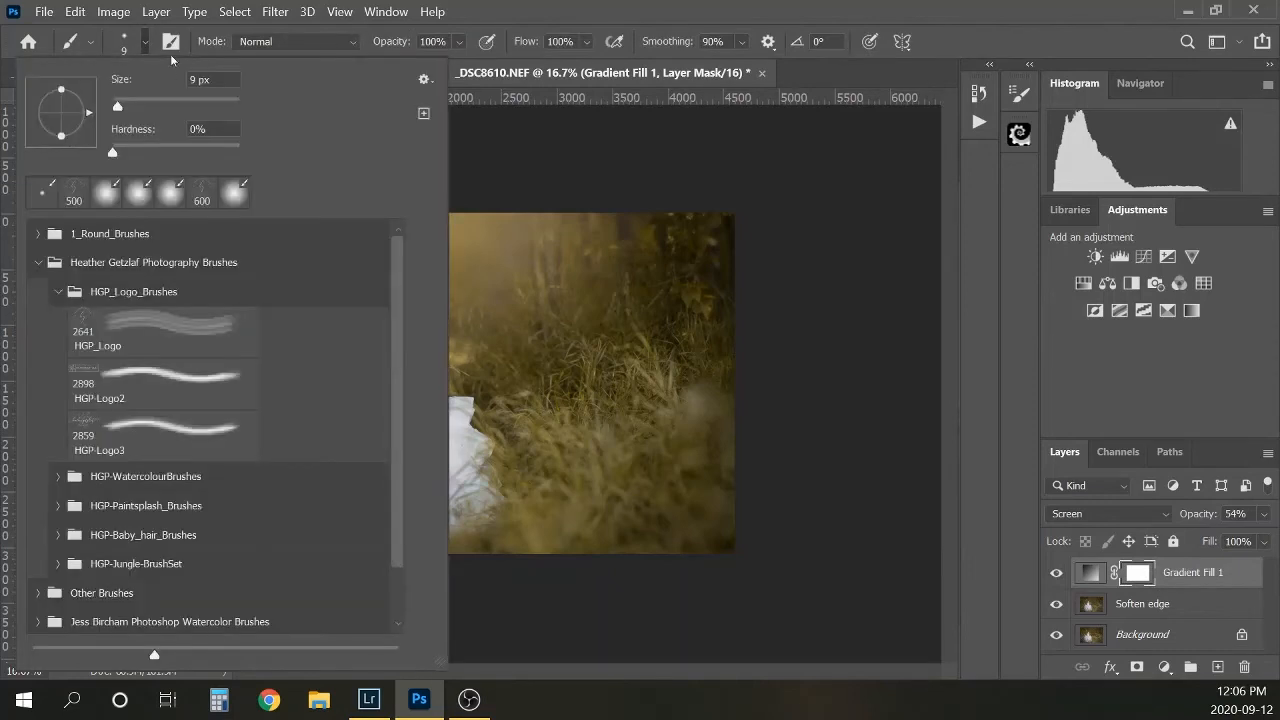
left_click(38, 262)
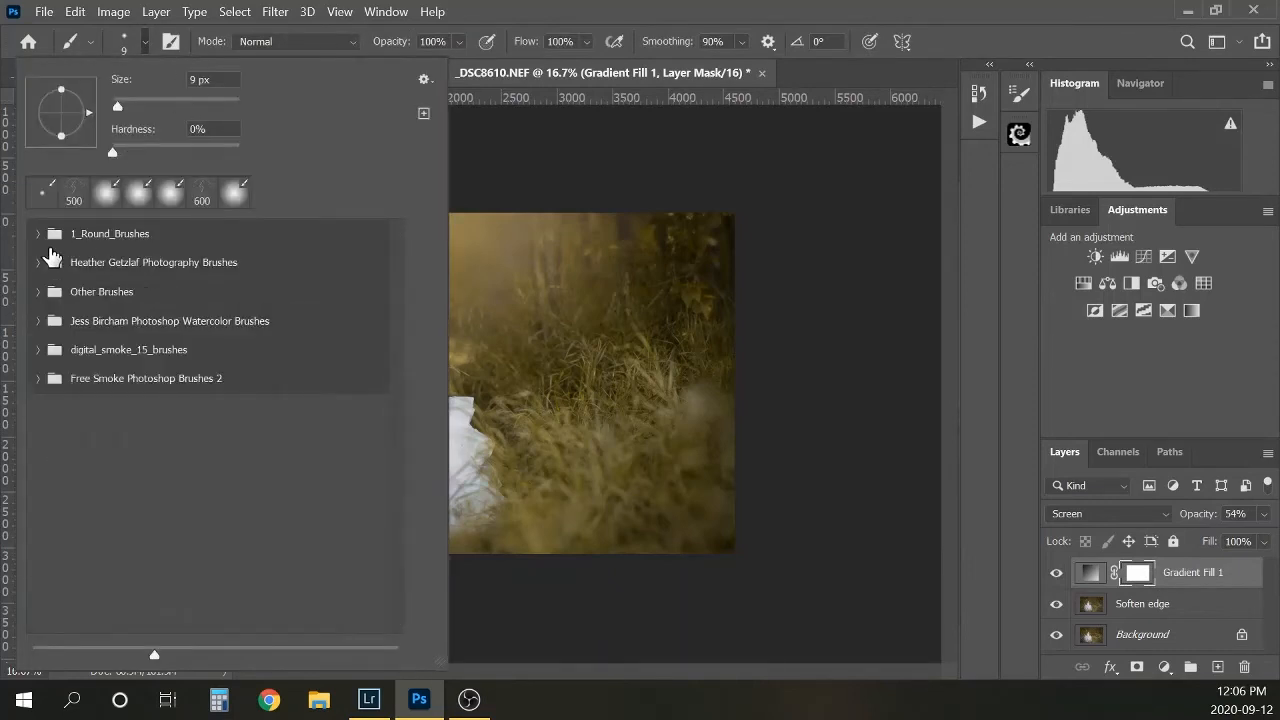
left_click(147, 42)
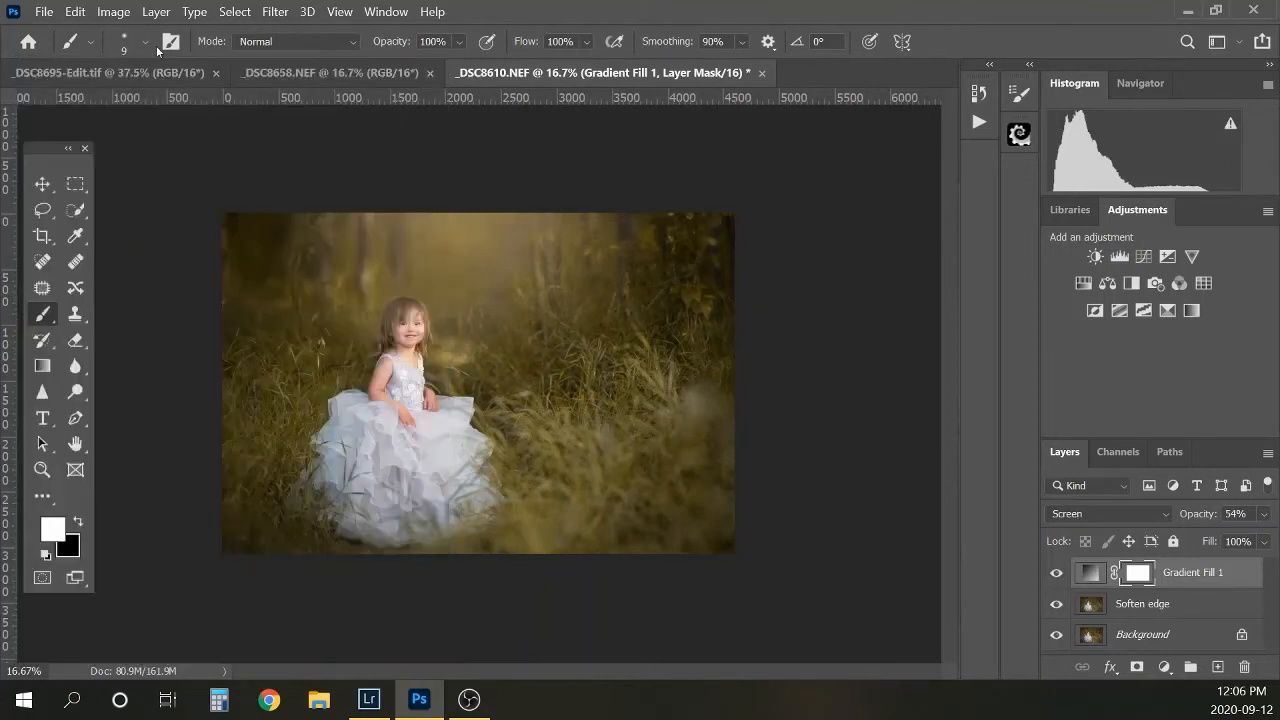
key("bracketright")
key("bracketright")
key("bracketright")
key("bracketright")
key("Return")
left_click(471, 354)
key("bracketright")
key("bracketright")
key("bracketright")
key("bracketright")
key("bracketright")
key("bracketright")
key("bracketright")
key("bracketright")
key("bracketright")
key("bracketright")
key("bracketright")
key("bracketright")
key("bracketright")
key("bracketright")
left_click(398, 36)
type("50")
key("Return")
key("x")
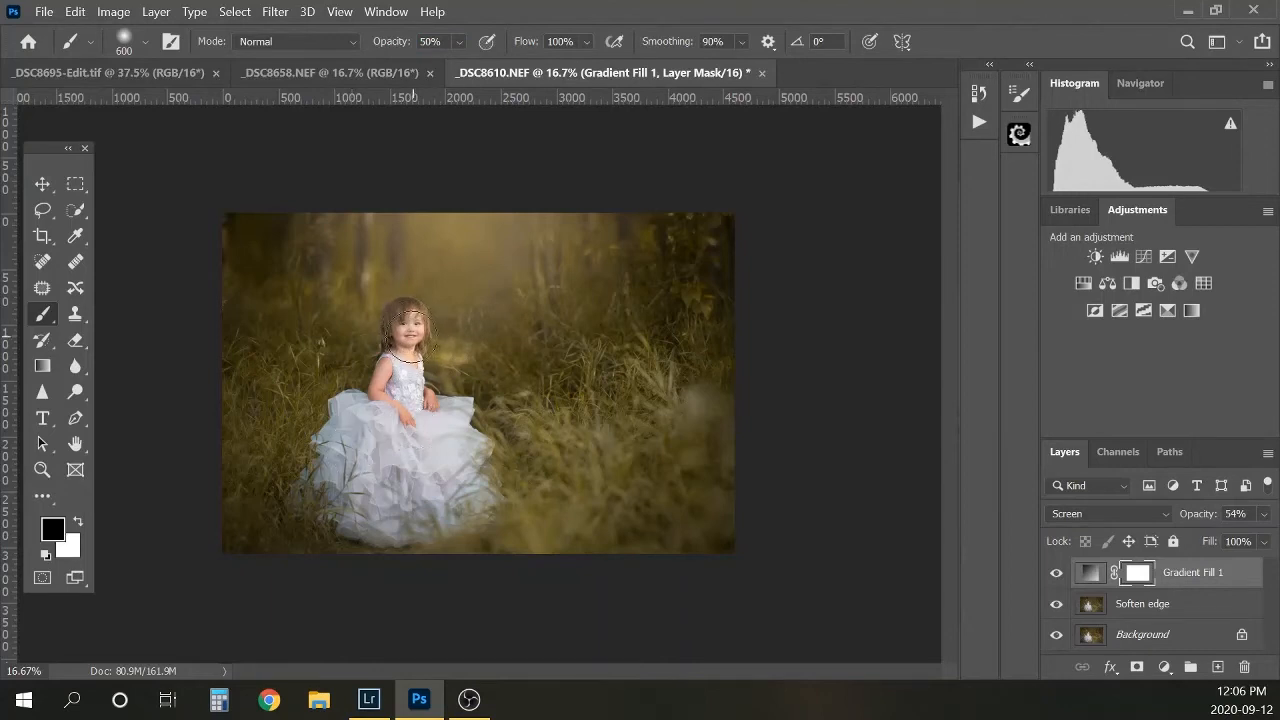
Step: Paint the glow off the girl and her dress on the mask, enlarging the brush to 1500 px, and toggle the layer to compare
left_click_drag(410, 334, 432, 456)
key("bracketright")
key("bracketright")
key("bracketright")
key("bracketright")
key("bracketright")
key("bracketright")
key("bracketright")
key("bracketright")
key("bracketright")
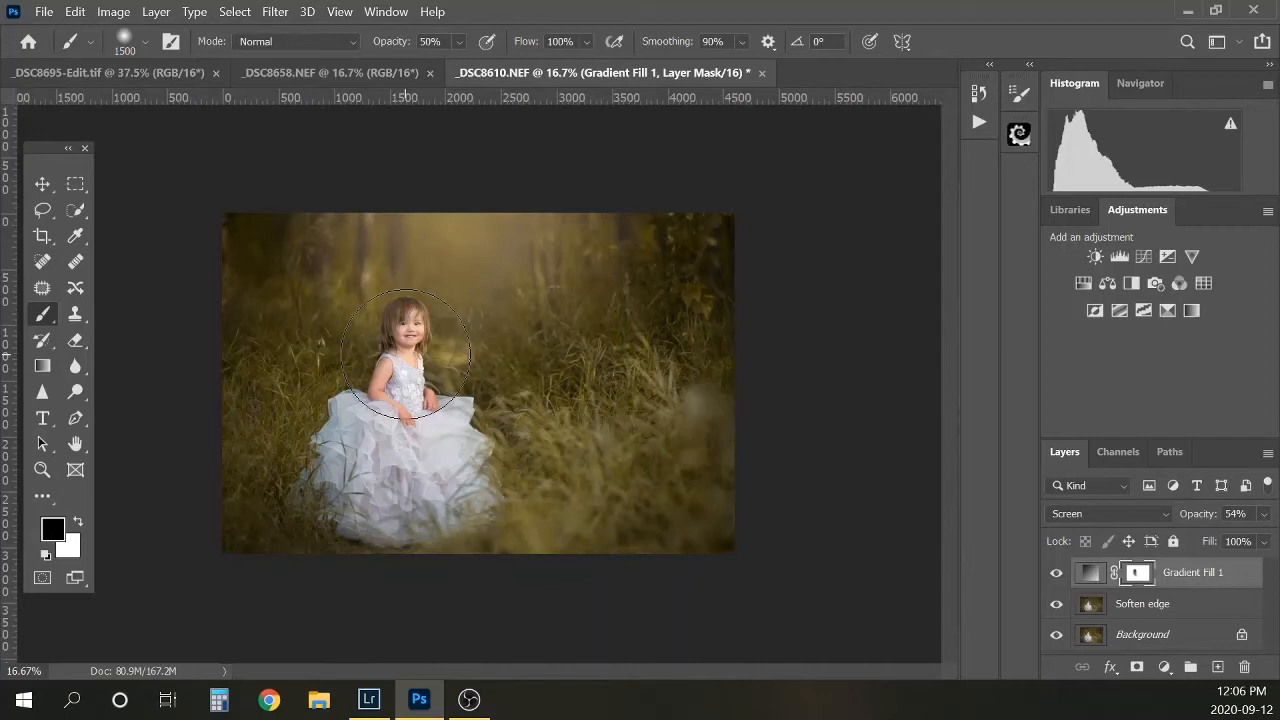
left_click(1056, 573)
left_click(1056, 573)
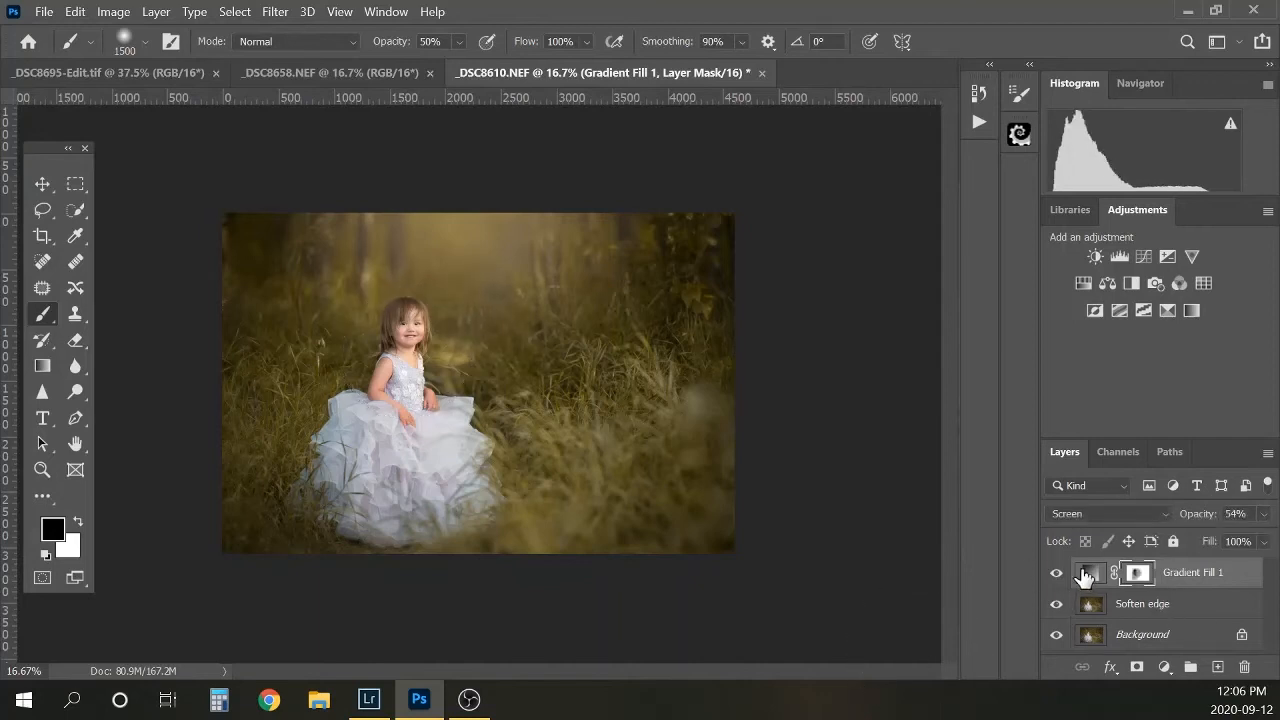
left_click(1056, 573)
left_click(1056, 575)
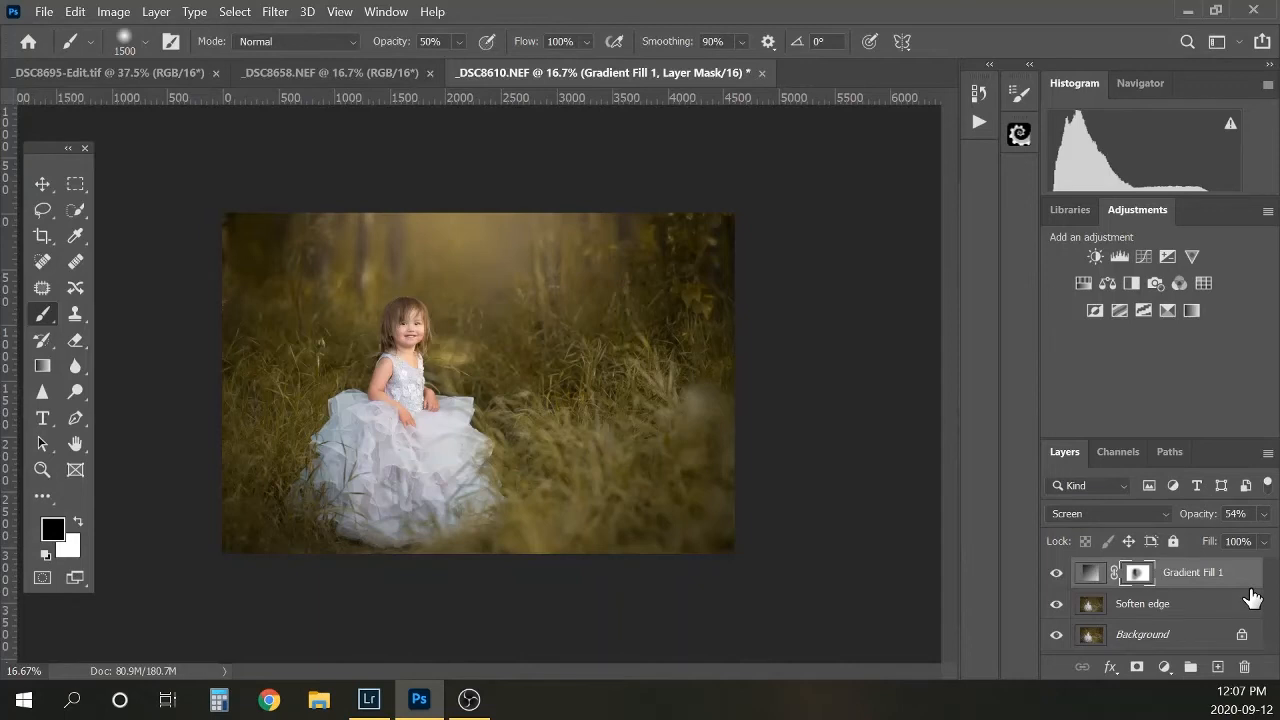
Step: Add a Curves adjustment layer that slightly brightens the midtones and invert its mask to black
left_click(1167, 666)
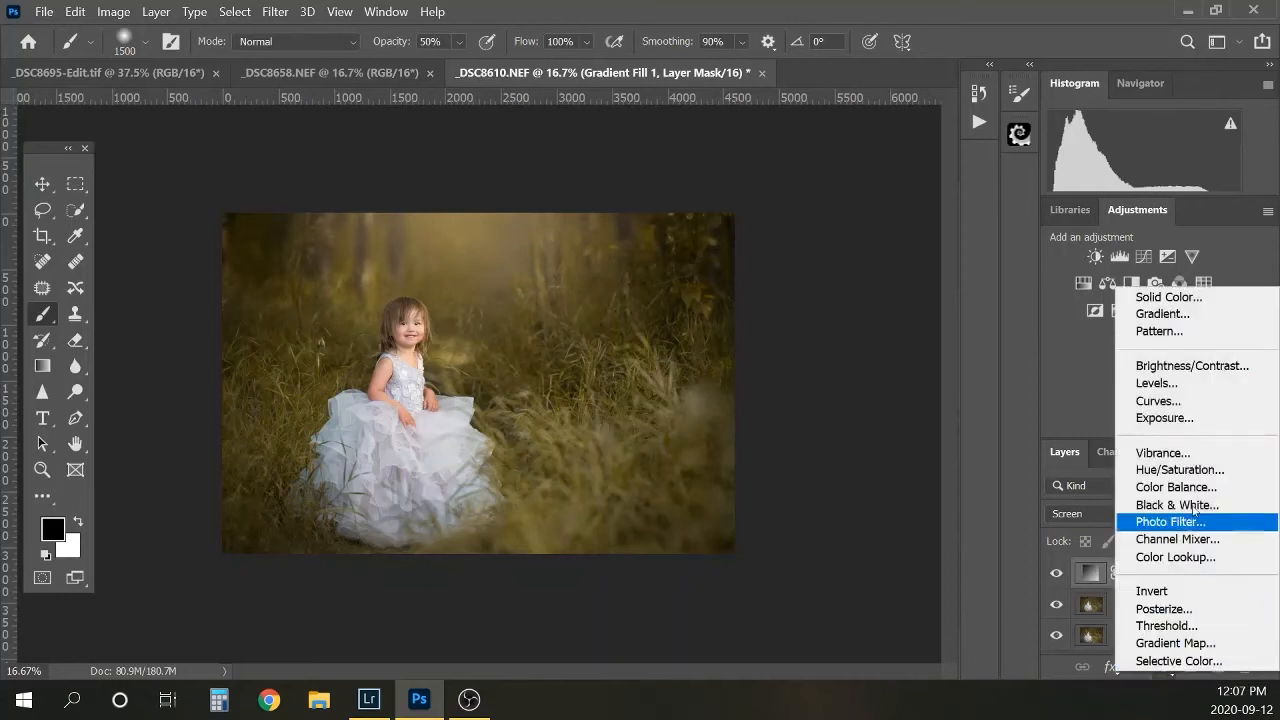
left_click(1172, 400)
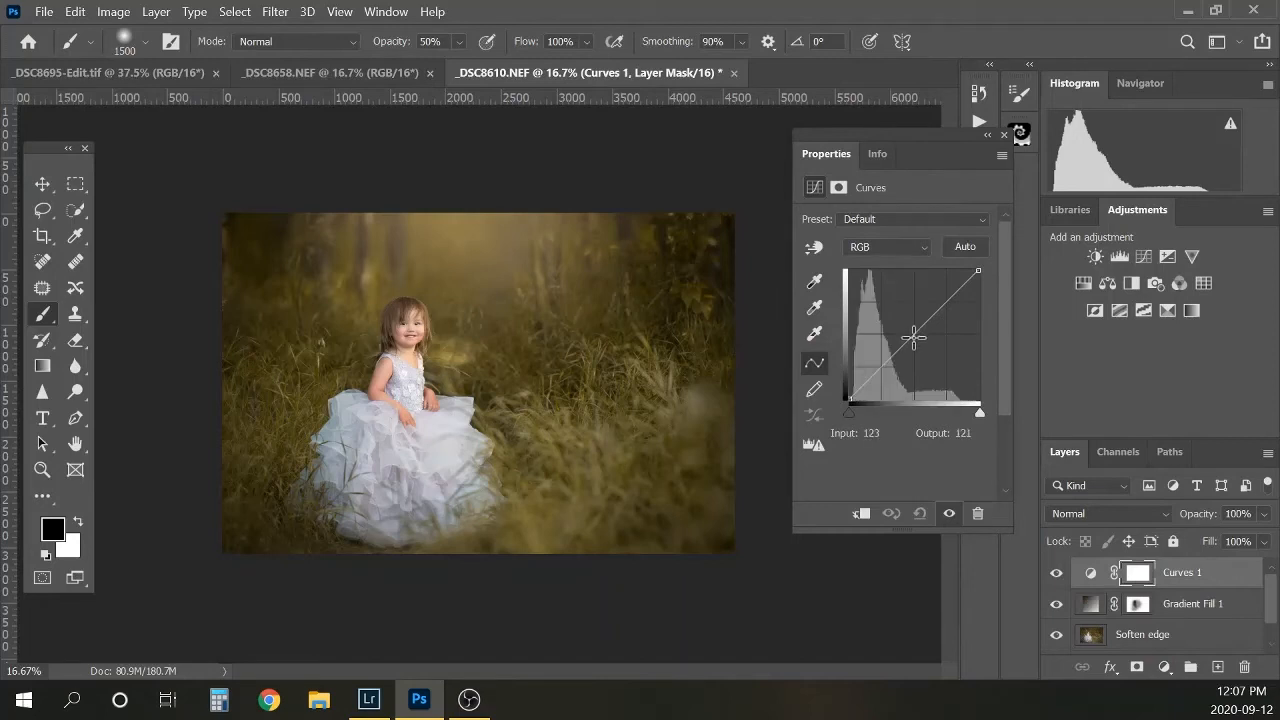
left_click_drag(913, 333, 908, 328)
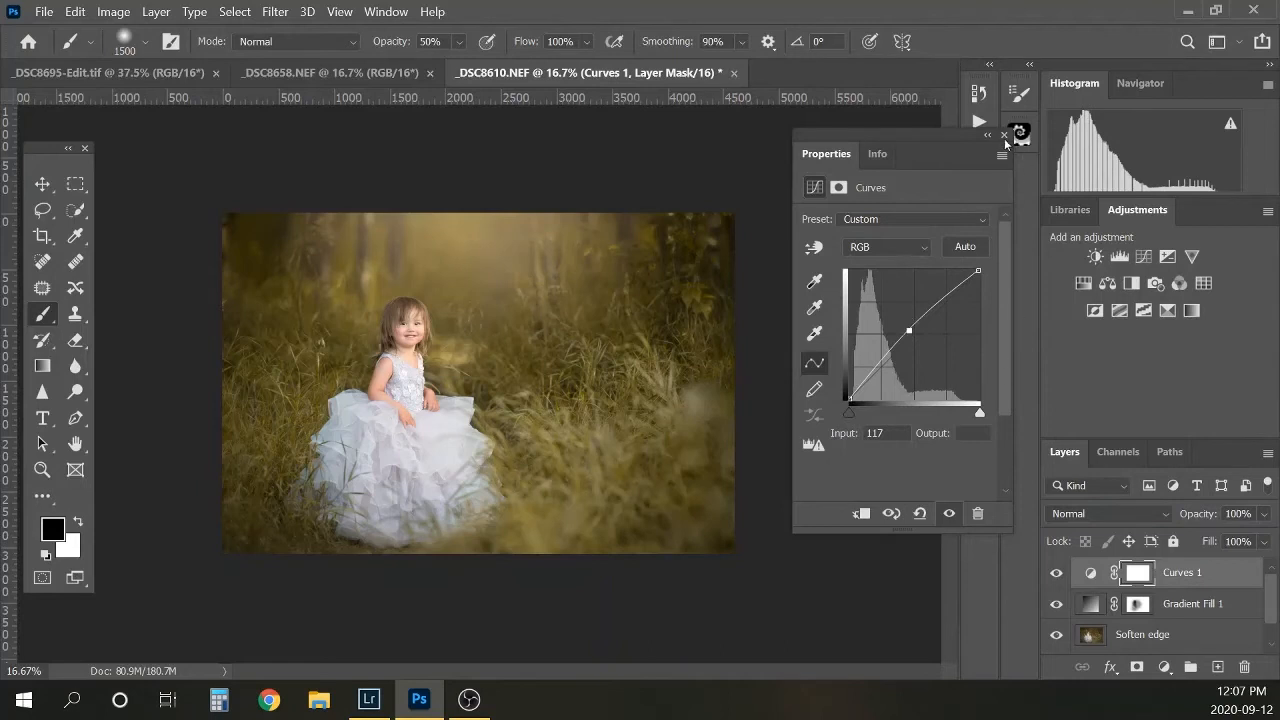
left_click(1009, 137)
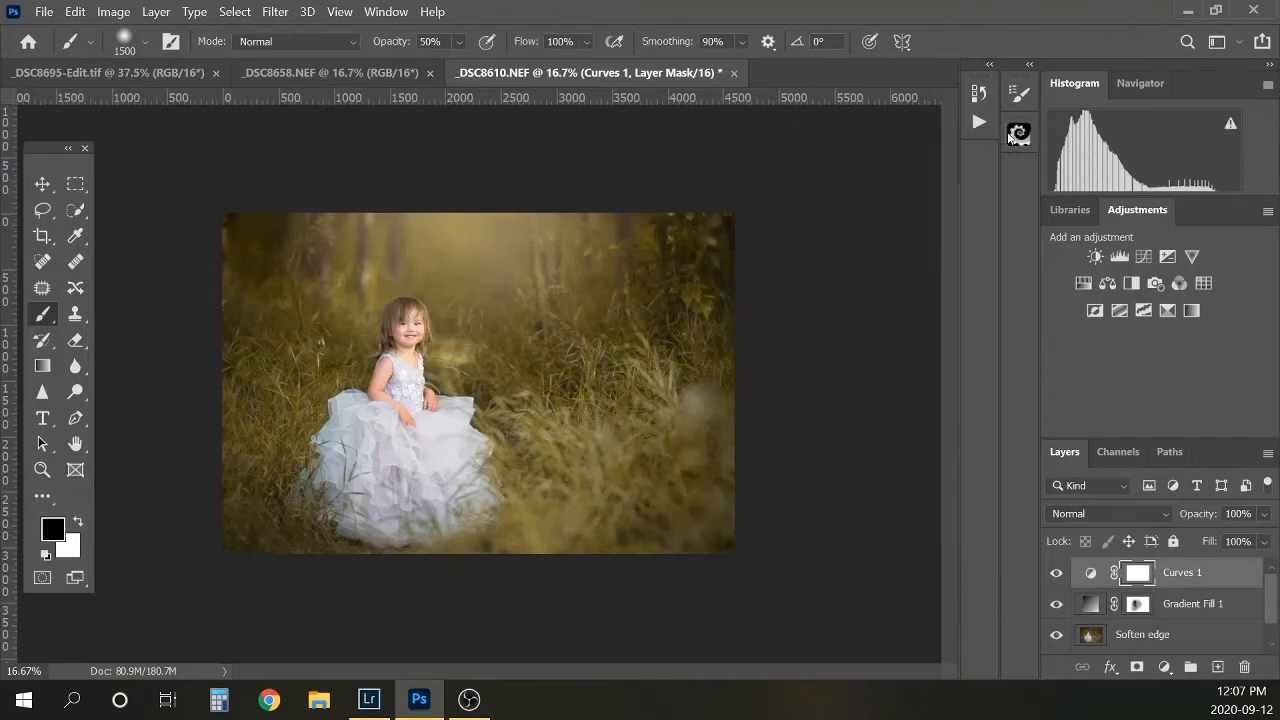
left_click(1240, 513)
left_click_drag(1137, 591, 1142, 576)
key("ctrl+i")
Step: Add a second Curves adjustment layer that slightly darkens the midtones and invert its mask to black
left_click(1164, 666)
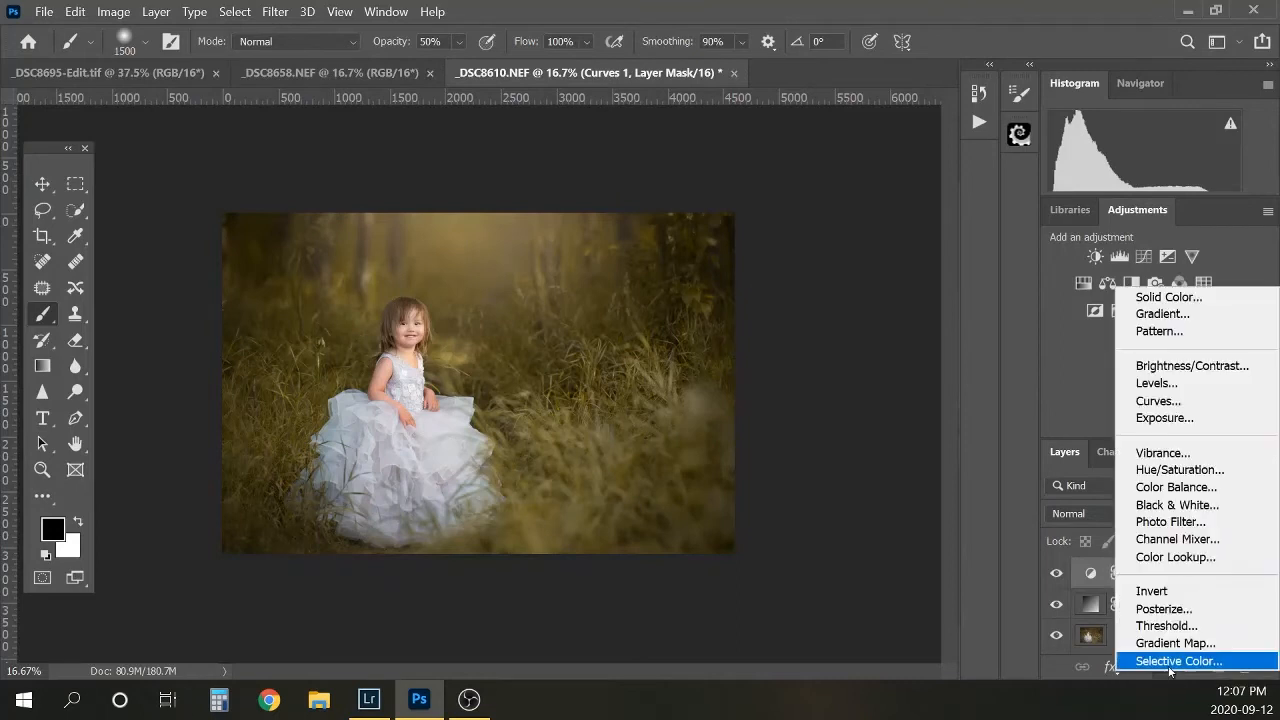
left_click(1186, 400)
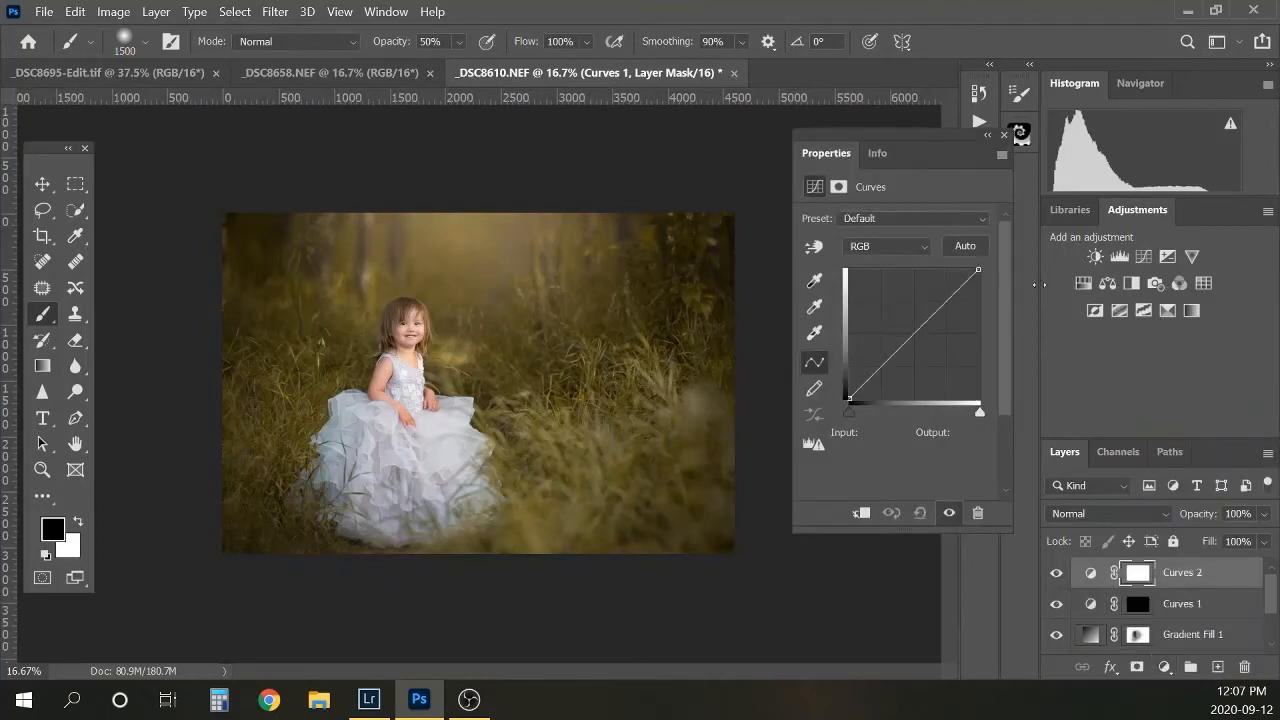
left_click_drag(916, 335, 919, 340)
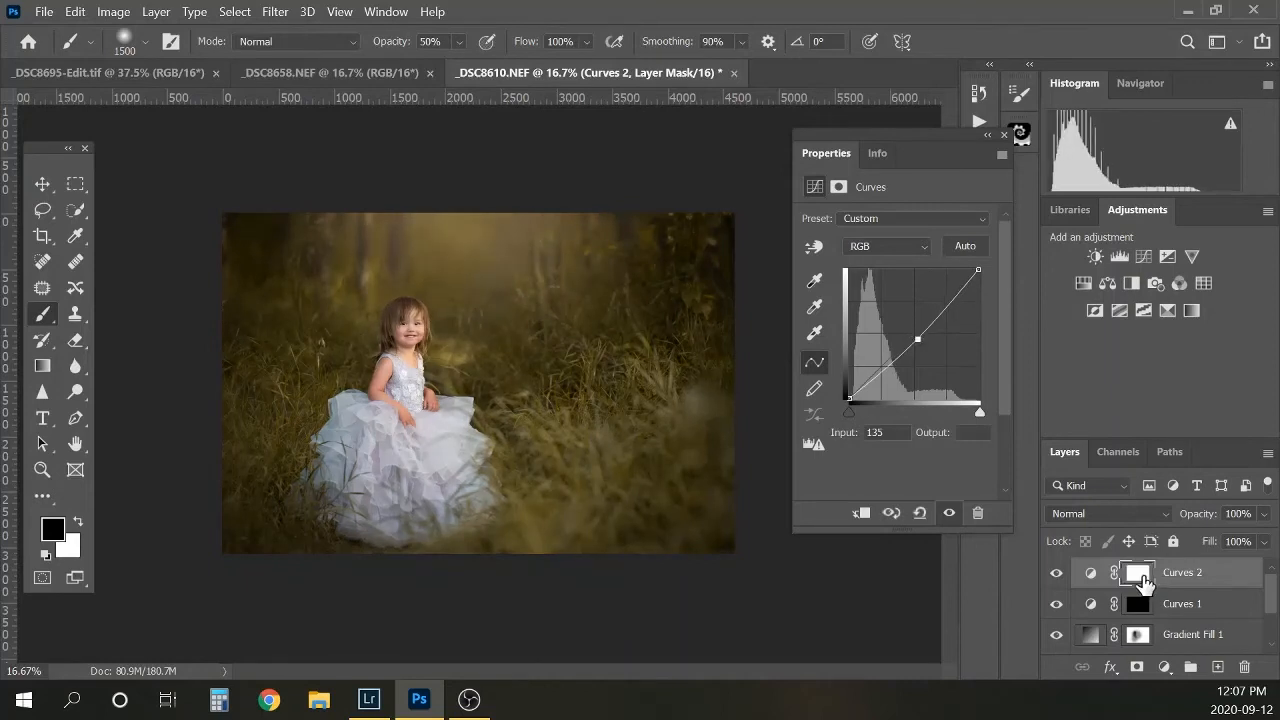
left_click(1003, 135)
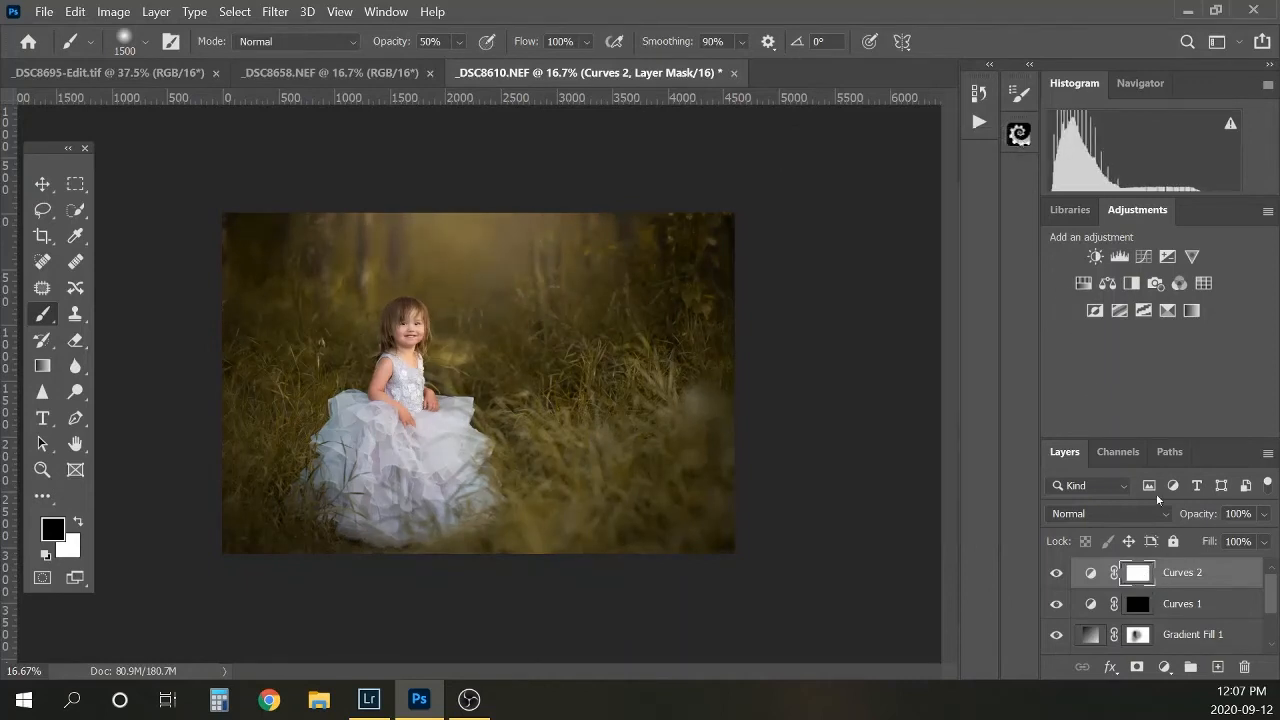
left_click(1139, 581)
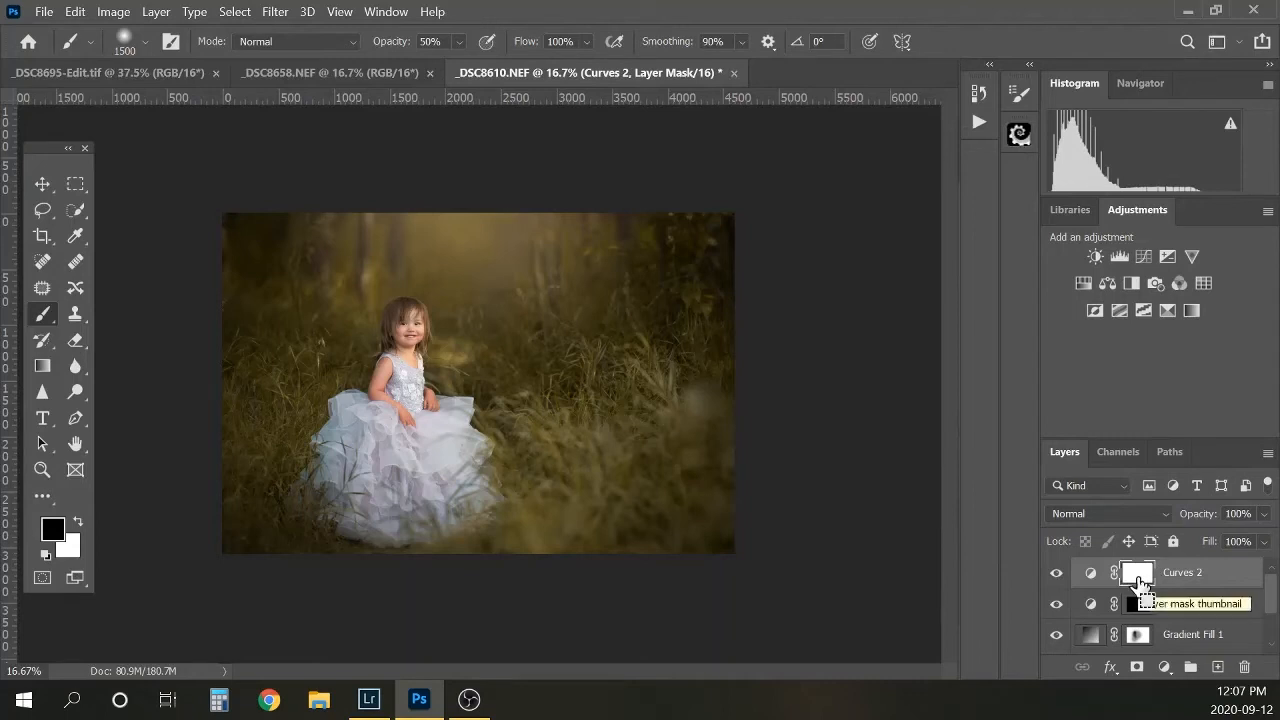
key("ctrl+i")
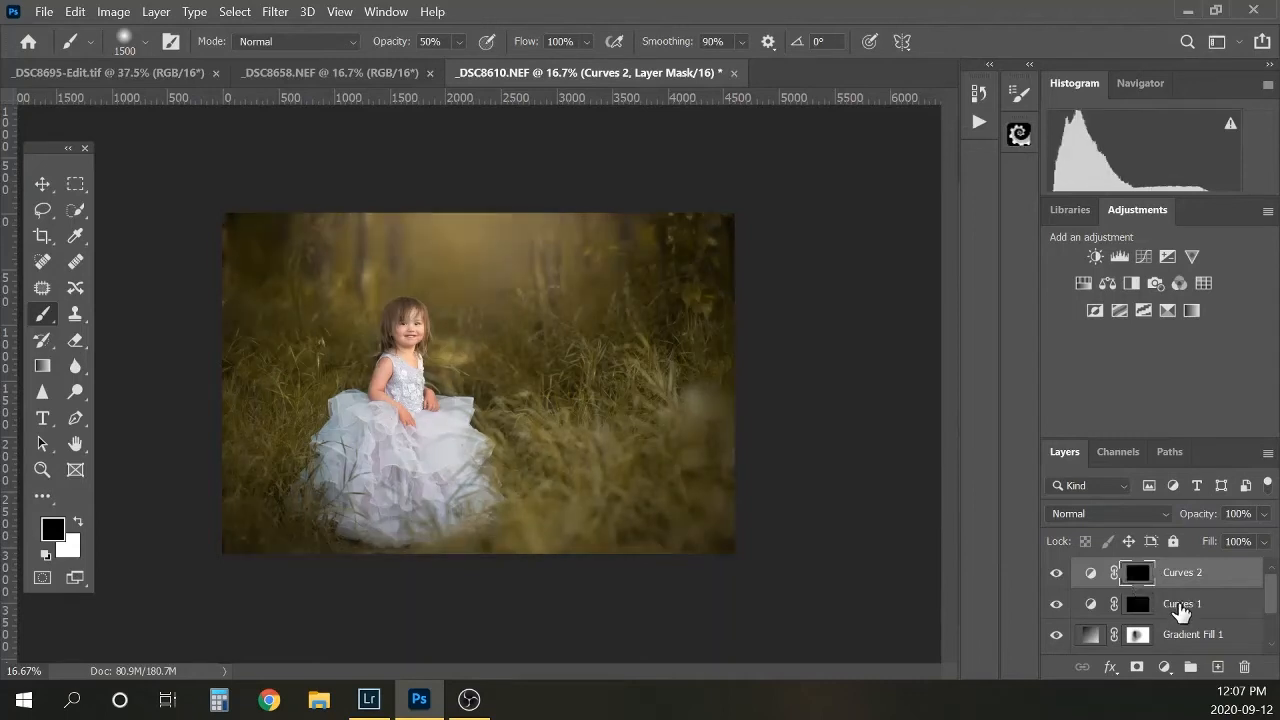
Step: Rename the brightening Curves layer dodge and the darkening Curves layer burn
double_click(1181, 604)
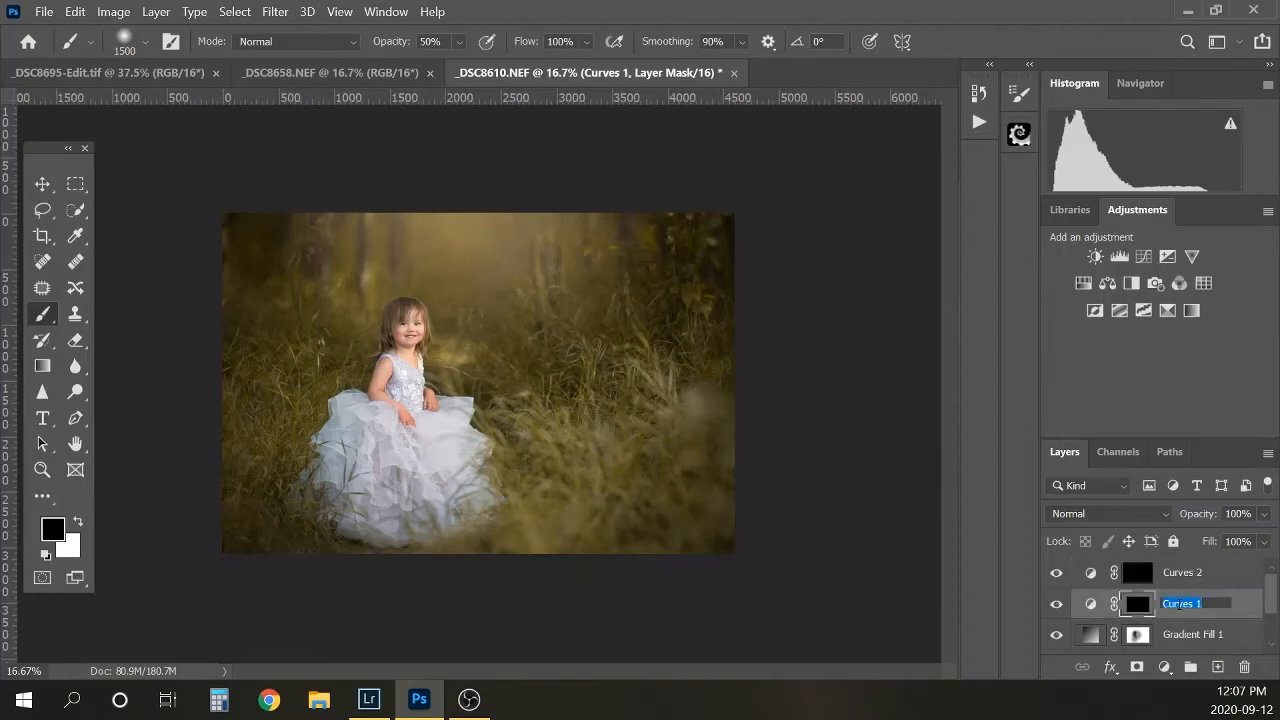
type("dodge")
key("Return")
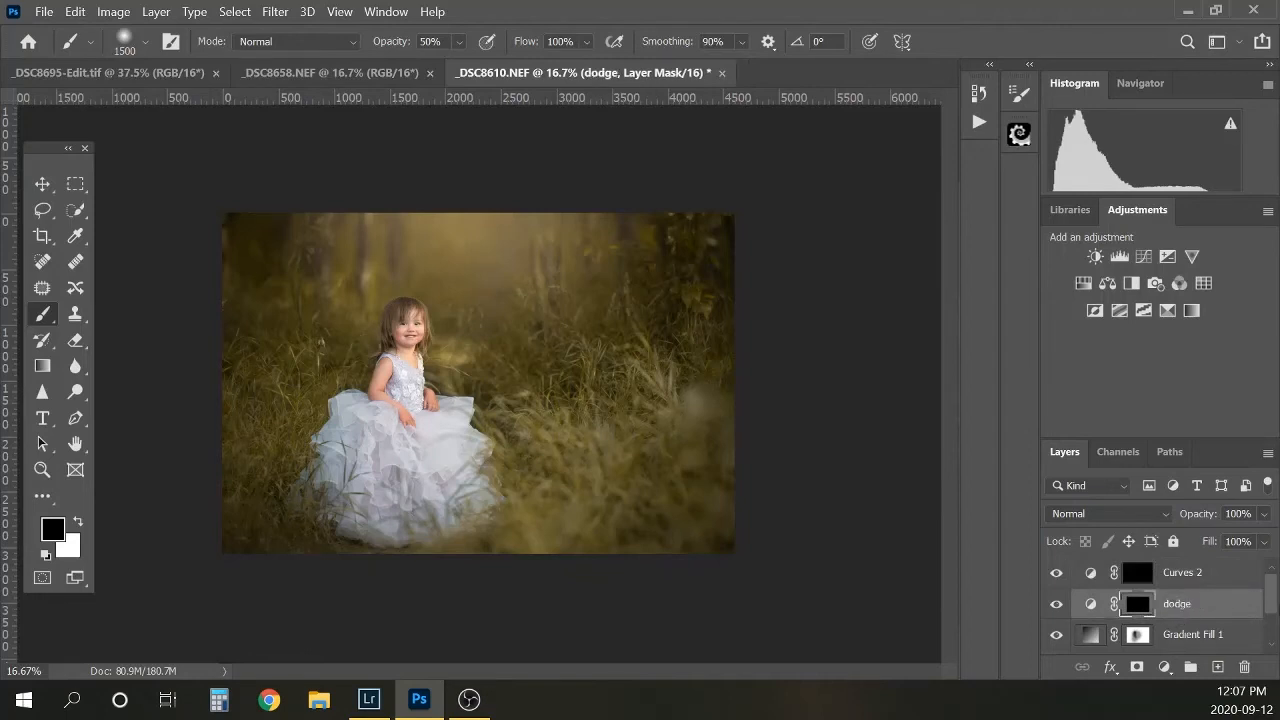
double_click(1182, 573)
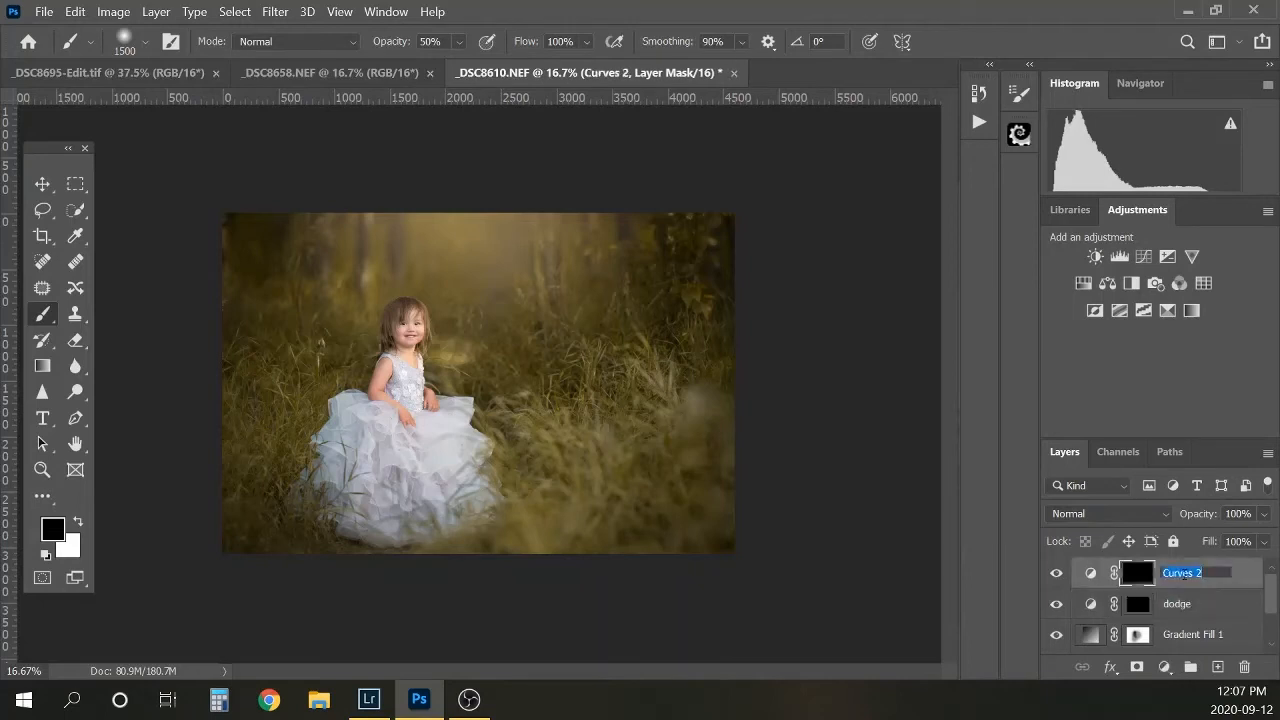
type("burn")
key("Return")
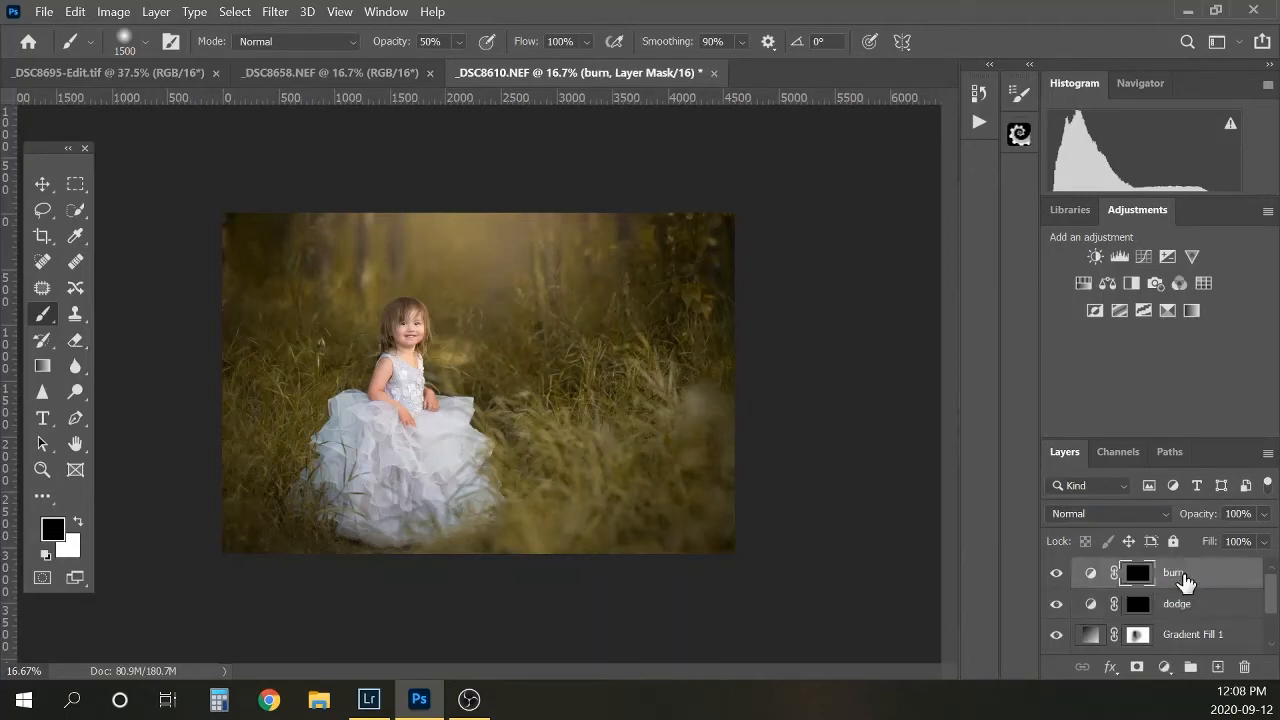
Step: Target the dodge layer's mask and set up a soft white brush of 125 px at 100% opacity
left_click(1138, 608)
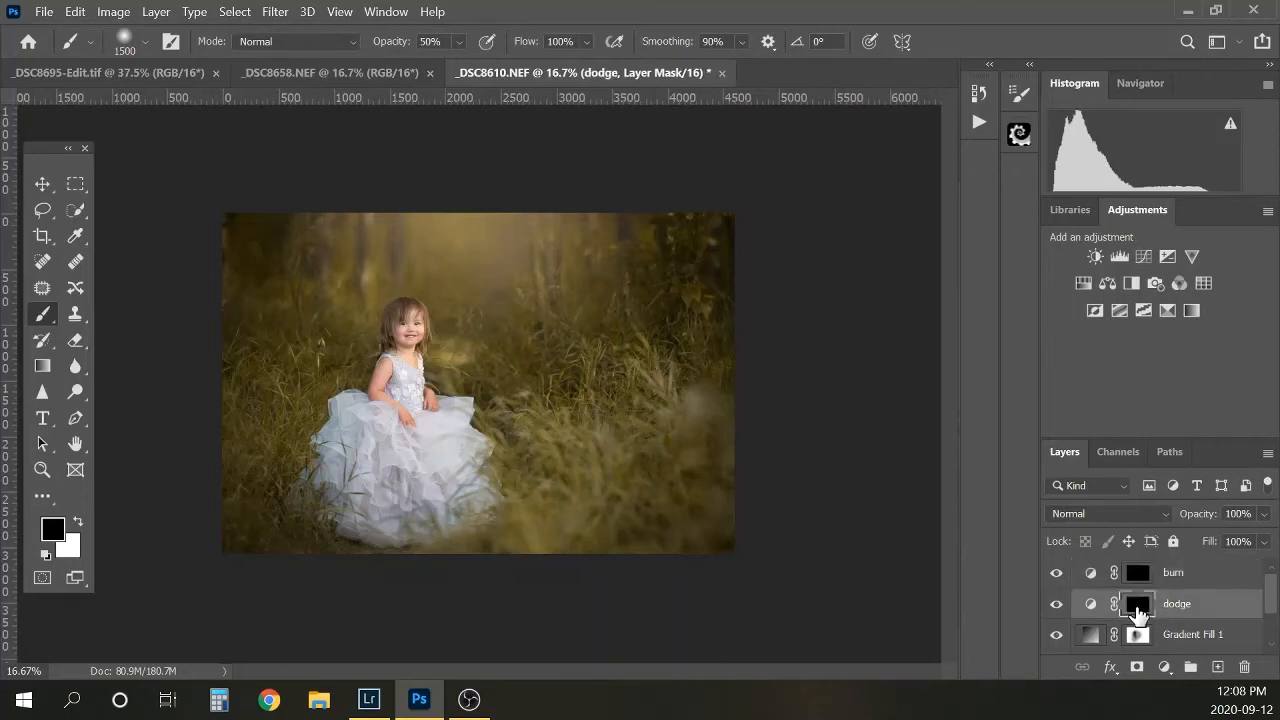
left_click_drag(1138, 612, 1140, 612)
key("ctrl+plus")
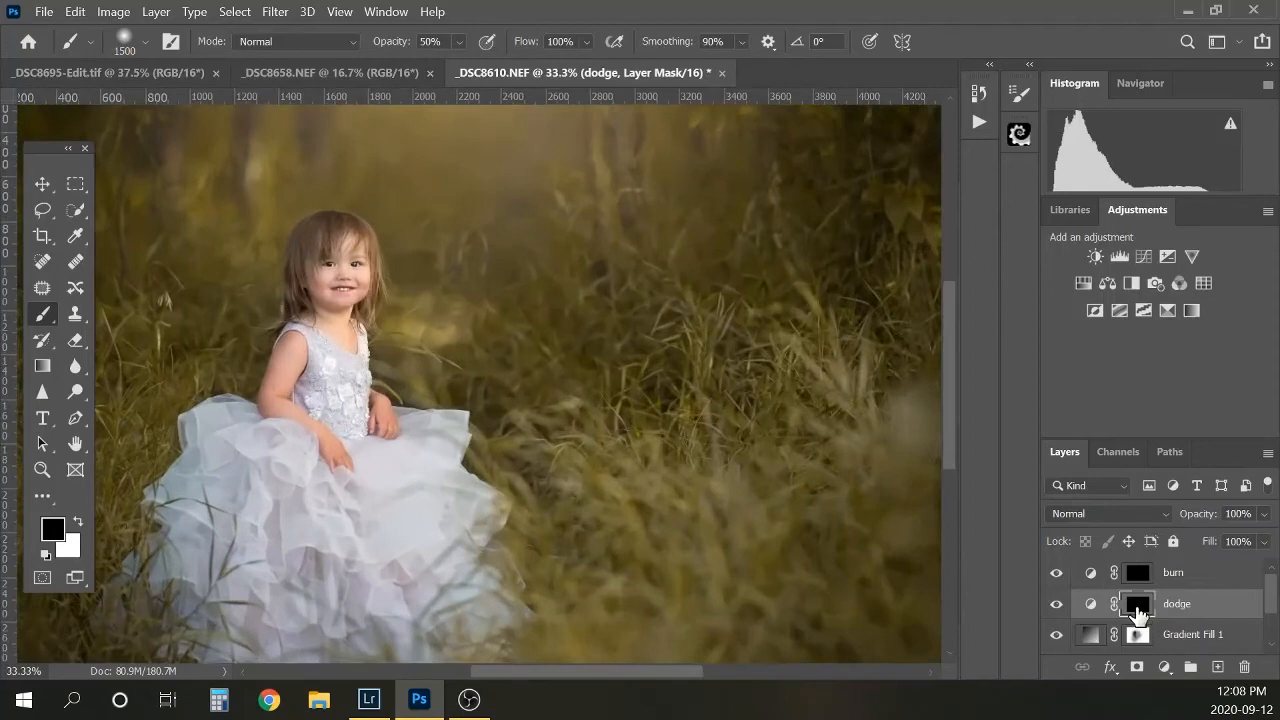
key("bracketleft")
key("bracketleft")
key("bracketleft")
key("bracketleft")
key("bracketleft")
key("bracketleft")
key("bracketleft")
key("bracketleft")
key("bracketleft")
key("bracketleft")
key("bracketleft")
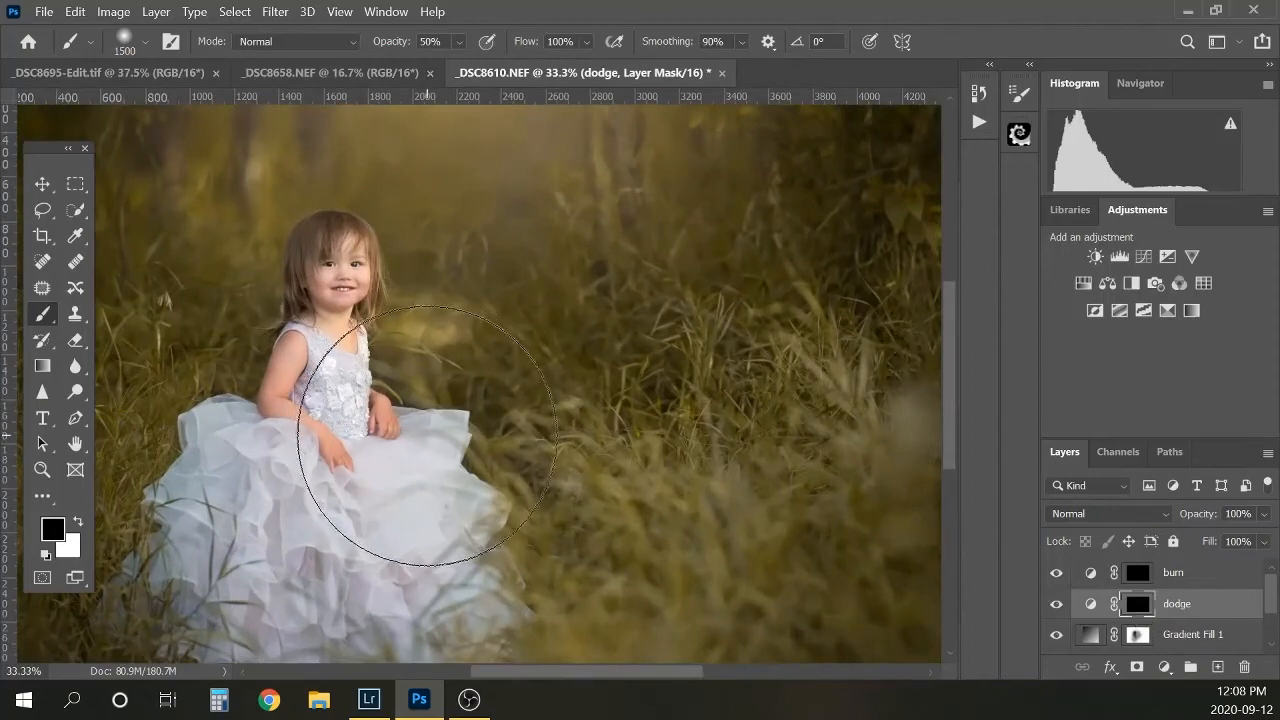
key("bracketleft")
key("bracketleft")
key("bracketleft")
key("bracketleft")
key("bracketleft")
key("bracketleft")
key("bracketleft")
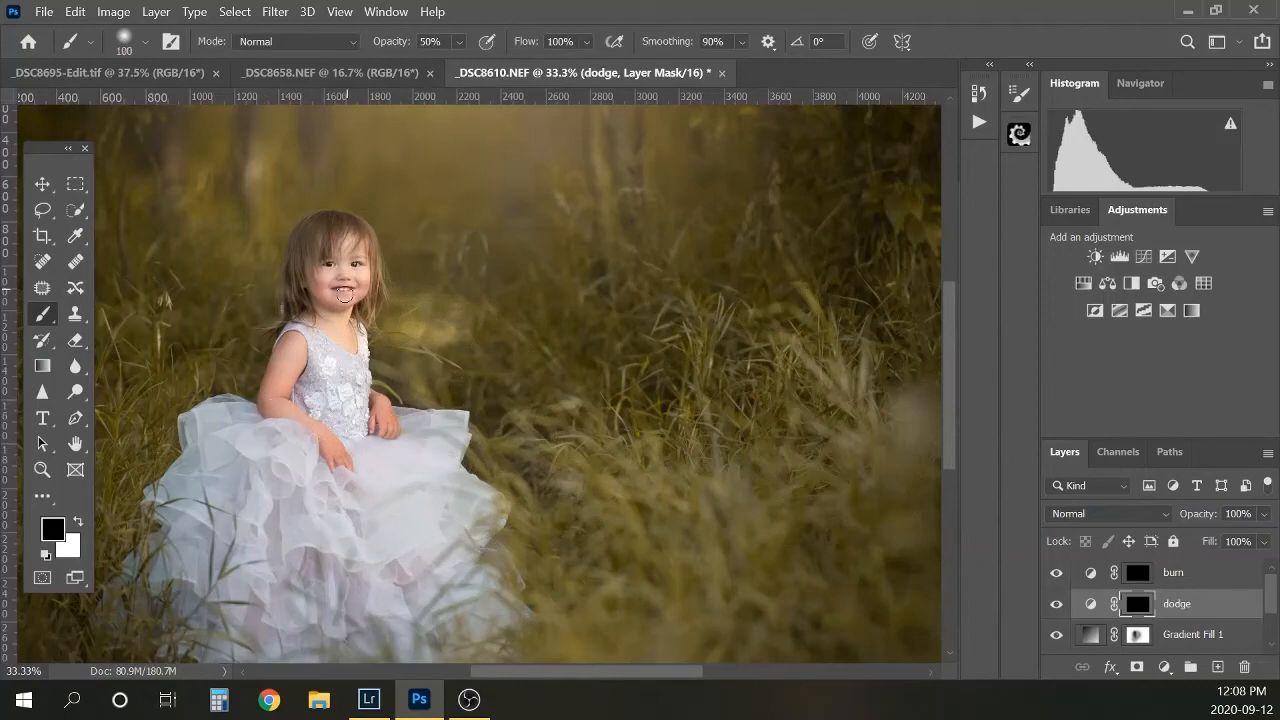
key("bracketleft")
key("bracketleft")
key("bracketleft")
key("bracketright")
key("bracketright")
key("bracketright")
key("bracketright")
key("x")
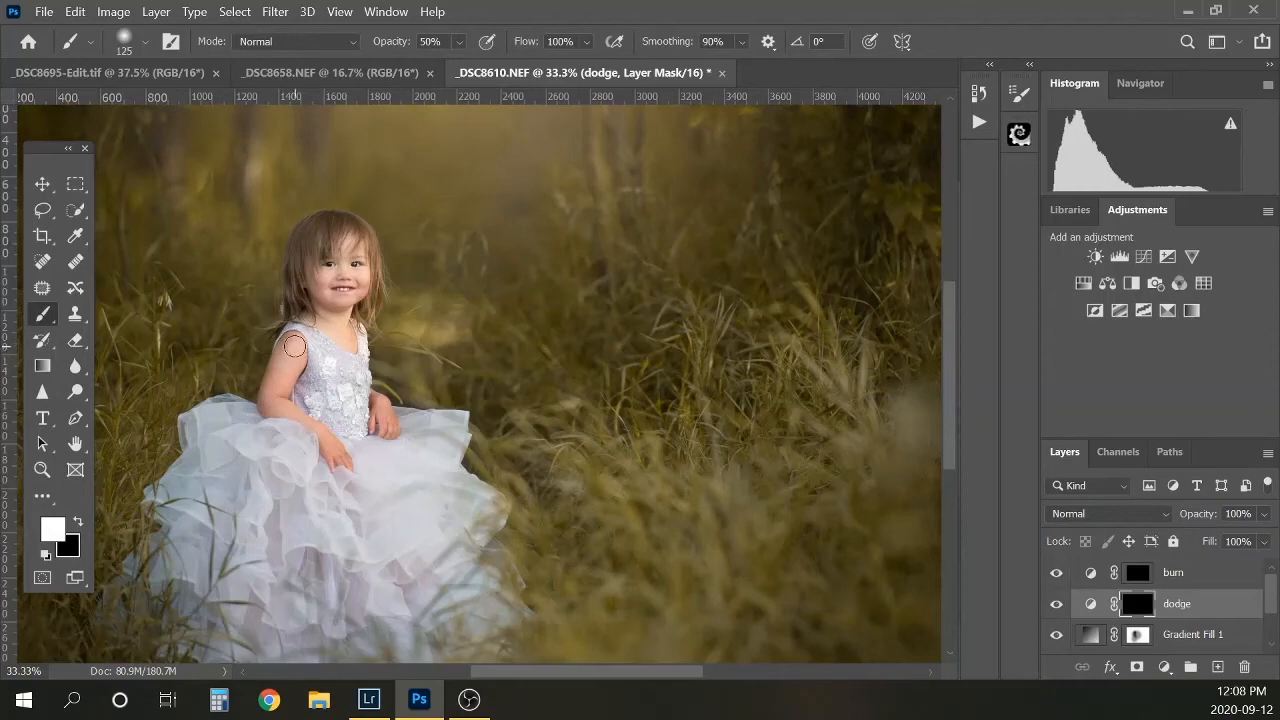
left_click(461, 44)
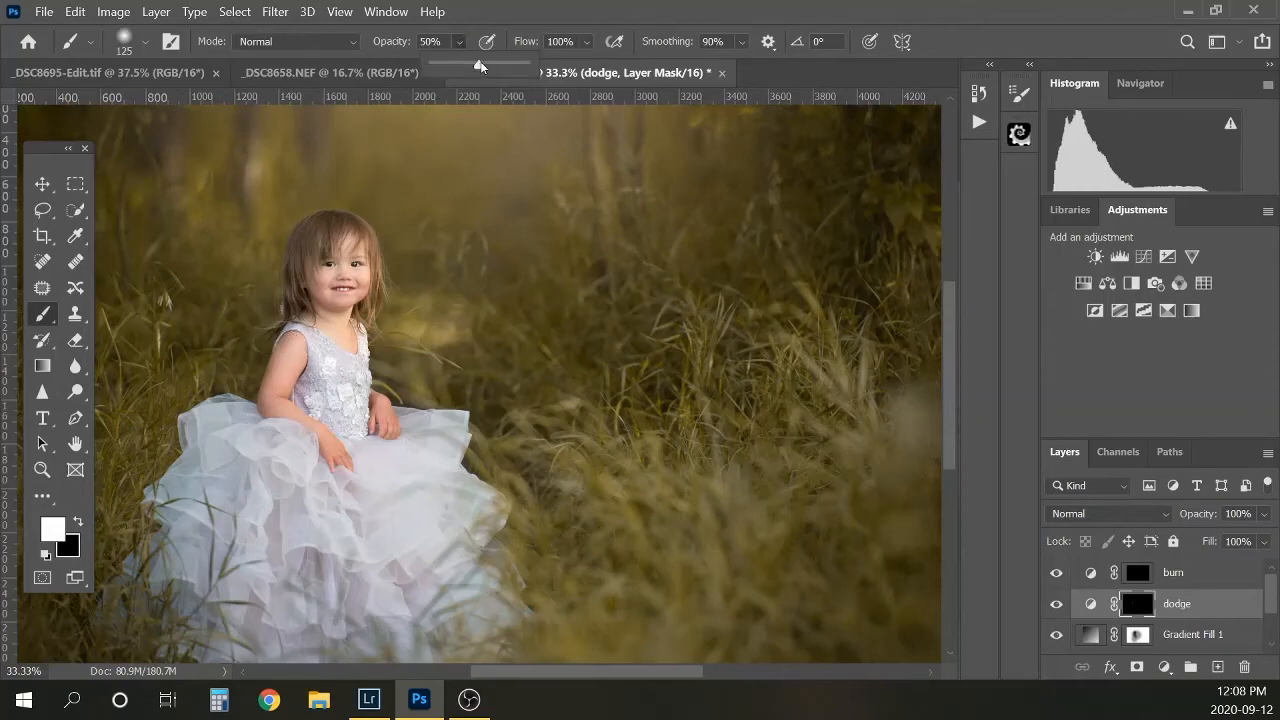
left_click_drag(480, 66, 558, 65)
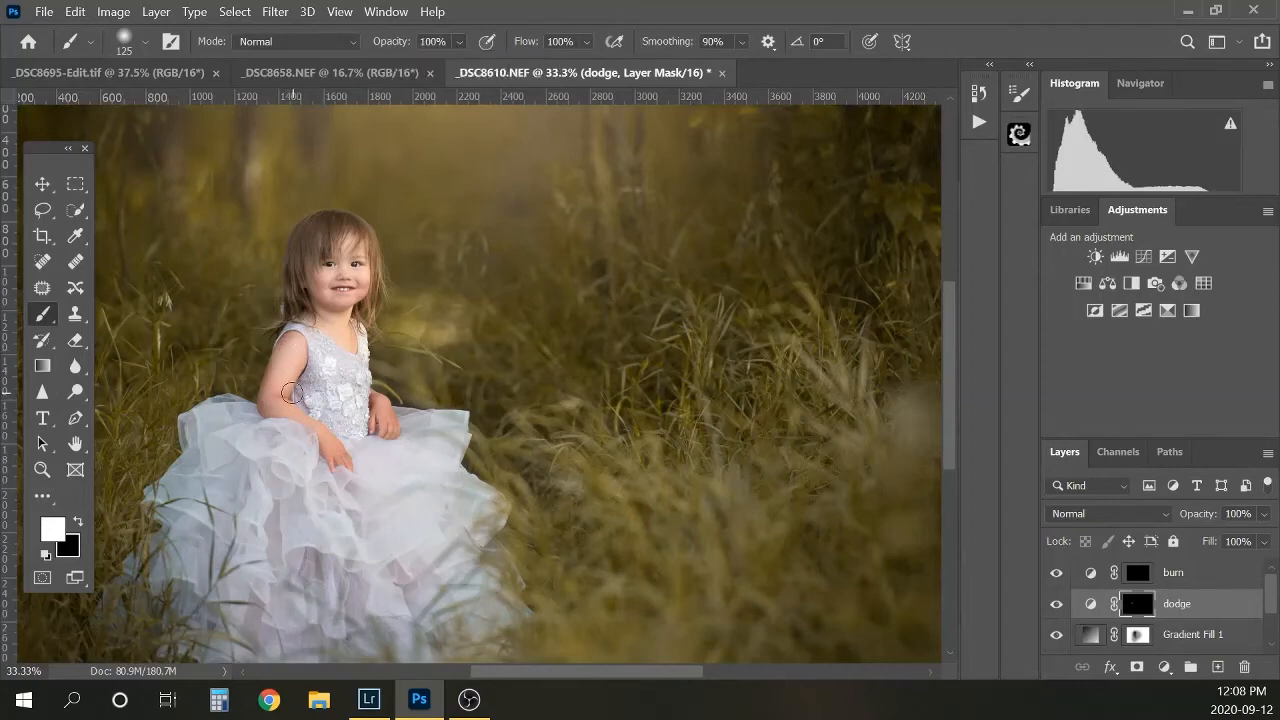
Step: Paint highlights on the girl's arm, face and hair on the dodge mask, reducing the brush from 70 to 20 px
key("bracketleft")
key("bracketleft")
key("bracketleft")
key("bracketleft")
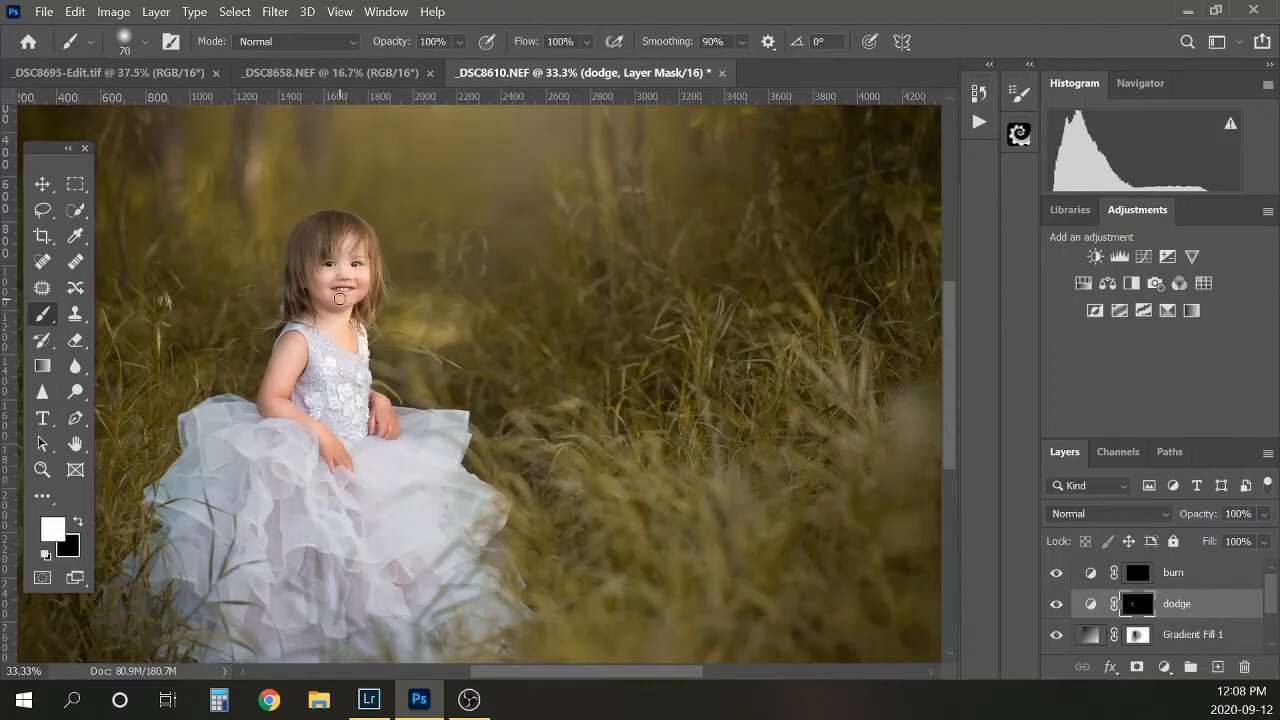
key("bracketright")
key("bracketleft")
key("bracketleft")
key("bracketleft")
key("bracketleft")
key("bracketleft")
key("bracketleft")
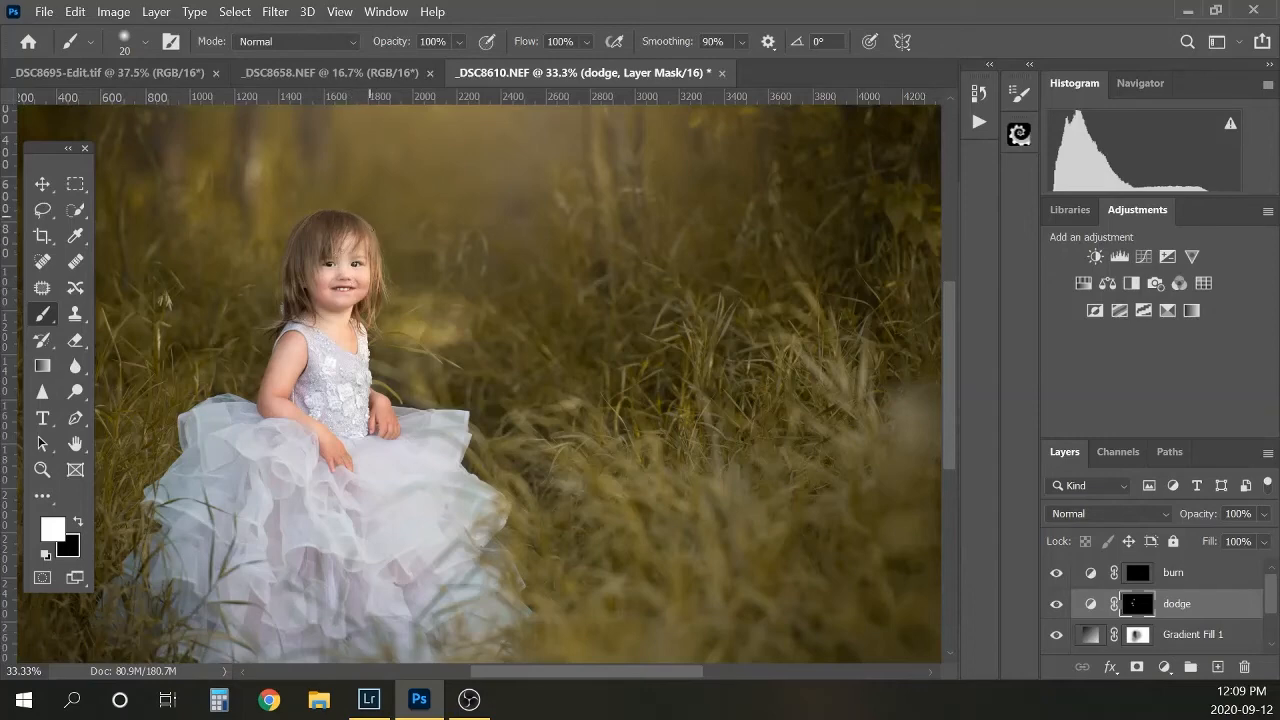
Step: Continue dodging around the girl's hair, hands and upper skirt, enlarging the brush to 175 px
key("[")
key("]")
key("]")
key("]")
key("bracketright")
key("bracketright")
key("bracketright")
key("backslash")
key("backslash")
key("bracketright")
key("bracketright")
key("bracketright")
key("bracketright")
key("bracketright")
key("bracketright")
key("bracketright")
key("bracketright")
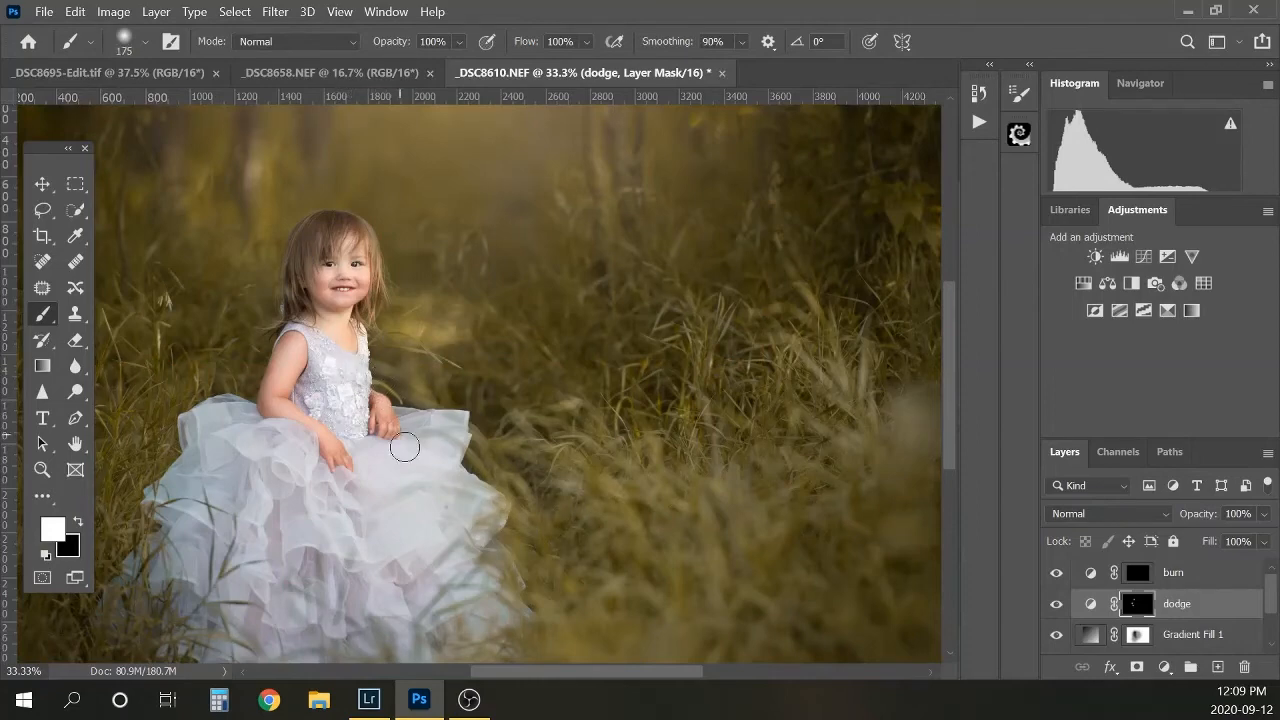
Step: Brighten the highlights of the skirt's ruffles on the dodge mask, reducing the brush from 70 to 30 px
key("bracketright")
key("bracketleft")
key("bracketleft")
key("bracketleft")
key("bracketleft")
key("bracketleft")
key("bracketleft")
key("bracketleft")
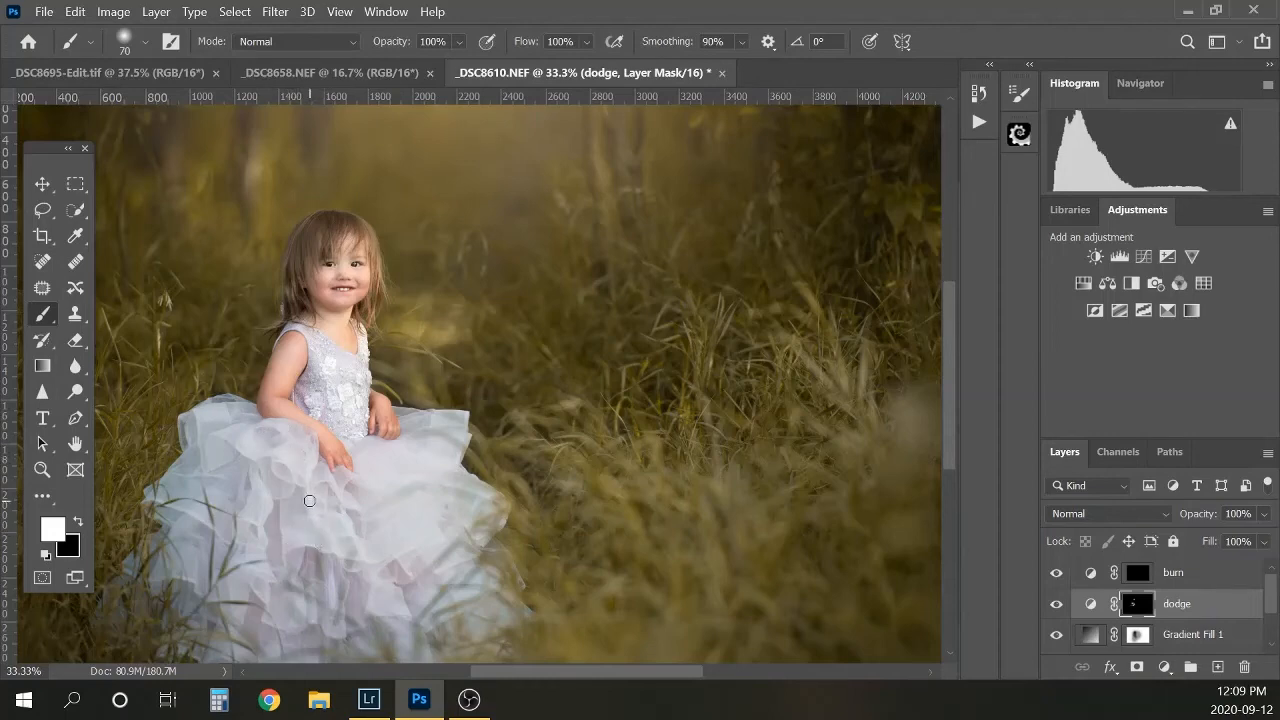
key("bracketleft")
key("bracketleft")
key("bracketleft")
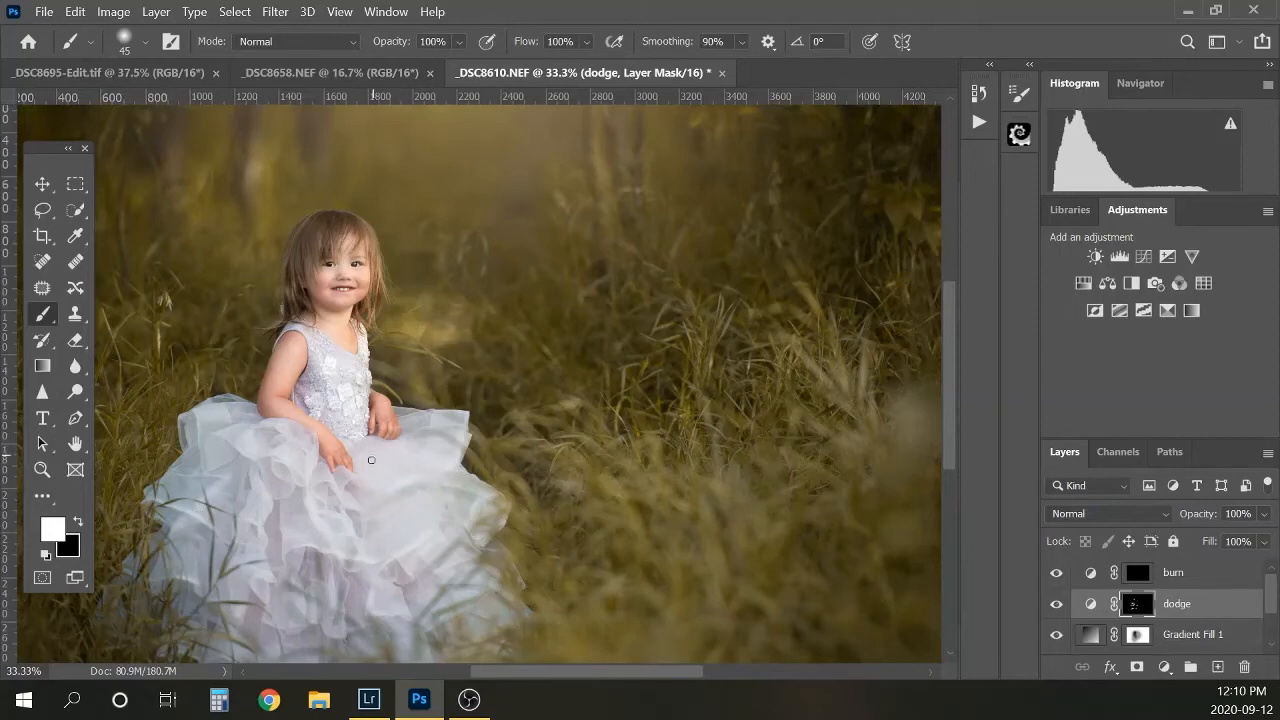
key("bracketleft")
key("bracketleft")
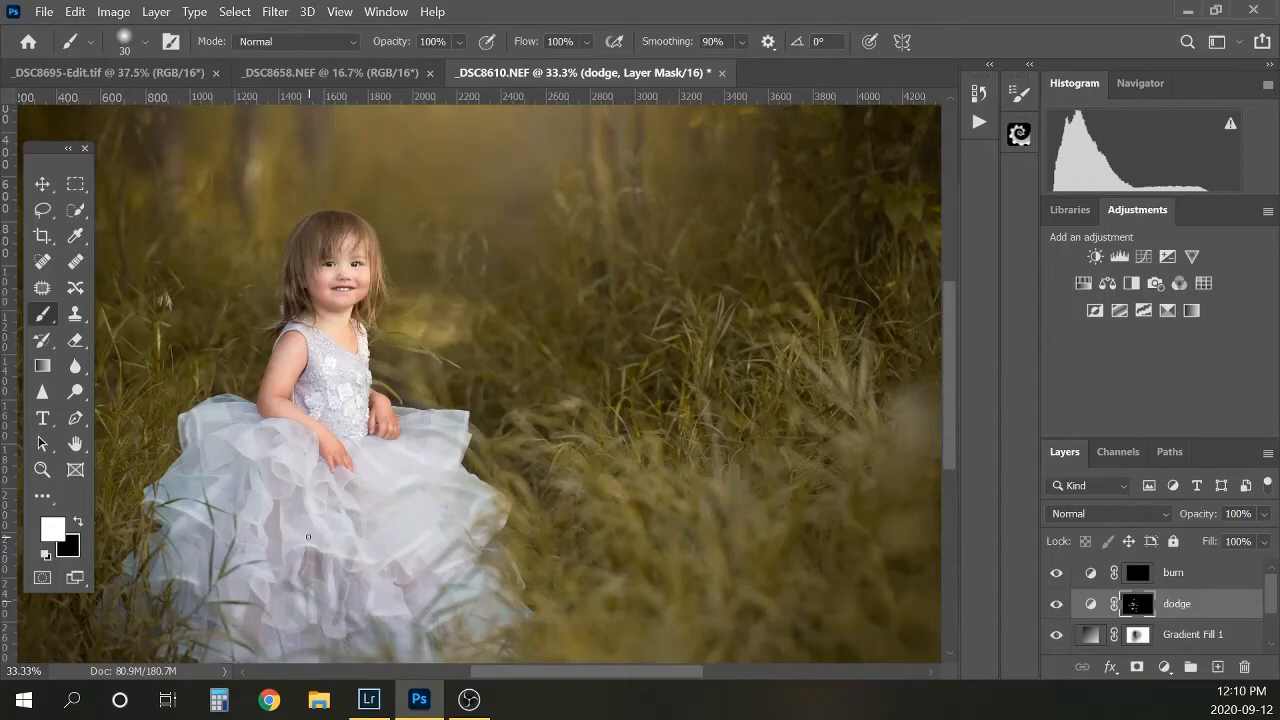
Step: Target the burn layer's mask and begin painting shadows on the girl and dress, enlarging the white brush to 60 px
left_click(1141, 578)
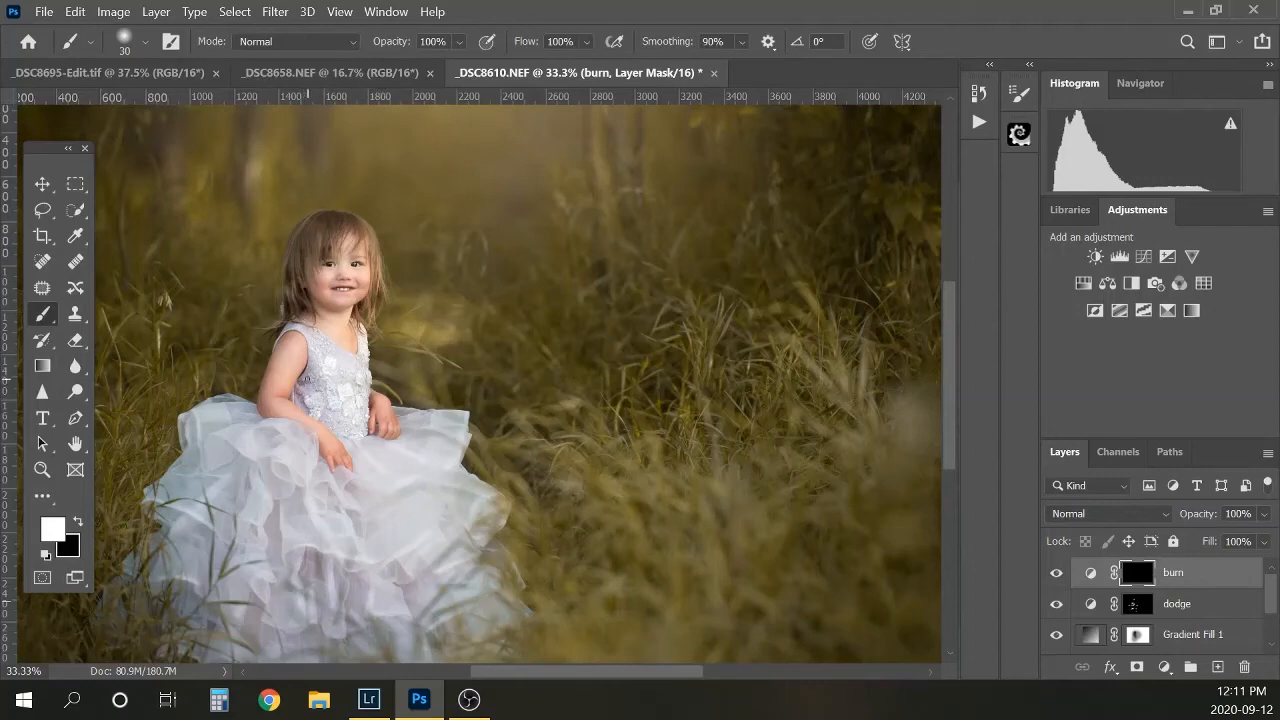
key("backslash")
key("backslash")
key("bracketright")
key("bracketright")
key("bracketright")
key("bracketright")
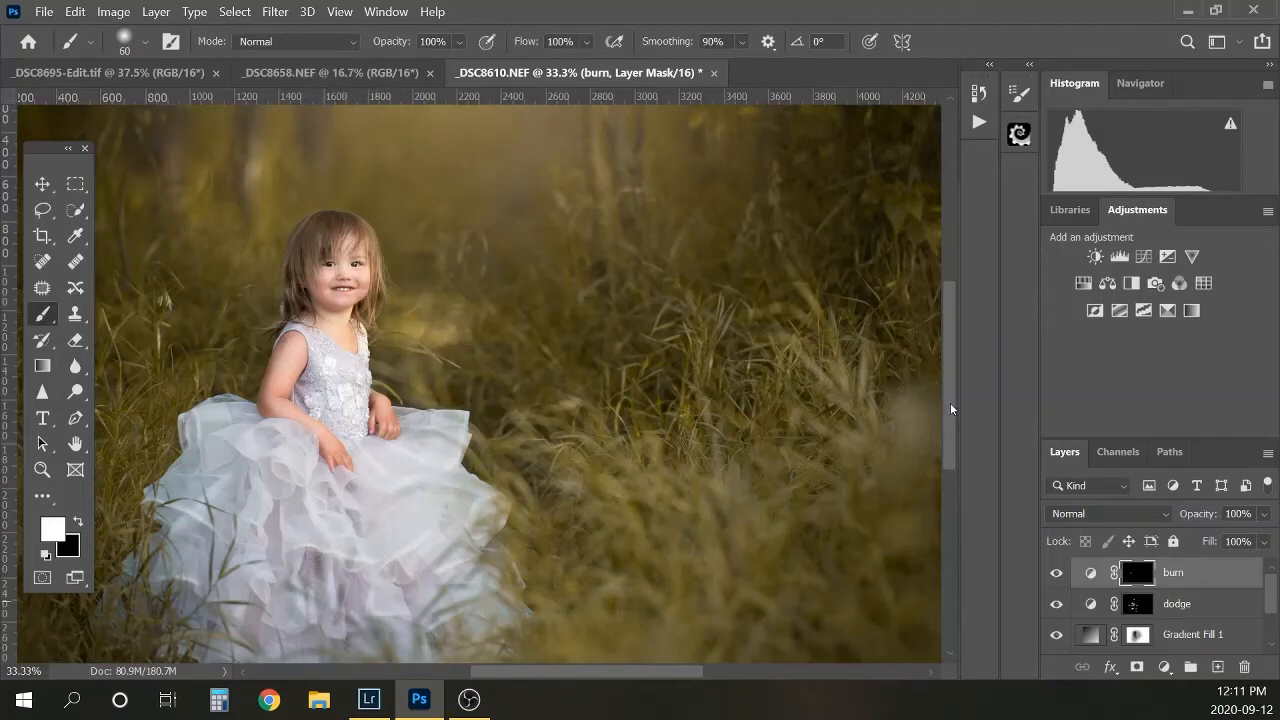
Step: Darken the dress's lower edge on the burn mask with a 125 px brush, and deepen the skirt's folds with a smaller one
left_click_drag(951, 408, 944, 433)
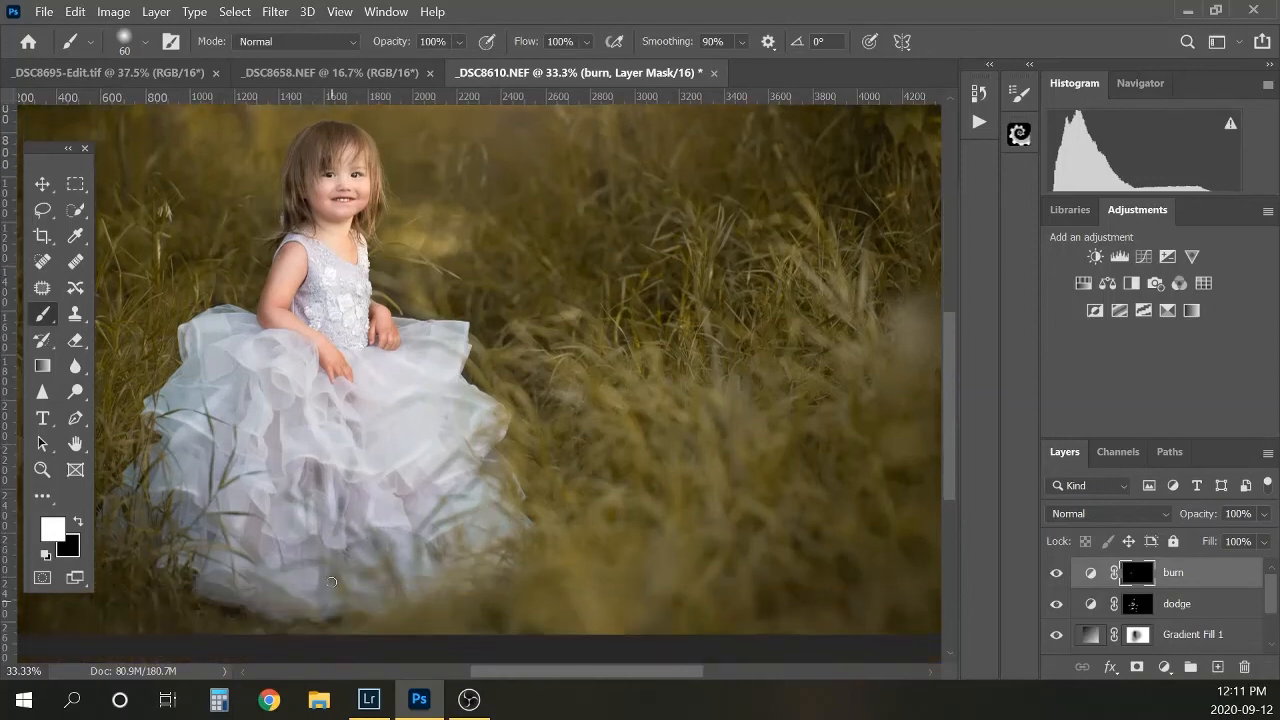
key("bracketright")
key("bracketright")
key("bracketright")
key("bracketright")
key("bracketright")
mouse_move(213, 591)
left_mouse_down()
mouse_move(296, 613)
mouse_move(291, 623)
mouse_move(282, 617)
mouse_move(426, 611)
left_mouse_up()
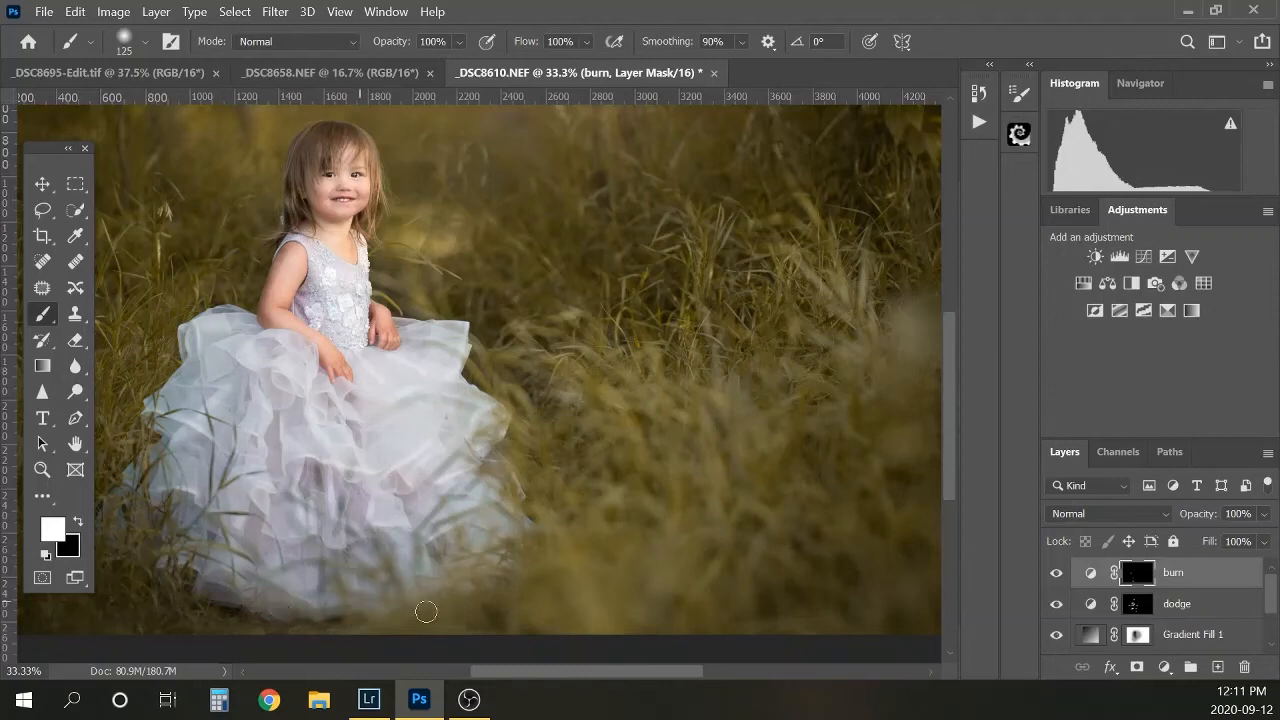
key("bracketleft")
key("bracketleft")
key("bracketleft")
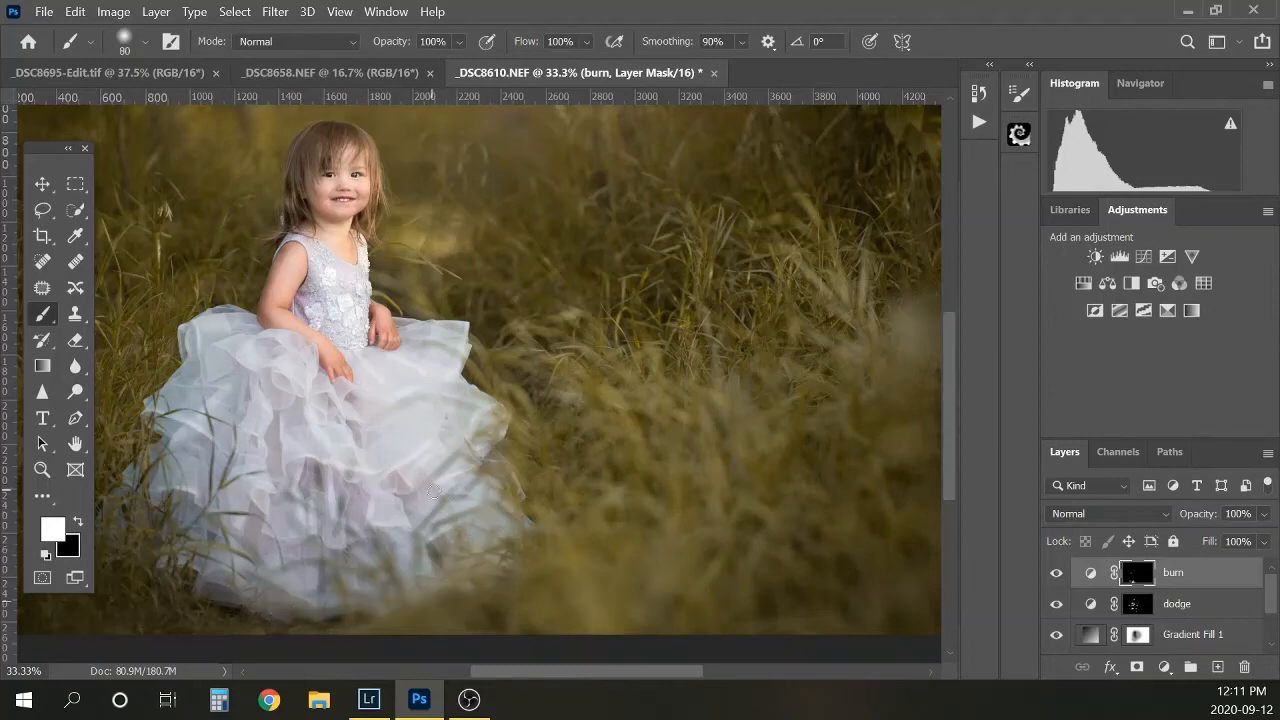
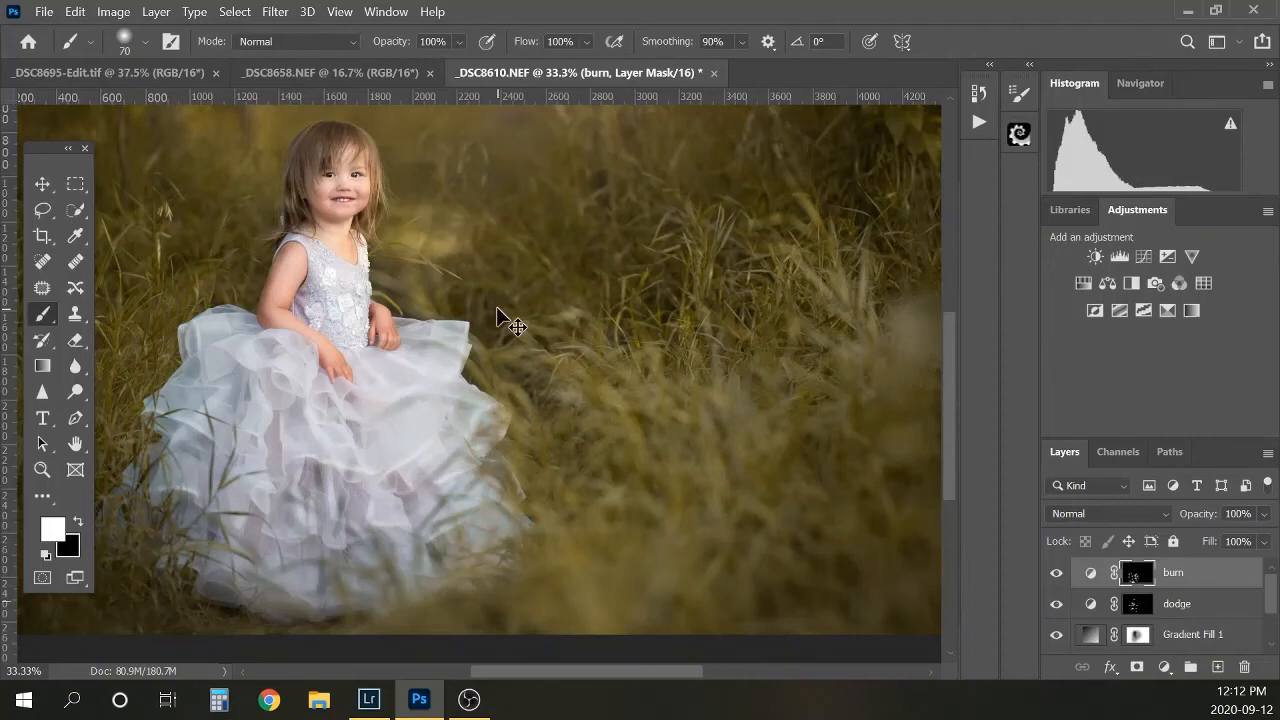
Step: Group the burn and dodge layers and name the group "dodge and burn"
key("ctrl+minus")
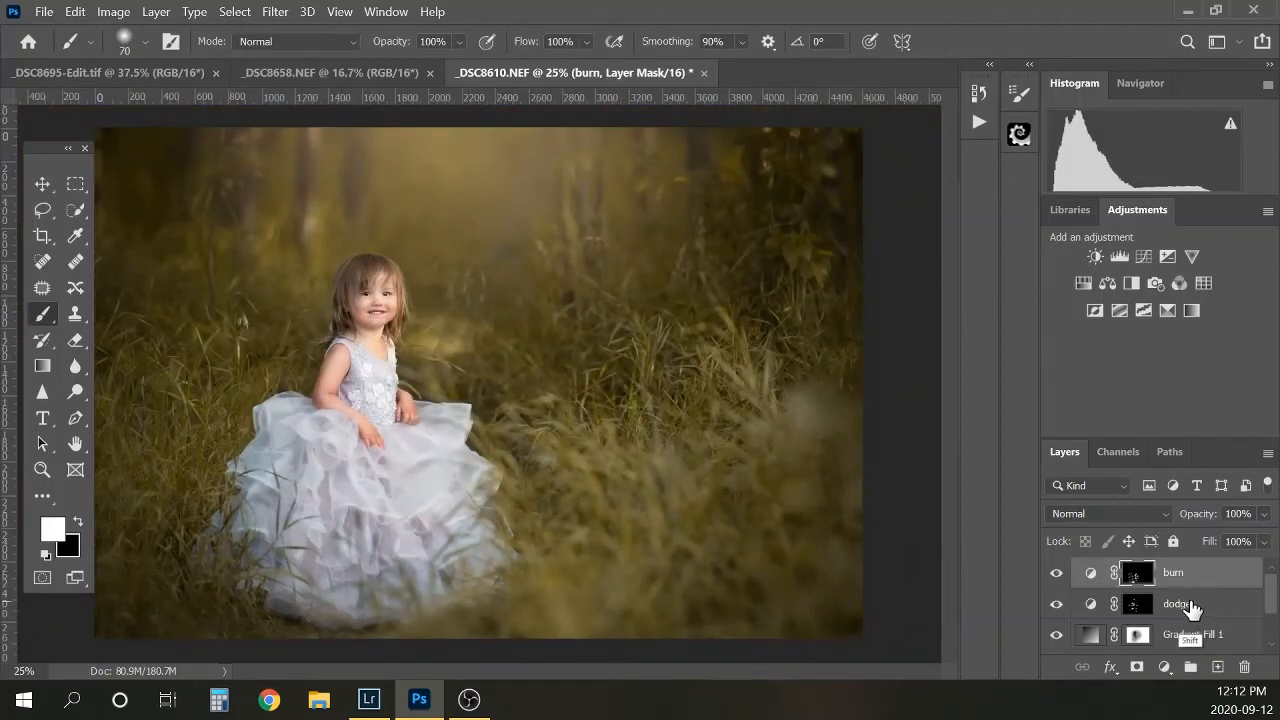
left_click(1188, 610, "shift")
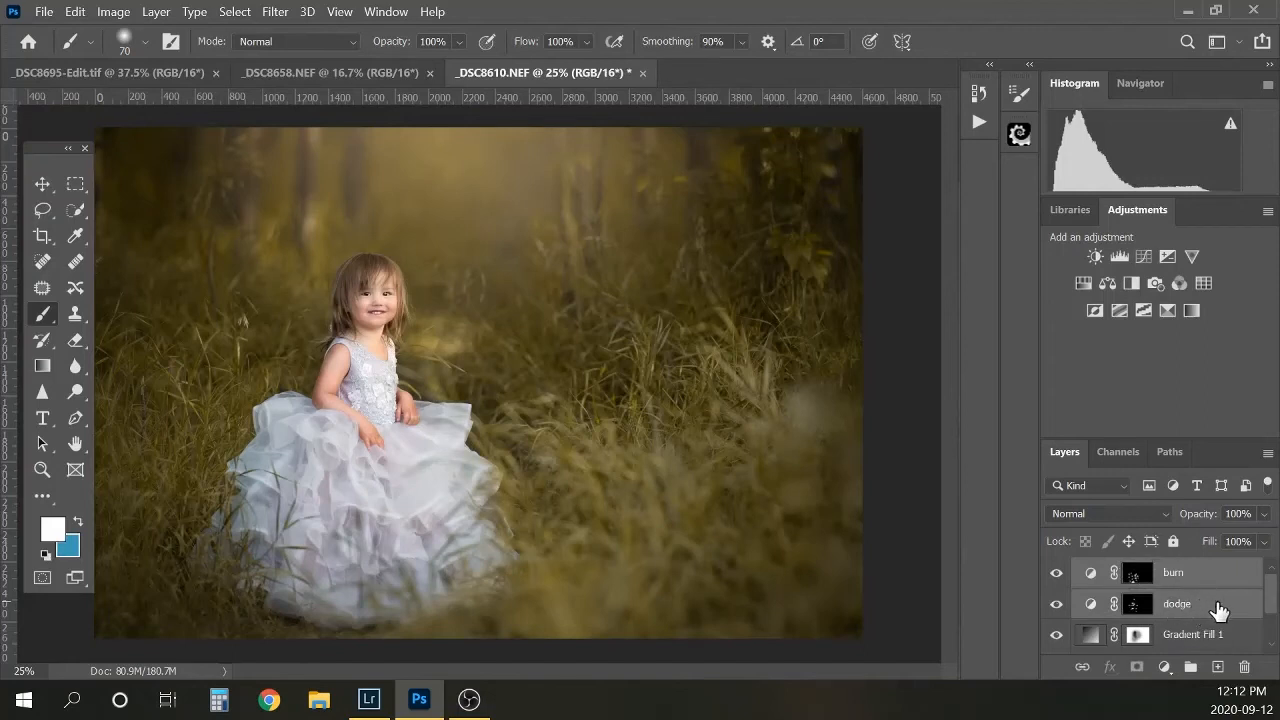
key("ctrl+g")
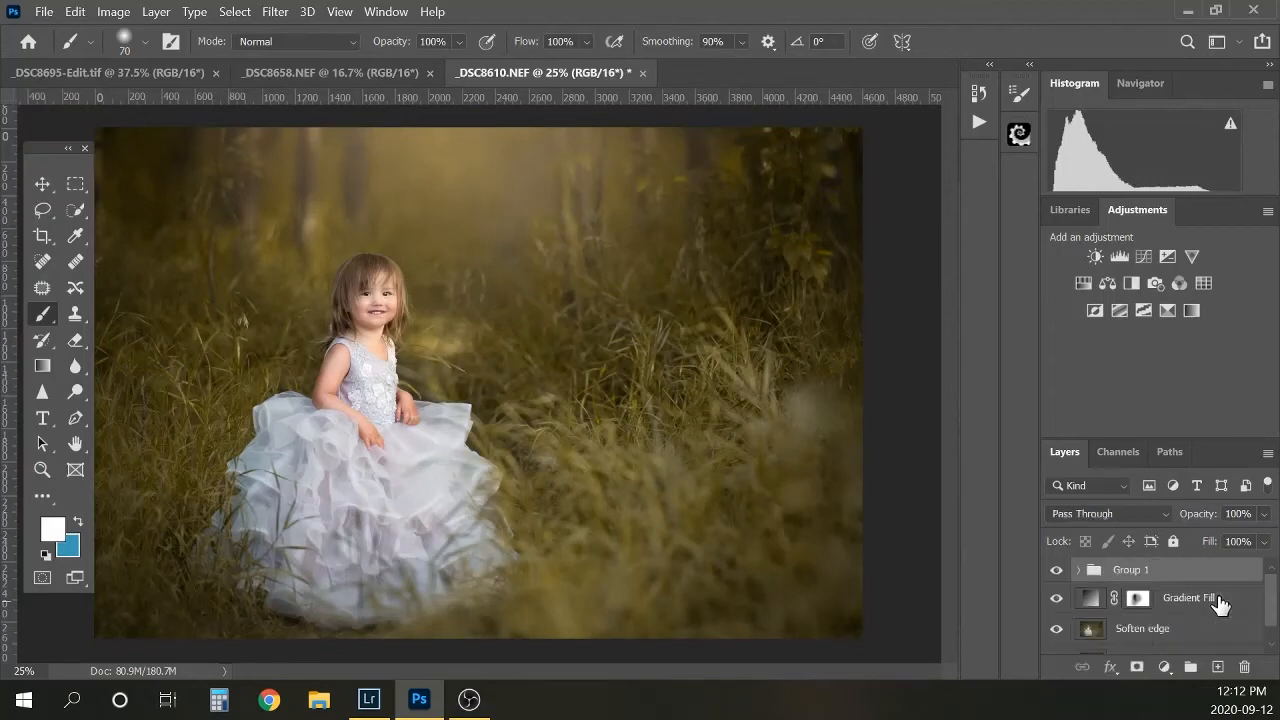
double_click(1130, 569)
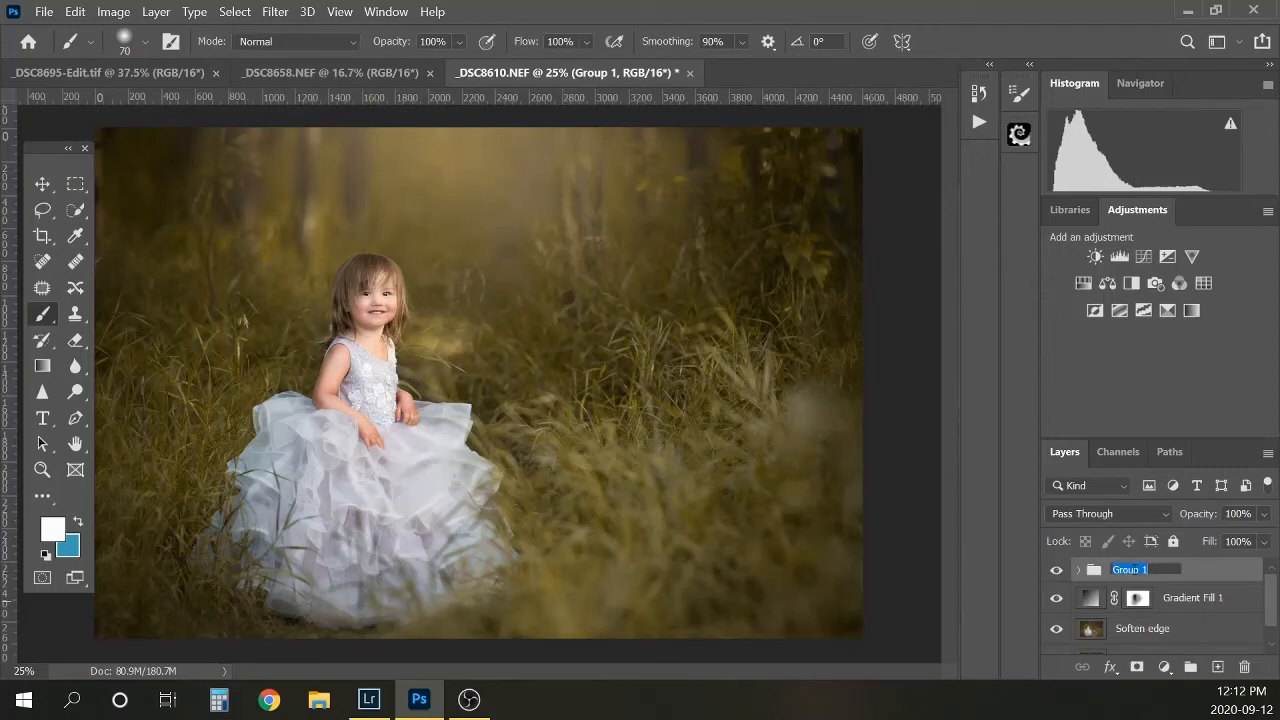
type("dodge and burn")
key("Return")
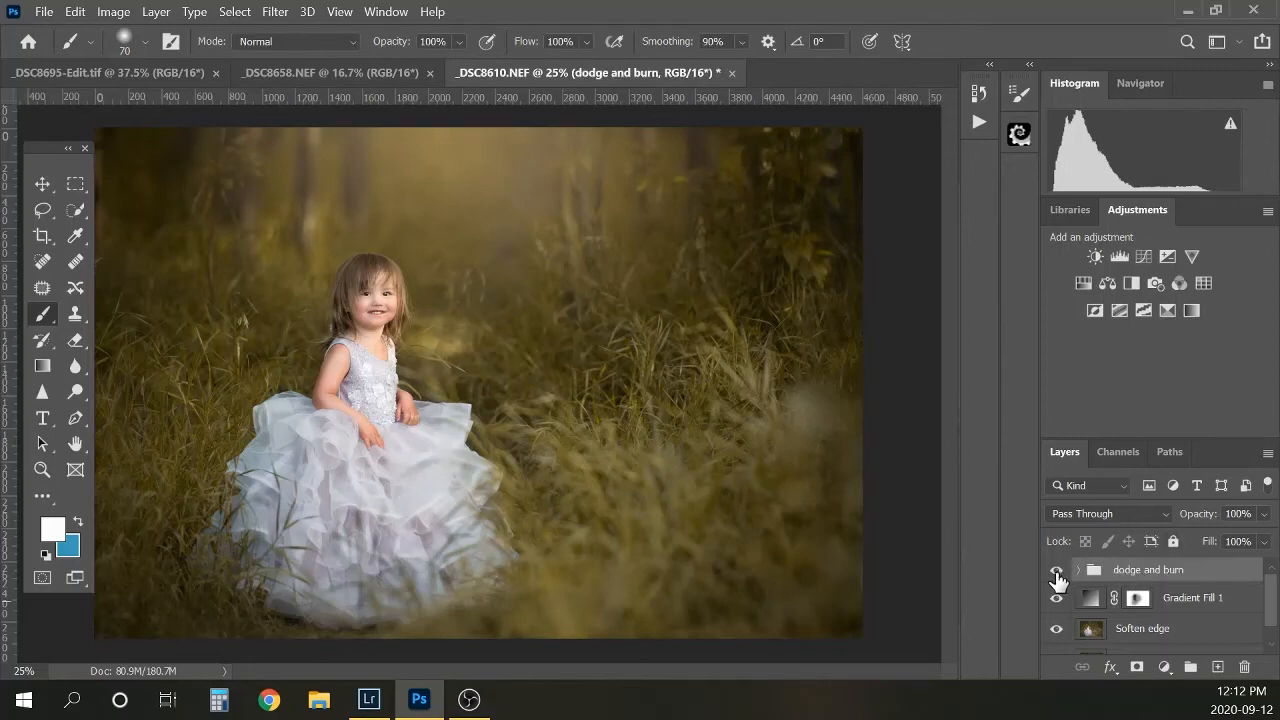
Step: Compare the whole portrait with and without the dodge and burn group
left_click(1056, 572)
left_click(1056, 572)
left_click(1056, 572)
left_click(1056, 572)
key("ctrl+minus")
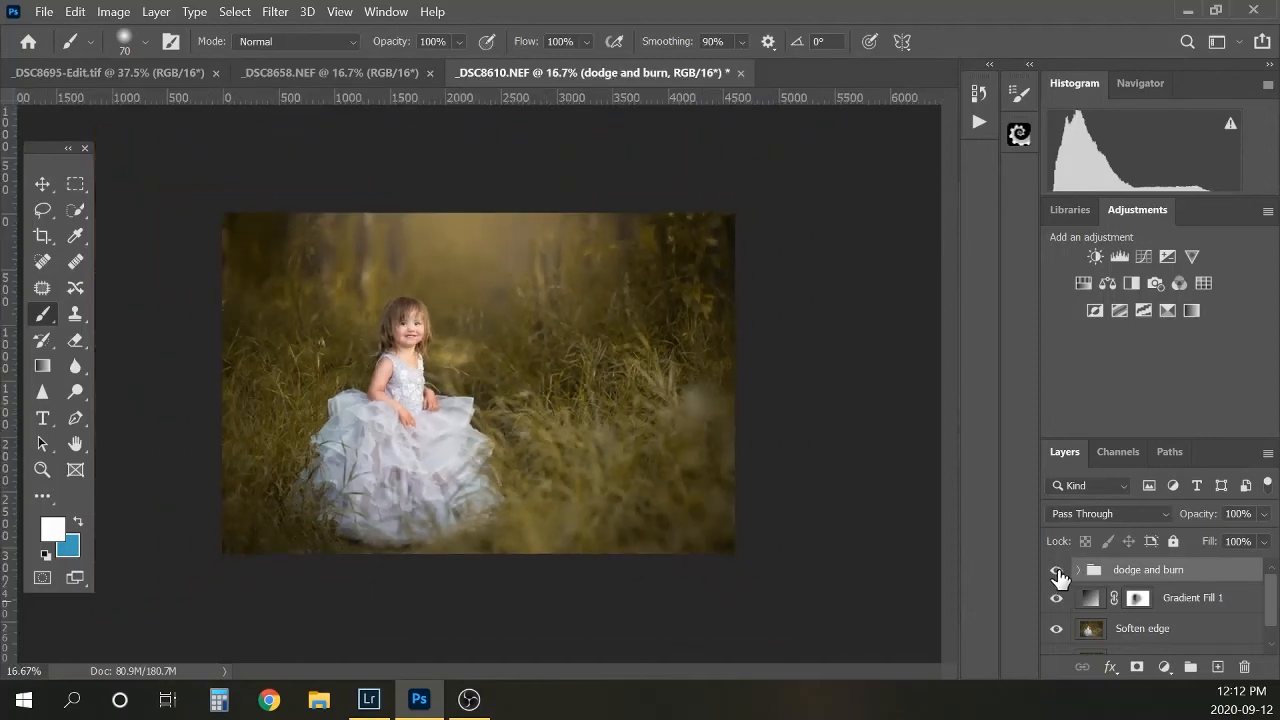
left_click(1056, 574)
left_click(1057, 576)
Step: Target the dodge layer's mask and brighten the sunlit grass patch beside the girl with a larger white brush
left_click(1078, 569)
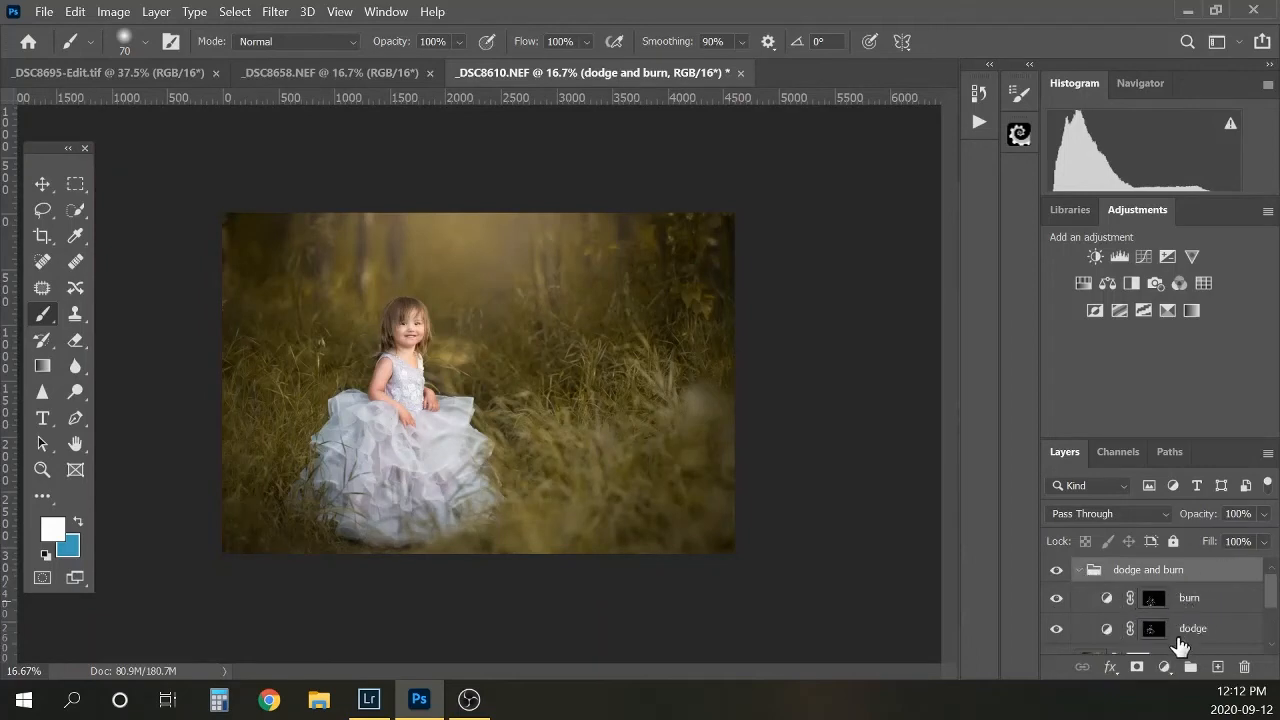
left_click(1158, 630)
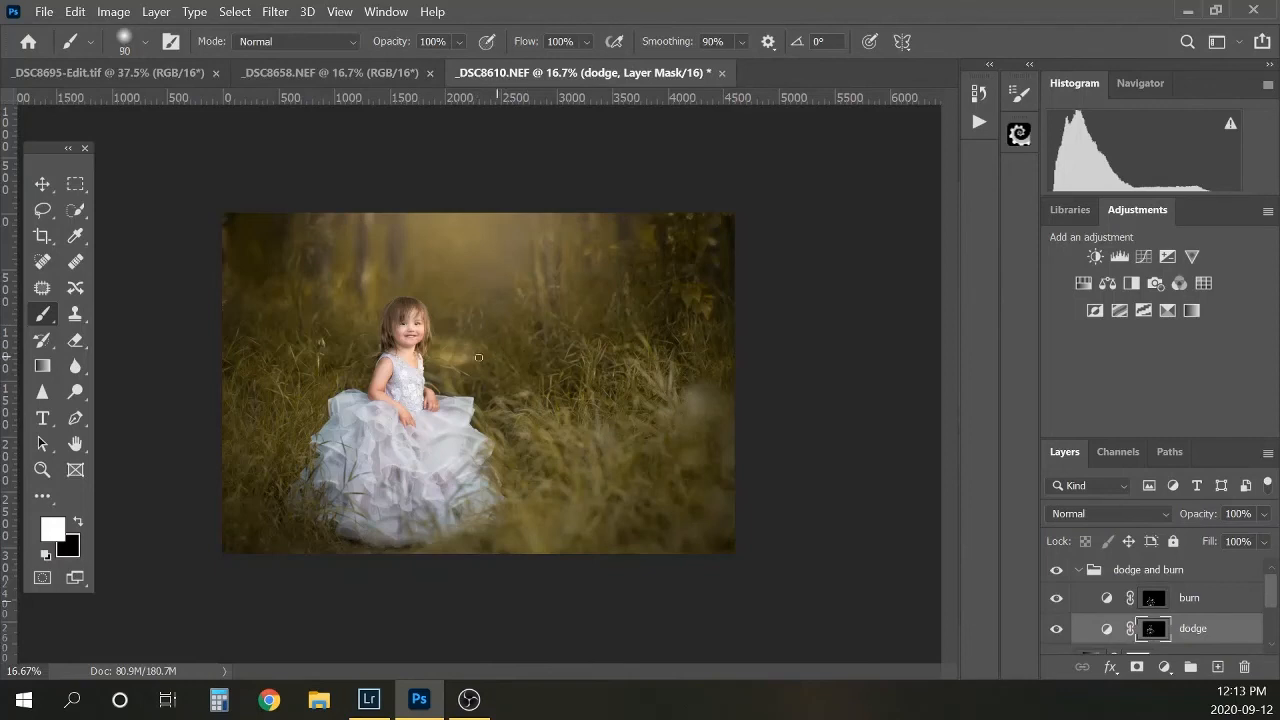
key("bracketright")
key("bracketright")
key("bracketright")
key("bracketright")
key("bracketright")
key("bracketright")
key("bracketright")
key("bracketright")
left_click(451, 350)
Step: Enlarge the brush to 1400 px and brighten the glow between the trees above the girl on the dodge mask
key("bracketright")
key("bracketright")
key("bracketright")
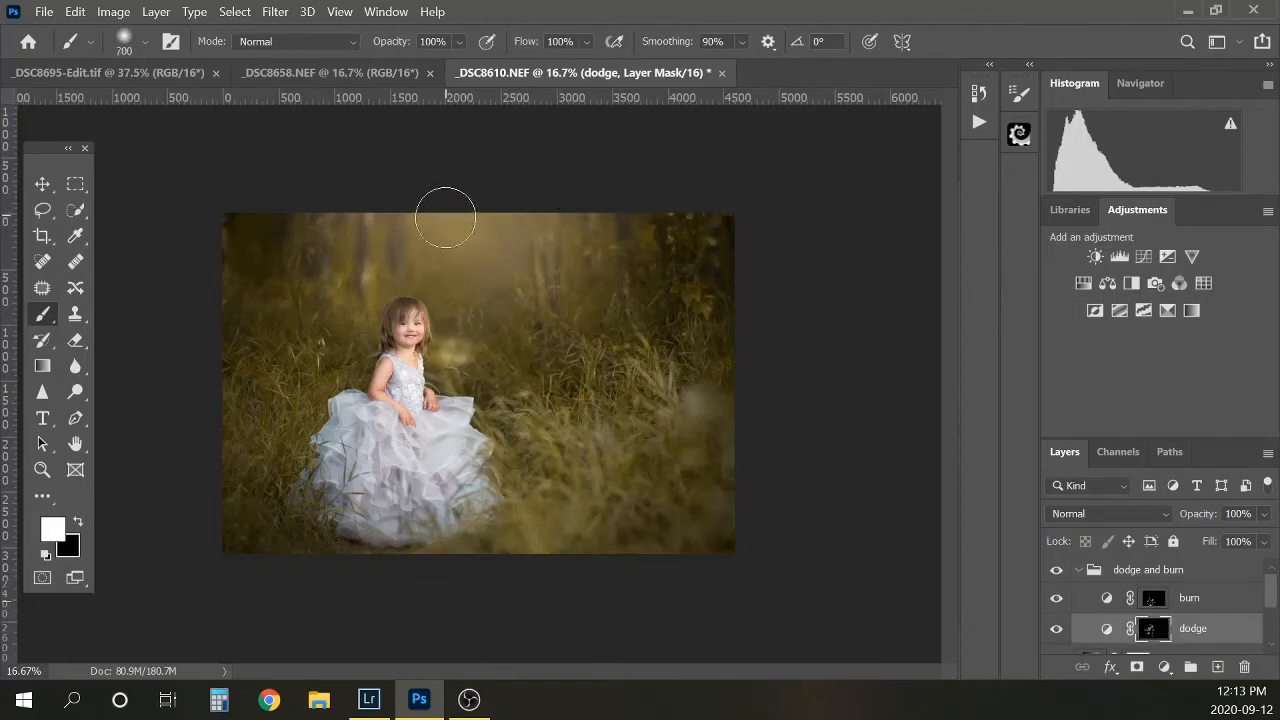
key("bracketright")
key("bracketright")
key("bracketright")
key("bracketright")
key("bracketright")
key("bracketright")
key("bracketright")
left_click(430, 222)
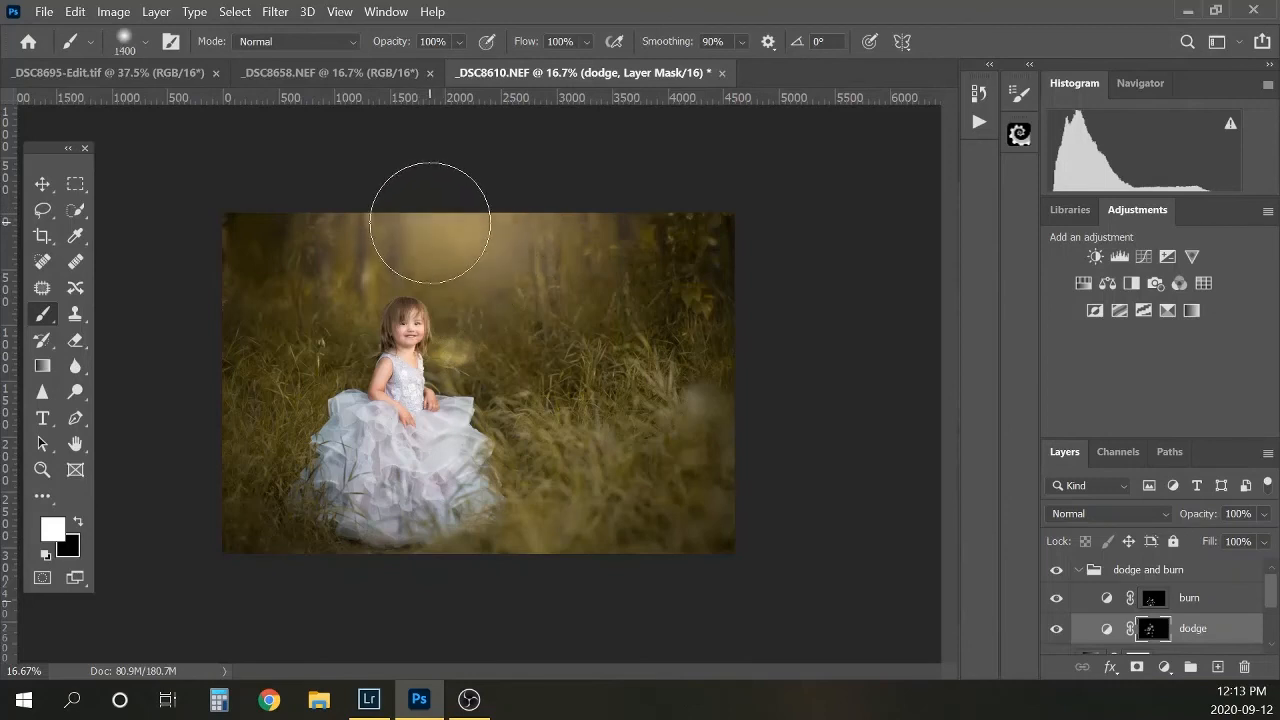
mouse_move(430, 222)
left_mouse_down()
mouse_move(532, 212)
mouse_move(492, 149)
mouse_move(458, 186)
mouse_move(351, 171)
left_mouse_up()
Step: Dodge the background trees and surrounding highlights, reducing the brush to 175 px or less and enlarging it to 400 px
key("bracketleft")
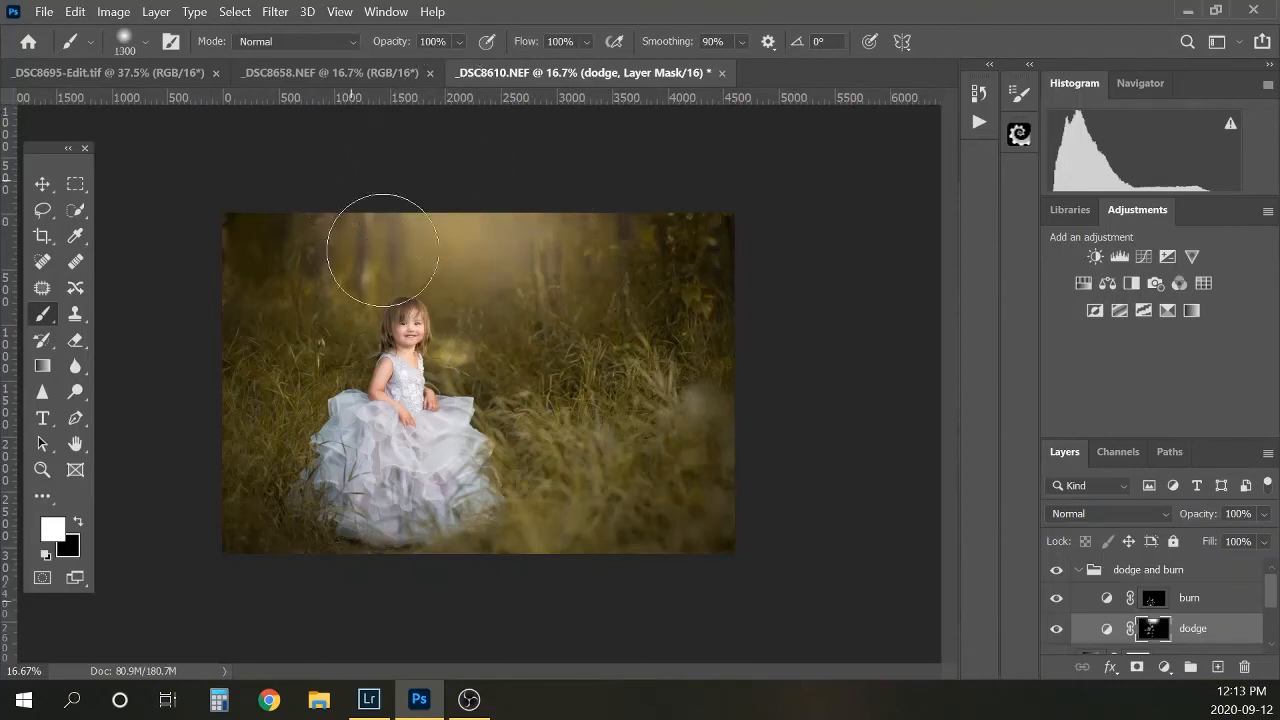
key("bracketleft")
key("bracketleft")
key("bracketleft")
key("bracketleft")
key("bracketleft")
key("bracketleft")
key("bracketleft")
key("bracketleft")
key("bracketleft")
key("bracketleft")
key("bracketleft")
key("bracketleft")
key("bracketleft")
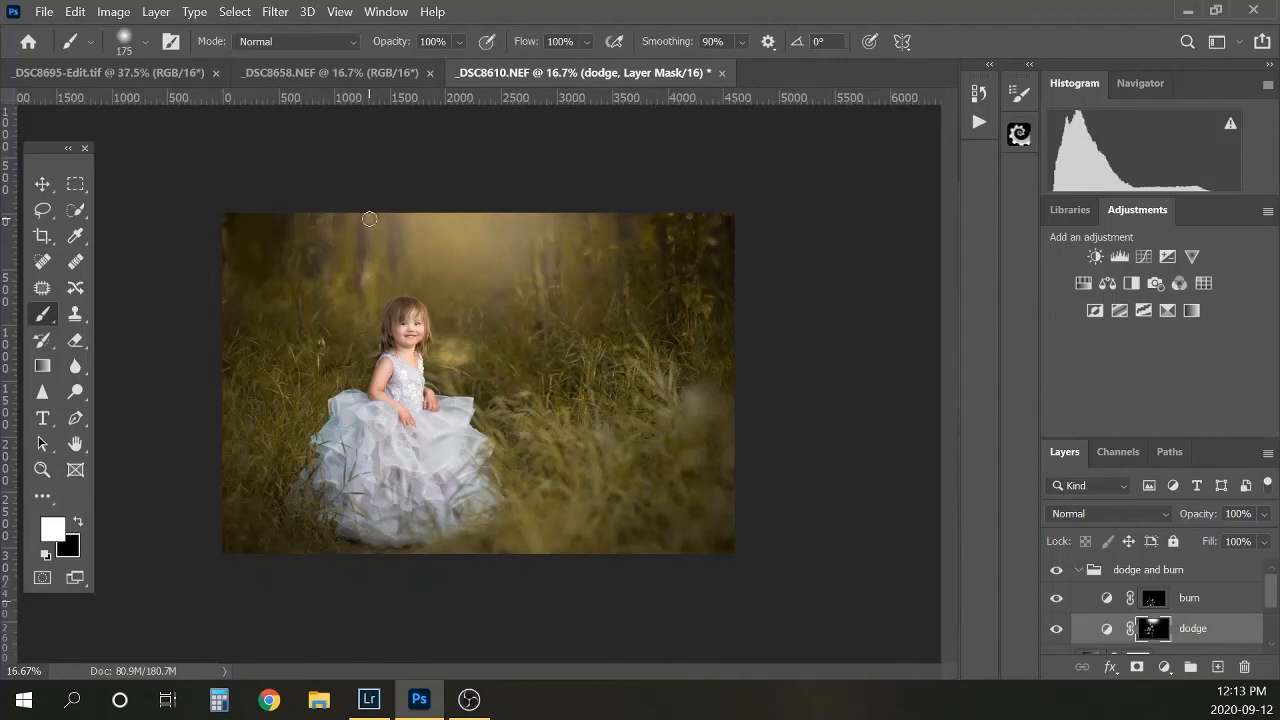
key("bracketleft")
key("bracketleft")
key("bracketright")
key("bracketright")
key("bracketright")
key("bracketright")
key("bracketright")
key("bracketright")
key("bracketright")
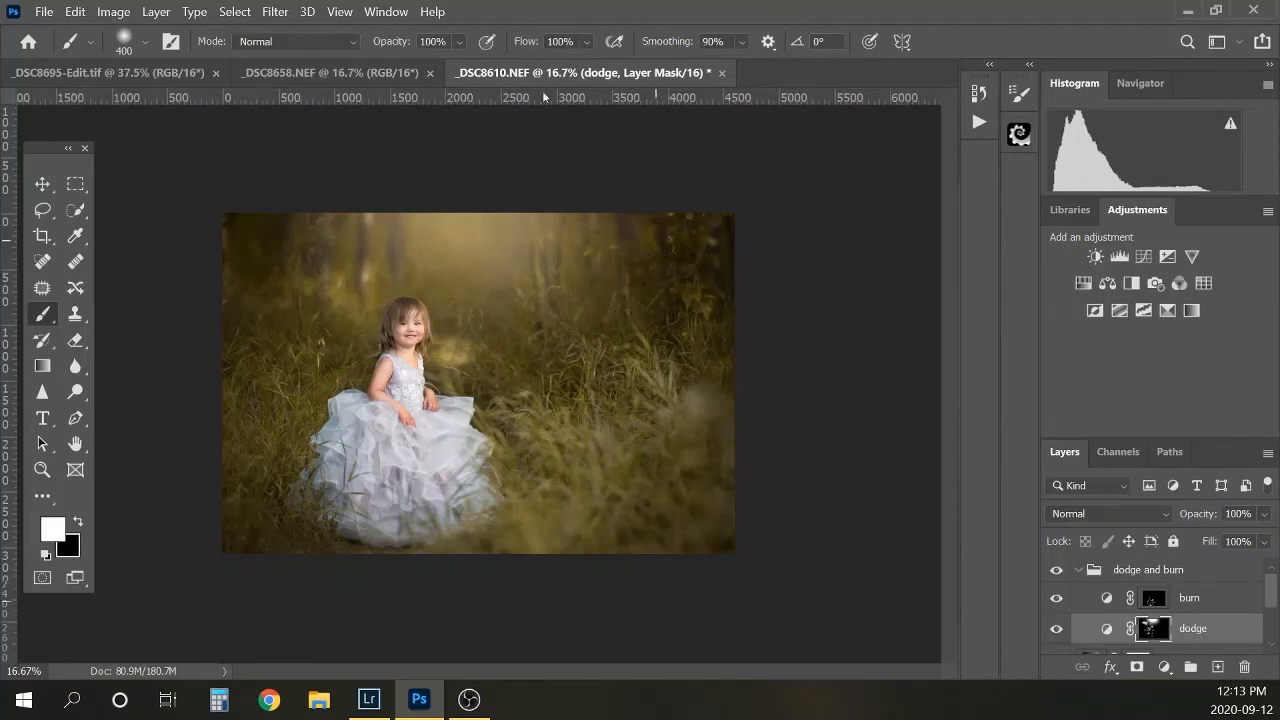
Step: Set the brush opacity to 50% and dodge the background foliage highlights, varying the brush from 175 px to 1000 px
left_click(432, 41)
type("50")
key("bracketleft")
key("bracketleft")
key("bracketleft")
key("bracketleft")
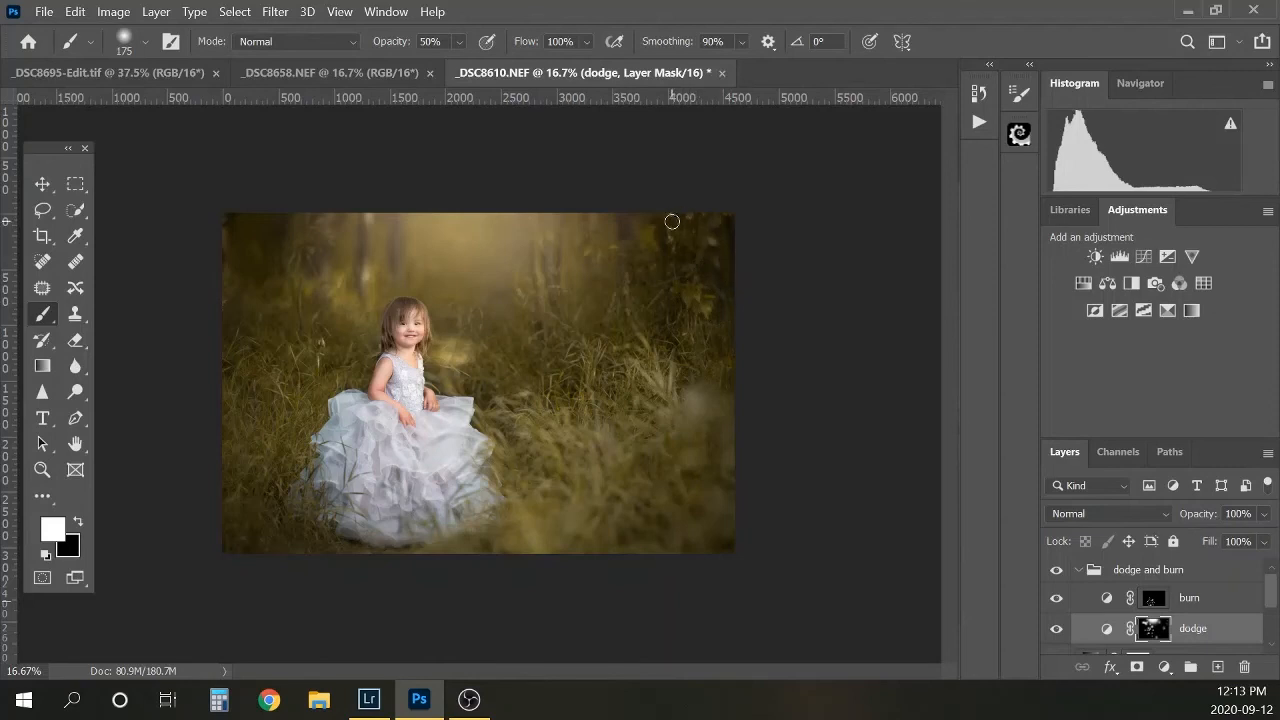
key("bracketleft")
key("bracketleft")
key("bracketleft")
key("bracketleft")
key("bracketright")
key("bracketright")
key("bracketright")
key("bracketright")
key("bracketright")
key("bracketright")
key("bracketright")
key("bracketright")
key("bracketright")
key("bracketright")
key("bracketright")
key("bracketright")
key("bracketright")
key("bracketright")
Step: Target the burn layer's mask and darken the upper edge and corners of the photo with a smaller 50% brush
left_click(1153, 600)
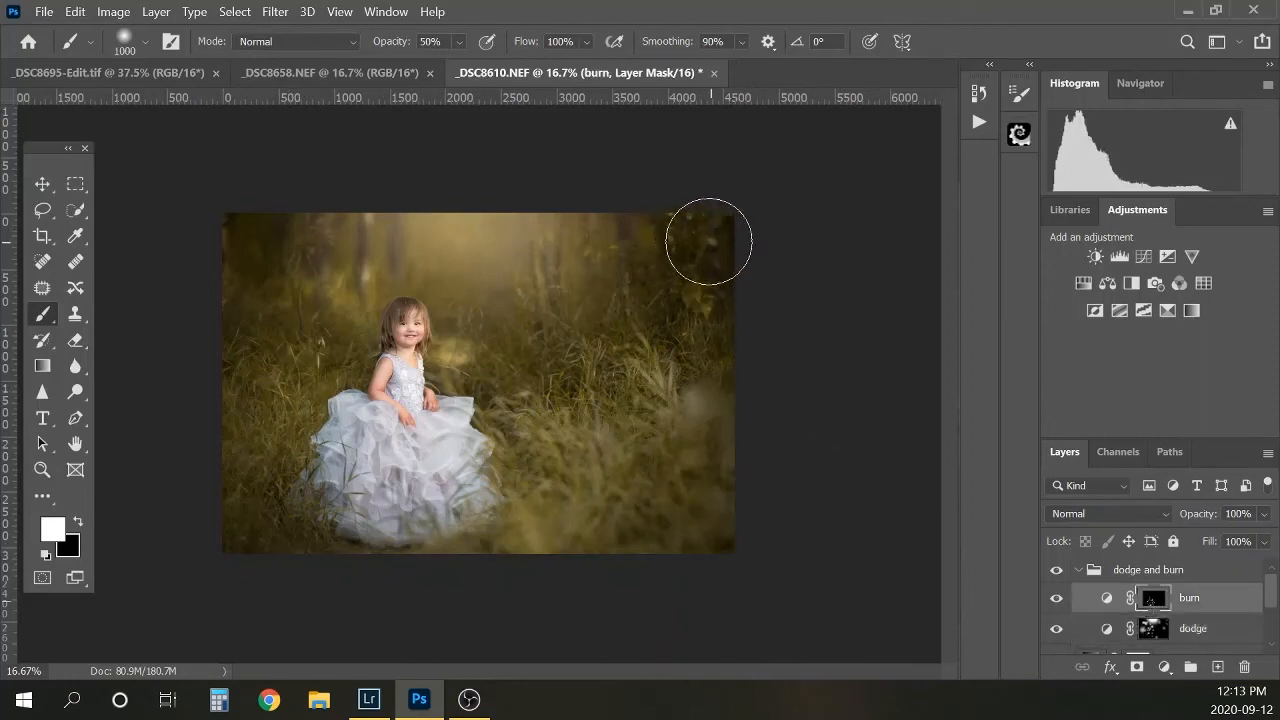
key("bracketleft")
key("bracketleft")
key("bracketleft")
key("bracketleft")
key("bracketleft")
key("bracketleft")
key("bracketleft")
key("bracketleft")
mouse_move(729, 236)
left_mouse_down()
mouse_move(688, 257)
mouse_move(660, 234)
mouse_move(662, 262)
mouse_move(620, 226)
mouse_move(623, 244)
mouse_move(602, 252)
mouse_move(304, 243)
mouse_move(287, 225)
mouse_move(275, 287)
mouse_move(240, 227)
left_mouse_up()
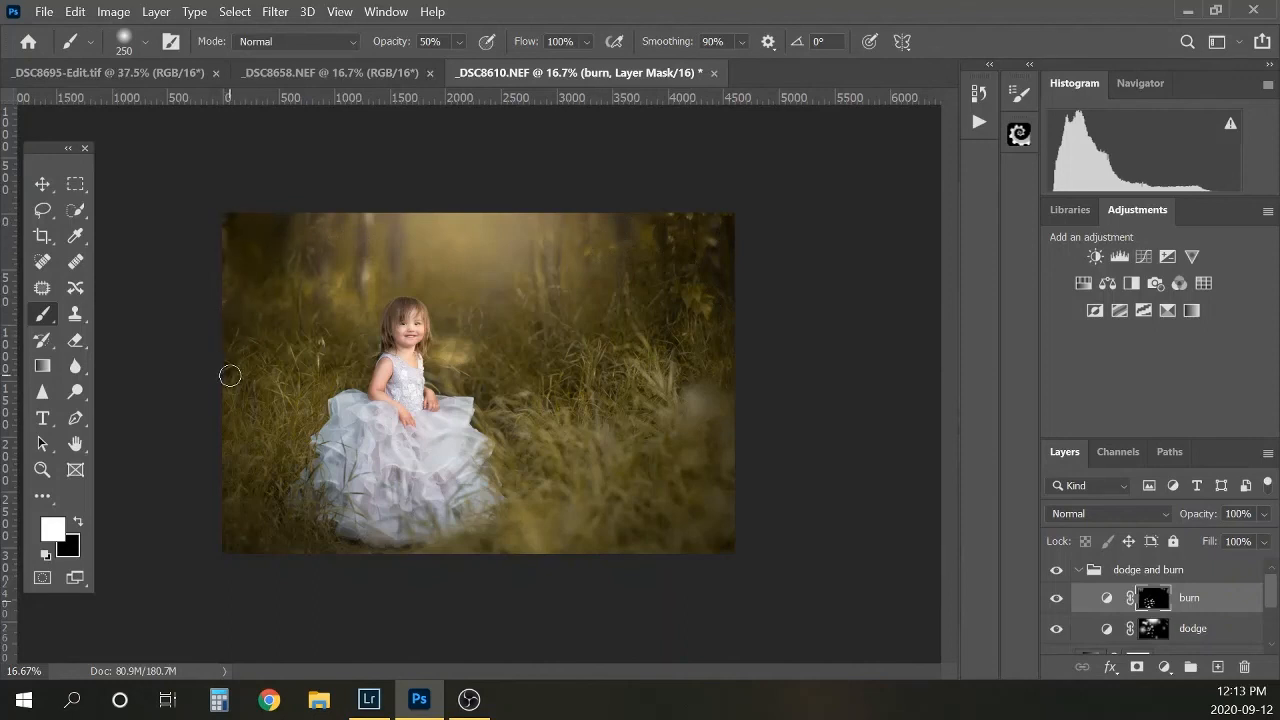
Step: Burn the outer grass with a 900 px brush and the grass beside the girl with a 500 px one
key("bracketright")
key("bracketright")
key("bracketright")
key("bracketright")
key("bracketright")
key("bracketright")
key("bracketright")
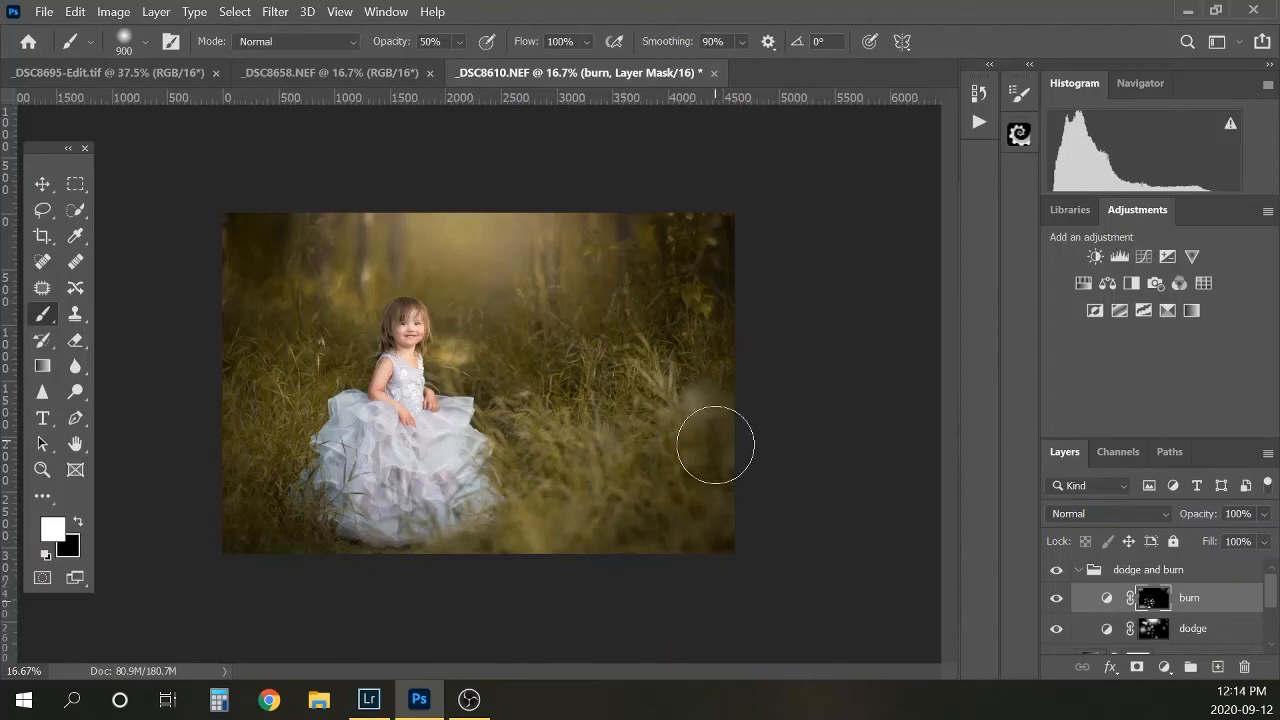
key("bracketleft")
key("bracketleft")
key("bracketleft")
key("bracketleft")
mouse_move(569, 365)
left_mouse_down()
mouse_move(548, 312)
mouse_move(500, 401)
mouse_move(441, 313)
mouse_move(473, 315)
left_mouse_up()
Step: Collapse the dodge and burn group and compare the portrait with and without it
left_click(1078, 570)
left_click(1056, 572)
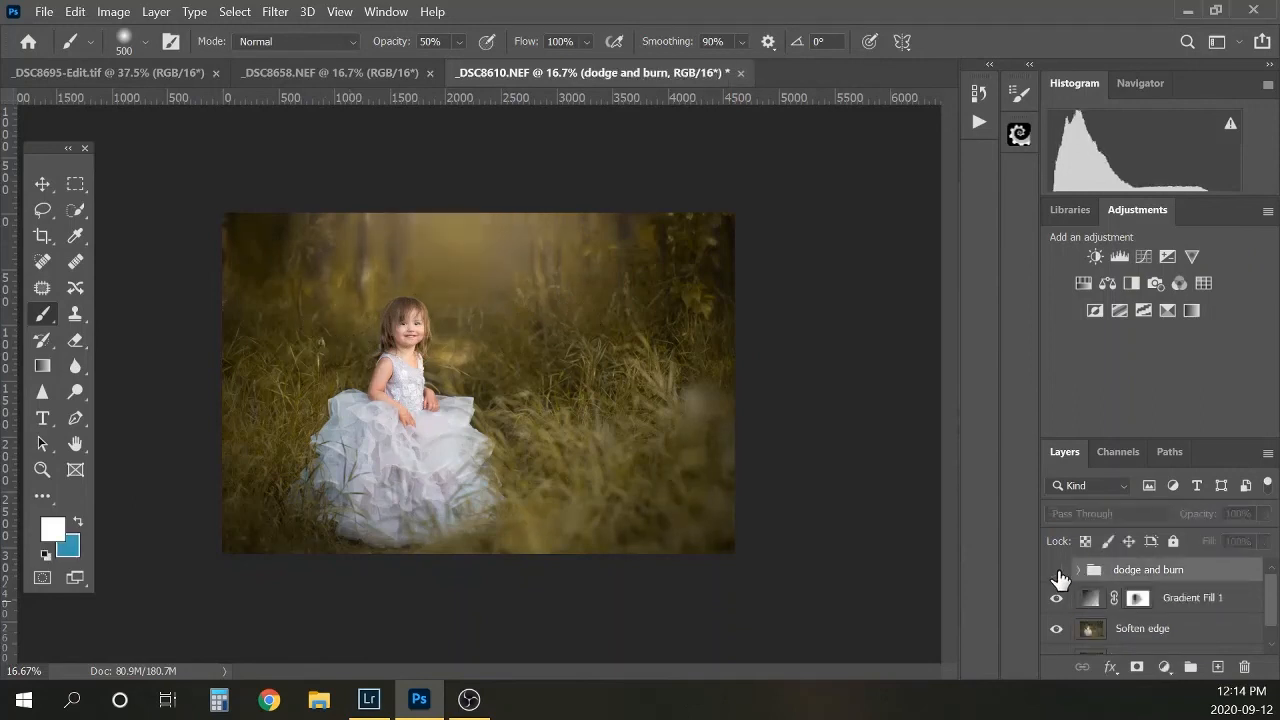
left_click(1056, 572)
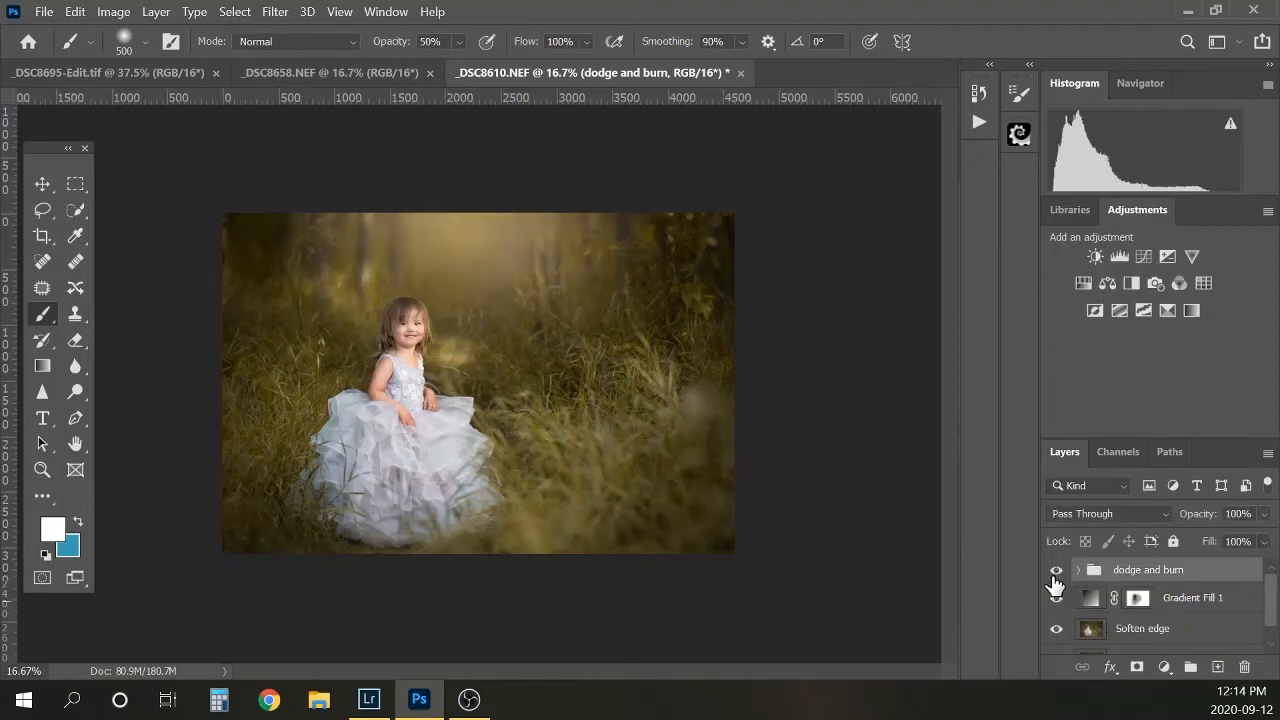
key("ctrl+plus")
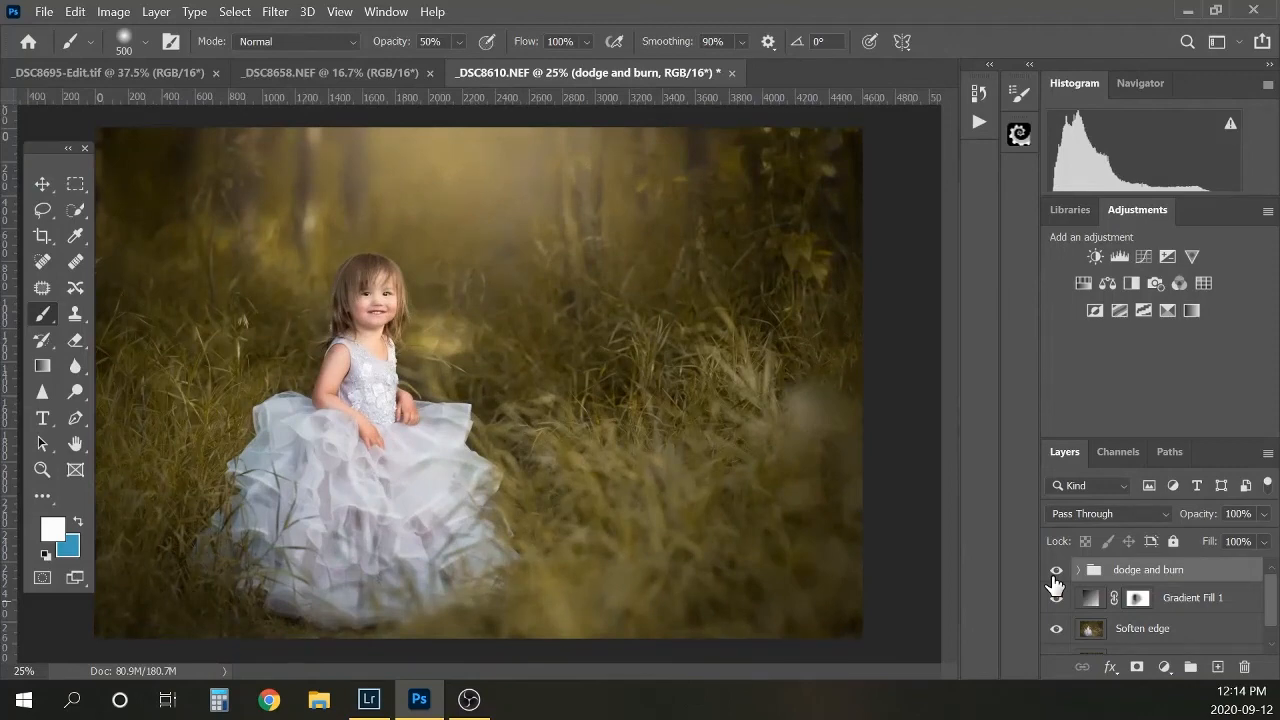
Step: Try the dodge and burn group at 64% and 90% opacity, return it to 100%, and compare its effect
left_click(1263, 514)
left_click_drag(1262, 537, 1248, 541)
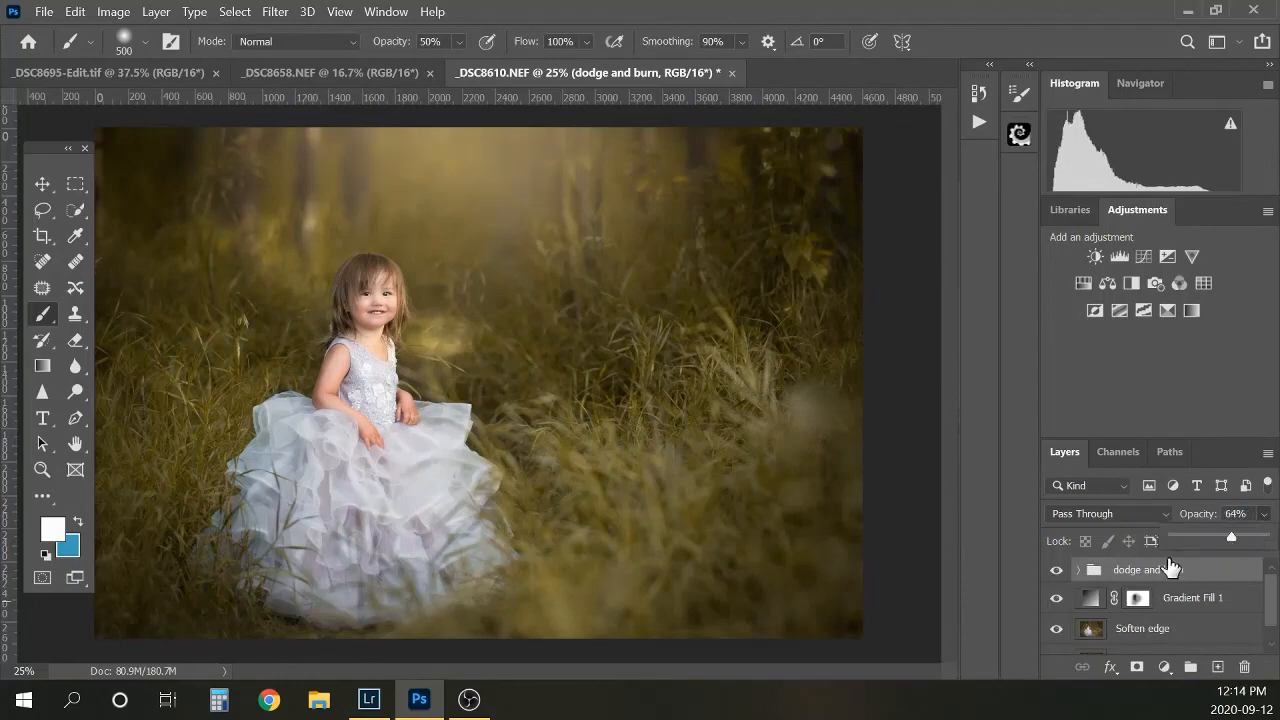
left_click_drag(1233, 543, 1258, 545)
left_click(1056, 571)
left_click(1056, 571)
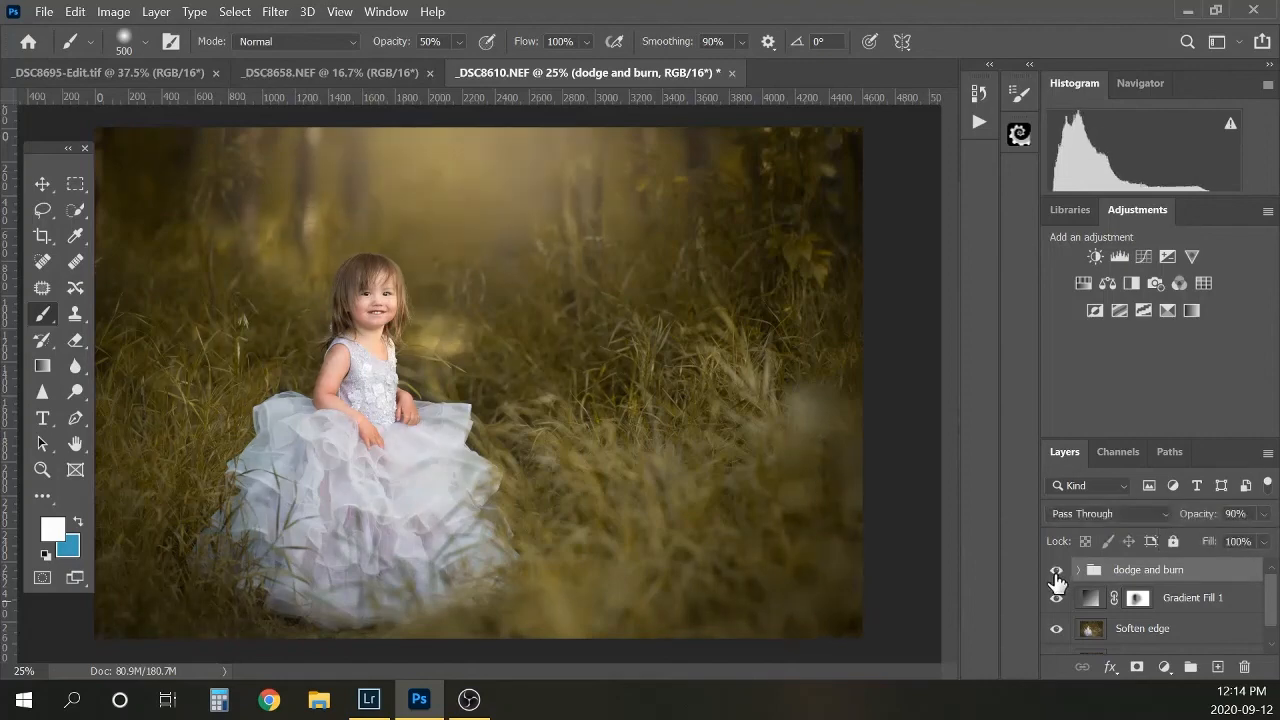
left_click(1263, 522)
left_click_drag(1258, 540, 1266, 537)
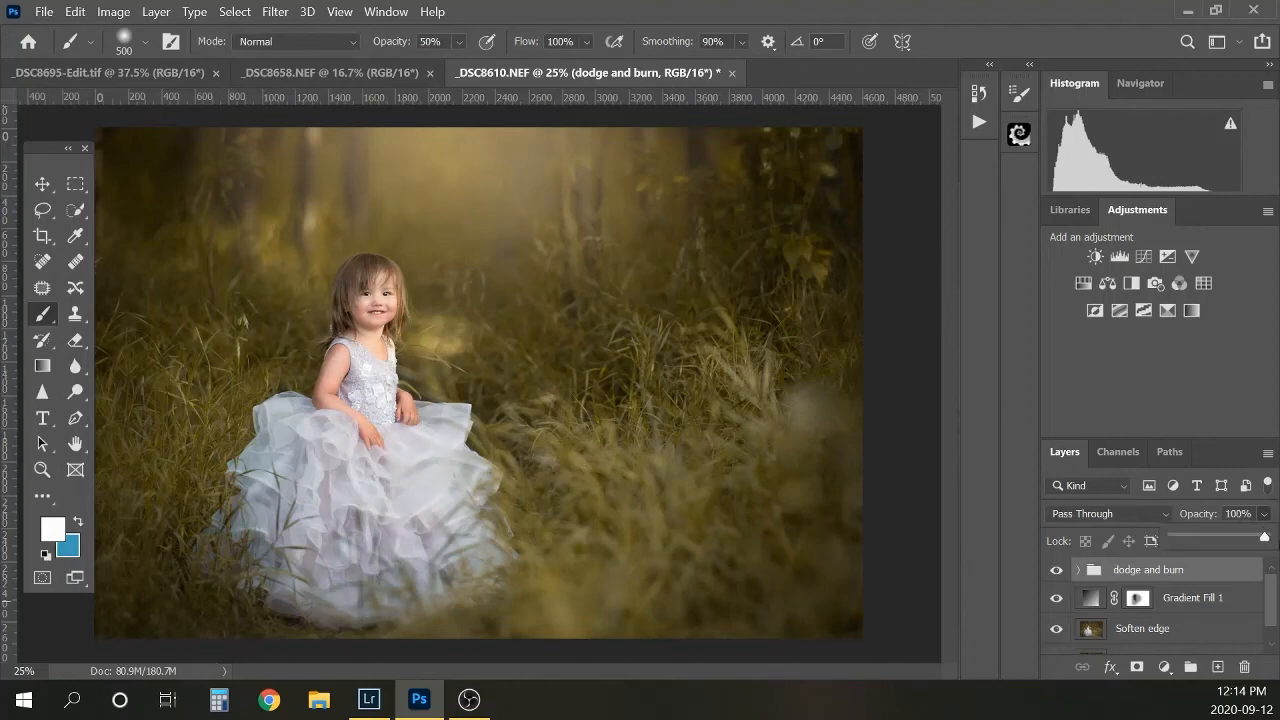
left_click(1056, 571)
left_click(1056, 571)
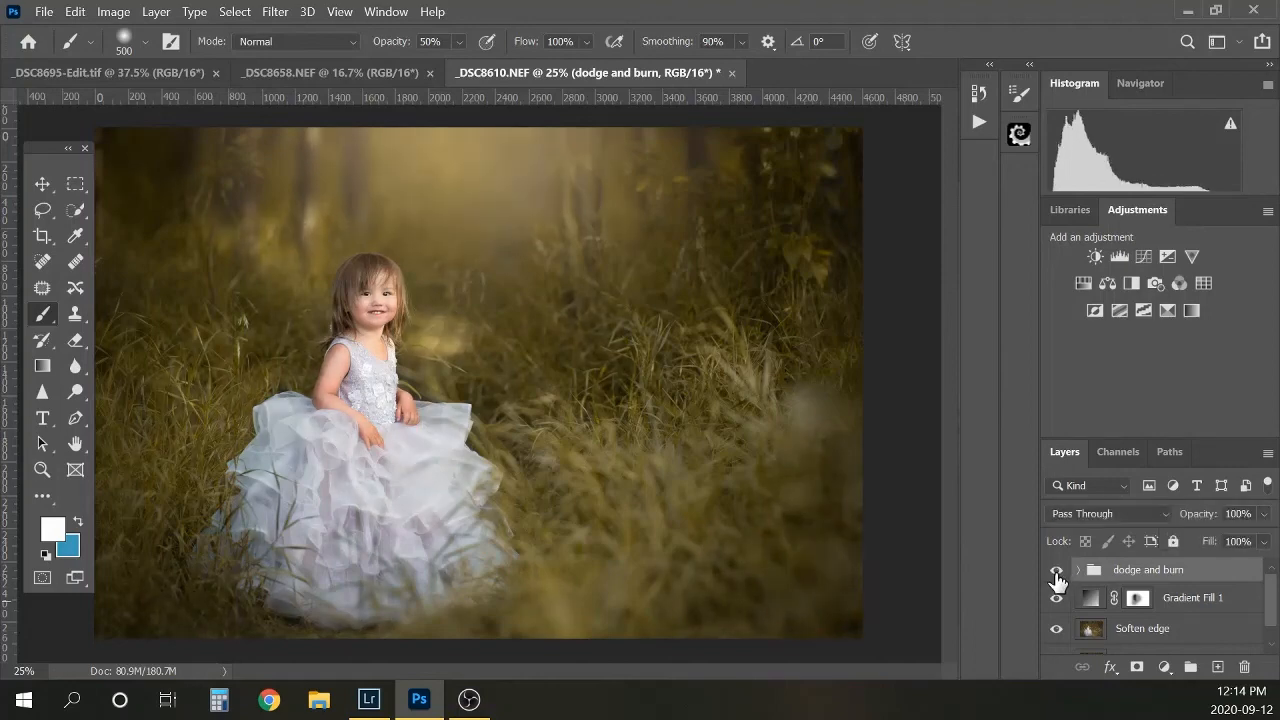
left_click(1055, 596)
Step: Add a Solid Color fill layer in near-white fdfdfd with Screen blending and 10% opacity above the group
key("ctrl+minus")
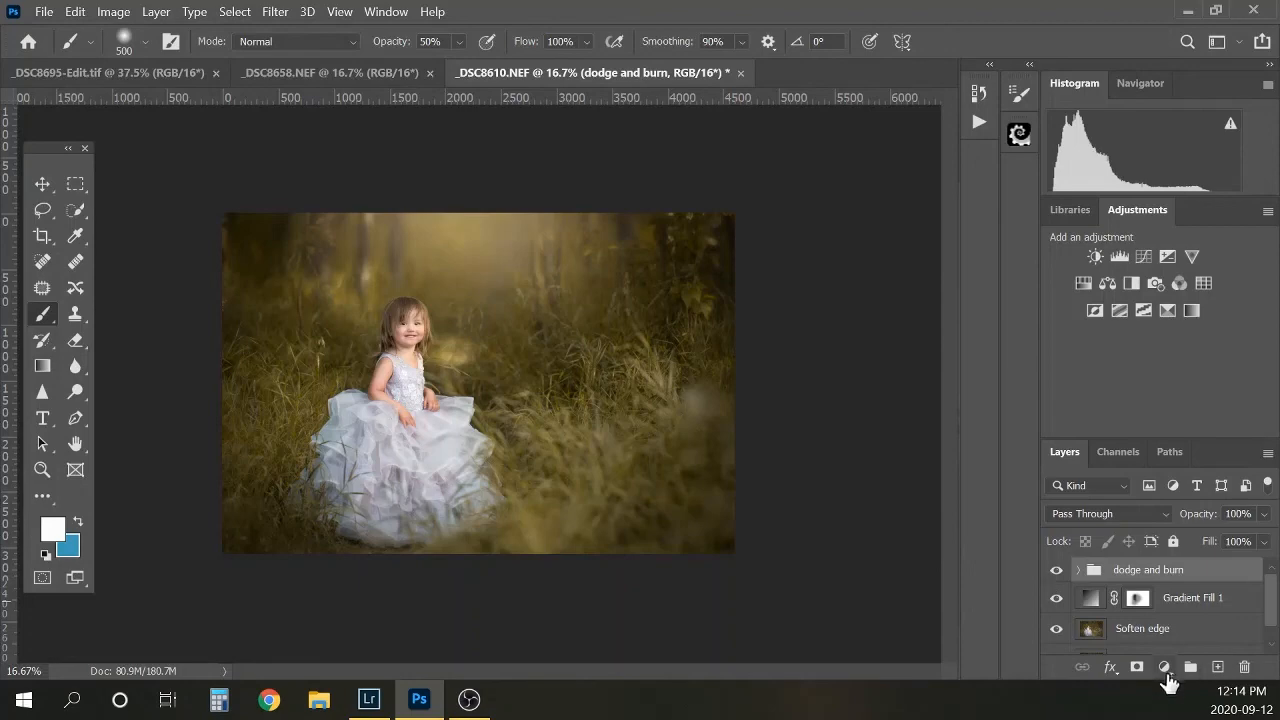
left_click(1164, 667)
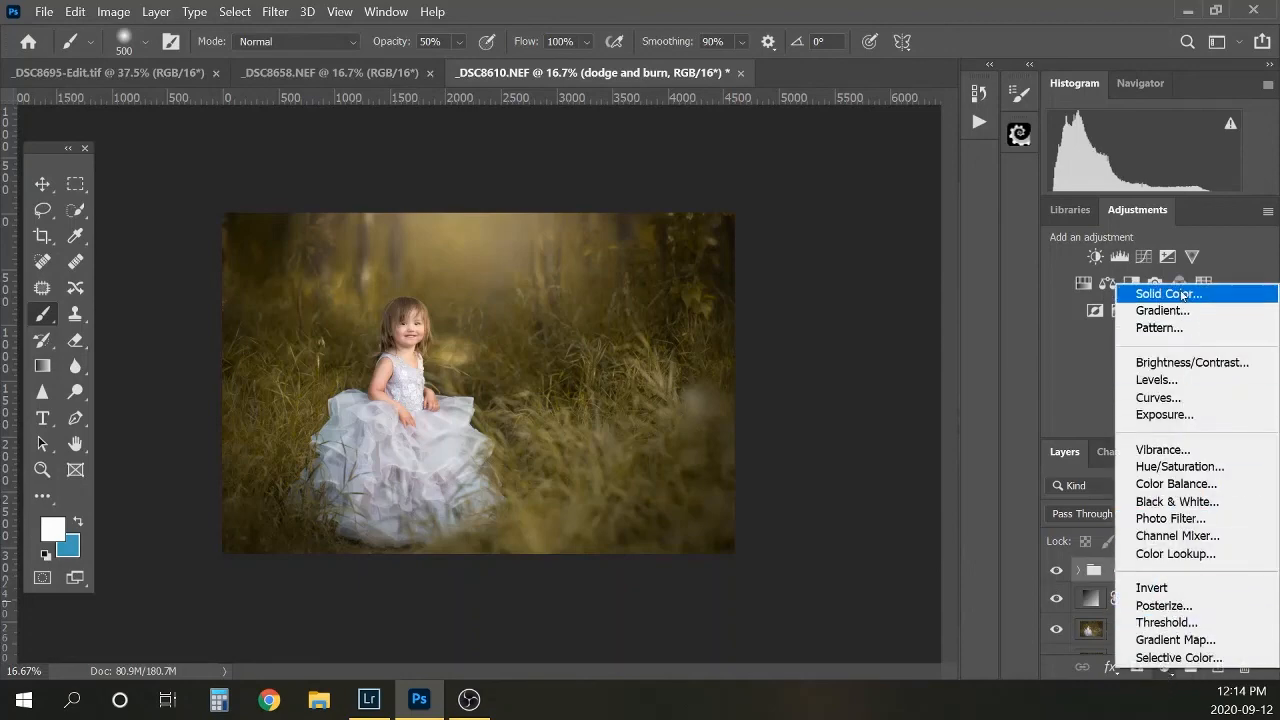
left_click(1187, 297)
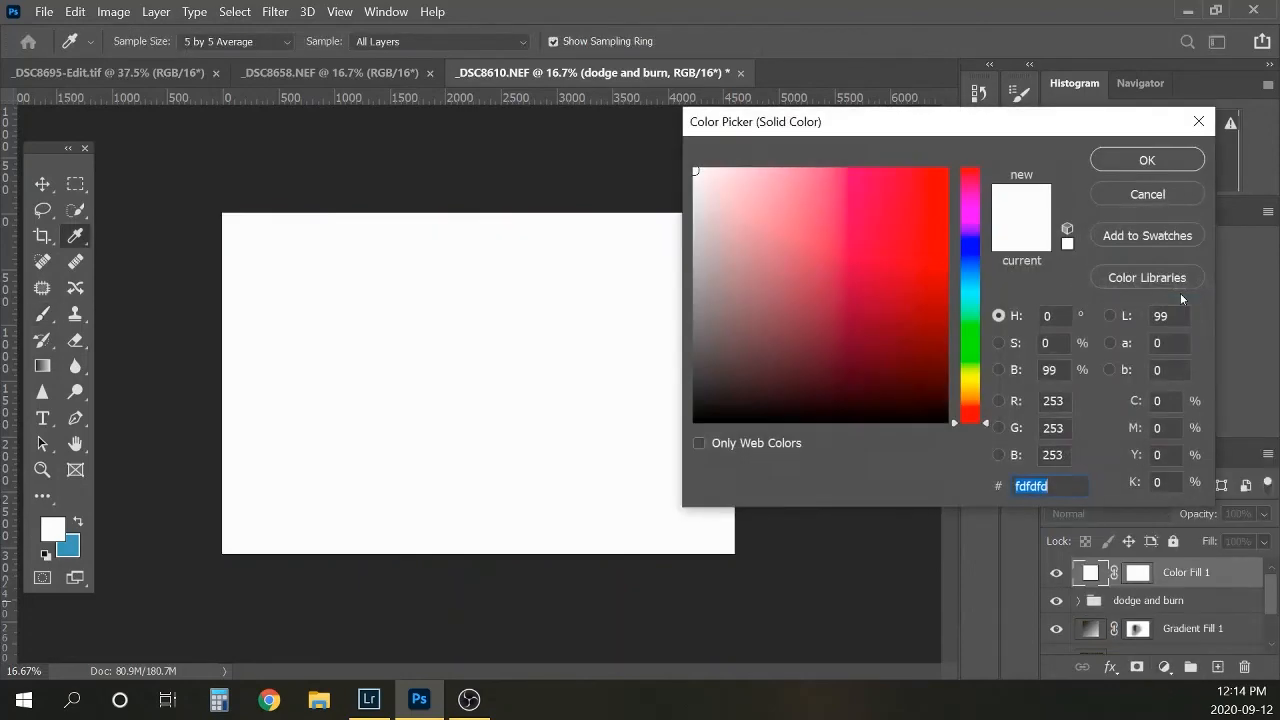
left_click(1145, 160)
left_click(1117, 512)
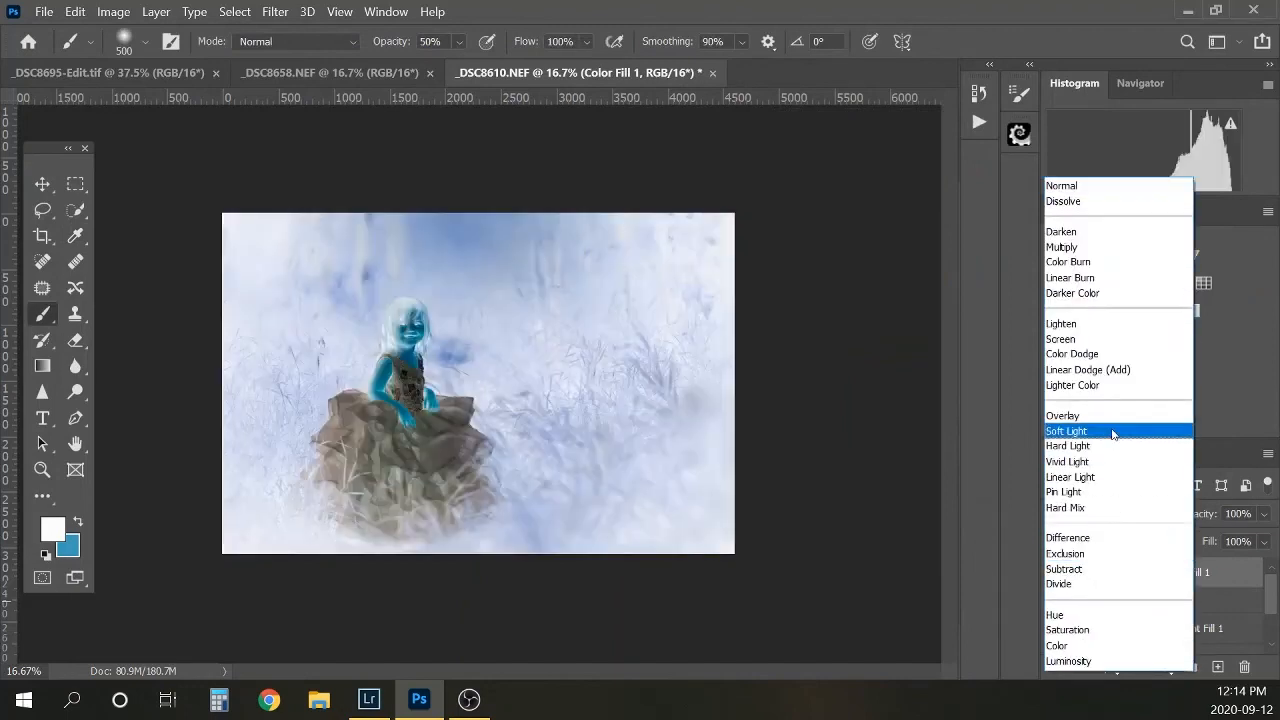
left_click(1087, 340)
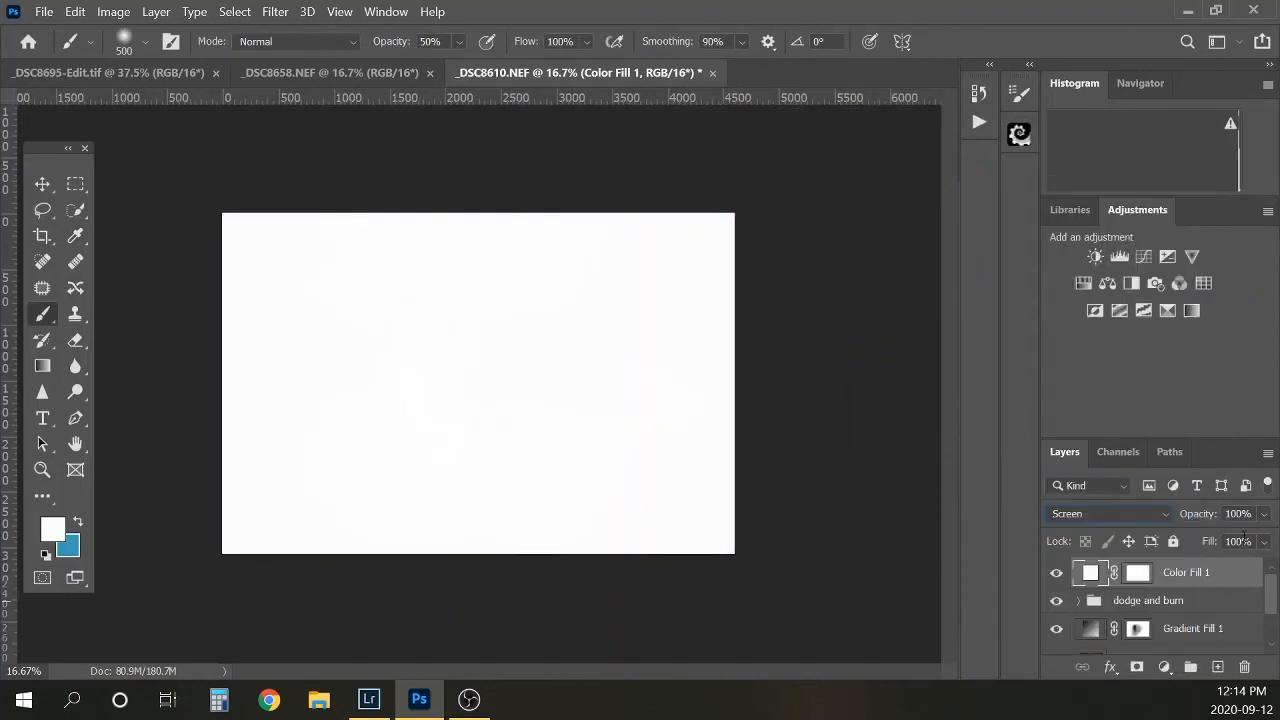
left_click(1217, 513)
type("10")
key("Return")
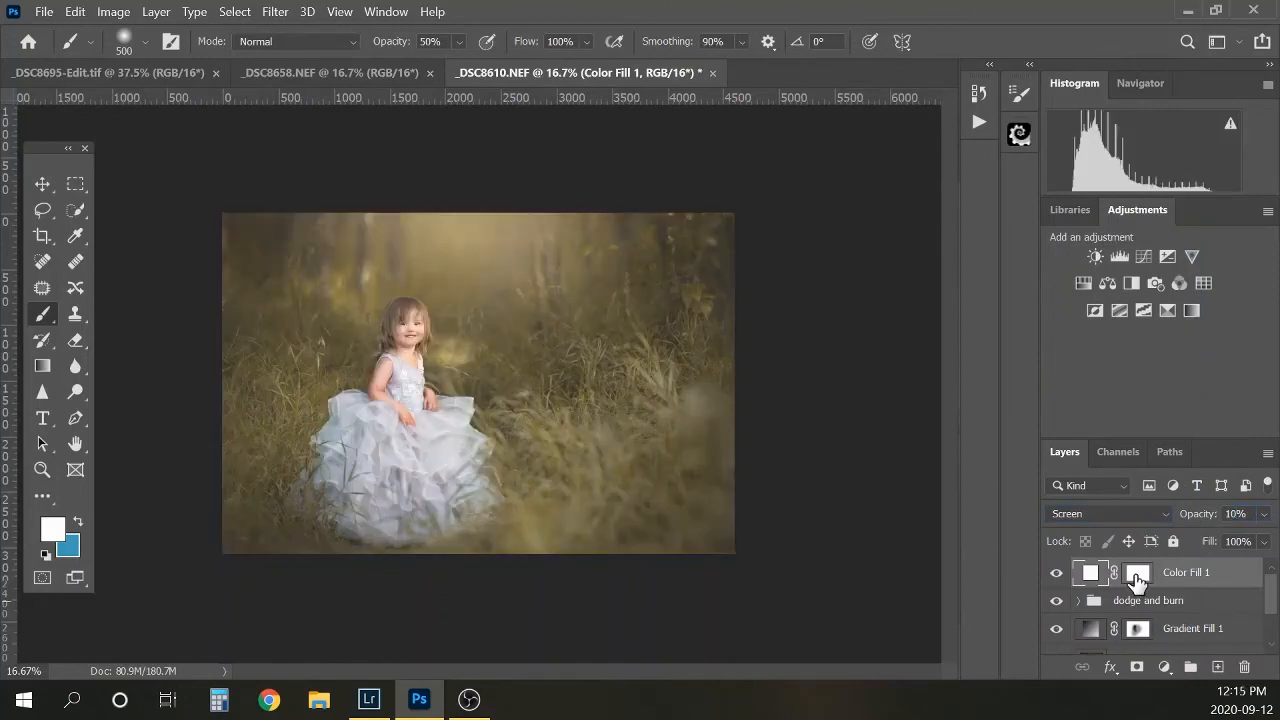
Step: Invert the fill layer's mask to black and rename the layer "Eyes"
left_click(1138, 576)
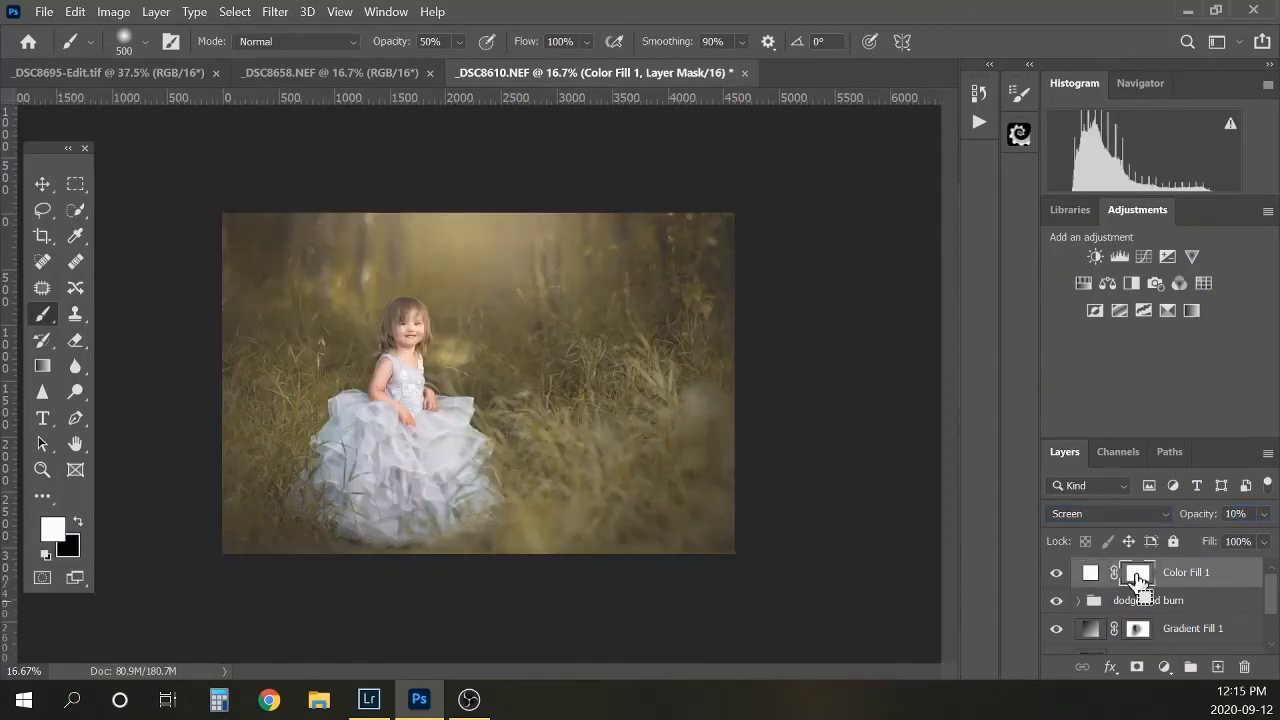
key("ctrl+i")
double_click(1190, 572)
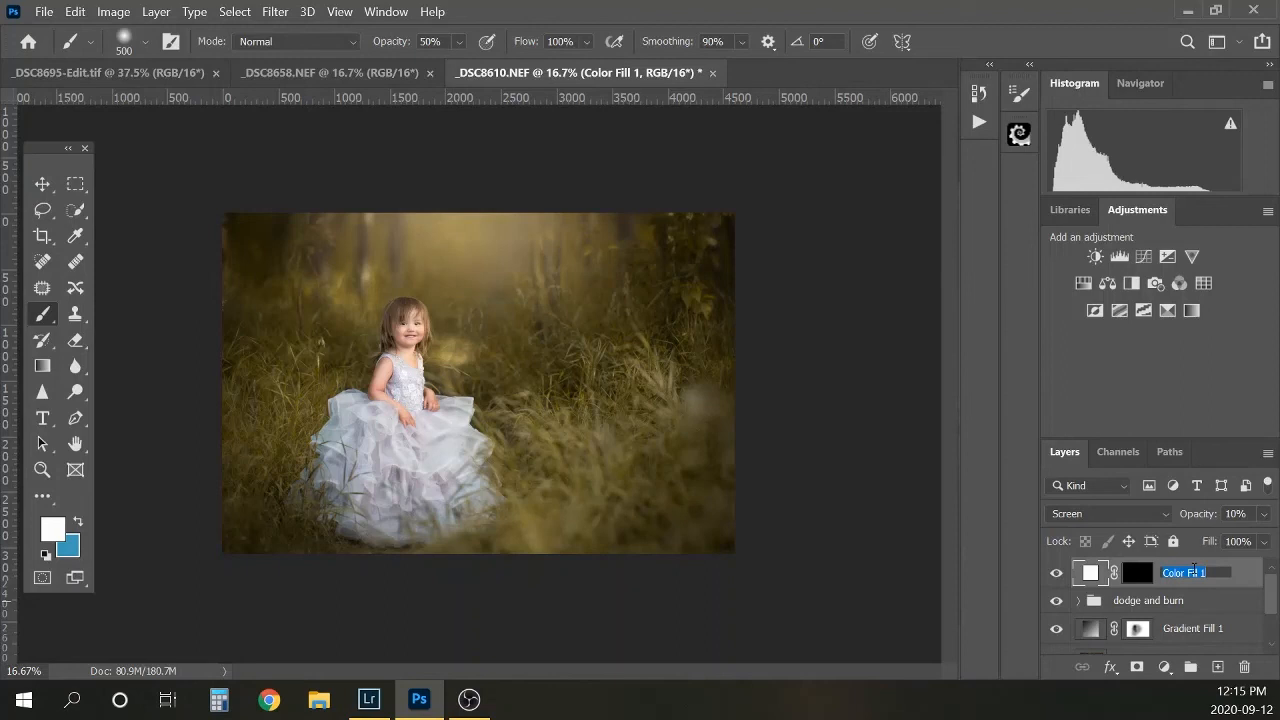
type("Eyes")
key("Return")
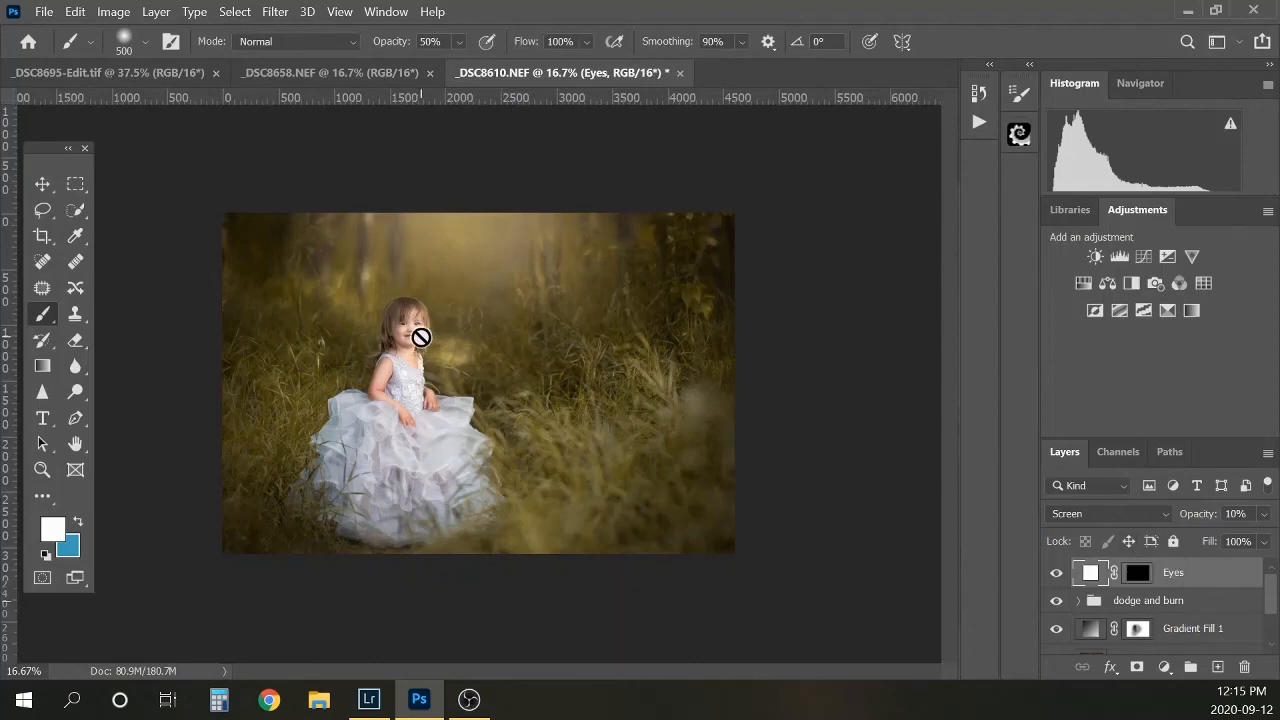
Step: Target the Eyes layer's mask and reduce the brush size to 7 px for the child's eyes
scroll(420, 340, "up", 4)
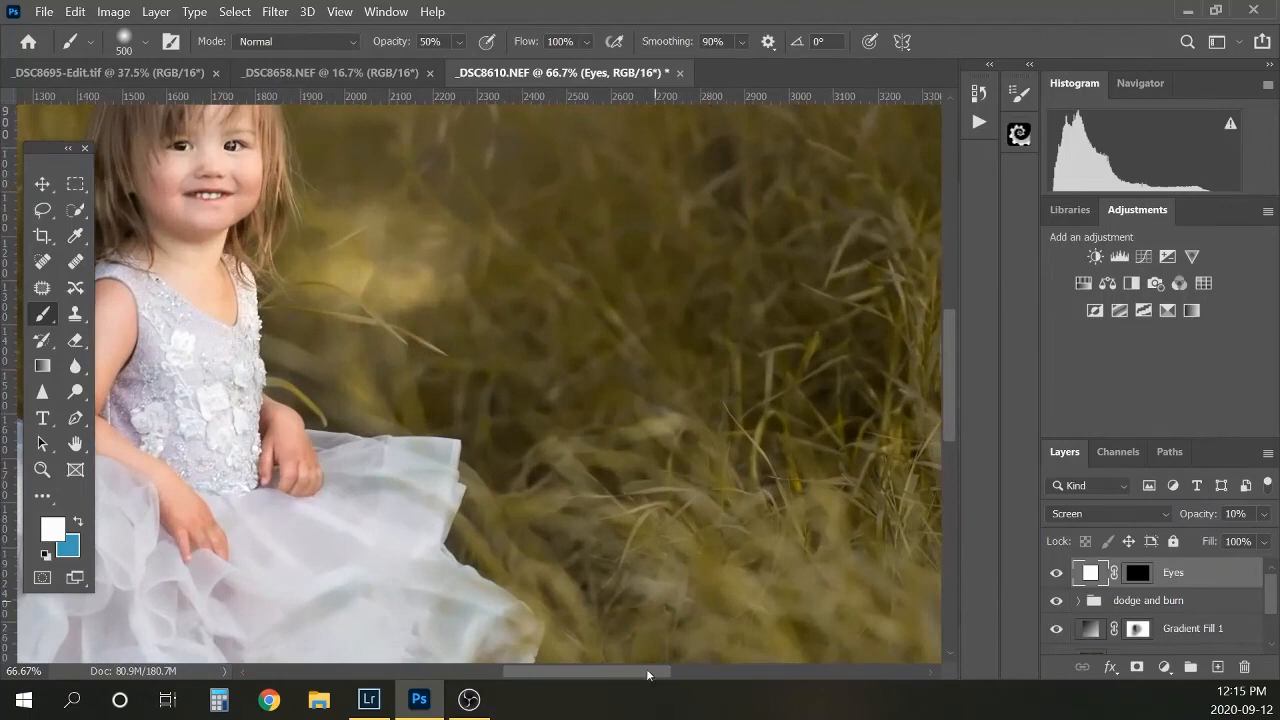
left_click_drag(647, 671, 614, 672)
left_click_drag(951, 397, 953, 358)
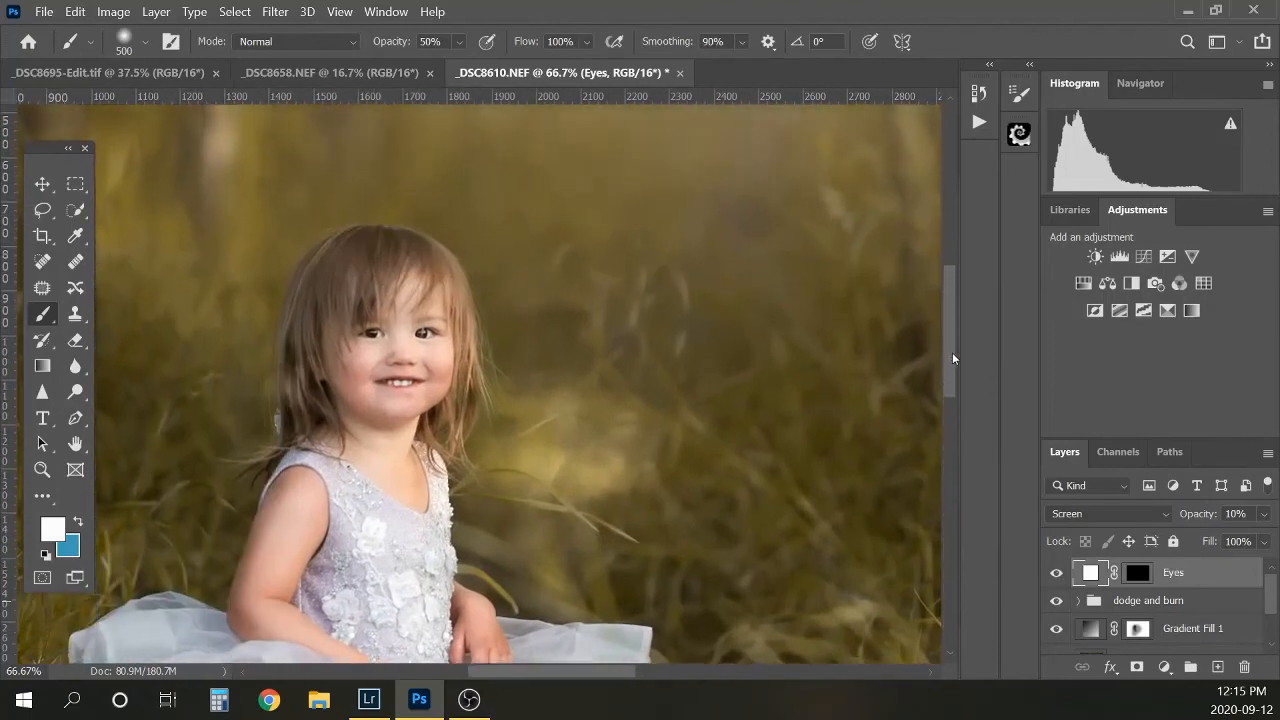
left_click(1139, 574)
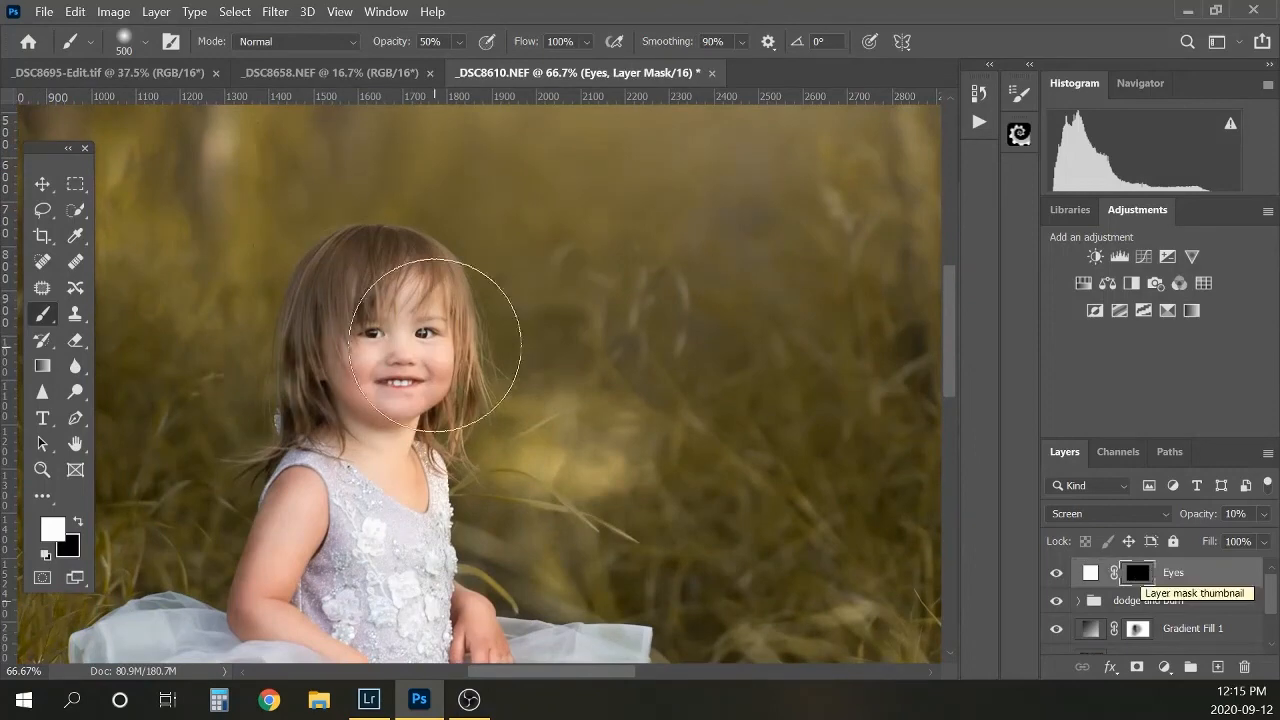
key("bracketleft")
key("bracketleft")
key("bracketleft")
key("bracketleft")
key("bracketleft")
key("bracketleft")
key("bracketleft")
key("bracketleft")
key("bracketleft")
key("bracketleft")
key("bracketleft")
key("bracketleft")
key("bracketleft")
key("bracketleft")
key("bracketleft")
key("bracketleft")
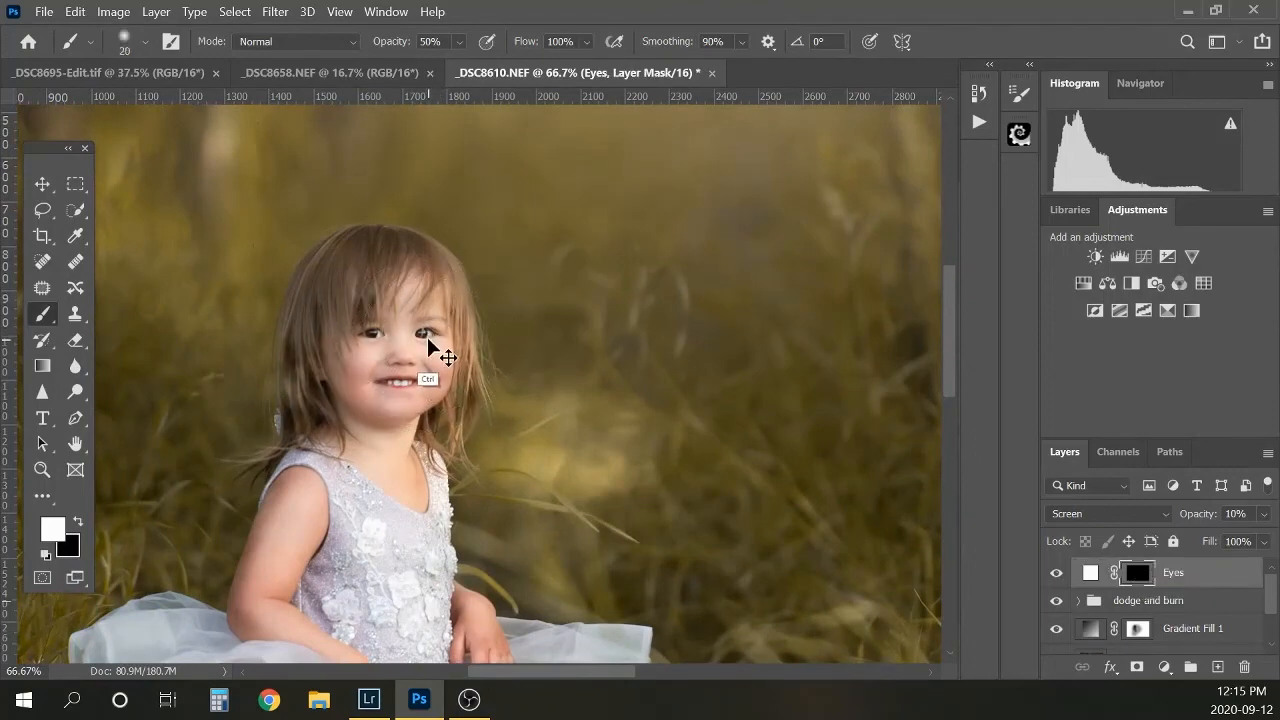
key("ctrl+plus")
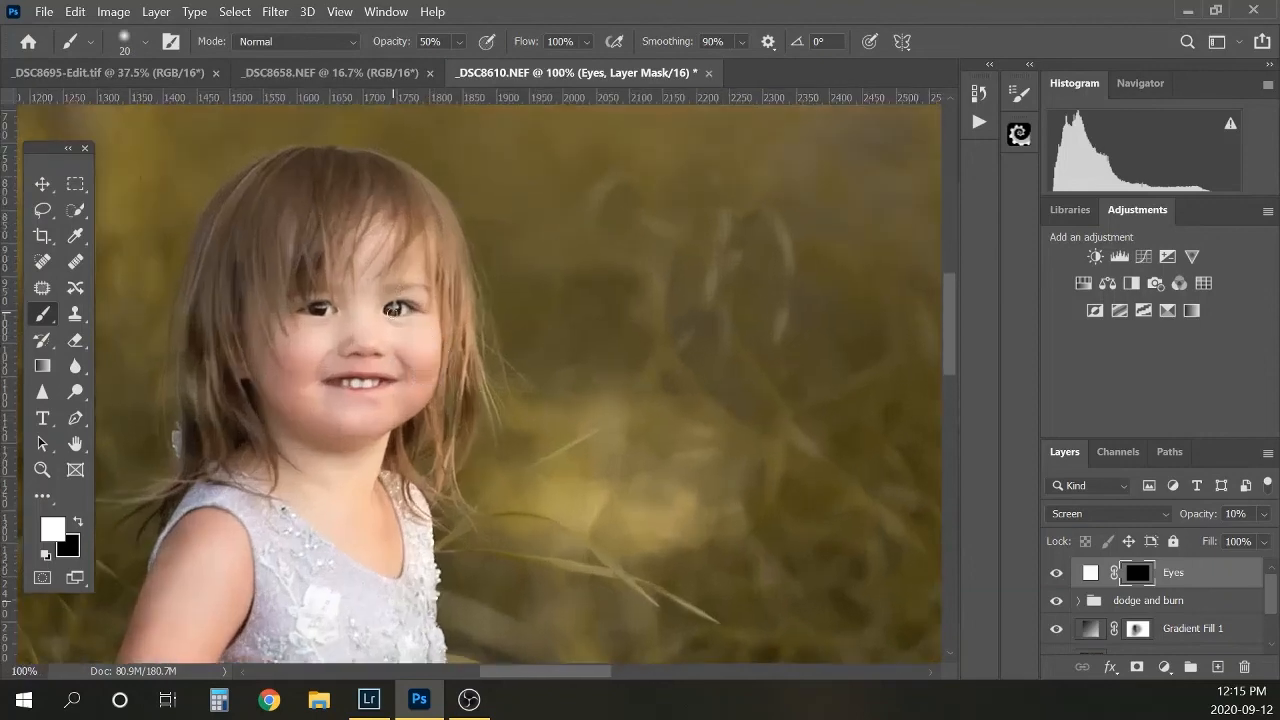
key("bracketleft")
key("bracketleft")
key("bracketleft")
key("bracketleft")
key("bracketleft")
Step: Set the Eyes layer's opacity to 20% and compare the face with and without the layer
left_click(1056, 574)
left_click(1056, 574)
left_click(1238, 513)
type("20")
key("Return")
left_click(1056, 574)
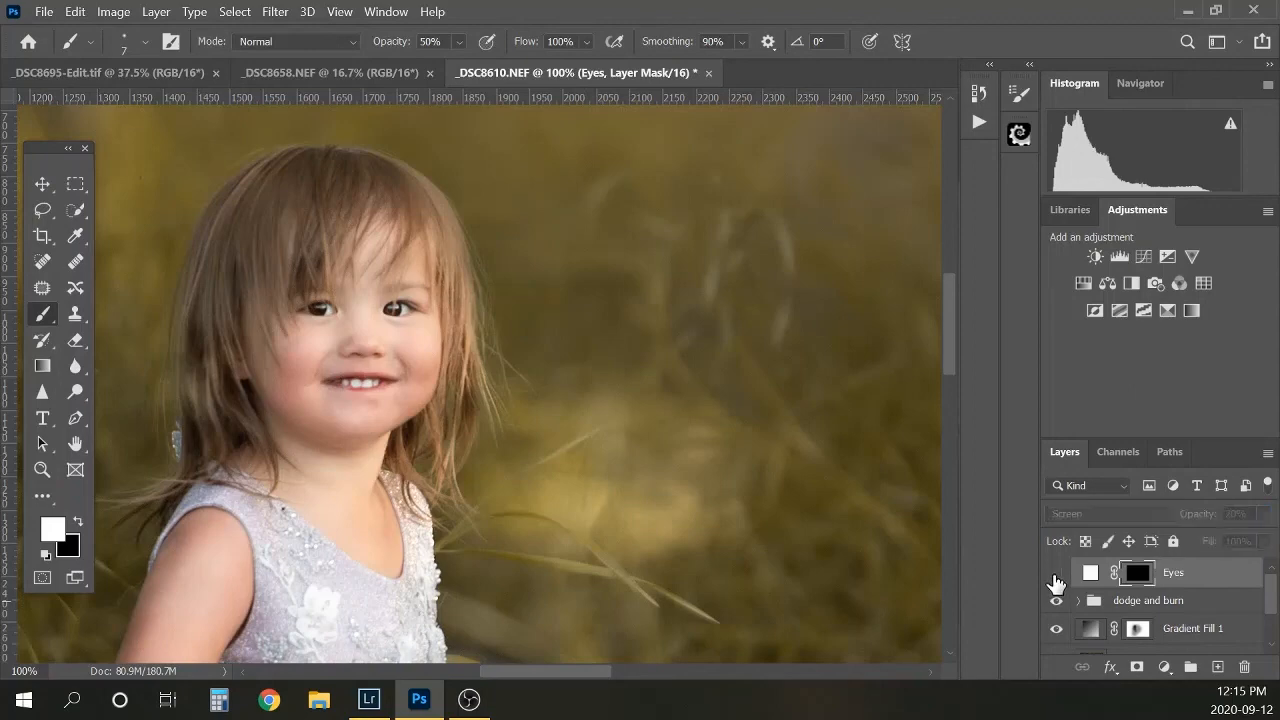
left_click(1056, 574)
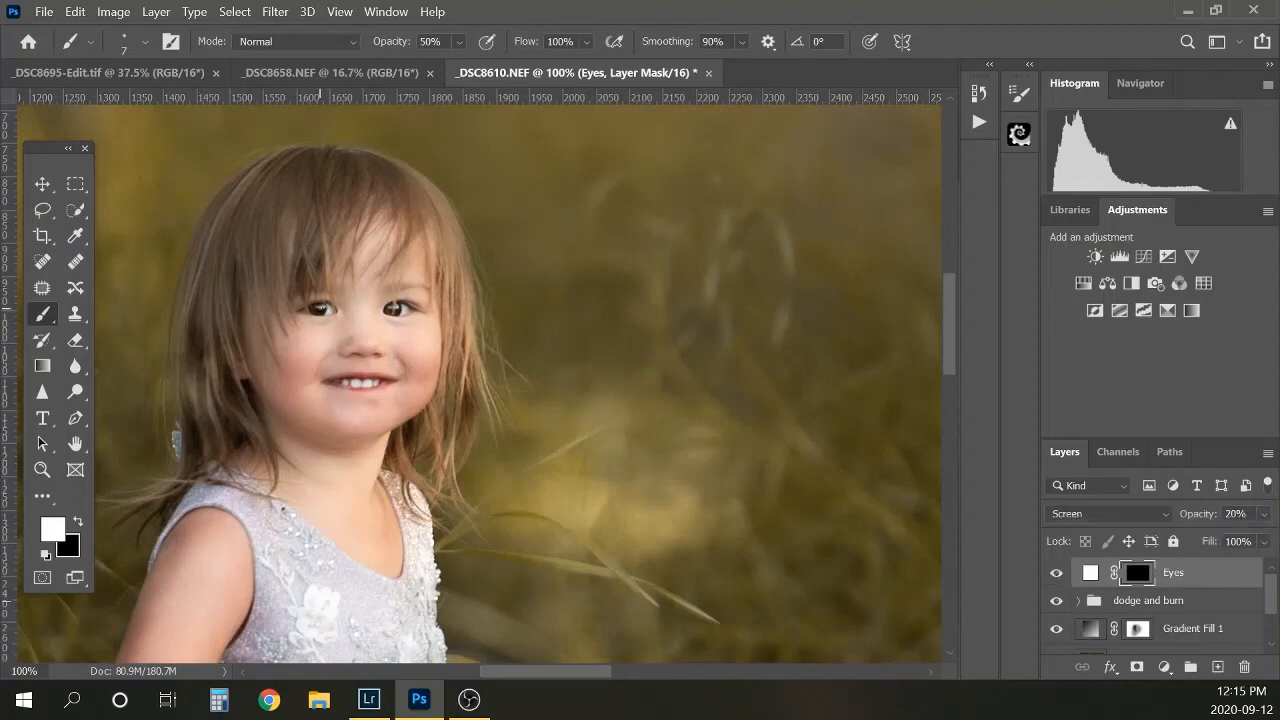
Step: Set the brush opacity to 100% and compare the wider portrait with and without the Eyes layer
left_click(458, 41)
left_click_drag(469, 60, 530, 63)
scroll(400, 310, "down", 3)
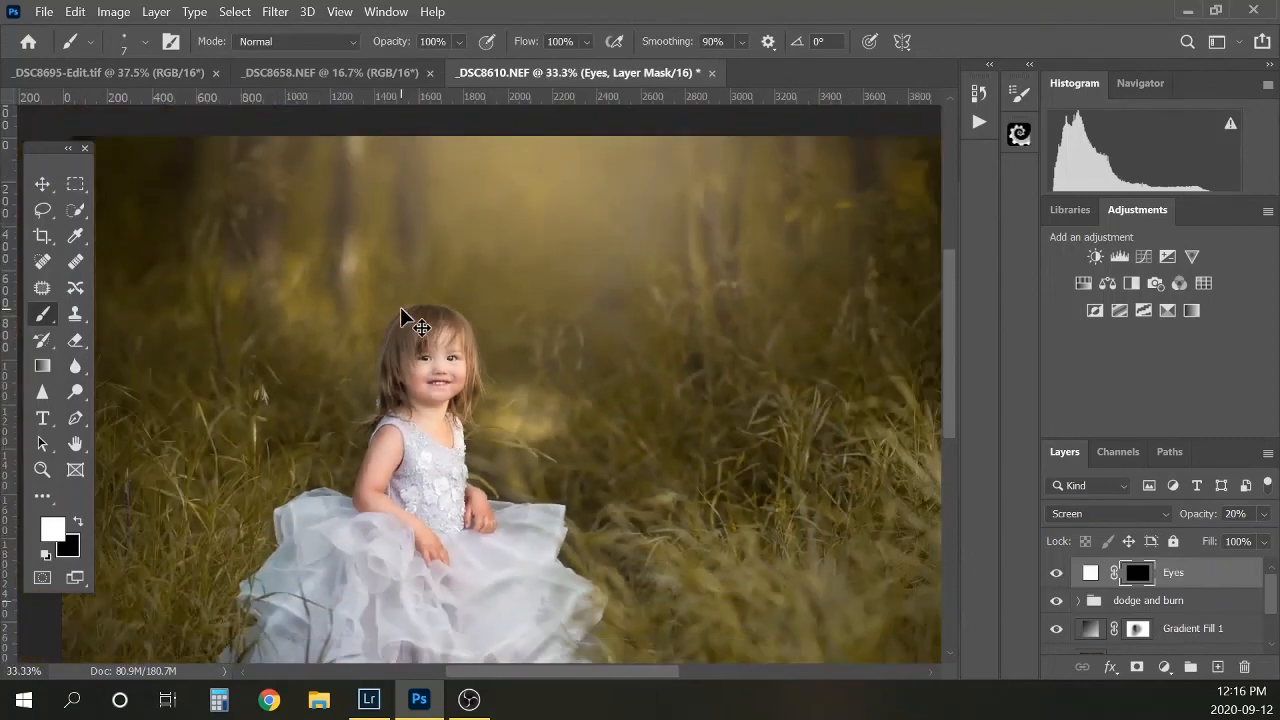
left_click(1056, 574)
left_click(1056, 574)
key("ctrl+minus")
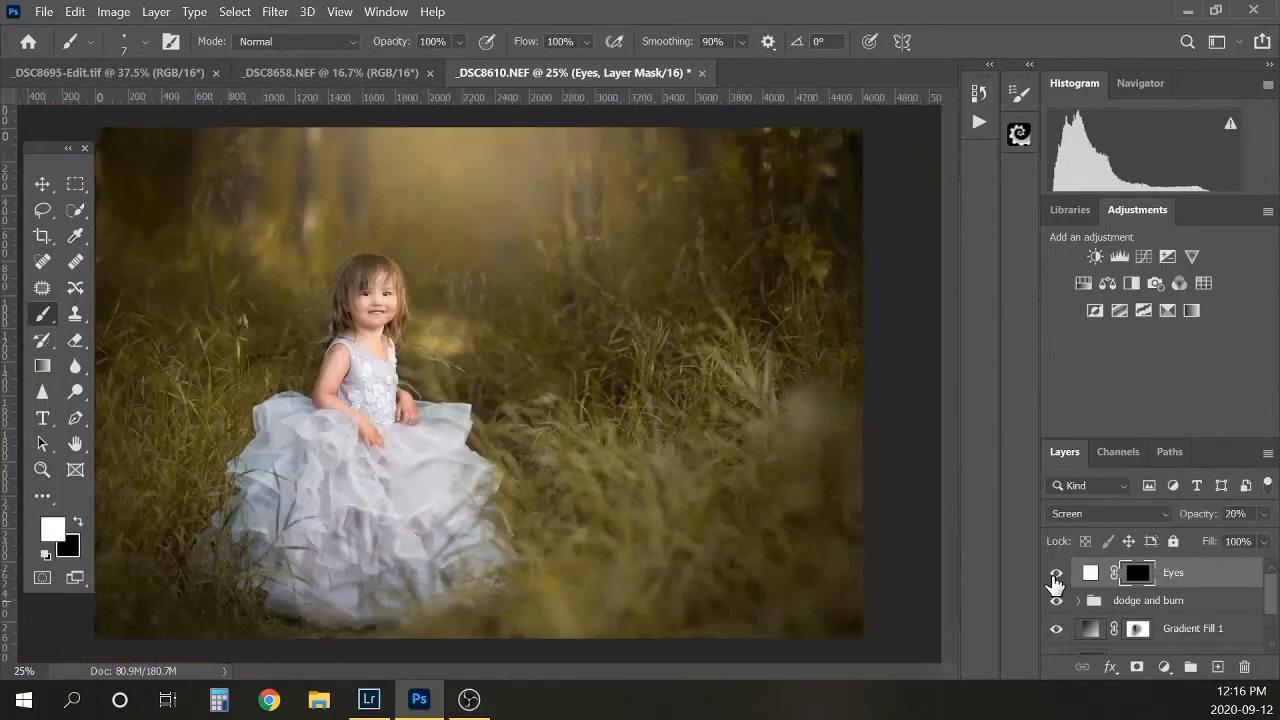